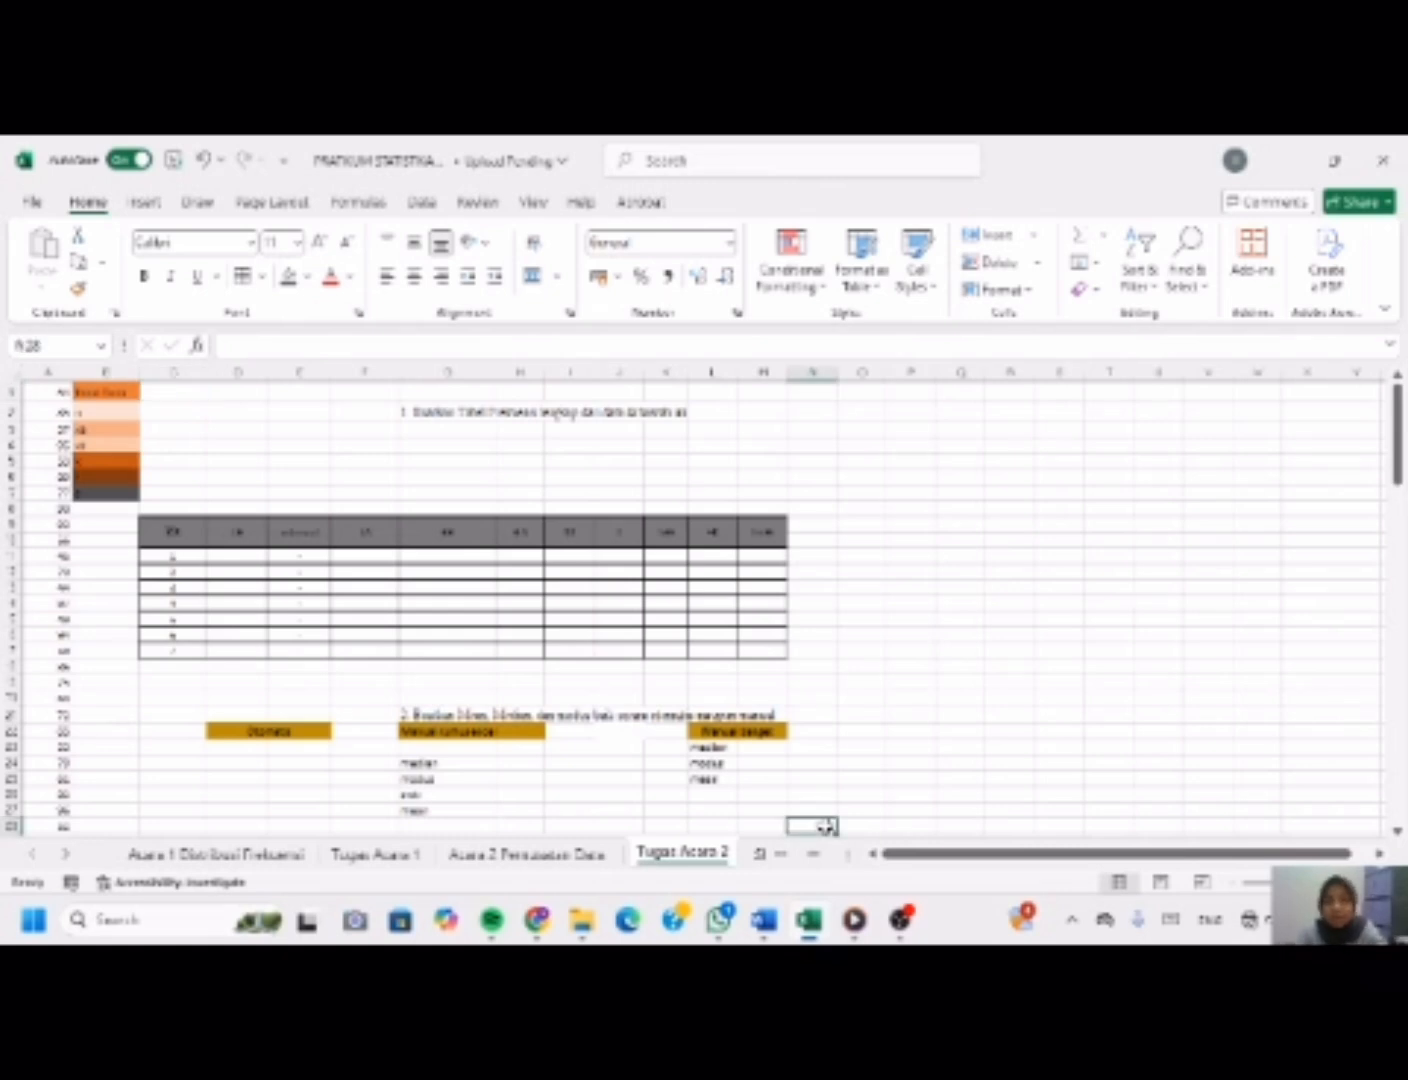
- Enter a SUM formula in cell C1 that totals all the data in column A
{"action": "scroll", "coordinate": [503, 645], "scroll_direction": "up", "scroll_amount": 1}
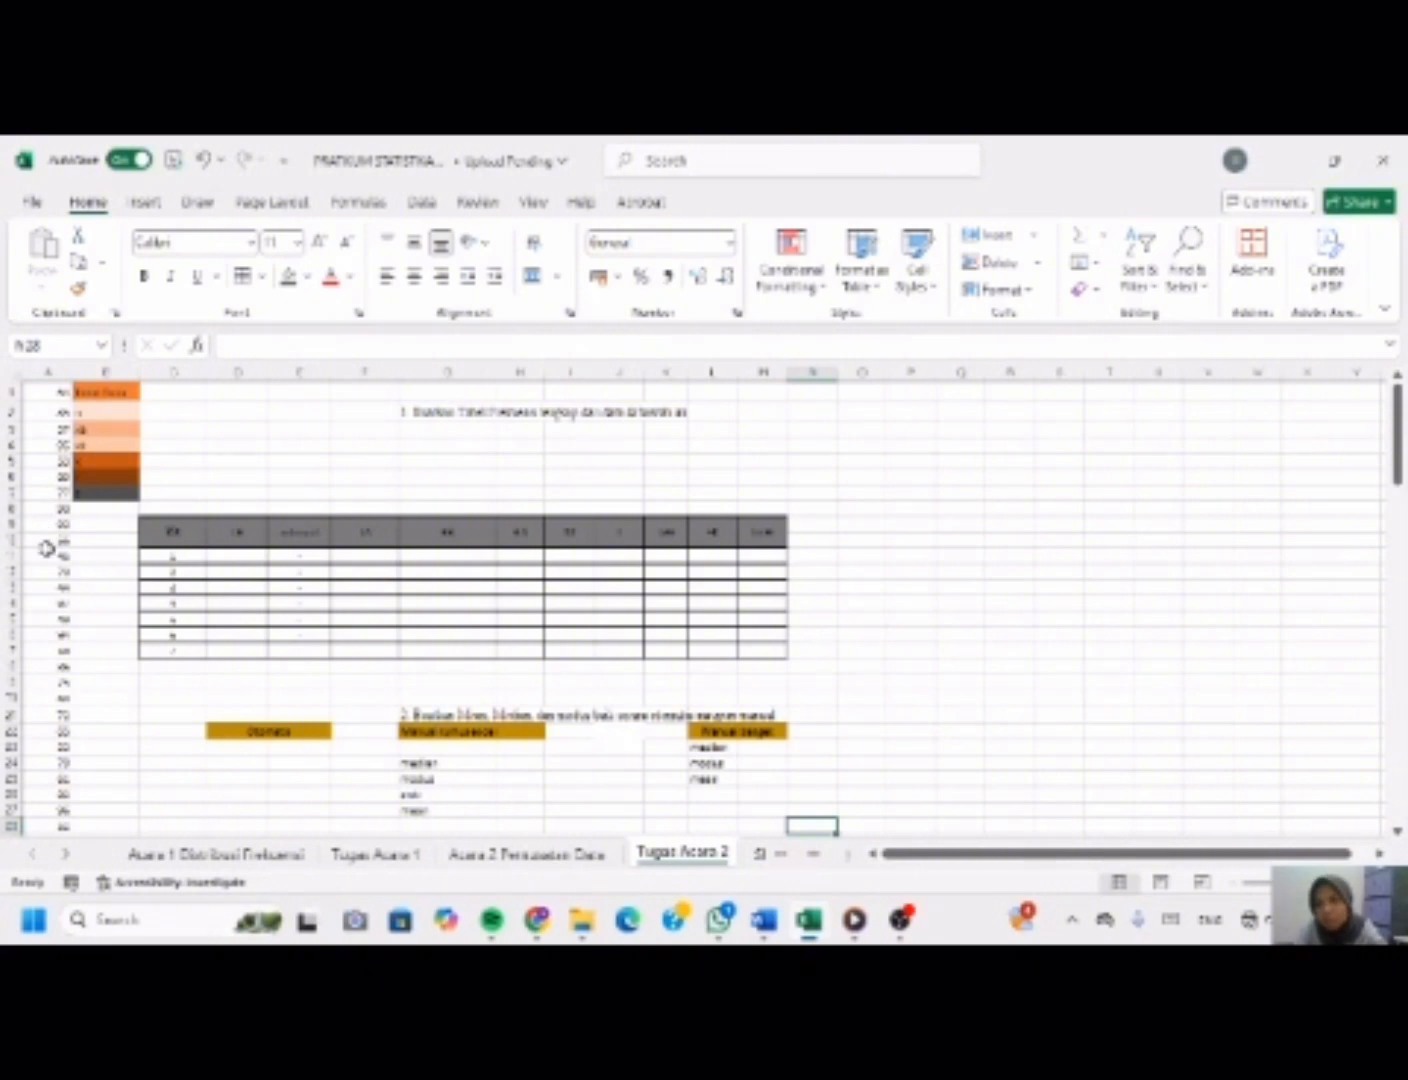
{"action": "left_click", "coordinate": [184, 392]}
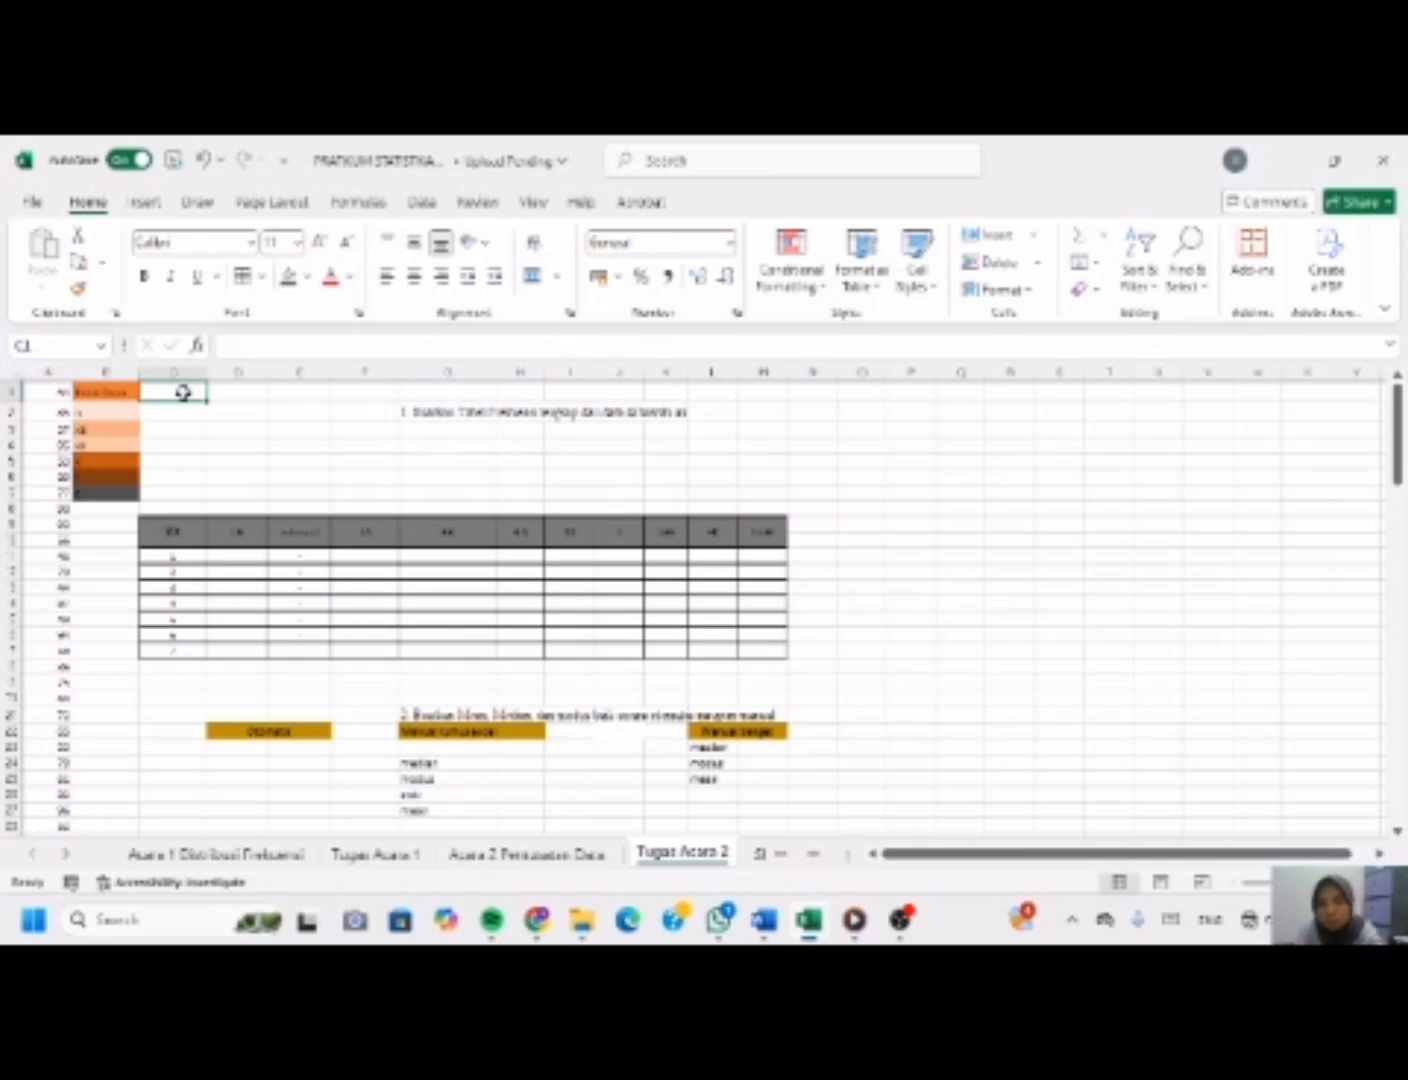
{"action": "type", "text": "="}
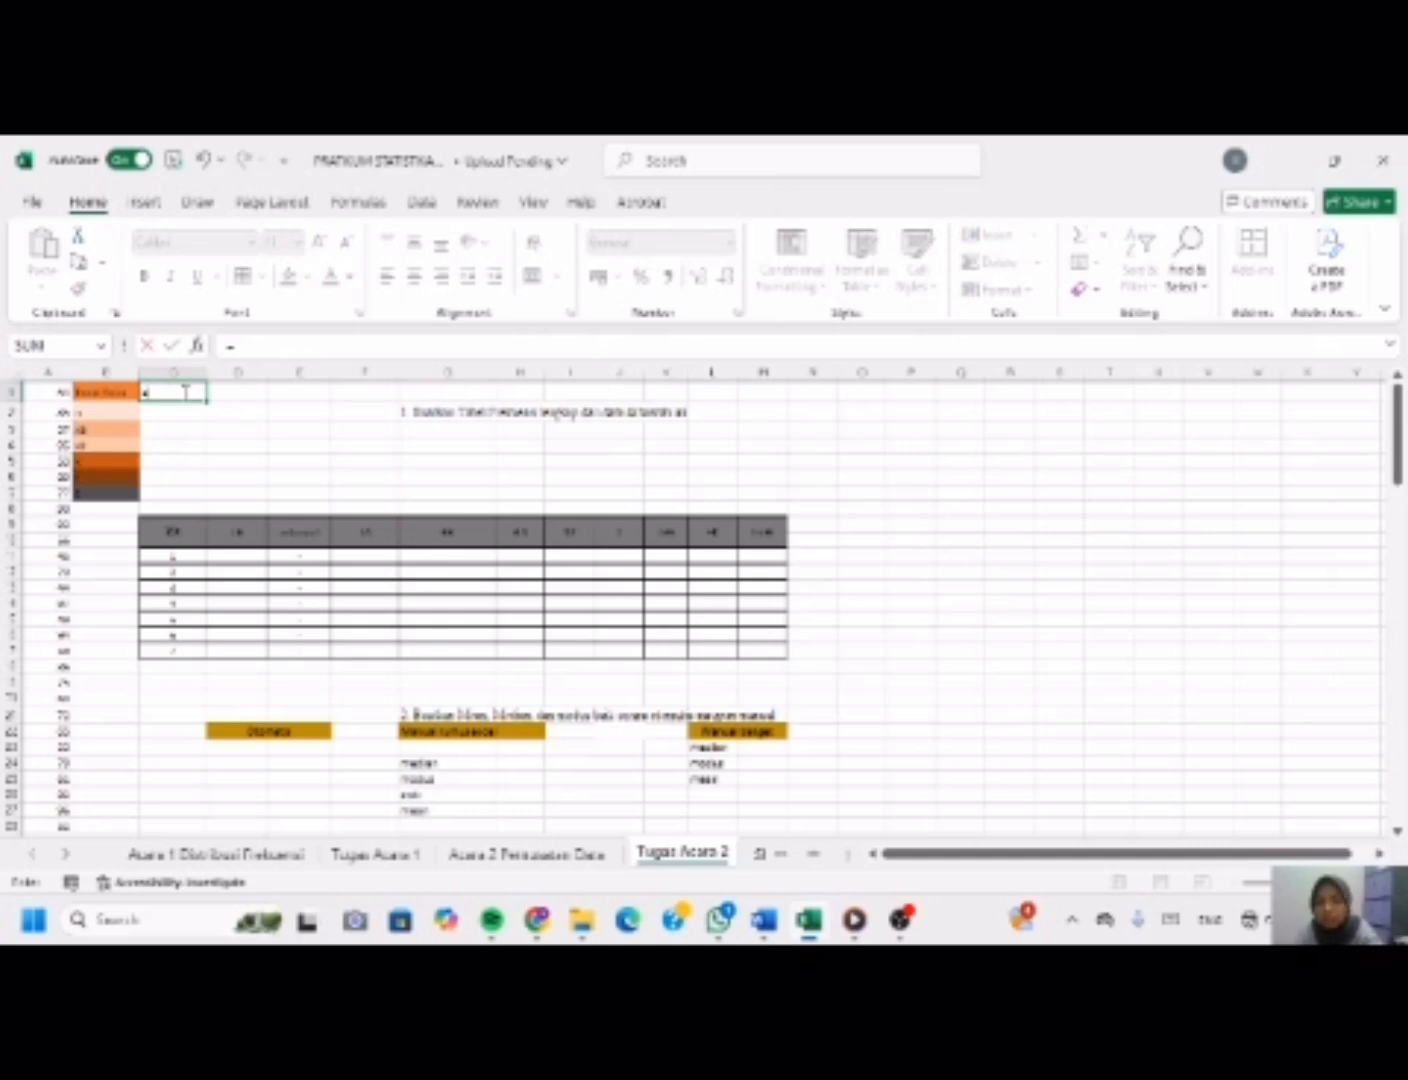
{"action": "type", "text": "sum"}
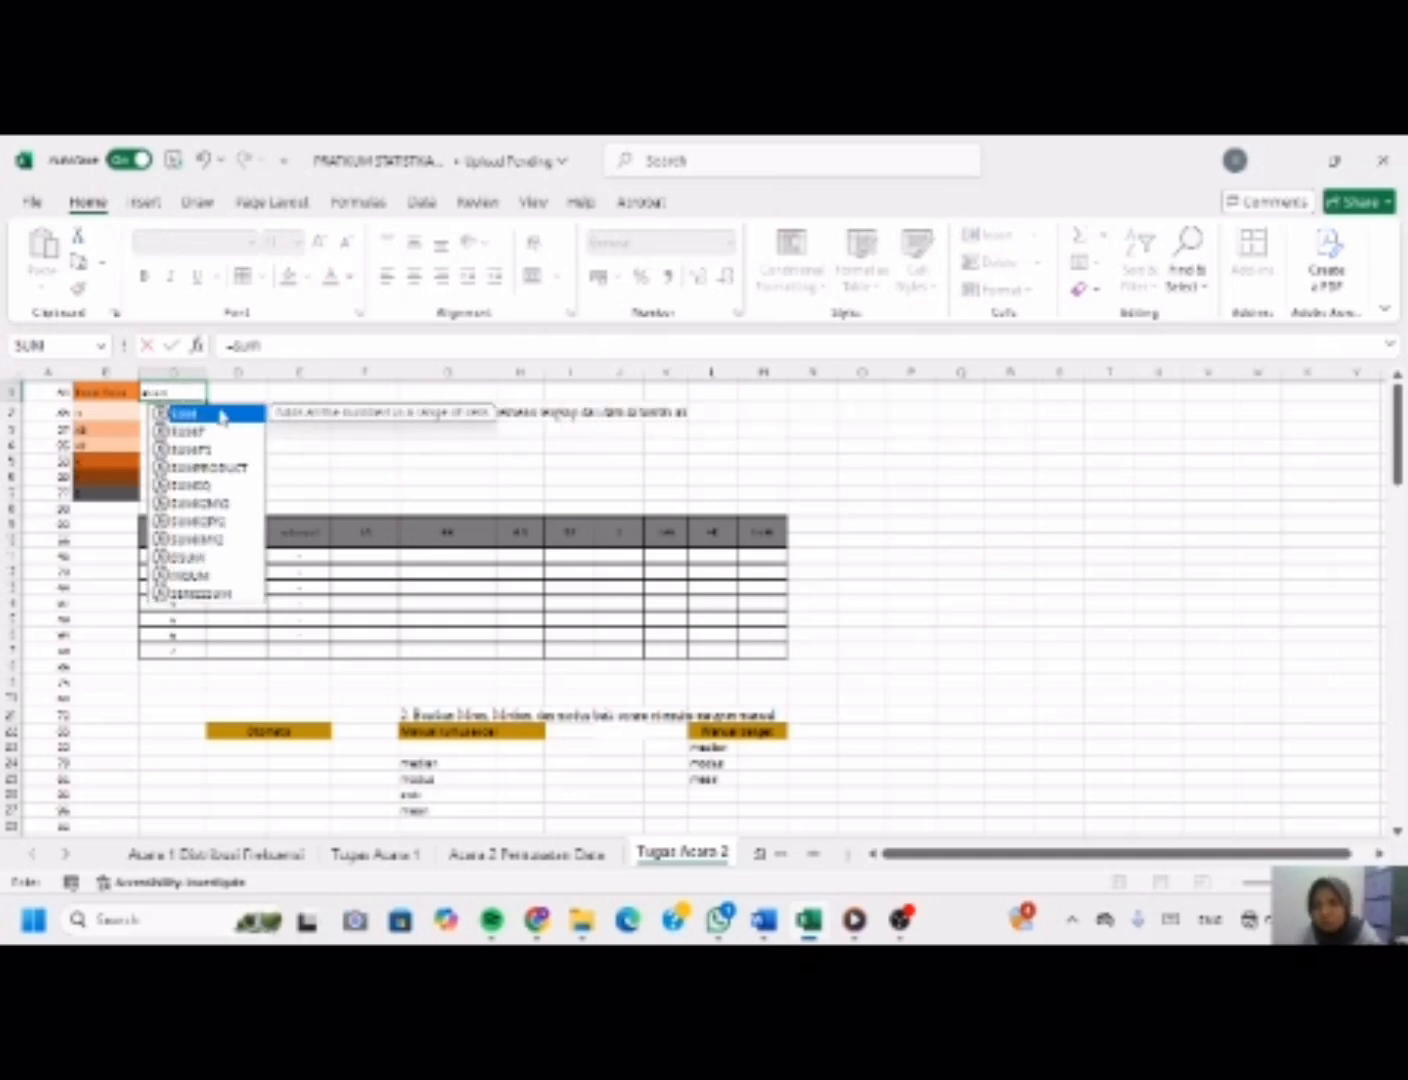
{"action": "double_click", "coordinate": [221, 416]}
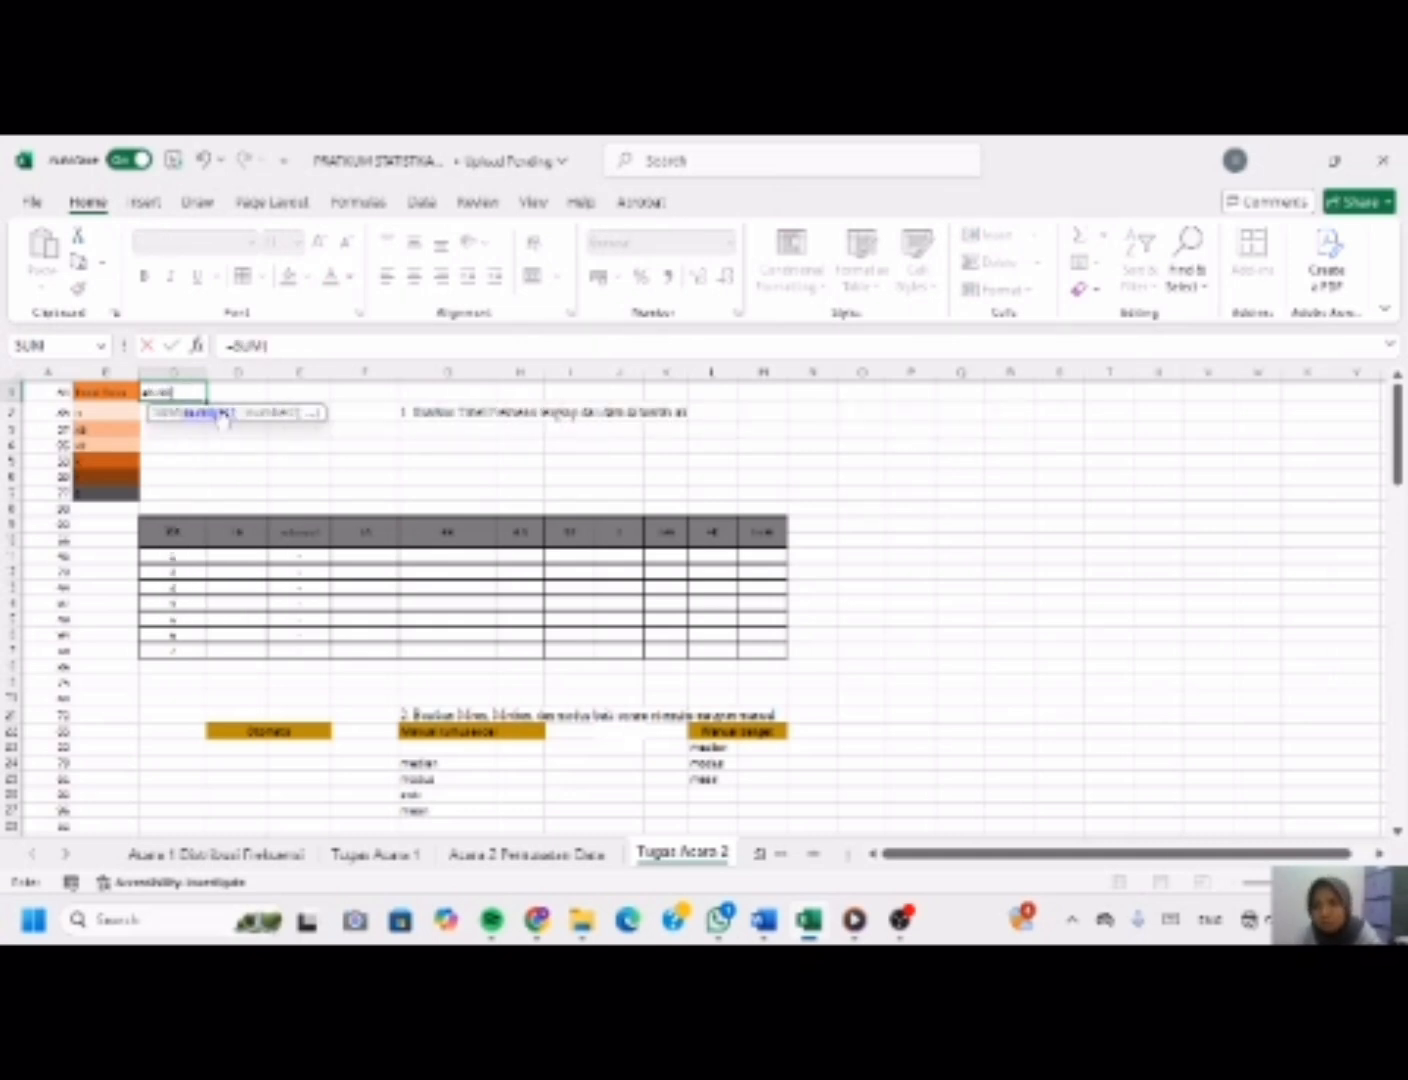
{"action": "left_click", "coordinate": [46, 372]}
{"action": "type", "text": ")"}
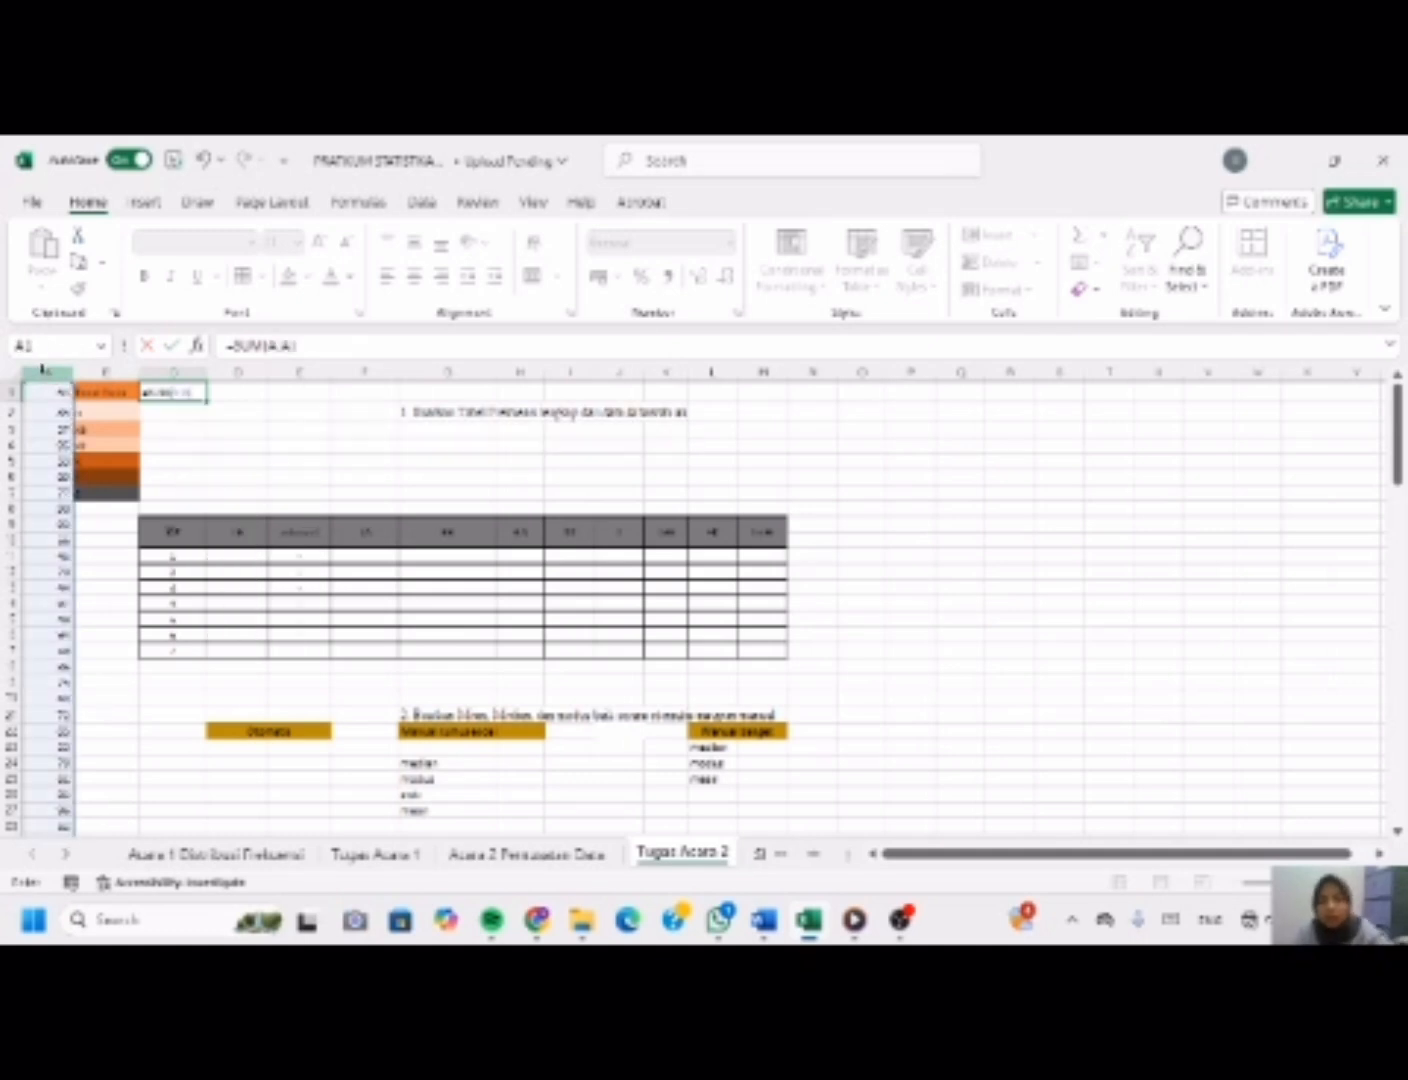
{"action": "key", "text": "Return"}
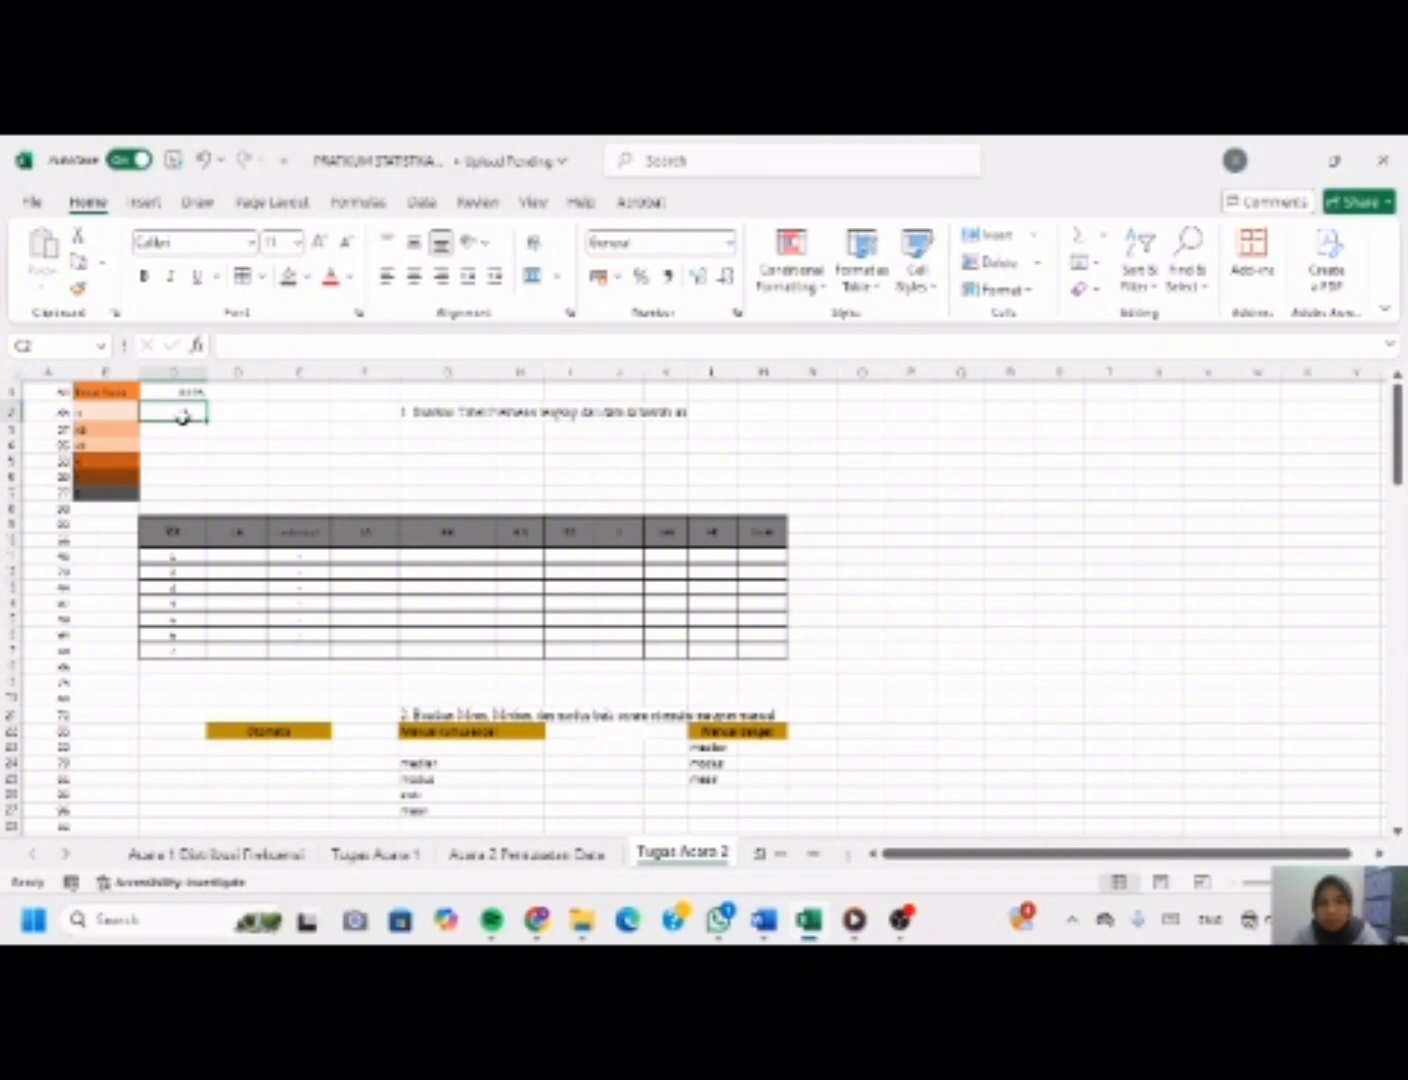
- Enter a COUNTA formula in cell C2 that counts the data entries in column A
{"action": "type", "text": "="}
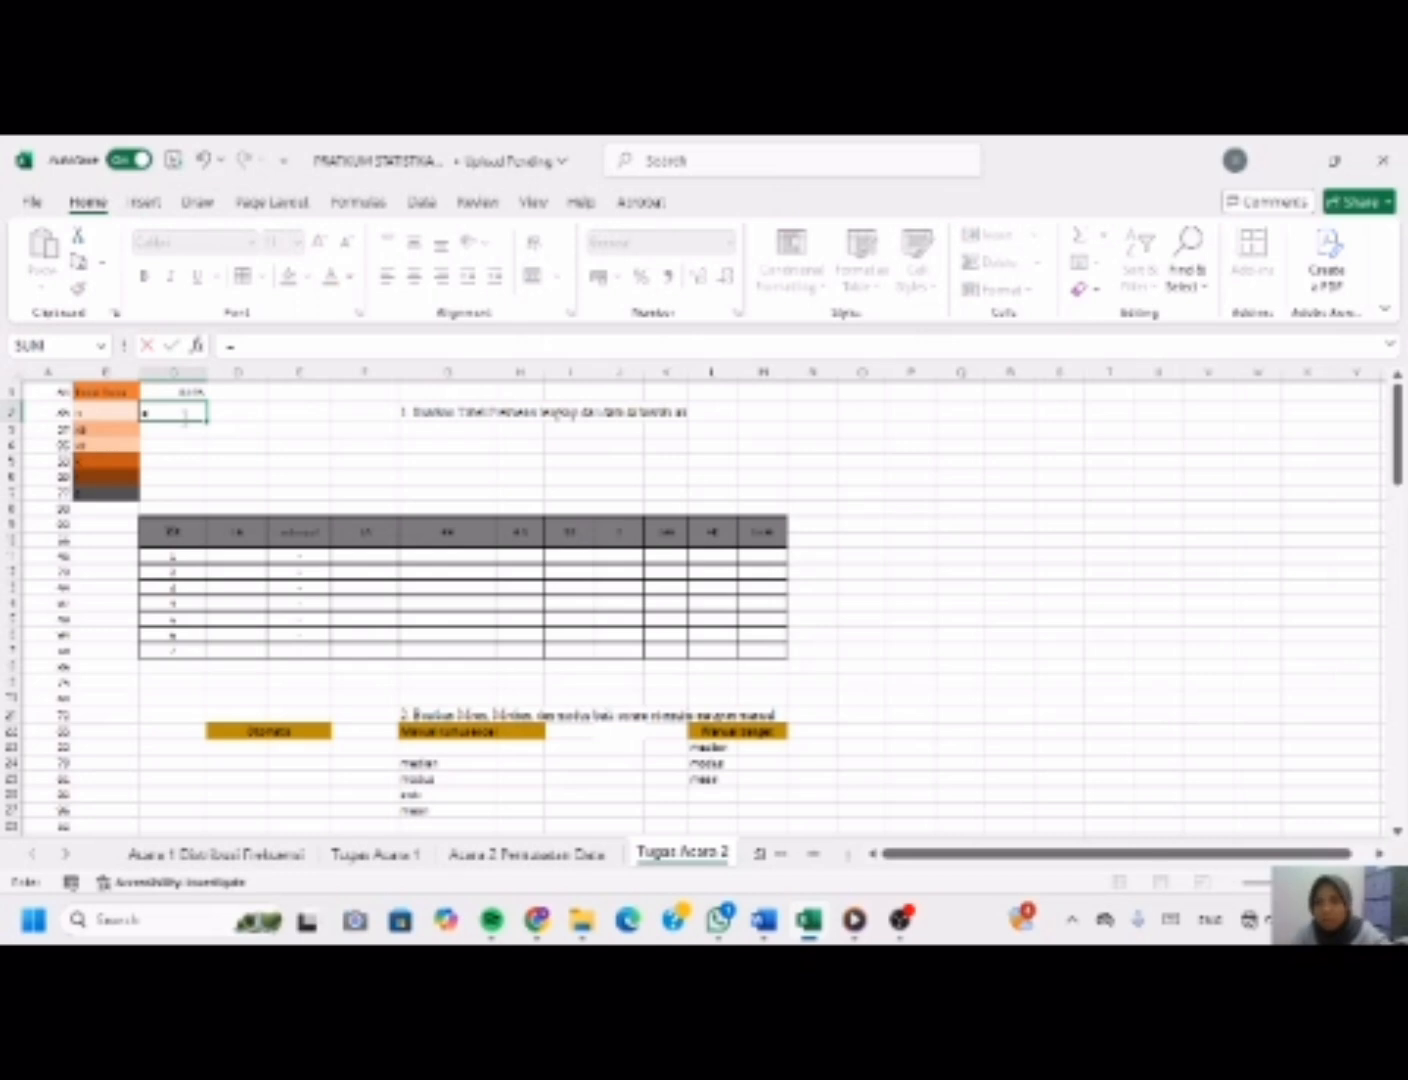
{"action": "type", "text": "co"}
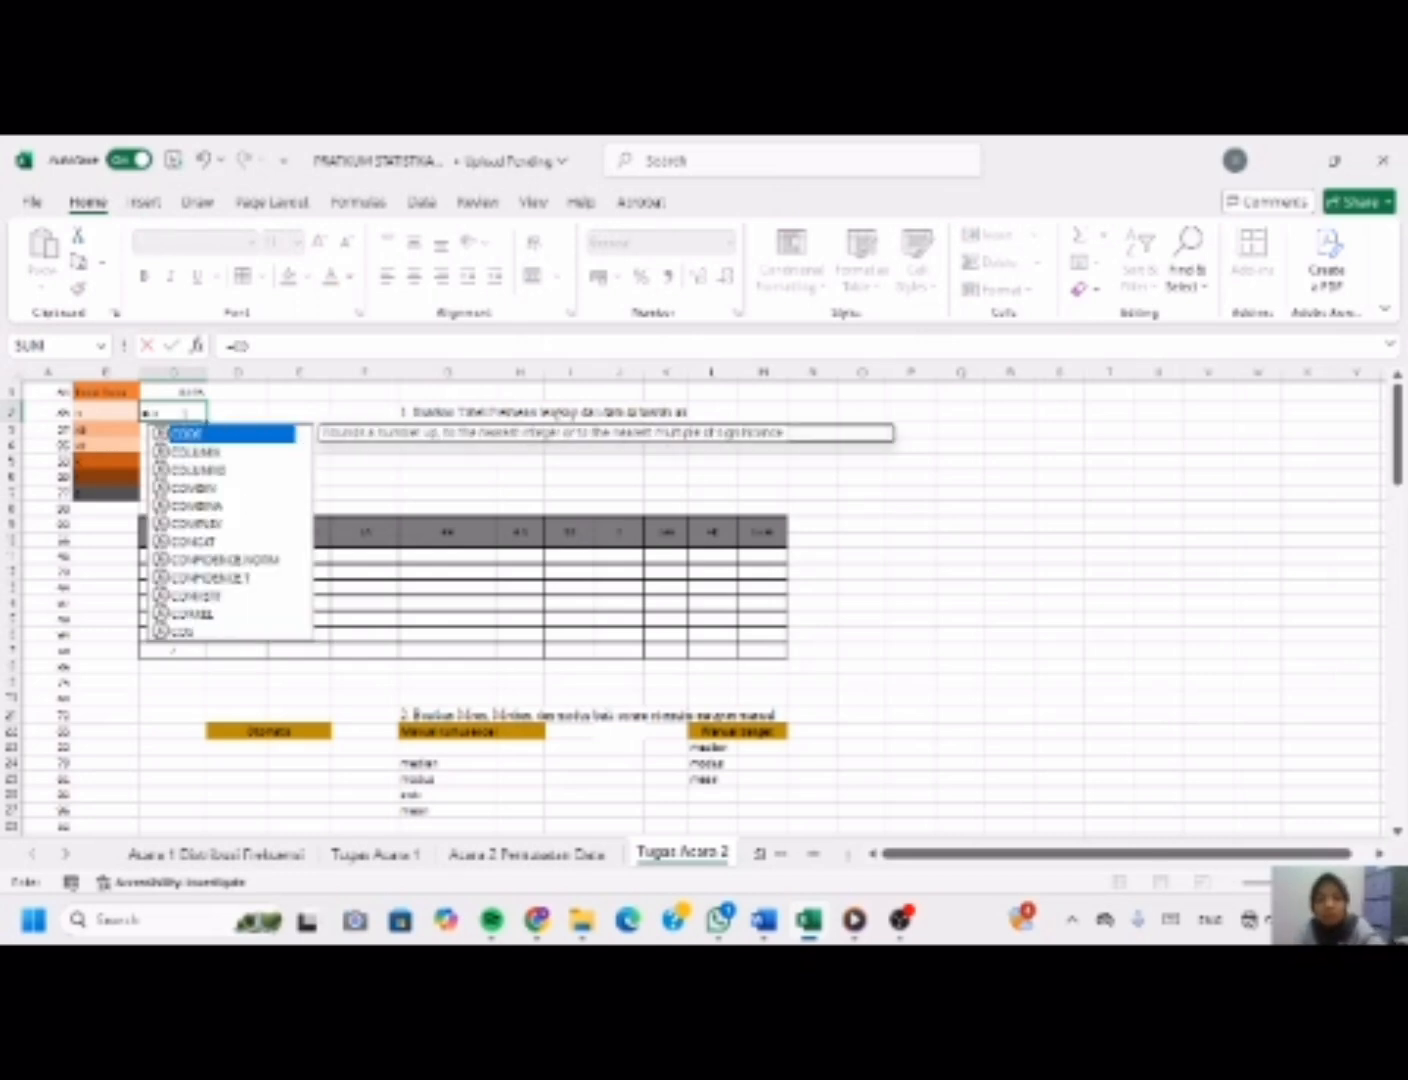
{"action": "type", "text": "un"}
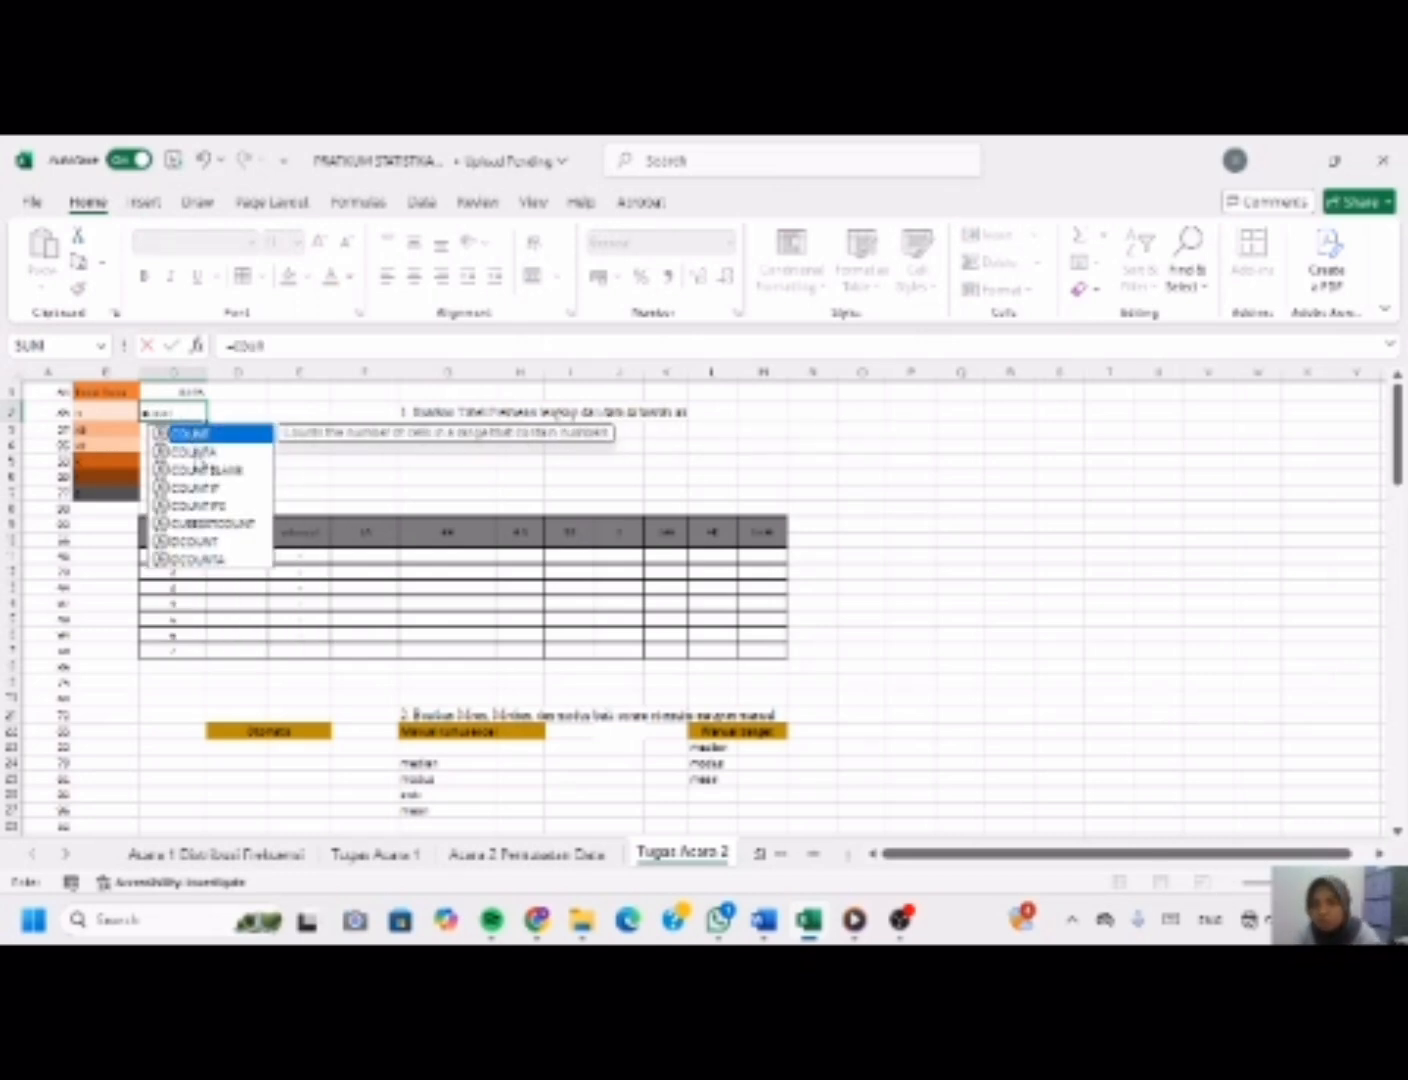
{"action": "double_click", "coordinate": [193, 451]}
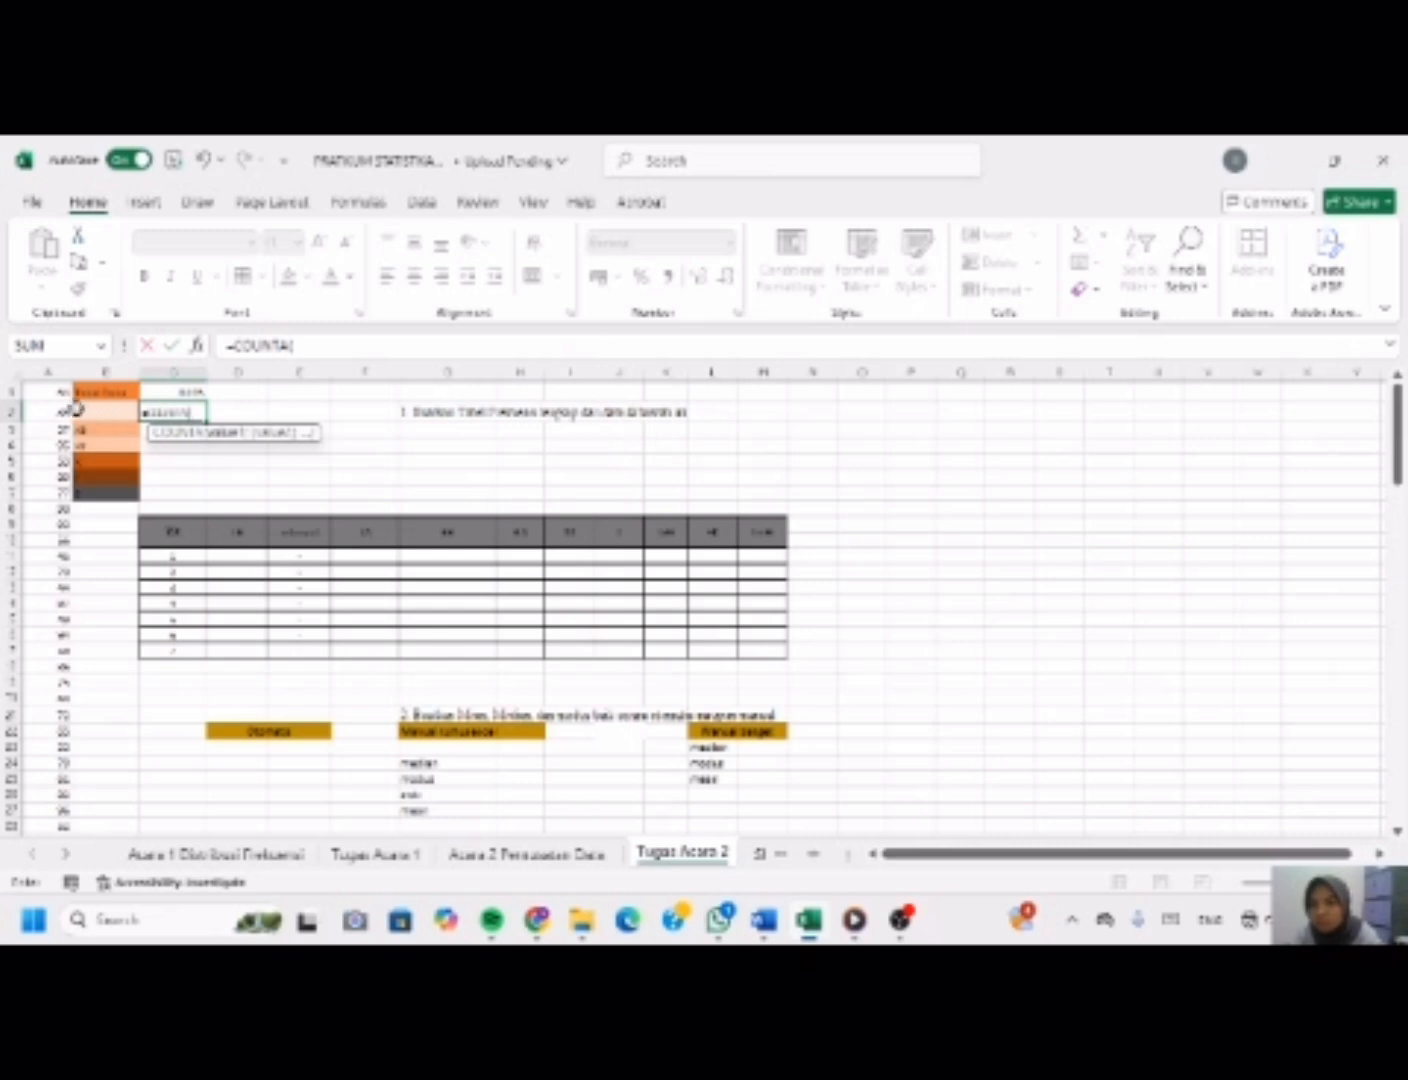
{"action": "left_click", "coordinate": [55, 367]}
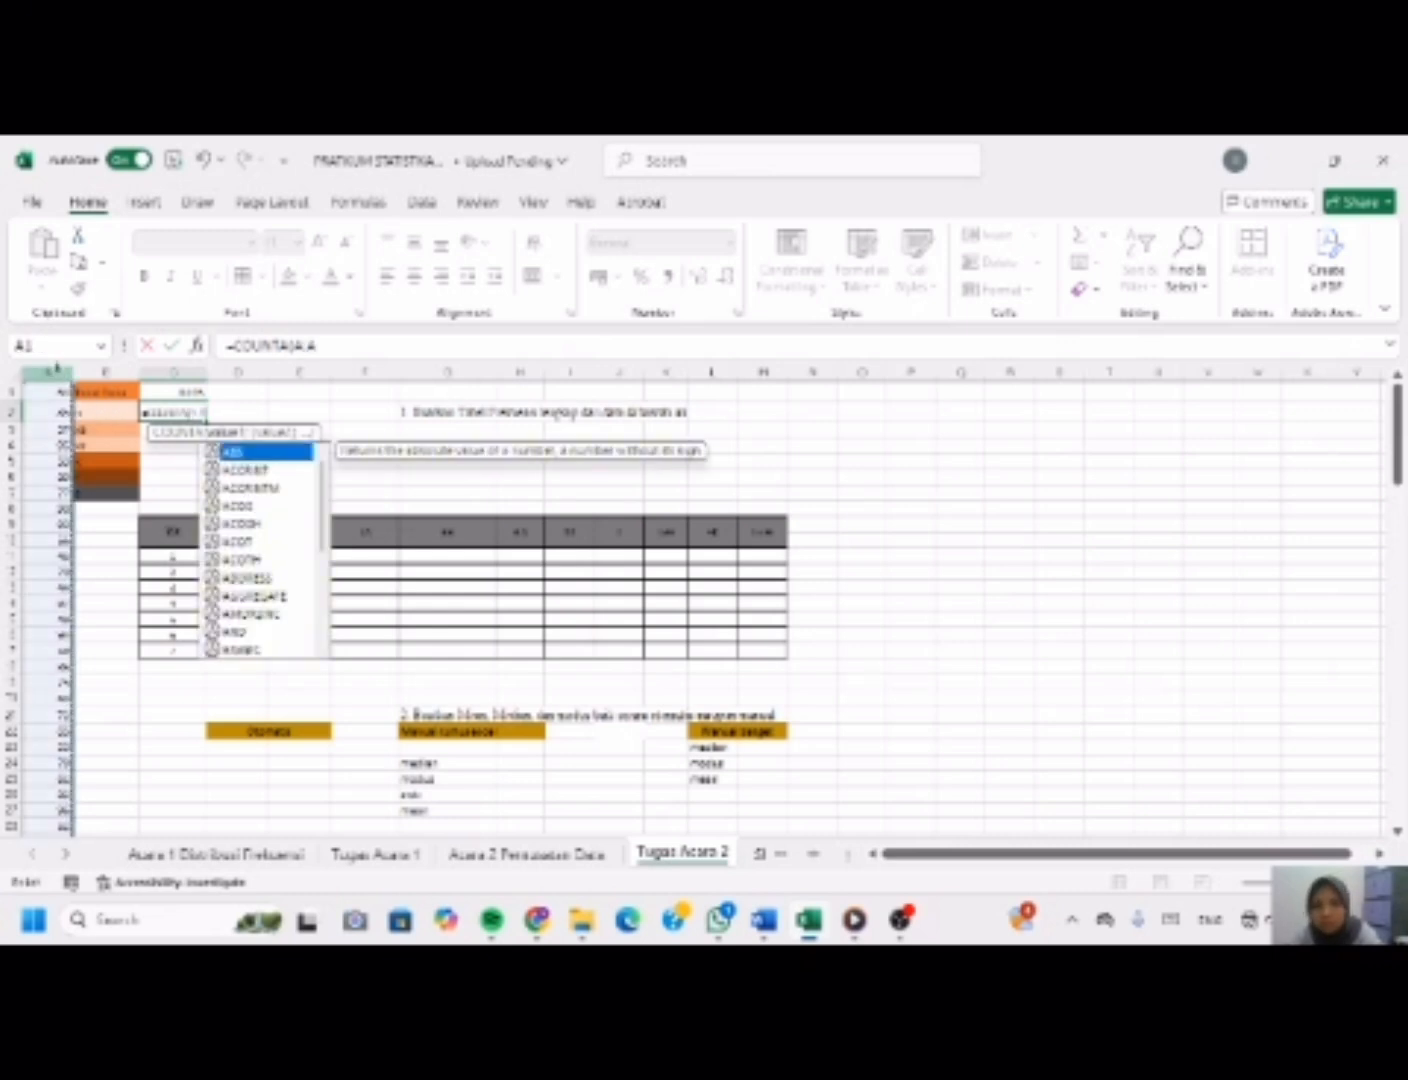
{"action": "type", "text": ")"}
{"action": "key", "text": "Return"}
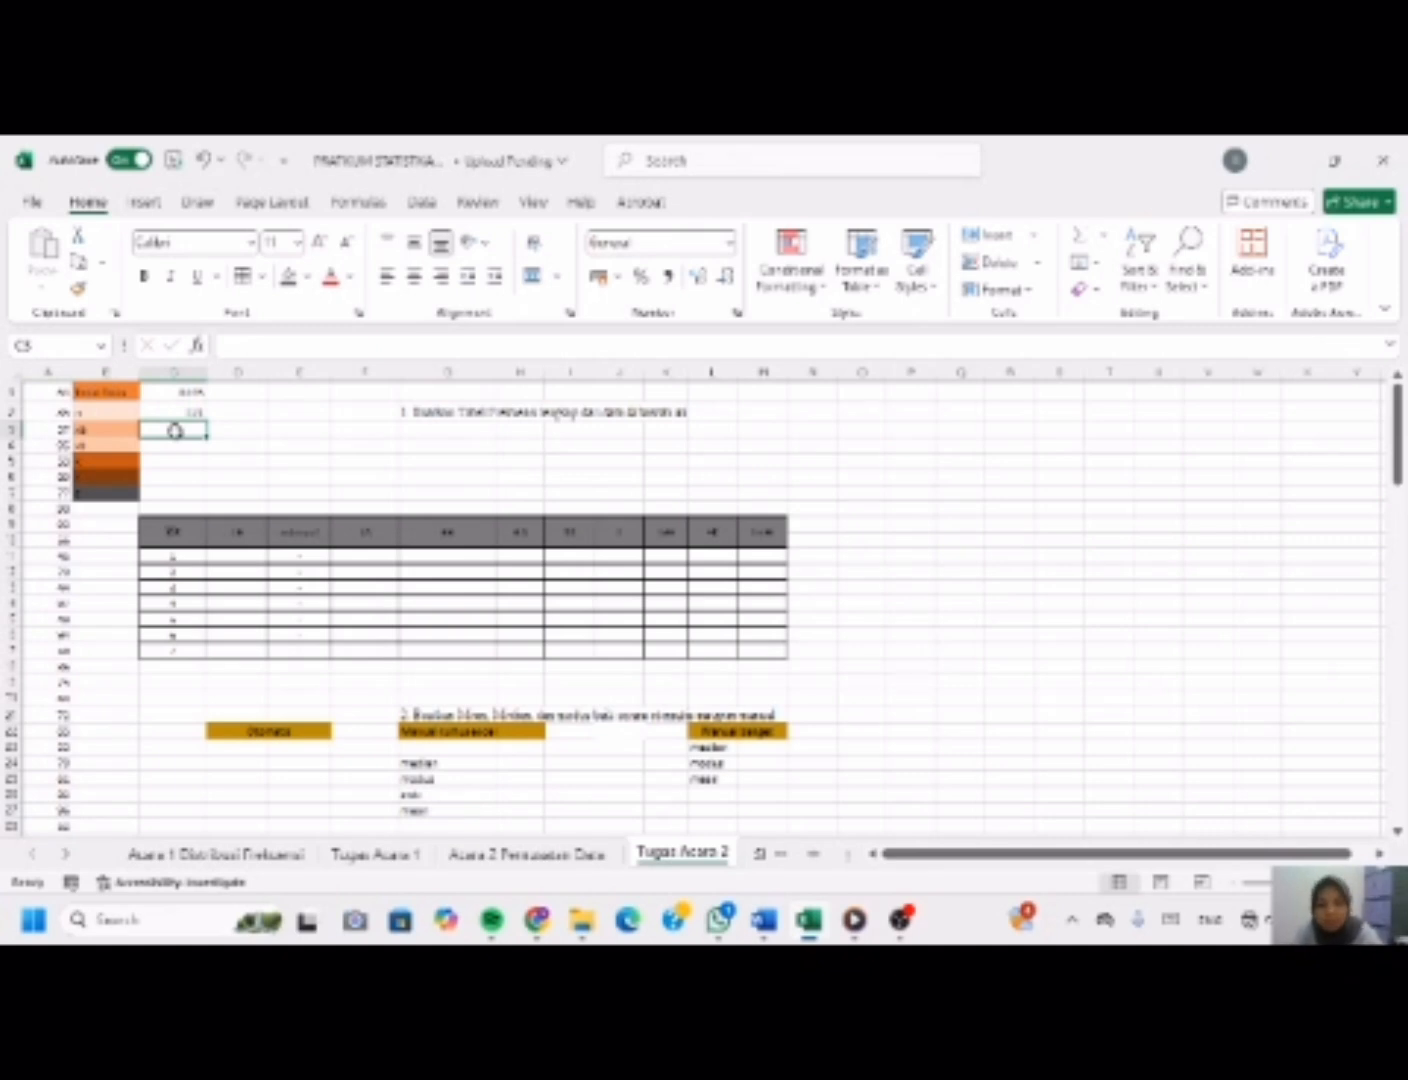
- Enter a MAX formula in cell C3 that finds the largest value in column A
{"action": "type", "text": "="}
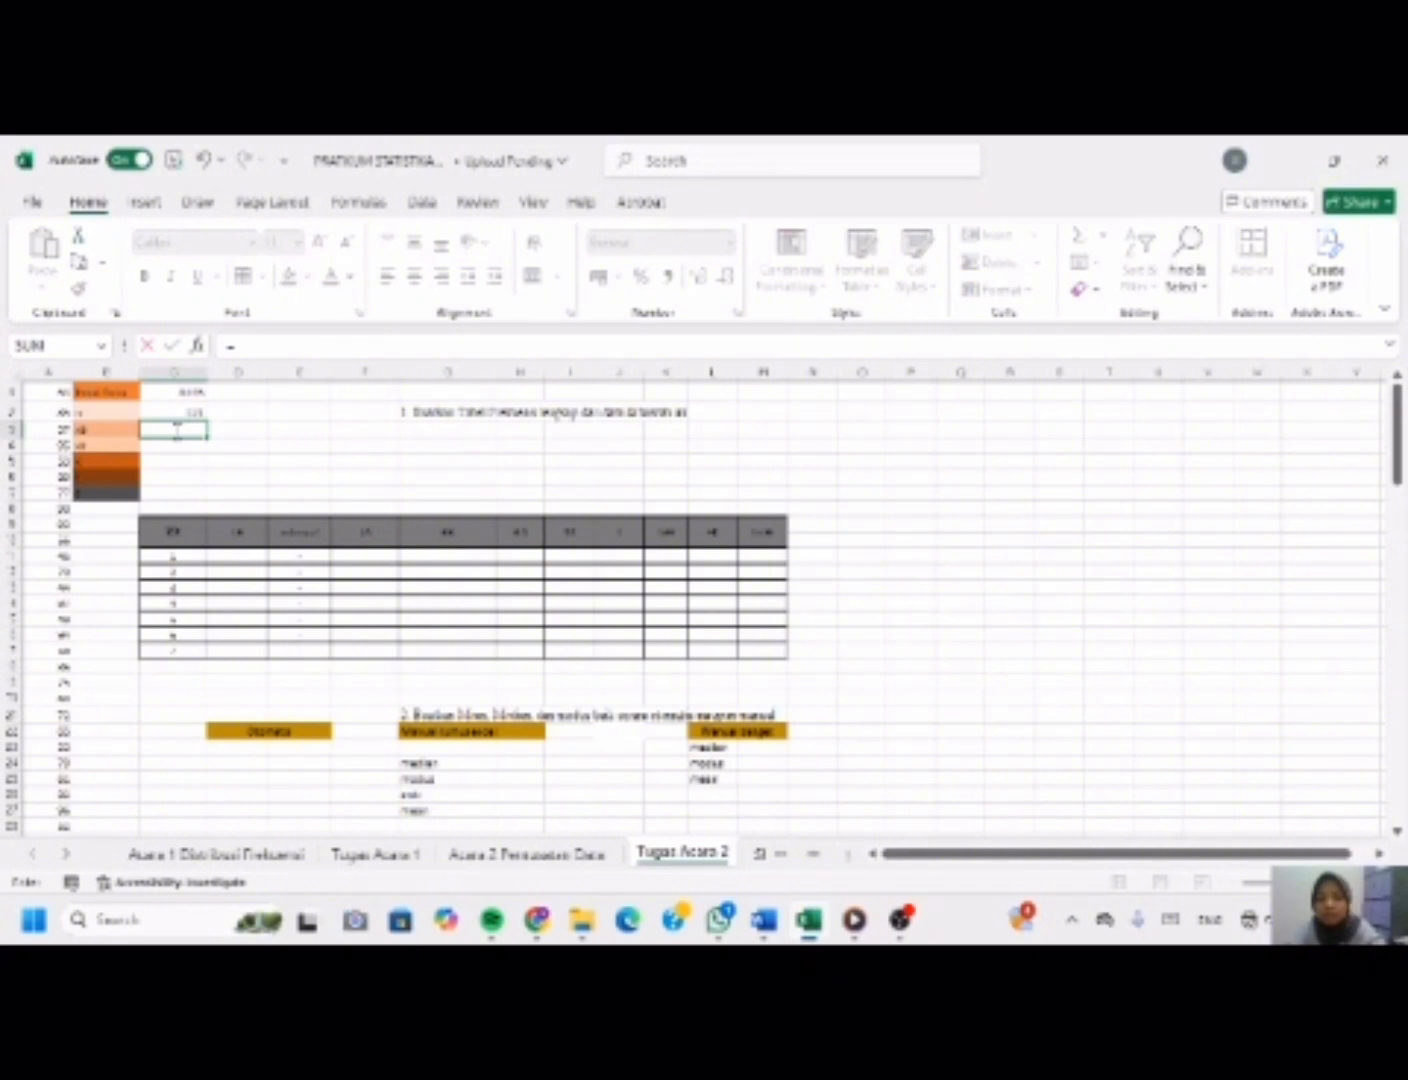
{"action": "type", "text": "ma"}
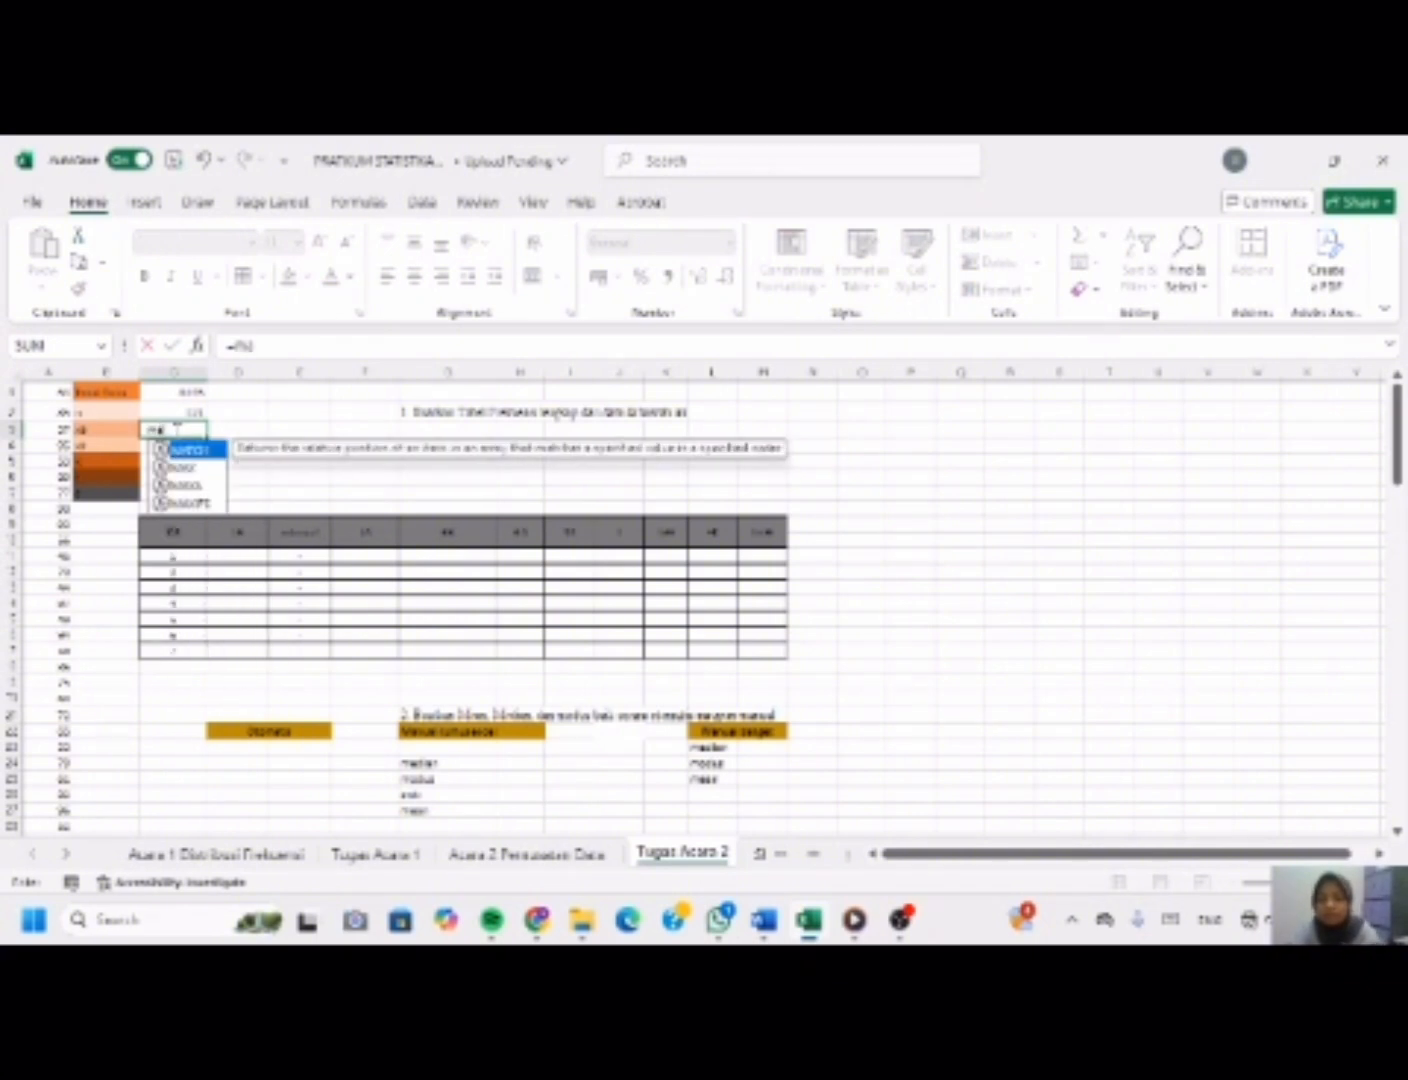
{"action": "type", "text": "x"}
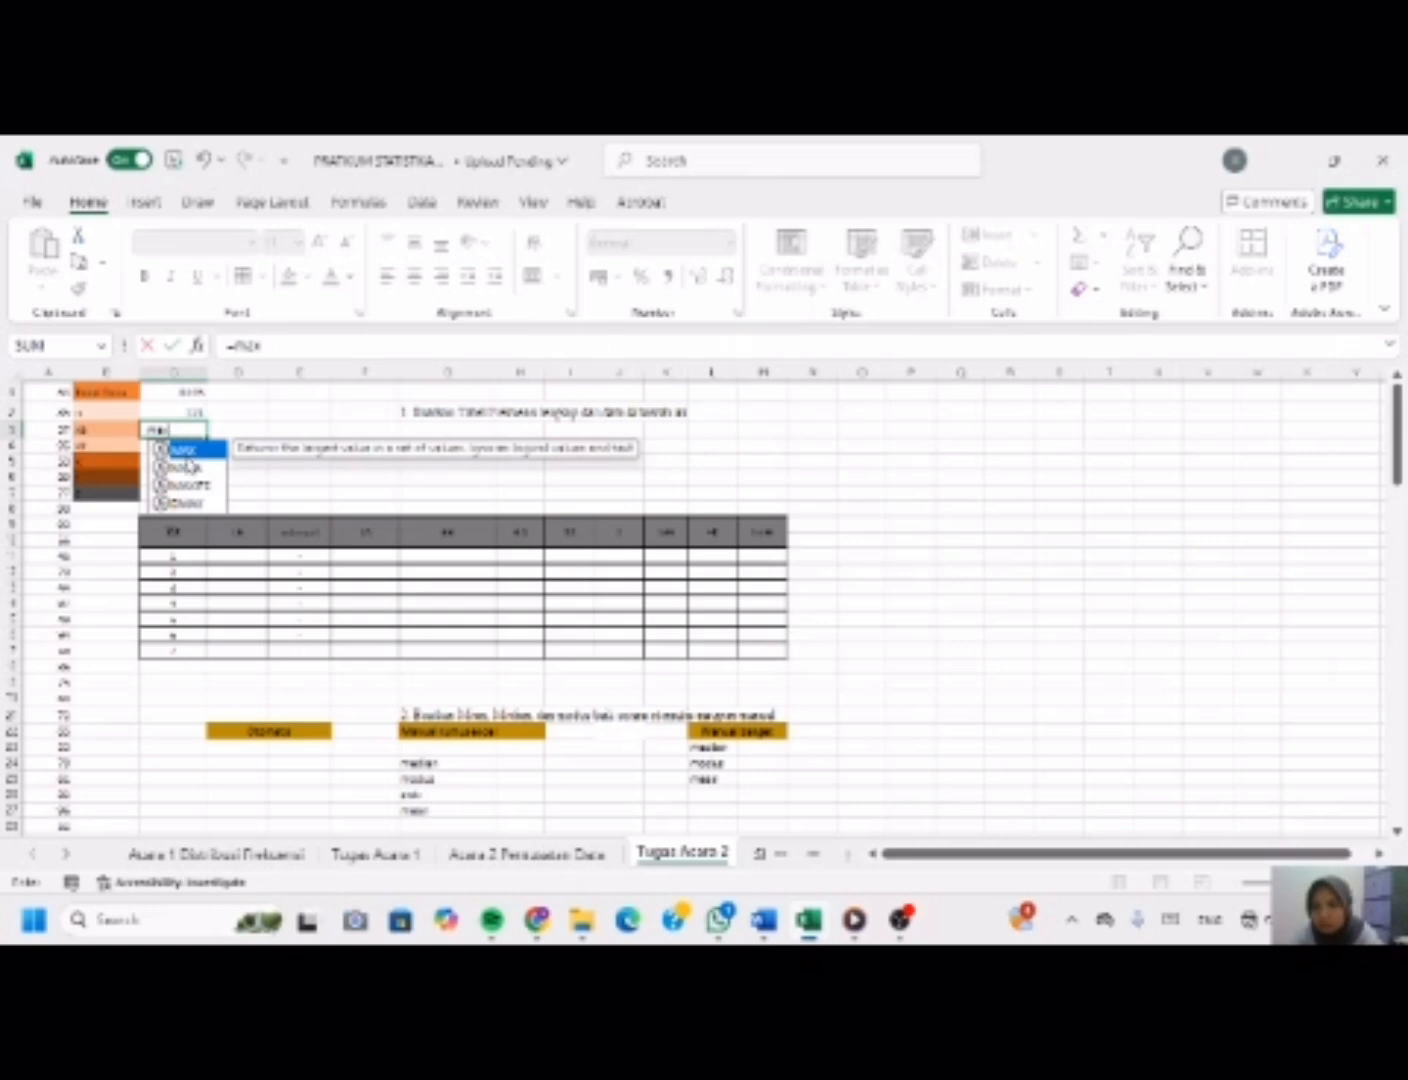
{"action": "key", "text": "Tab"}
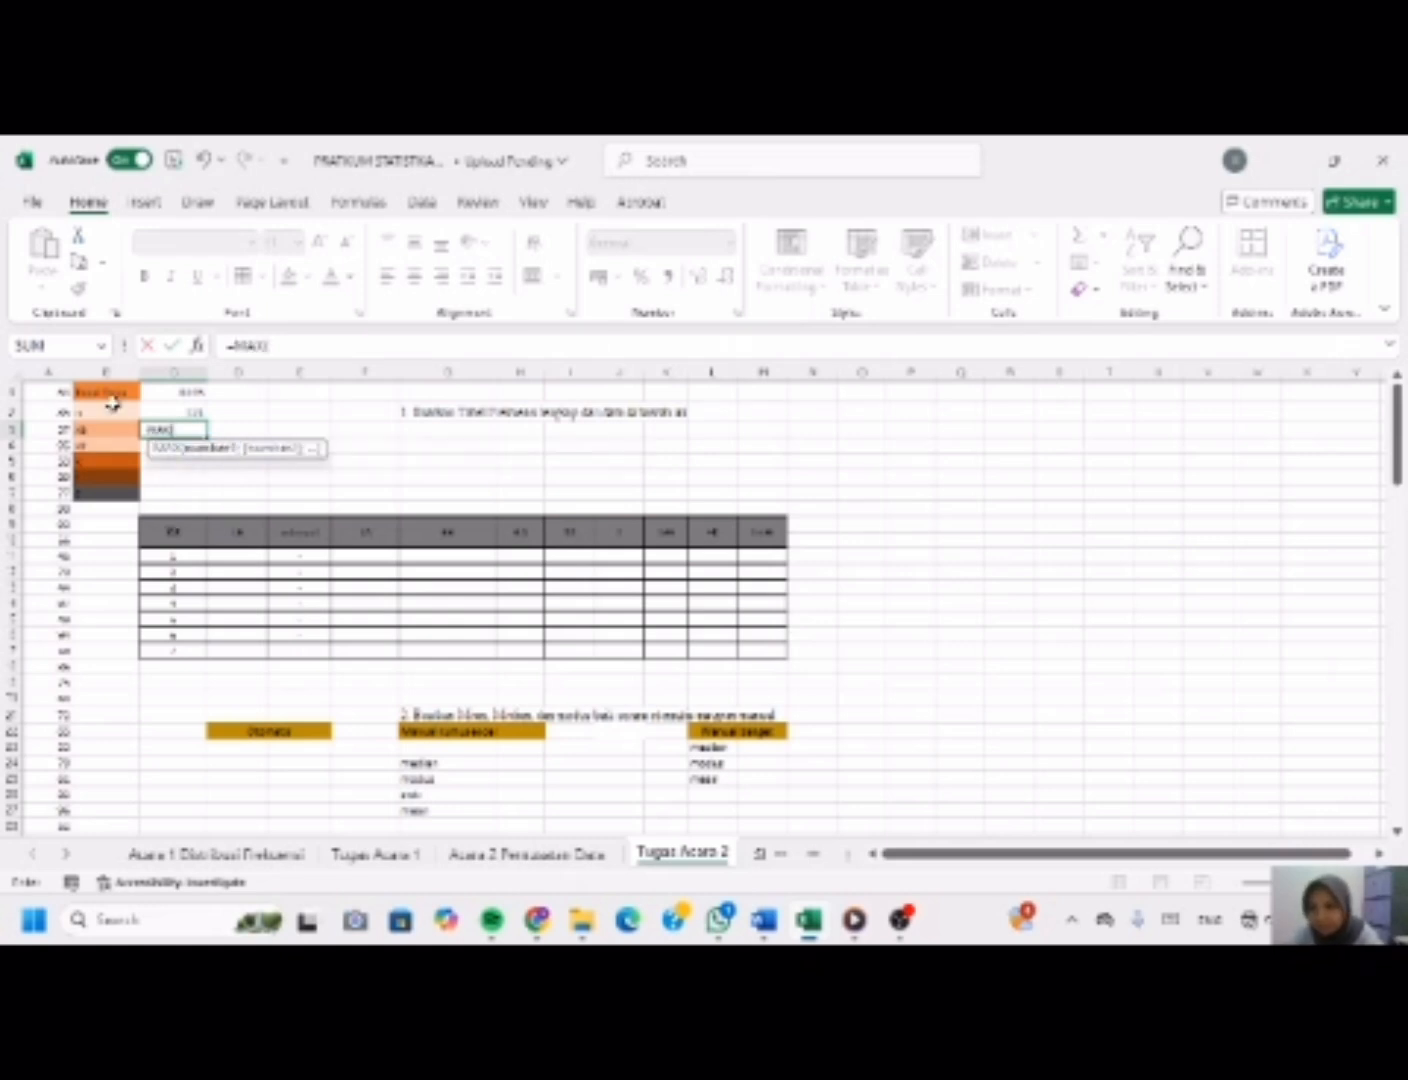
{"action": "left_click", "coordinate": [47, 375]}
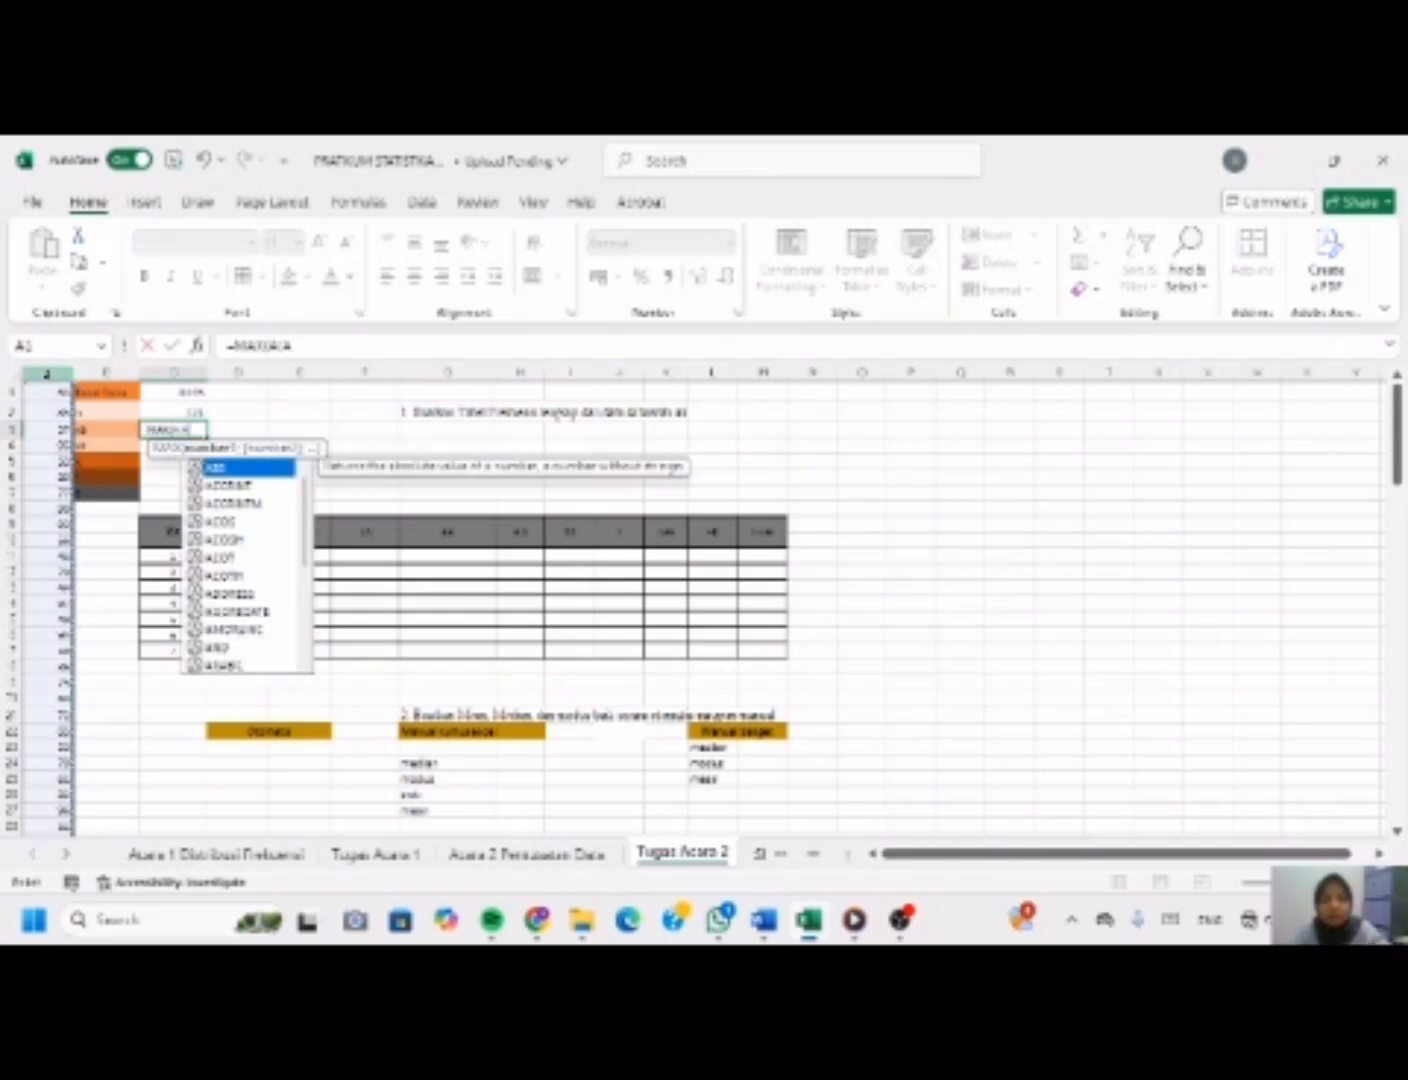
{"action": "key", "text": "Return"}
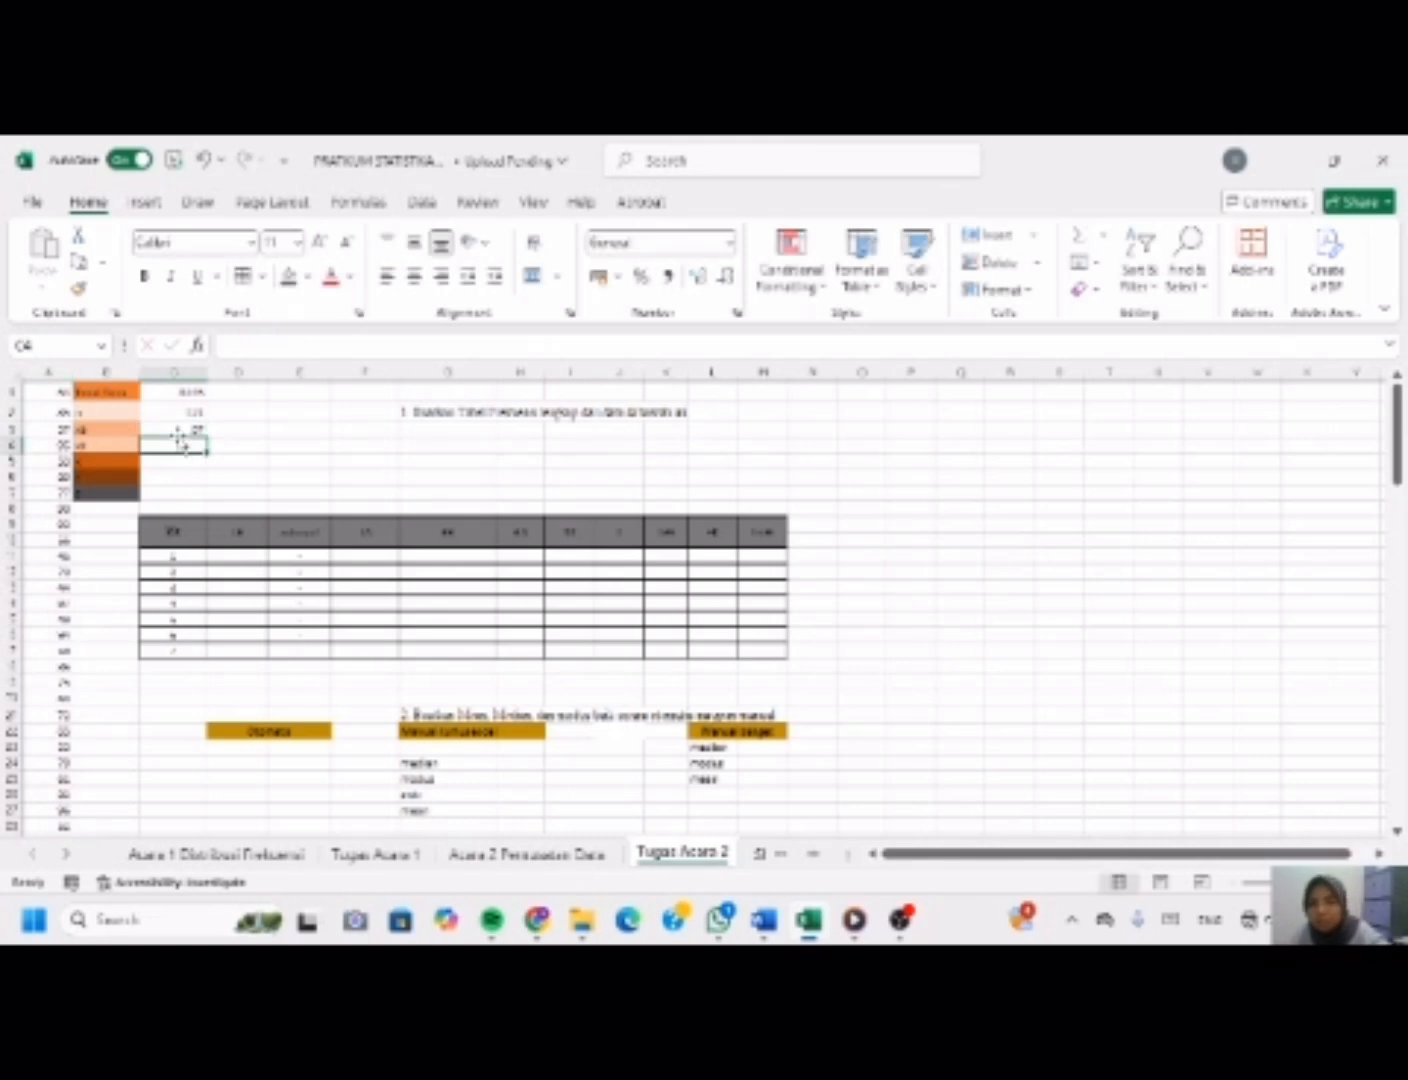
- Enter a MIN formula in cell C4 that finds the smallest value in column A
{"action": "type", "text": "=min"}
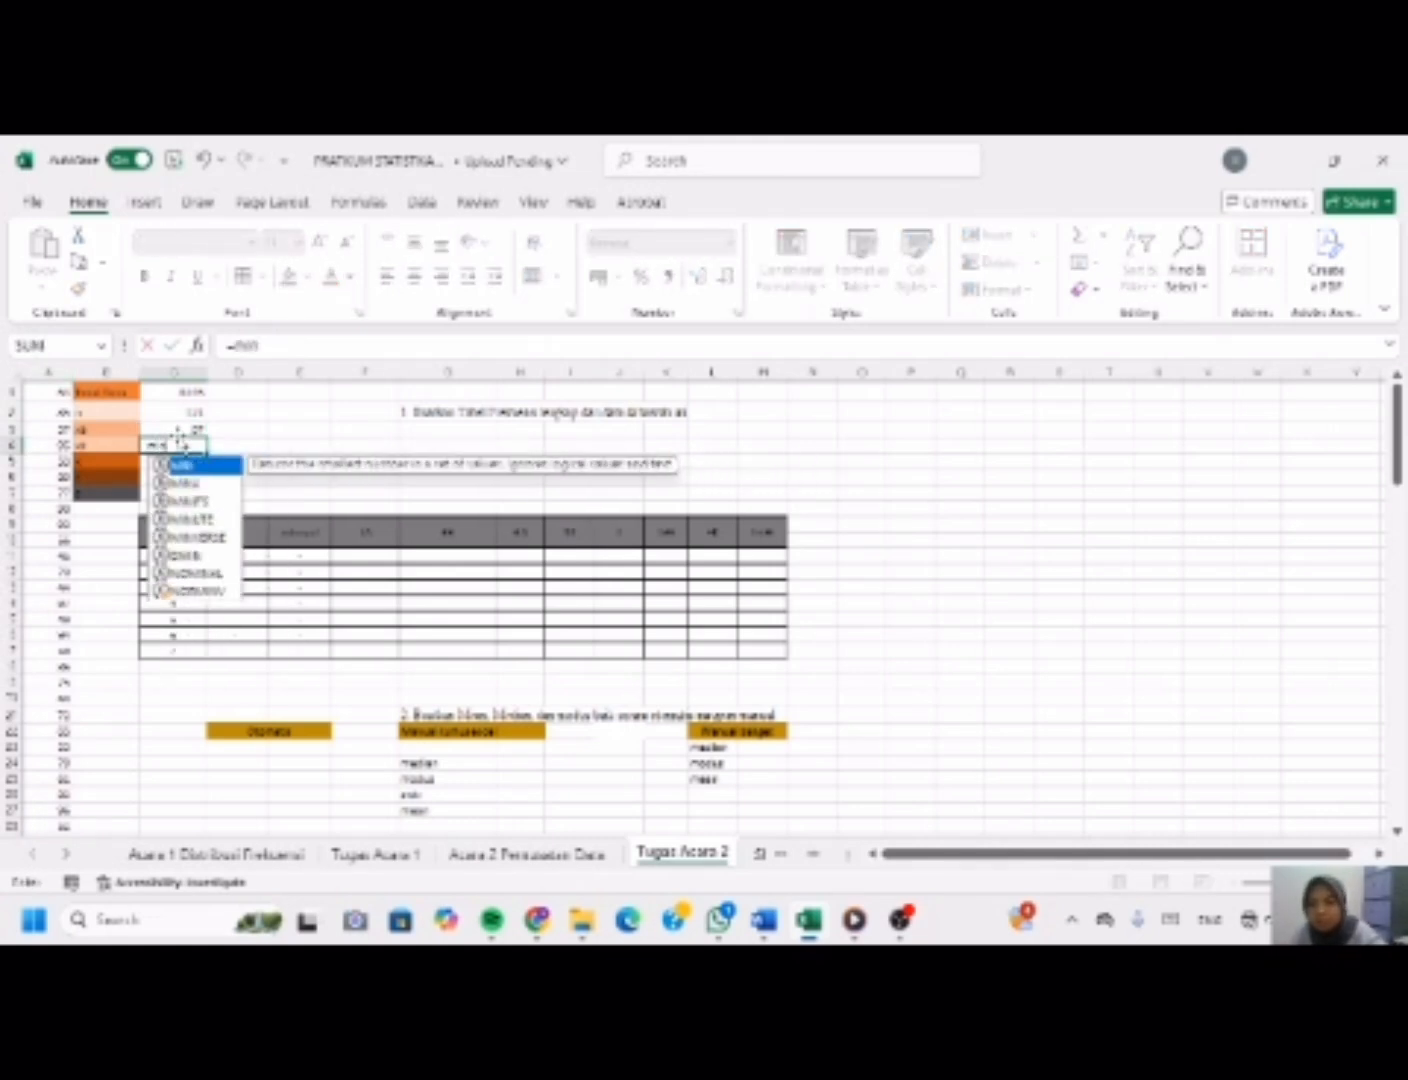
{"action": "double_click", "coordinate": [193, 467]}
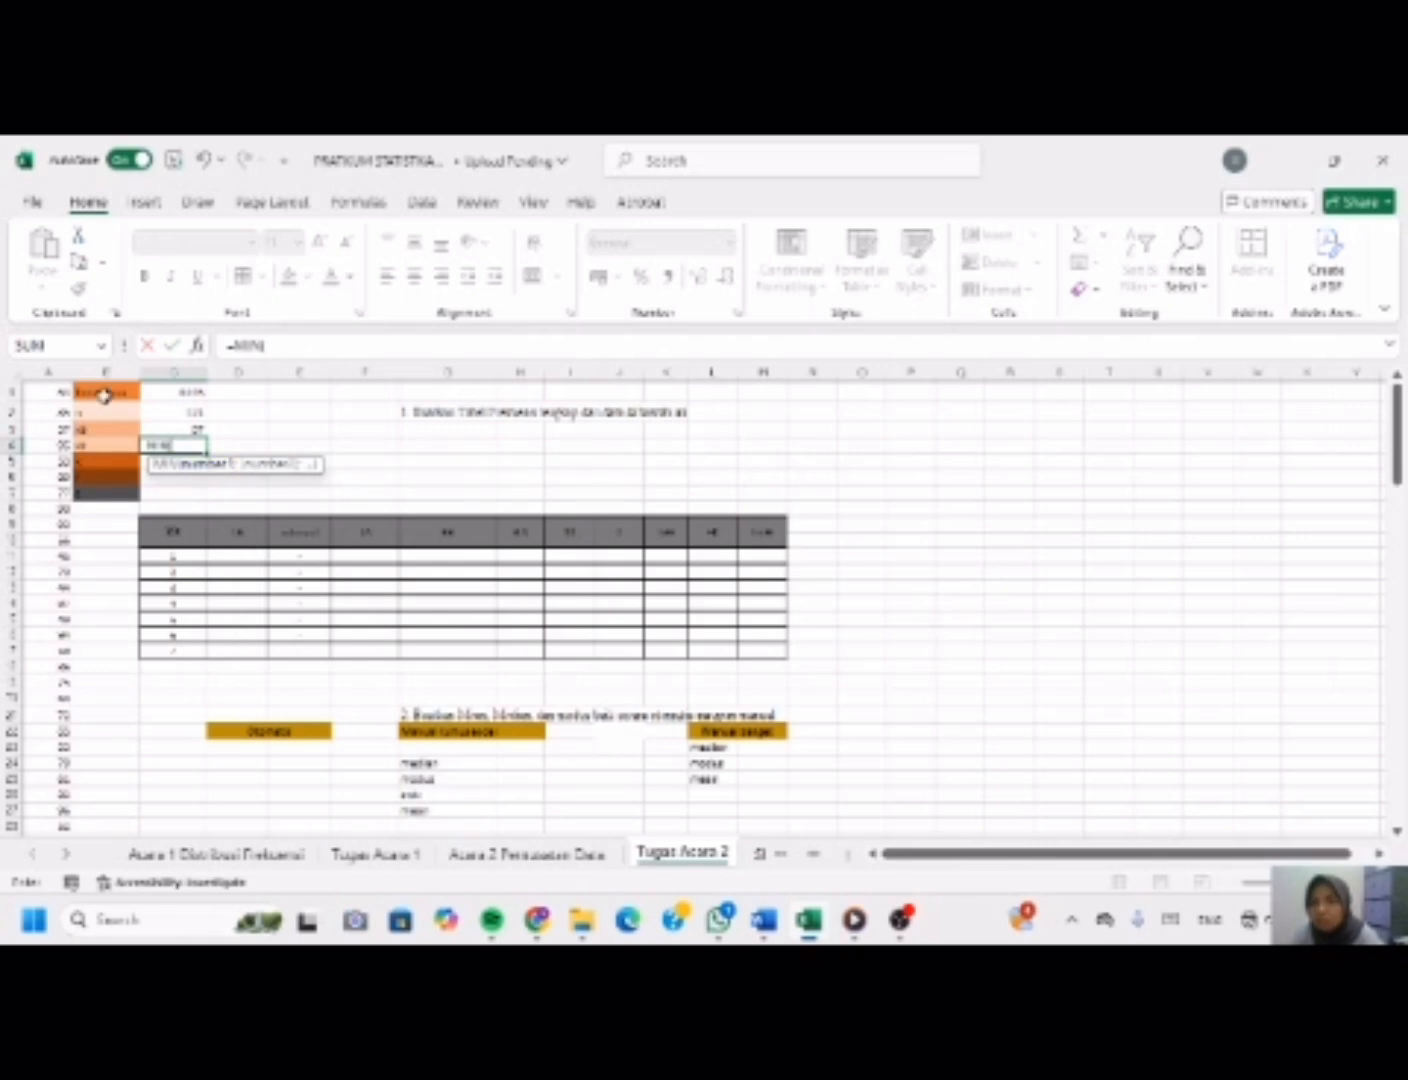
{"action": "left_click", "coordinate": [48, 362]}
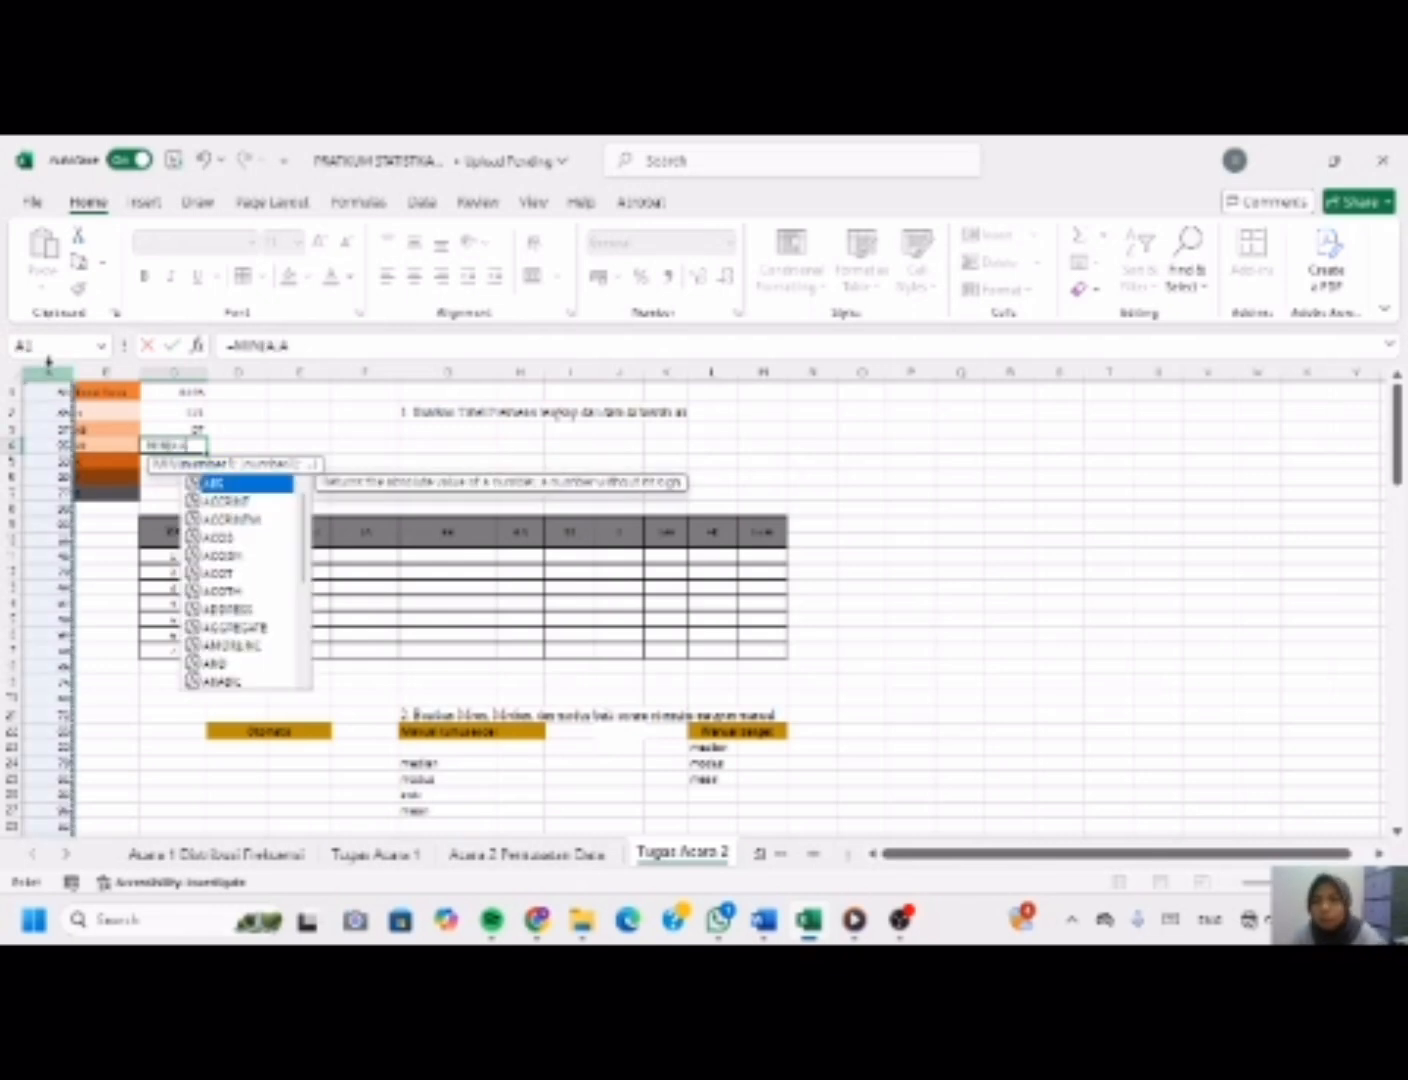
{"action": "type", "text": ")"}
{"action": "key", "text": "Return"}
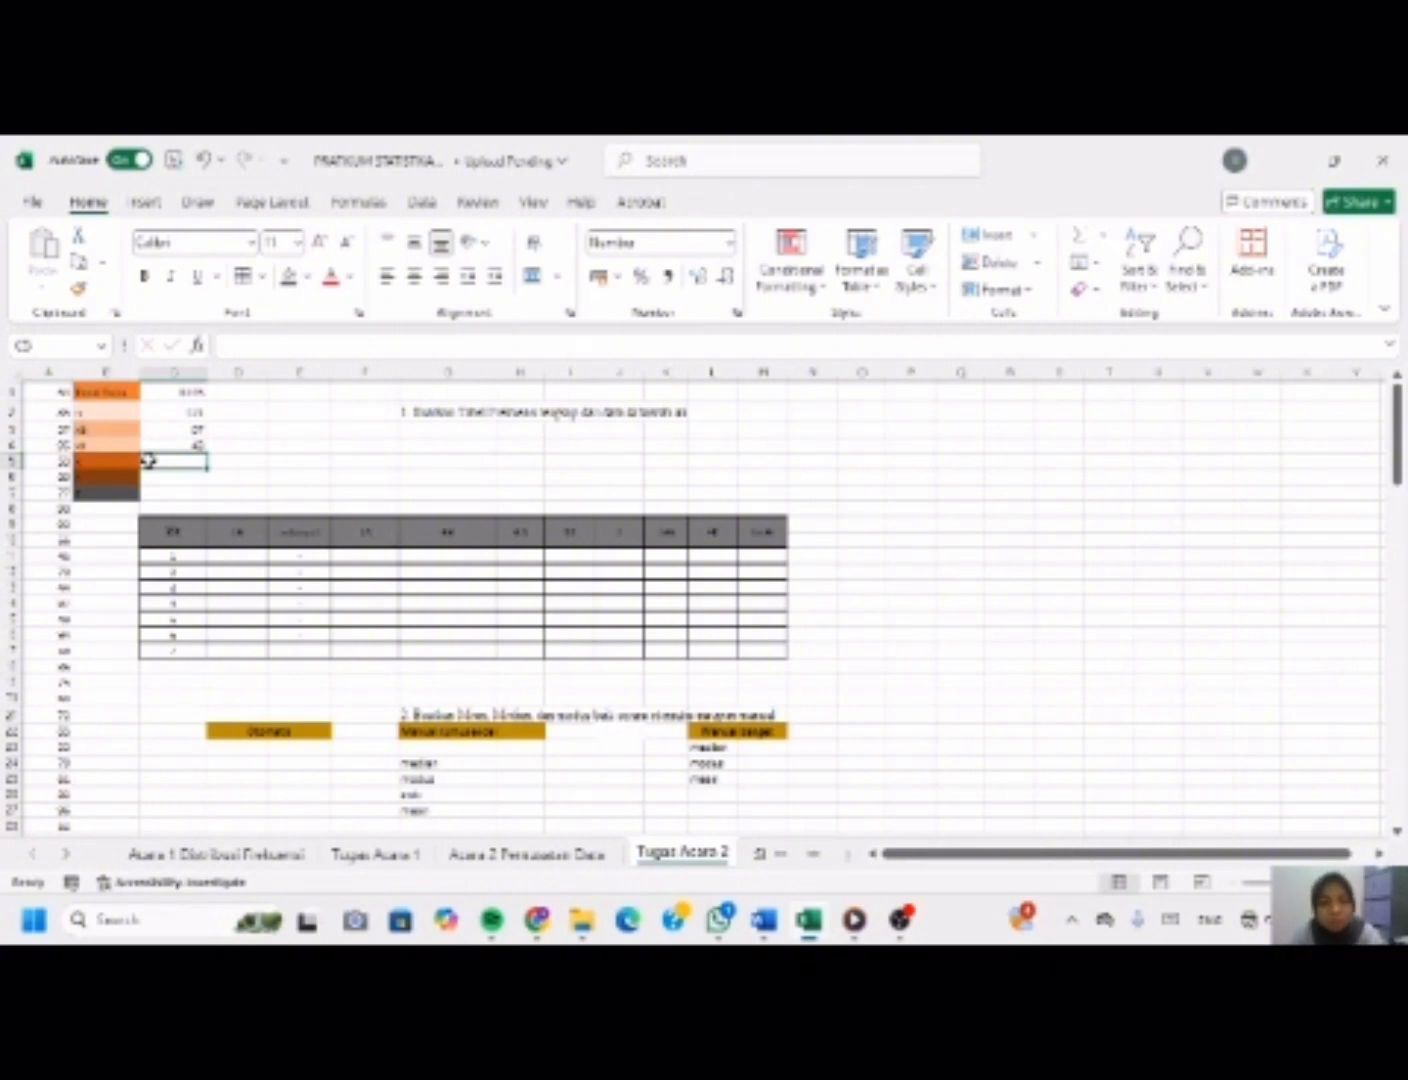
- Calculate the number of classes in cell C5 with the formula =1+3,322*LOG(C2)
{"action": "type", "text": "=1+3"}
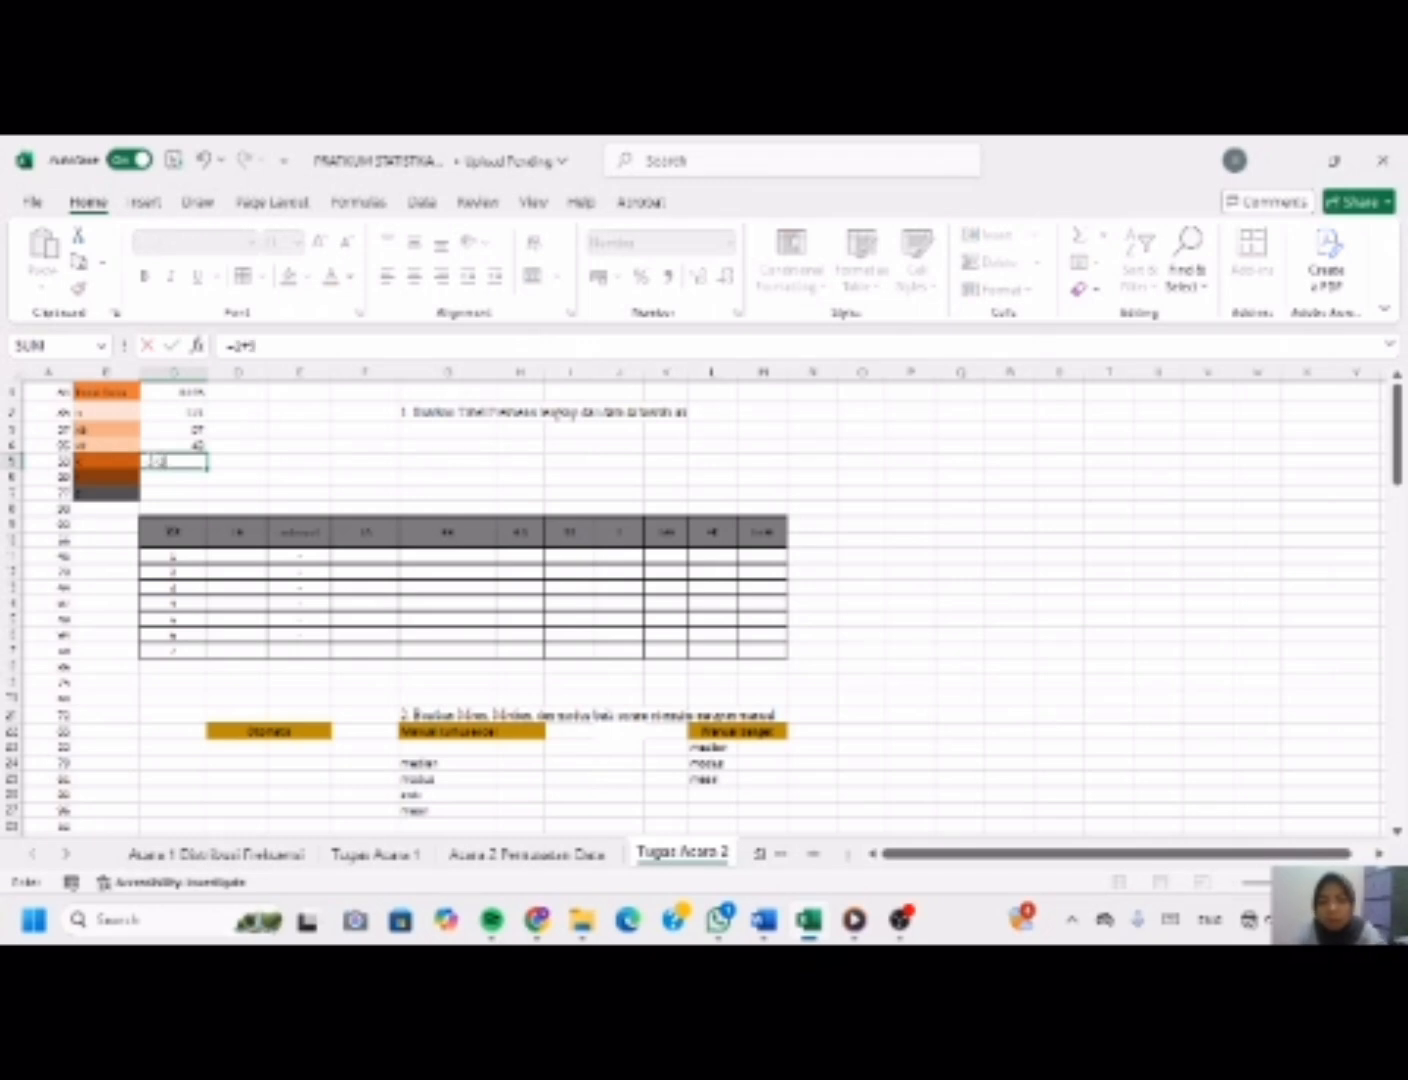
{"action": "type", "text": ".322"}
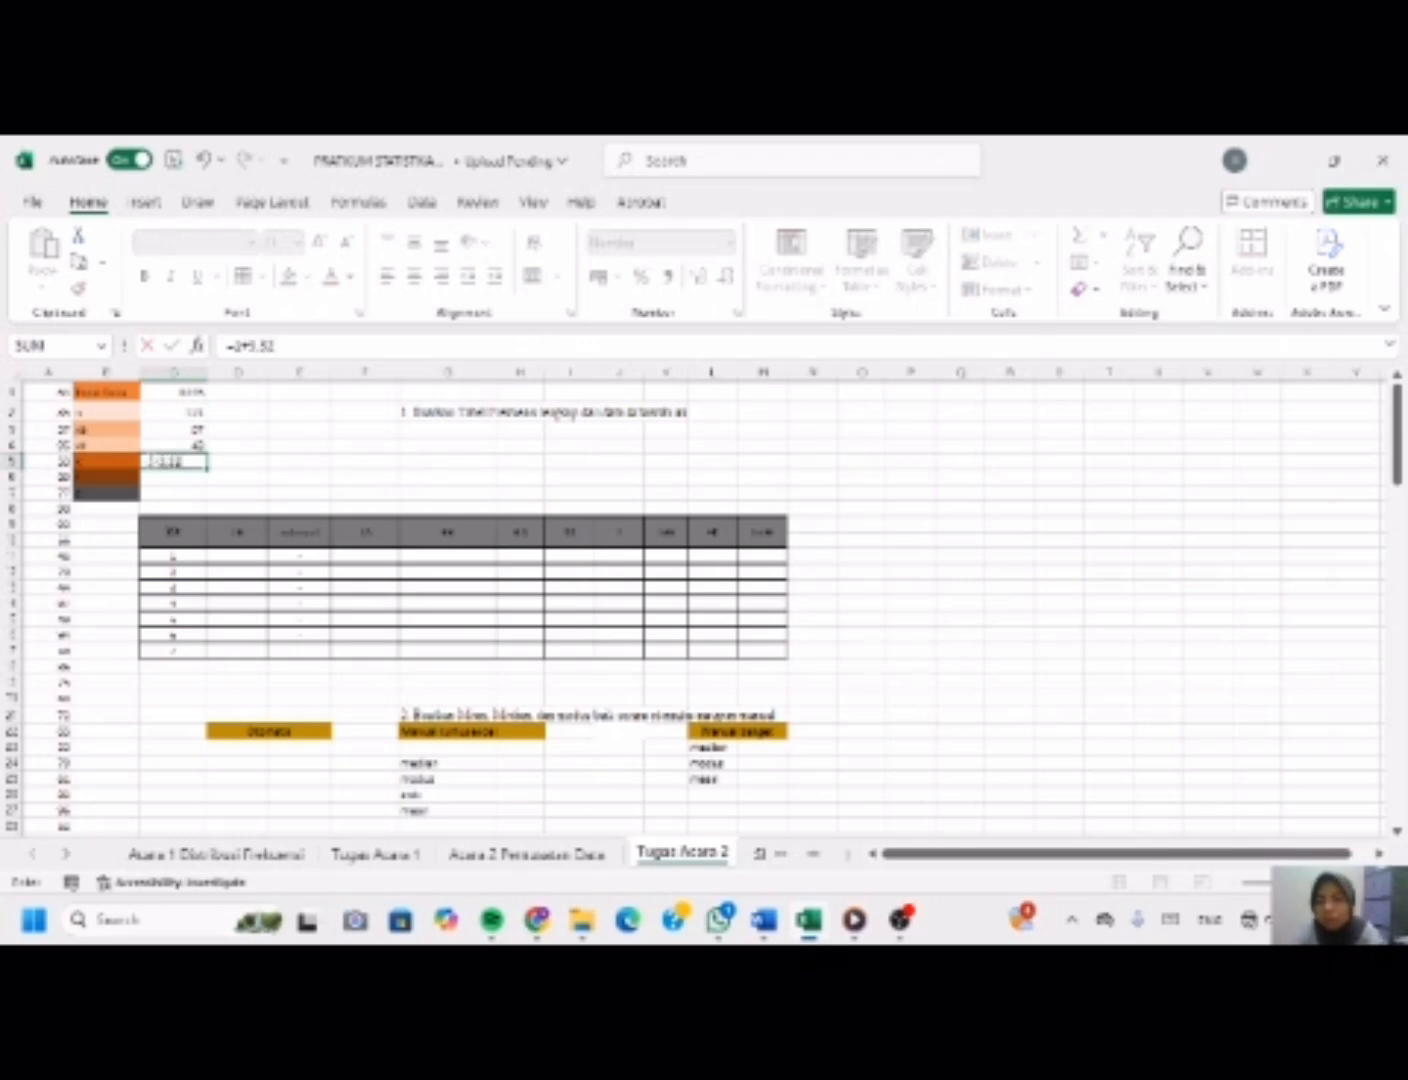
{"action": "type", "text": "*"}
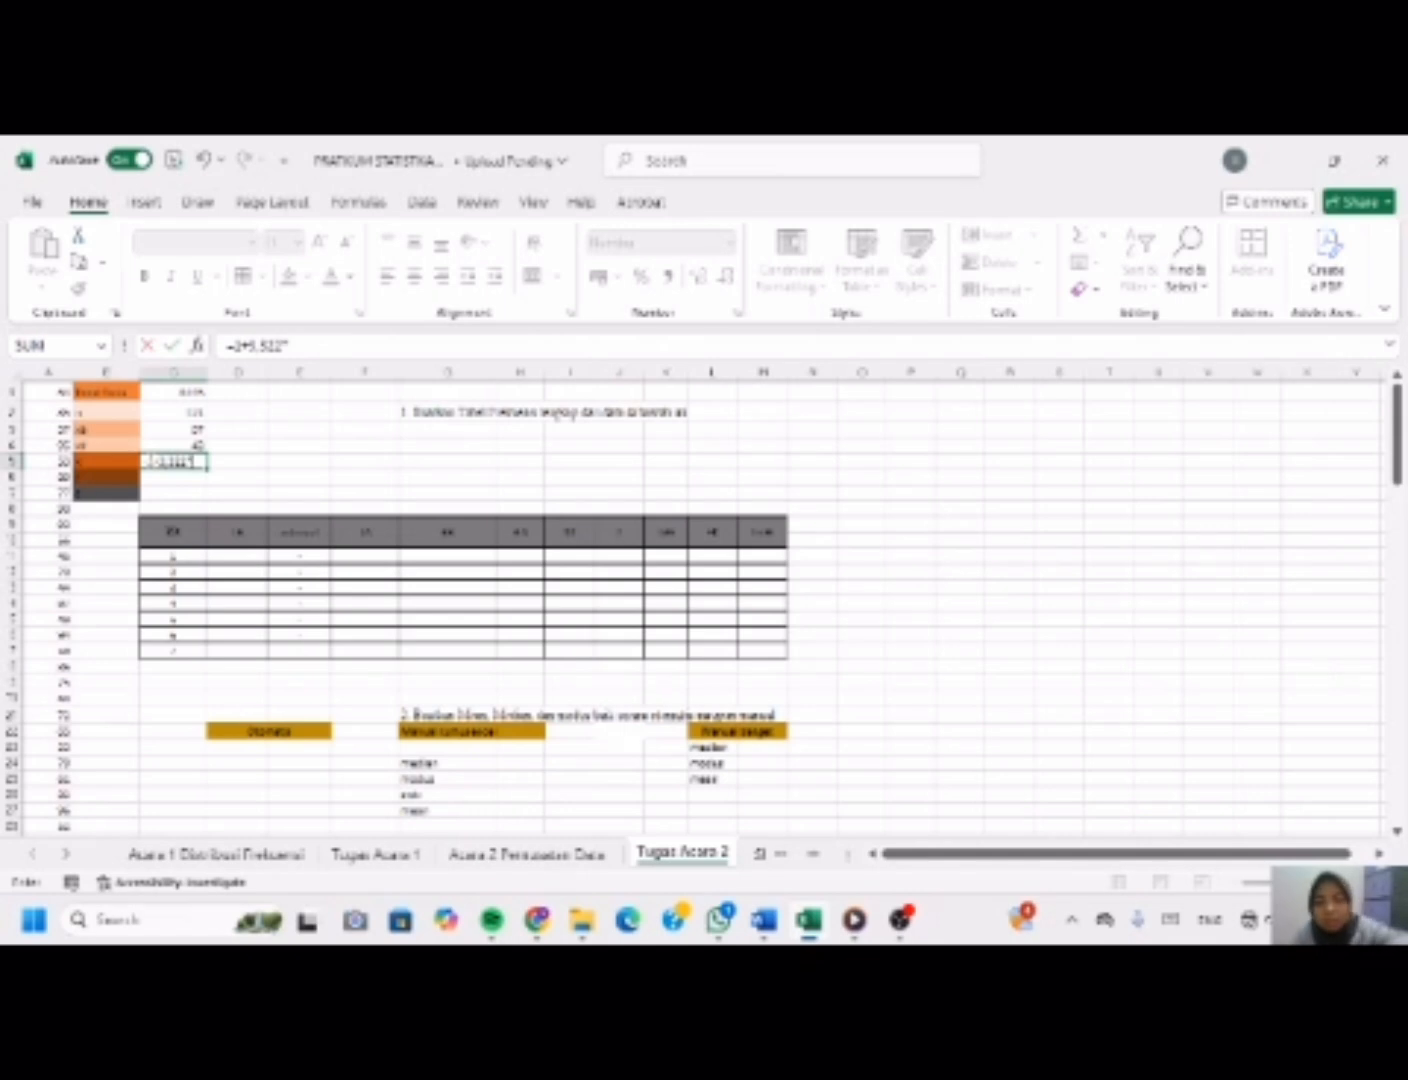
{"action": "type", "text": "lo"}
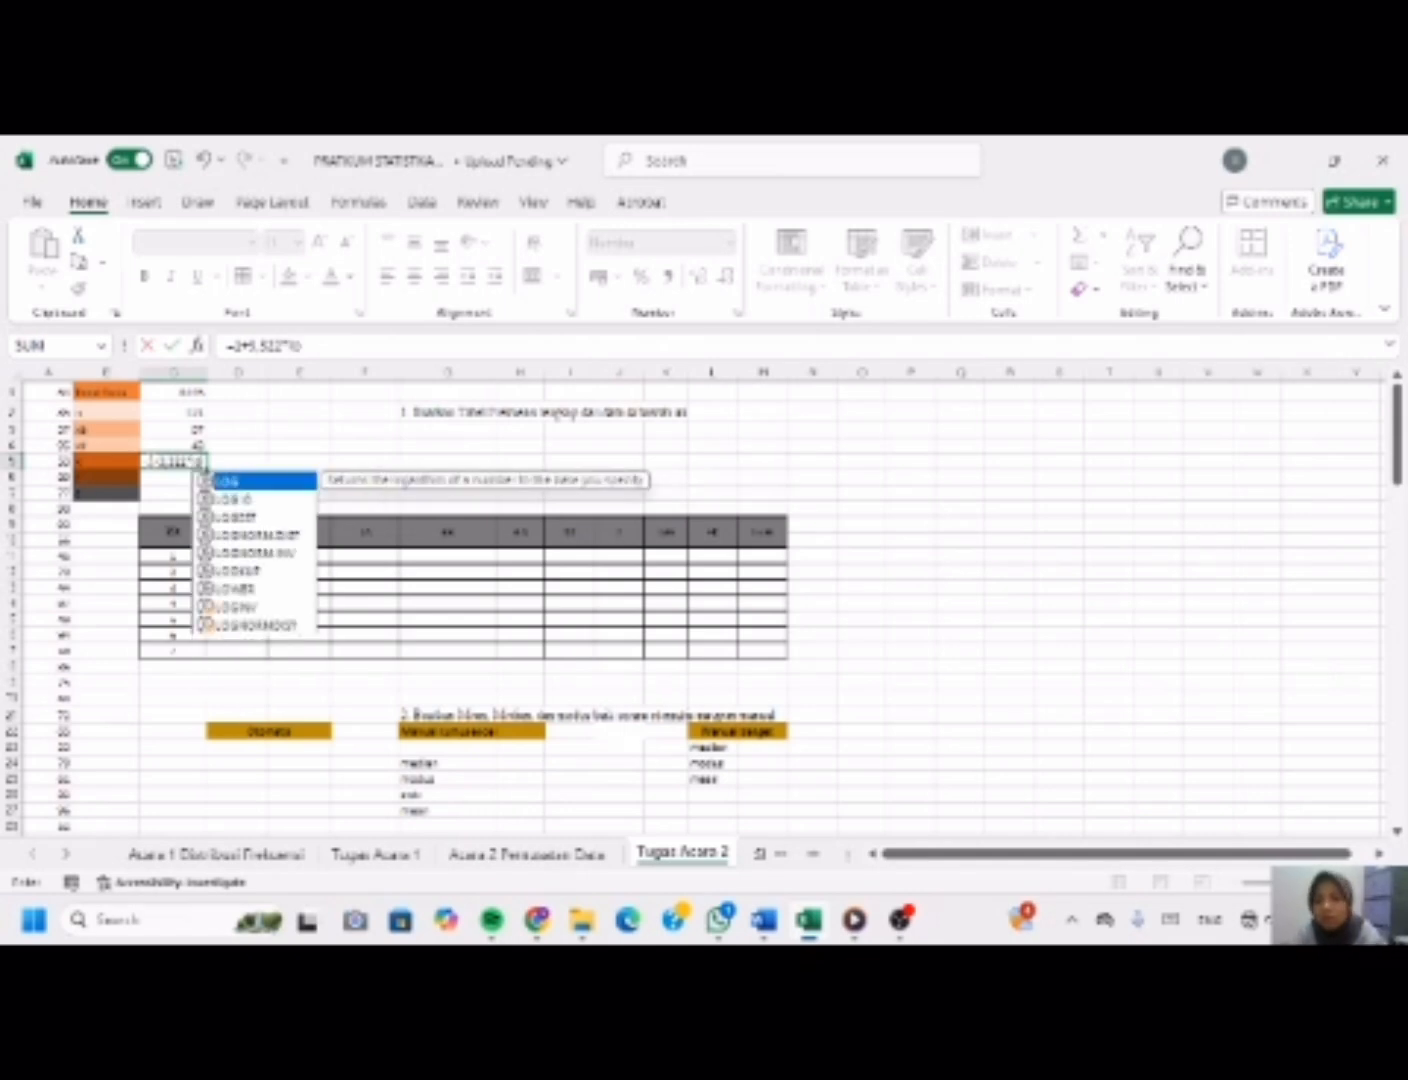
{"action": "double_click", "coordinate": [206, 484]}
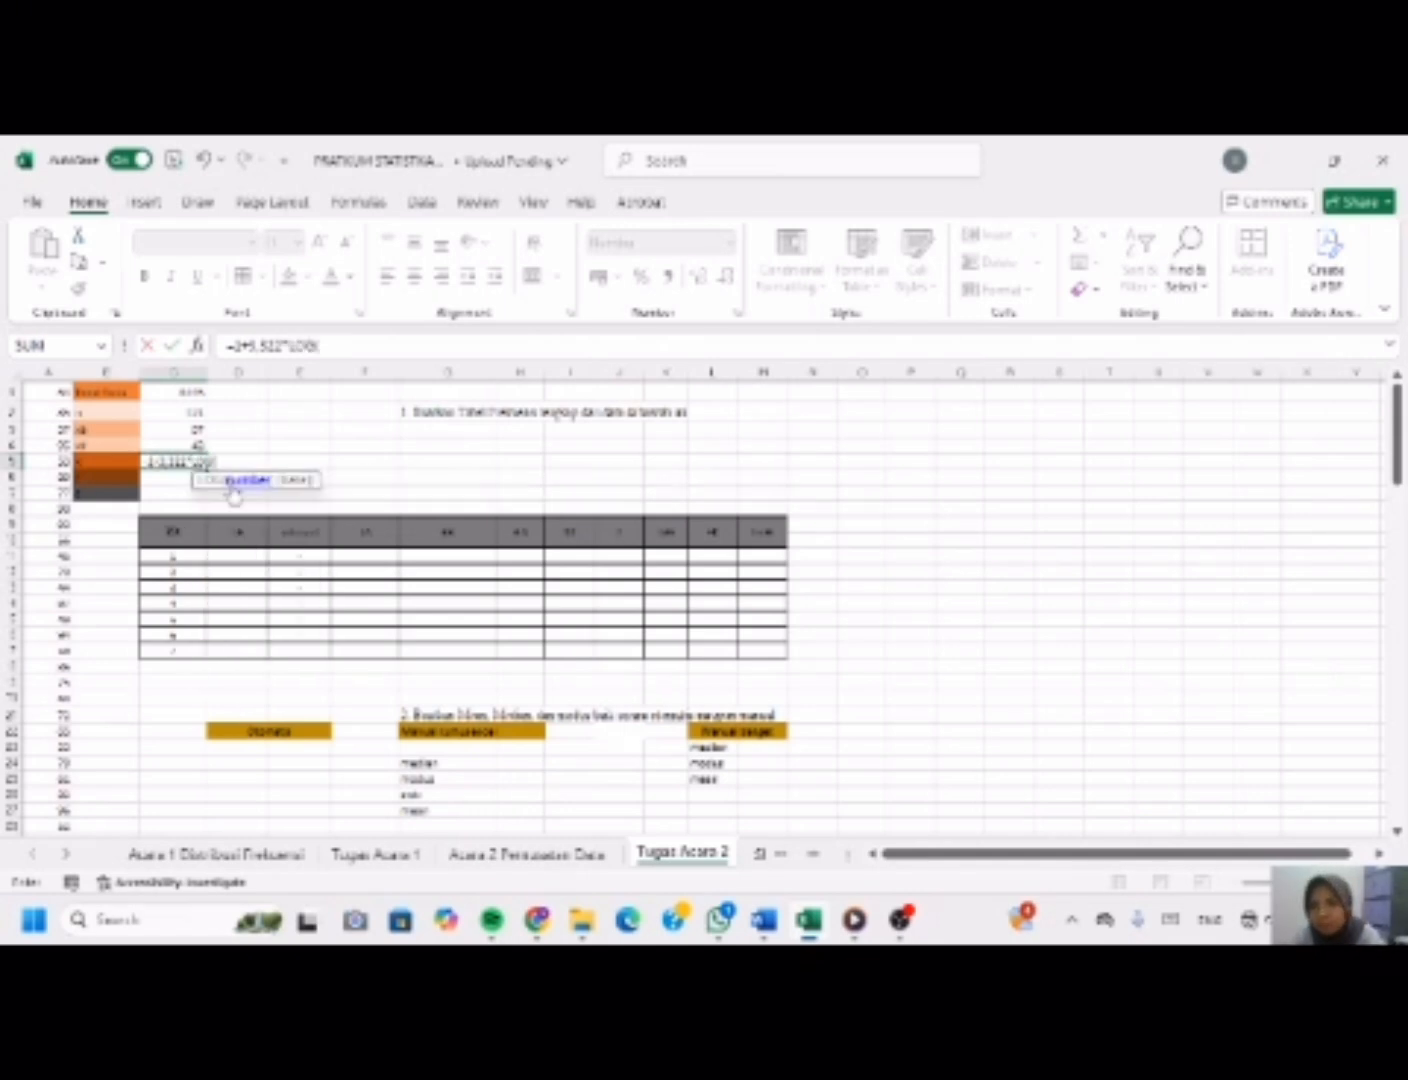
{"action": "left_click", "coordinate": [180, 410]}
{"action": "type", "text": ")"}
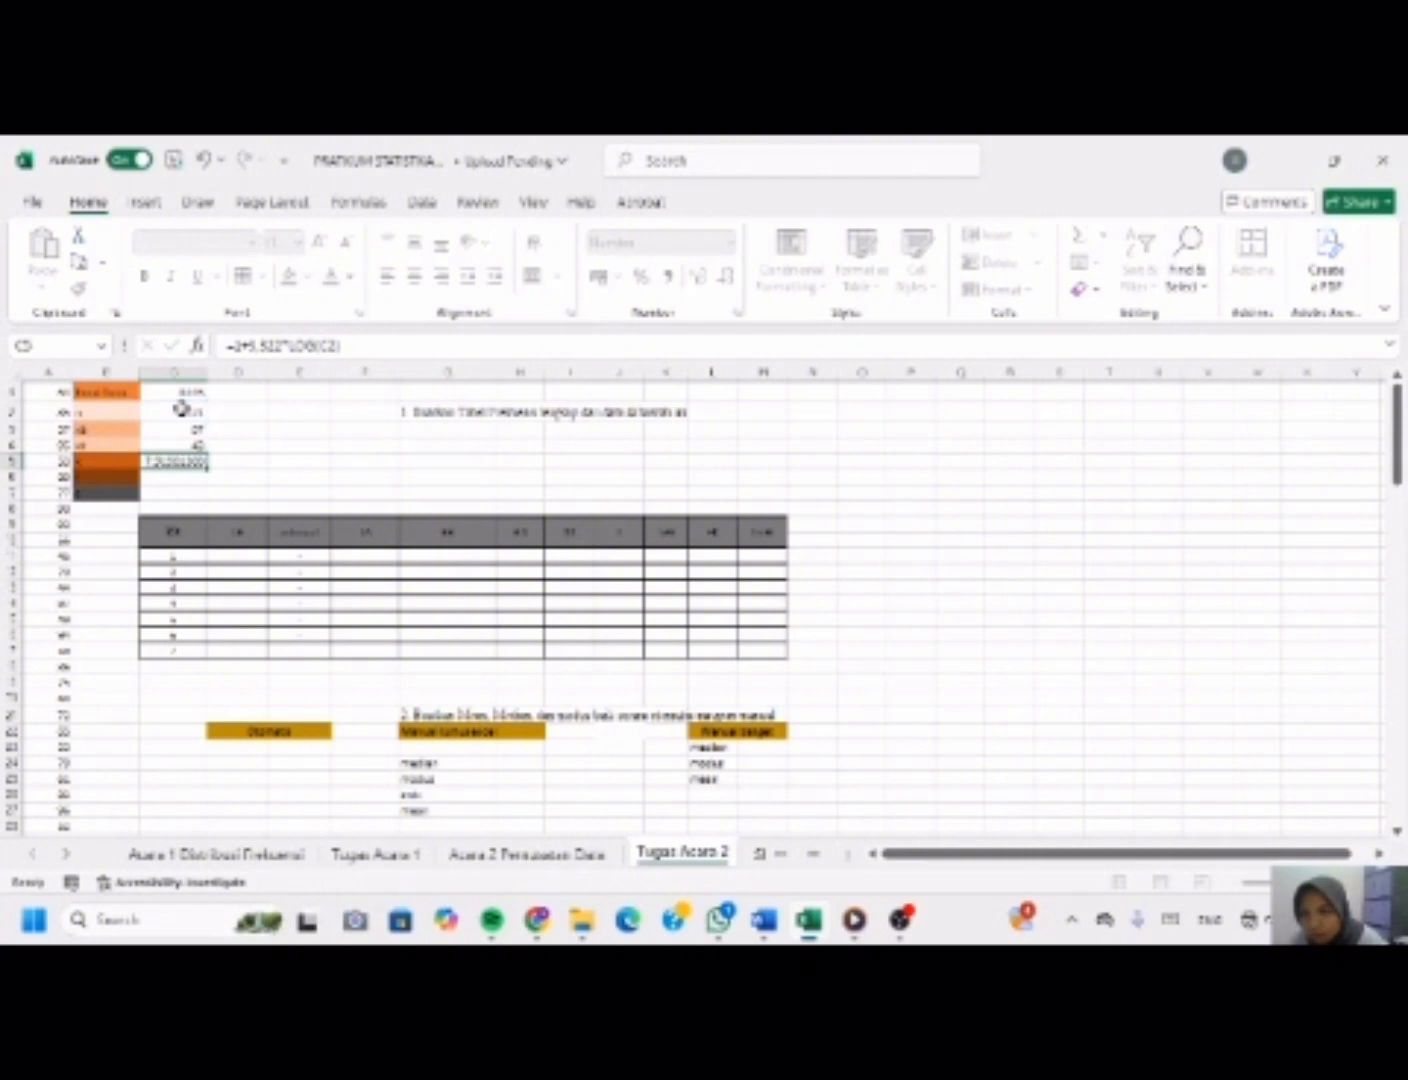
{"action": "key", "text": "Return"}
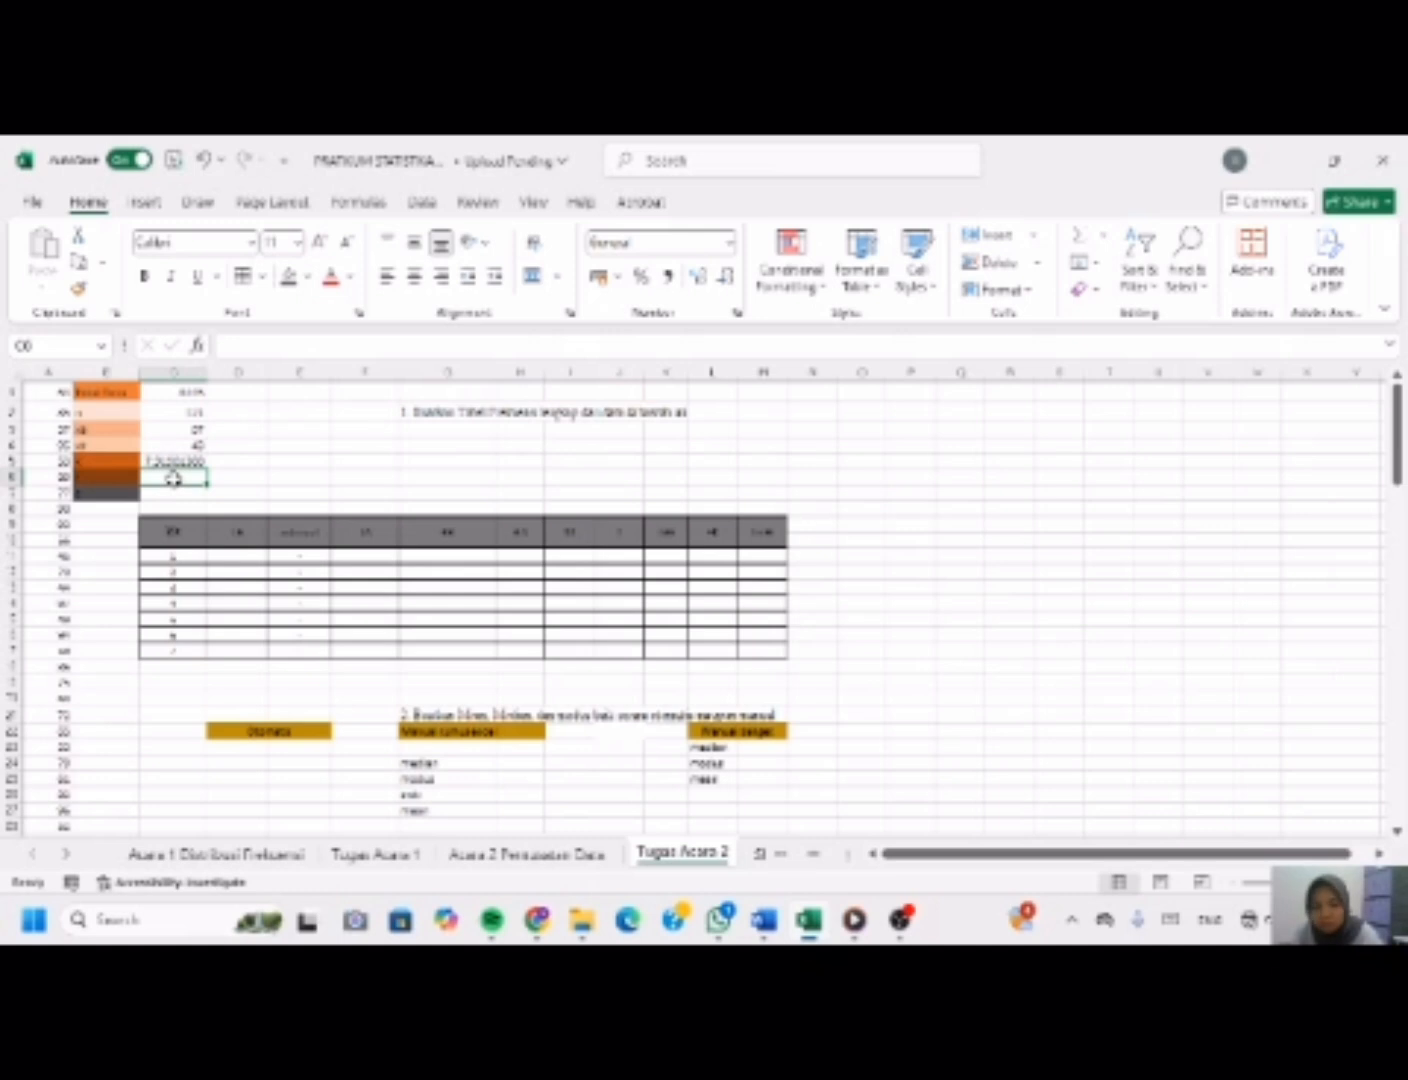
- Calculate the data range in cell C6 by subtracting the minimum in C4 from the maximum in C3
{"action": "type", "text": "="}
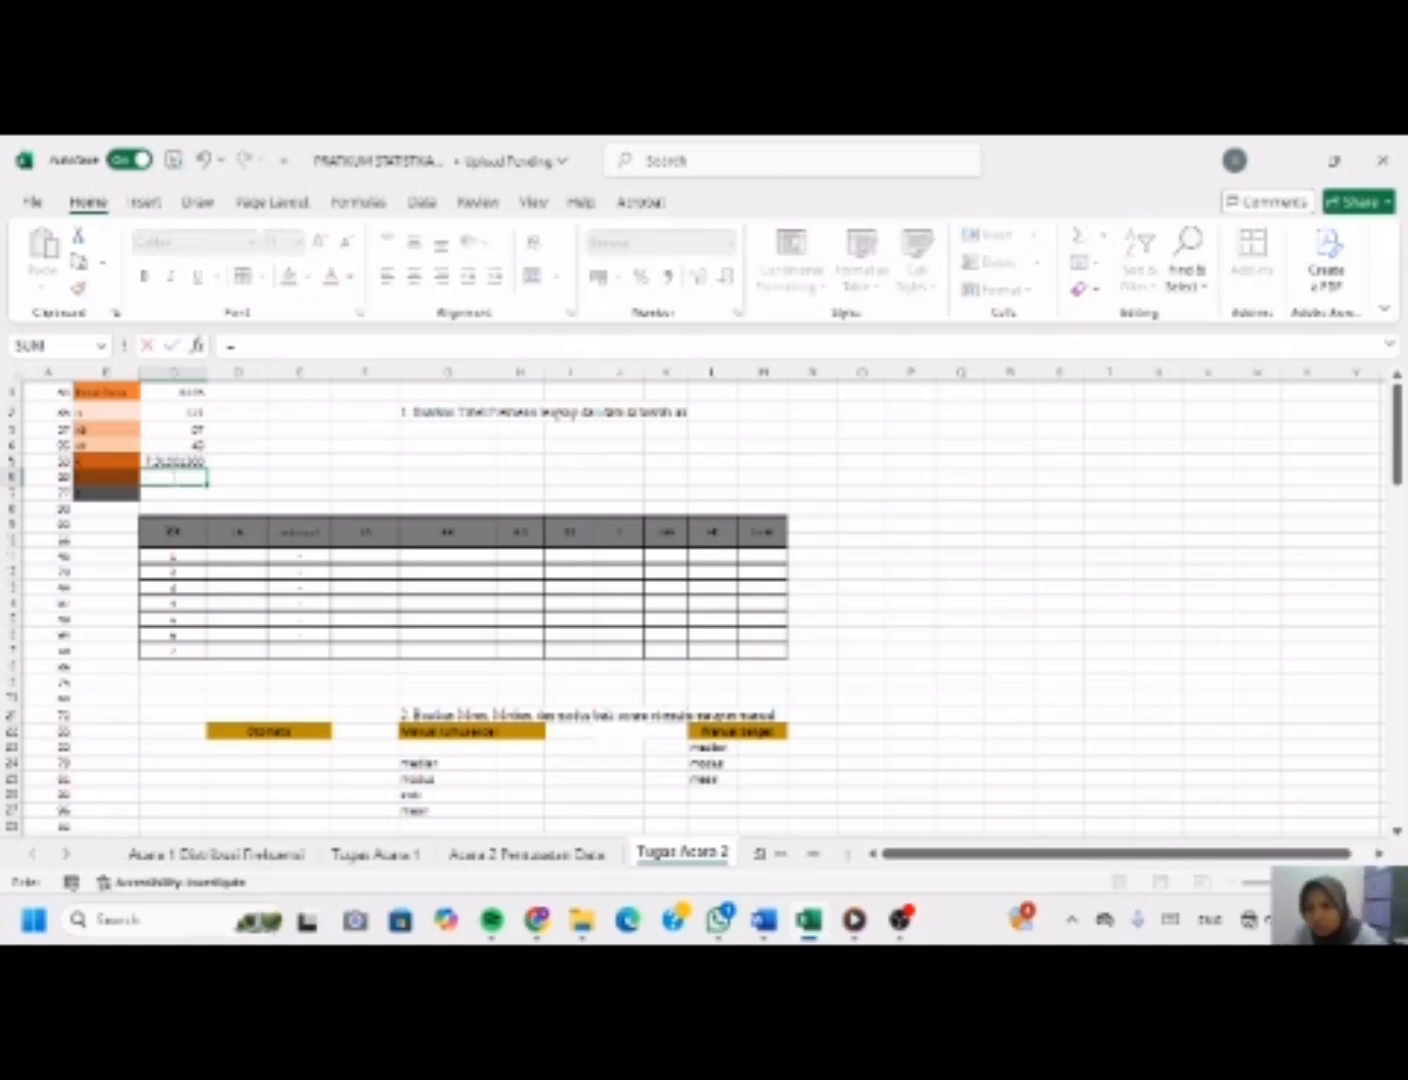
{"action": "left_click", "coordinate": [168, 428]}
{"action": "type", "text": "-"}
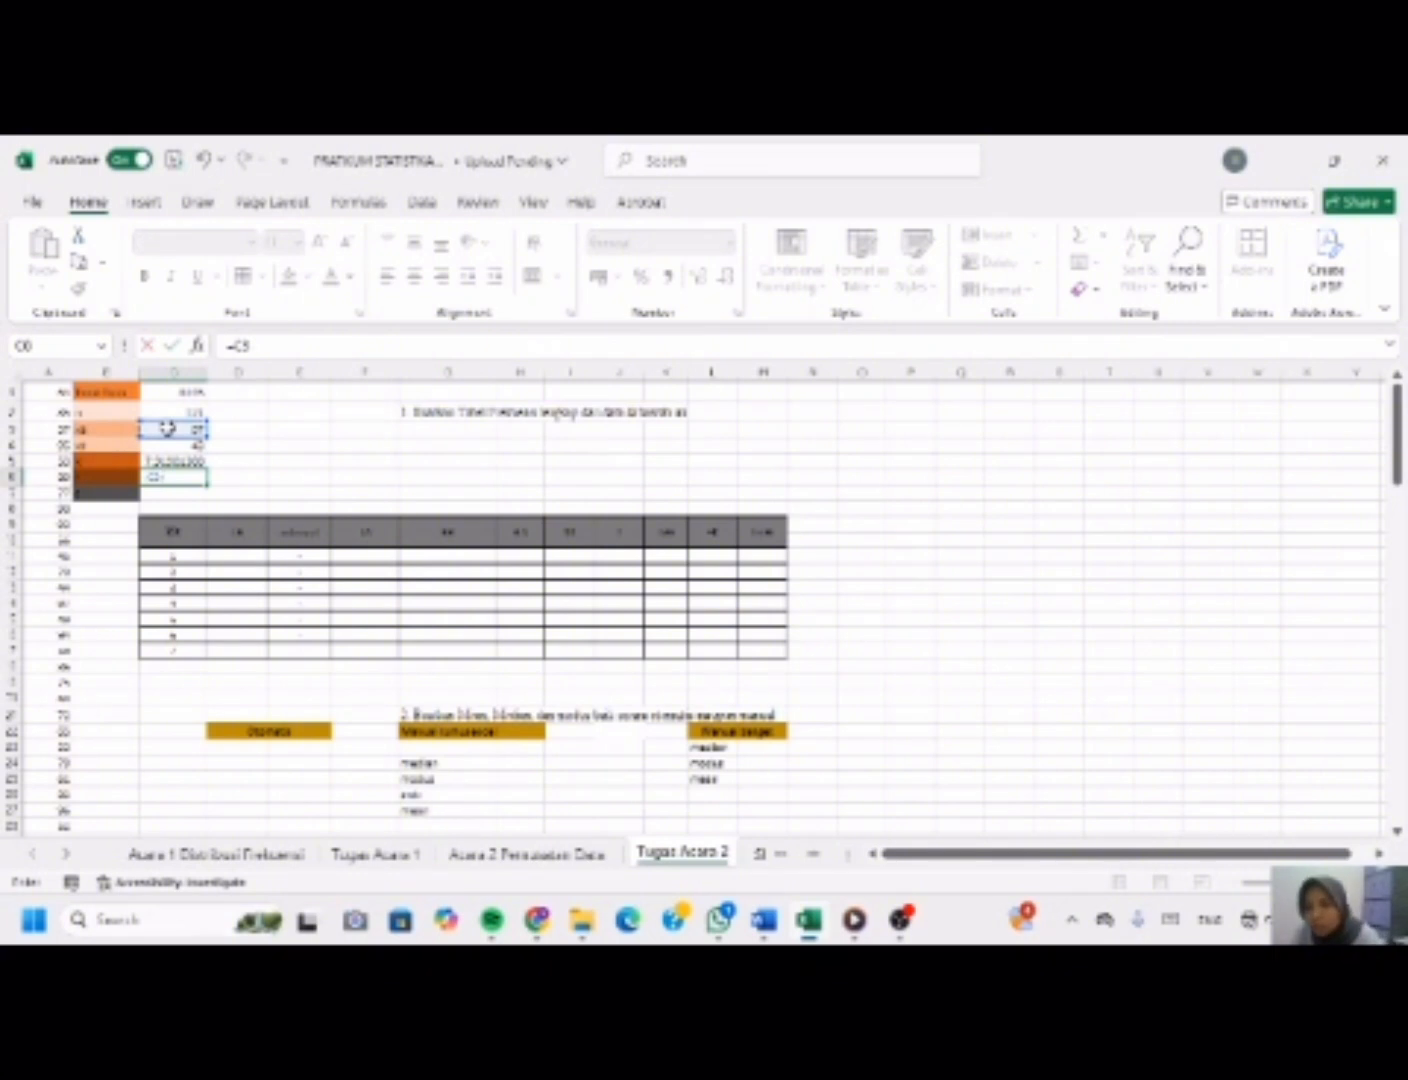
{"action": "left_click", "coordinate": [168, 445]}
{"action": "key", "text": "Return"}
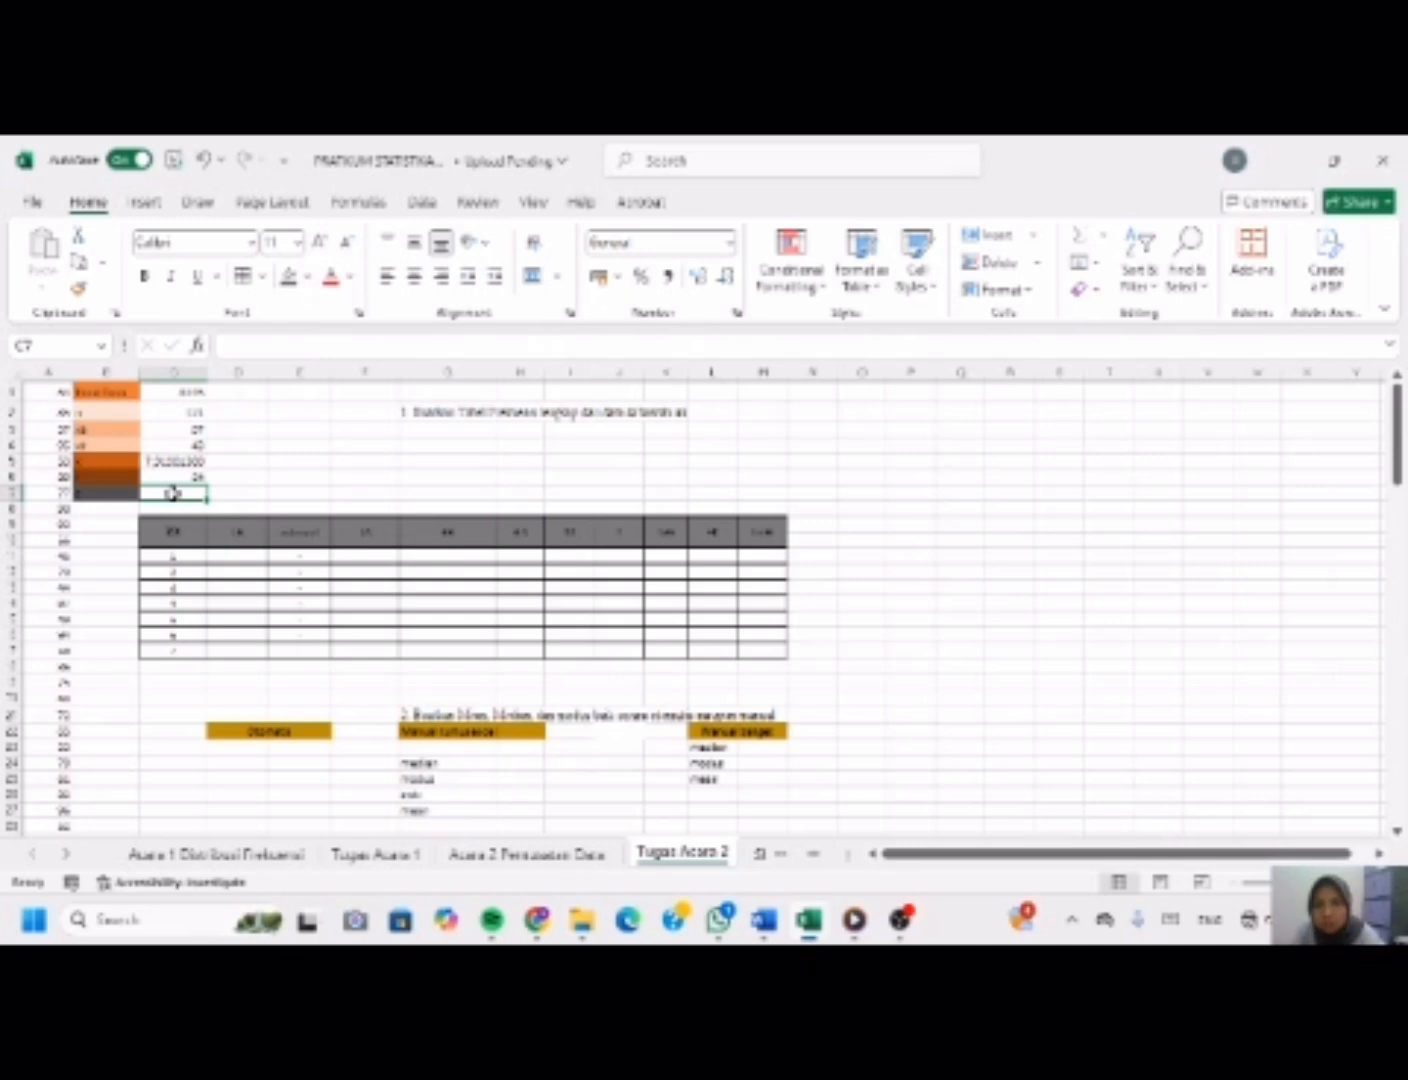
- Calculate the class width in cell C7 by dividing the range in C6 by the number of classes in C5
{"action": "type", "text": "="}
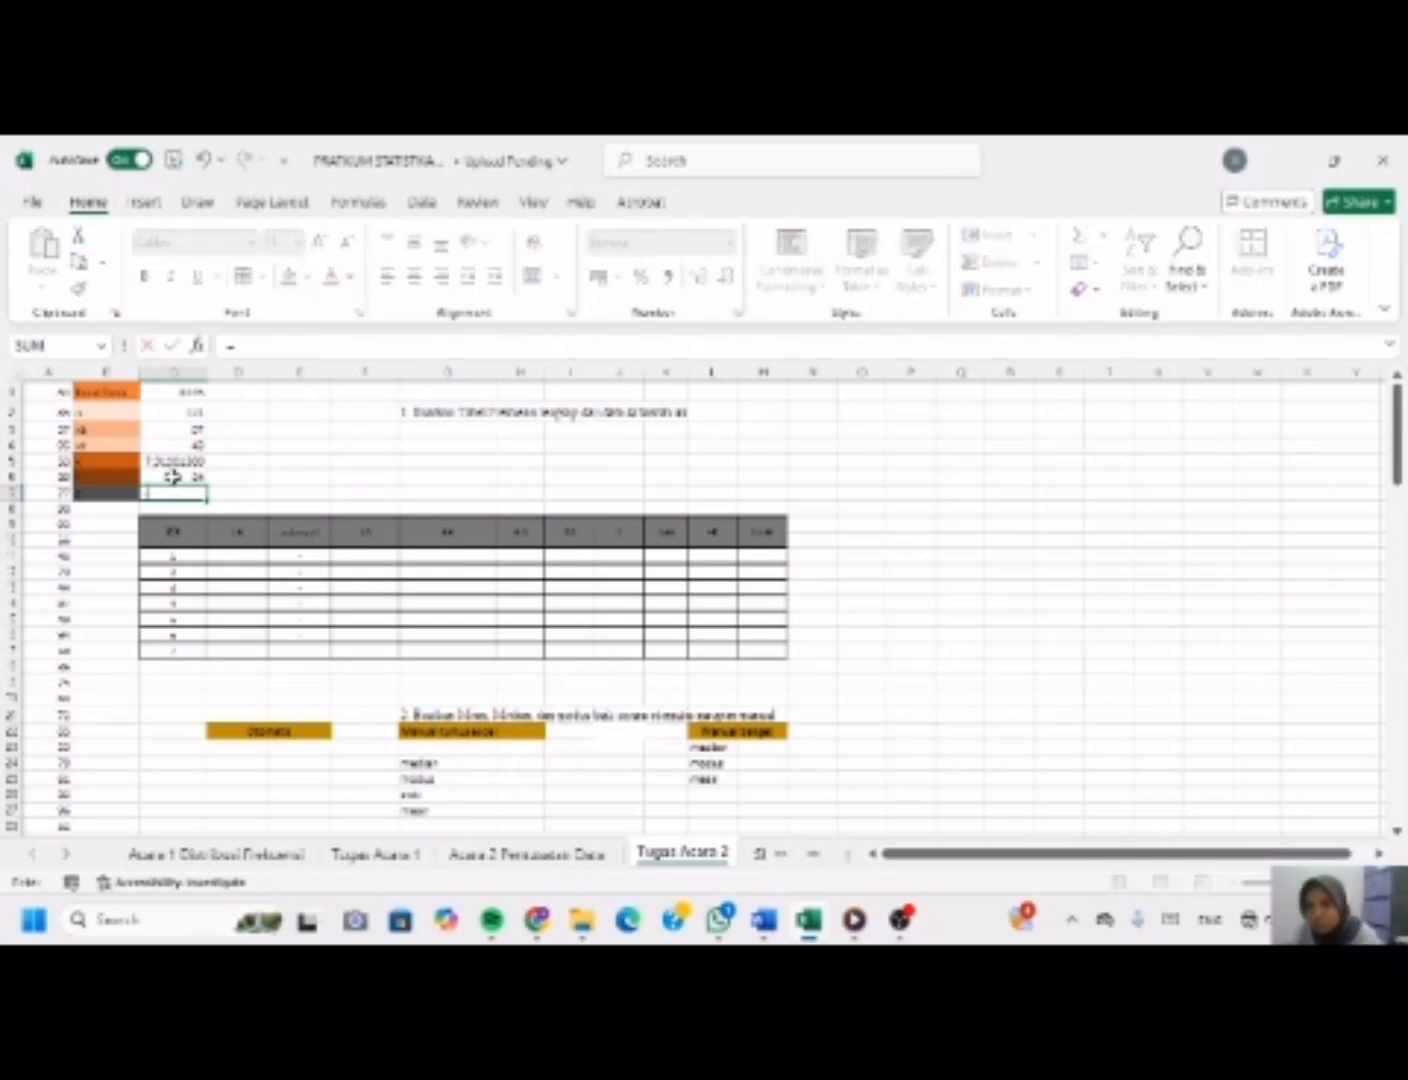
{"action": "left_click", "coordinate": [172, 477]}
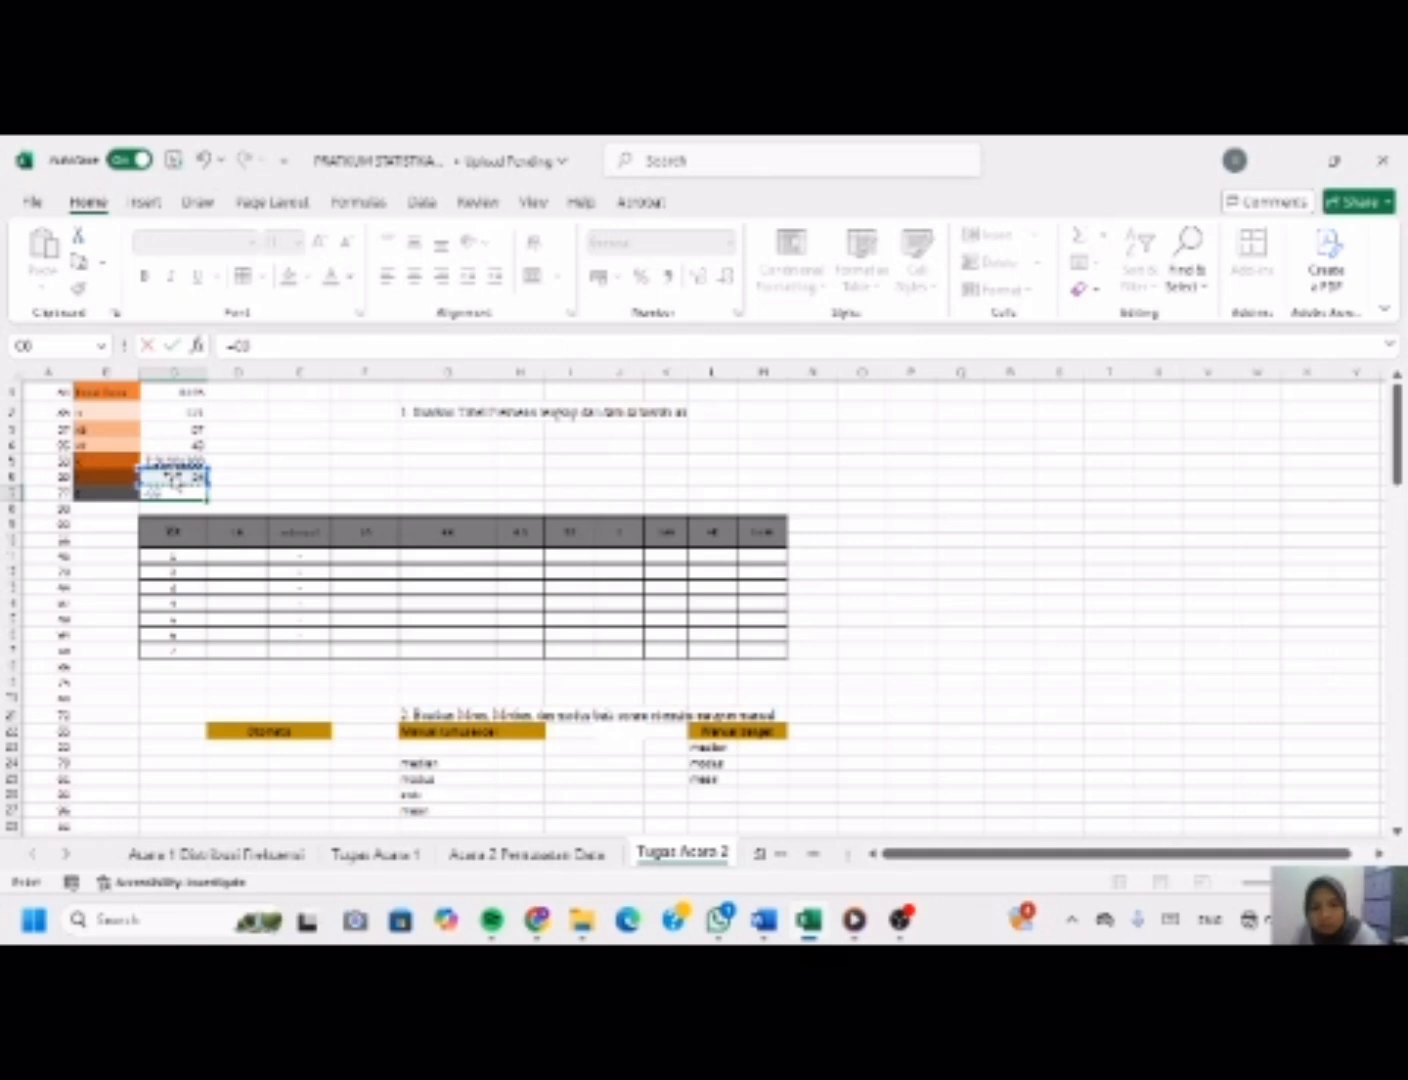
{"action": "type", "text": "/"}
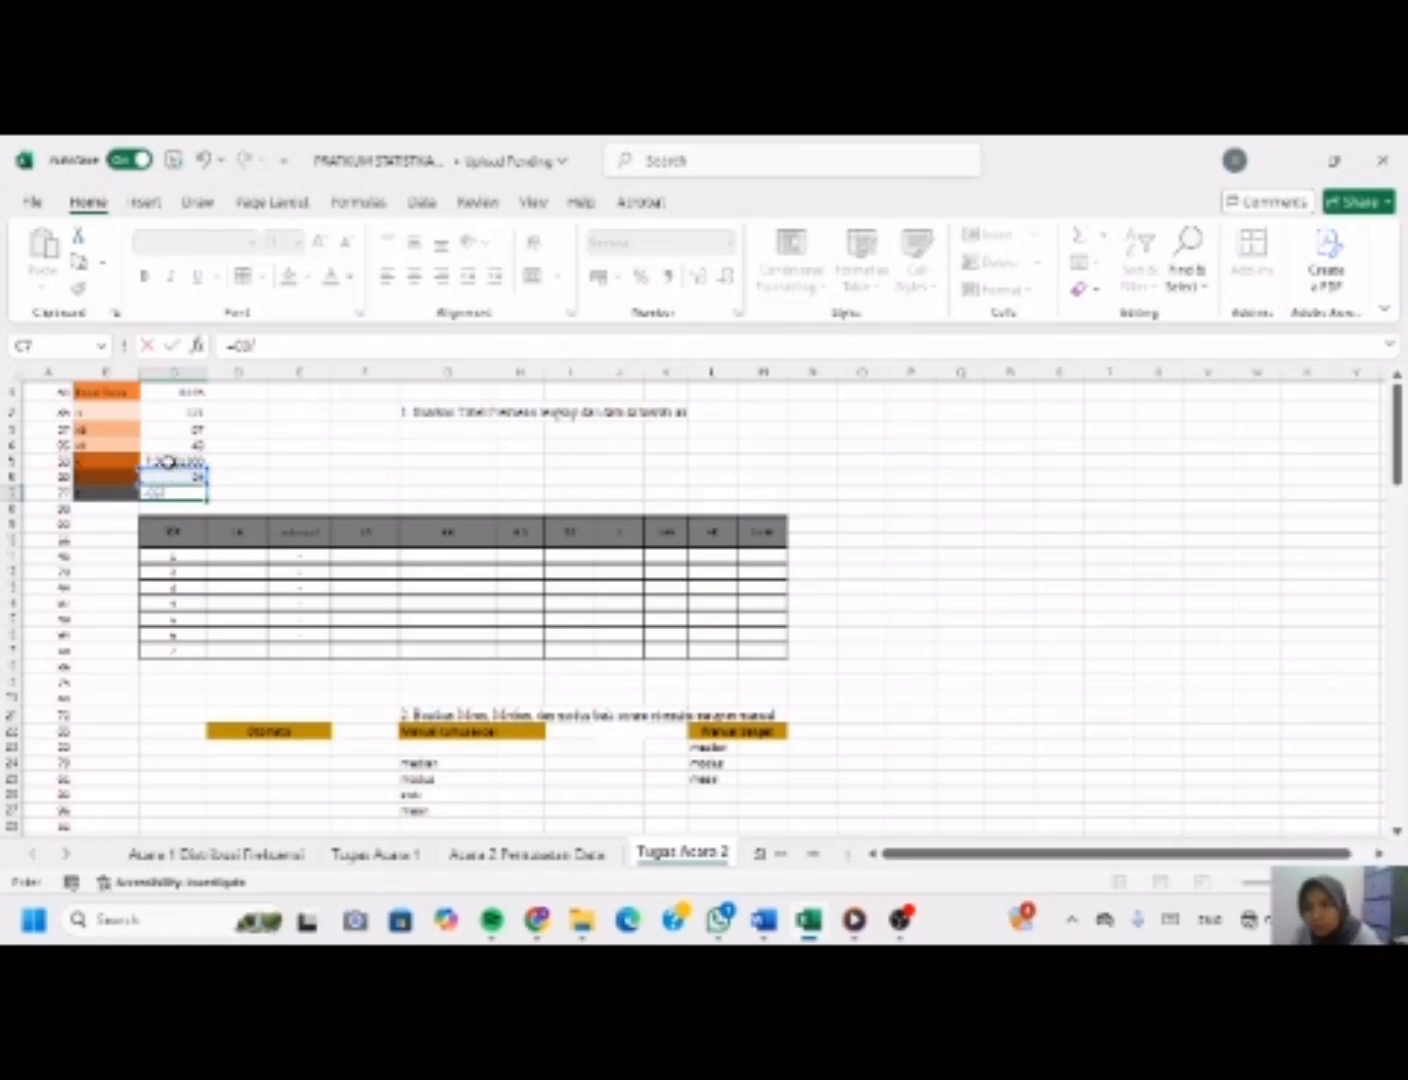
{"action": "left_click", "coordinate": [168, 462]}
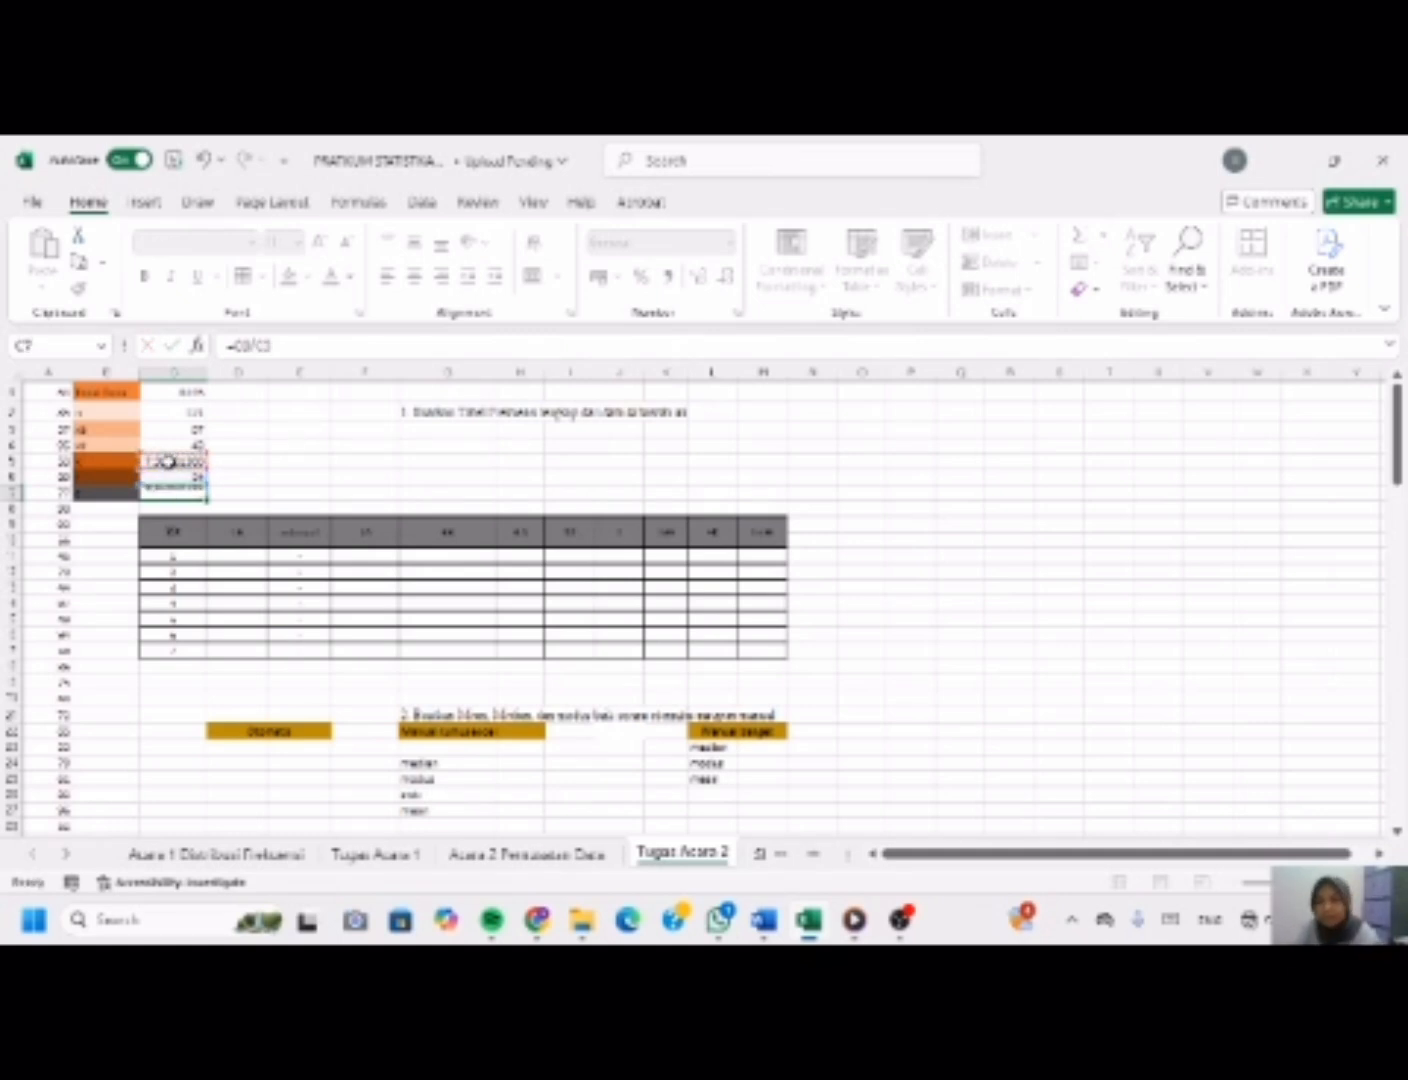
{"action": "key", "text": "Return"}
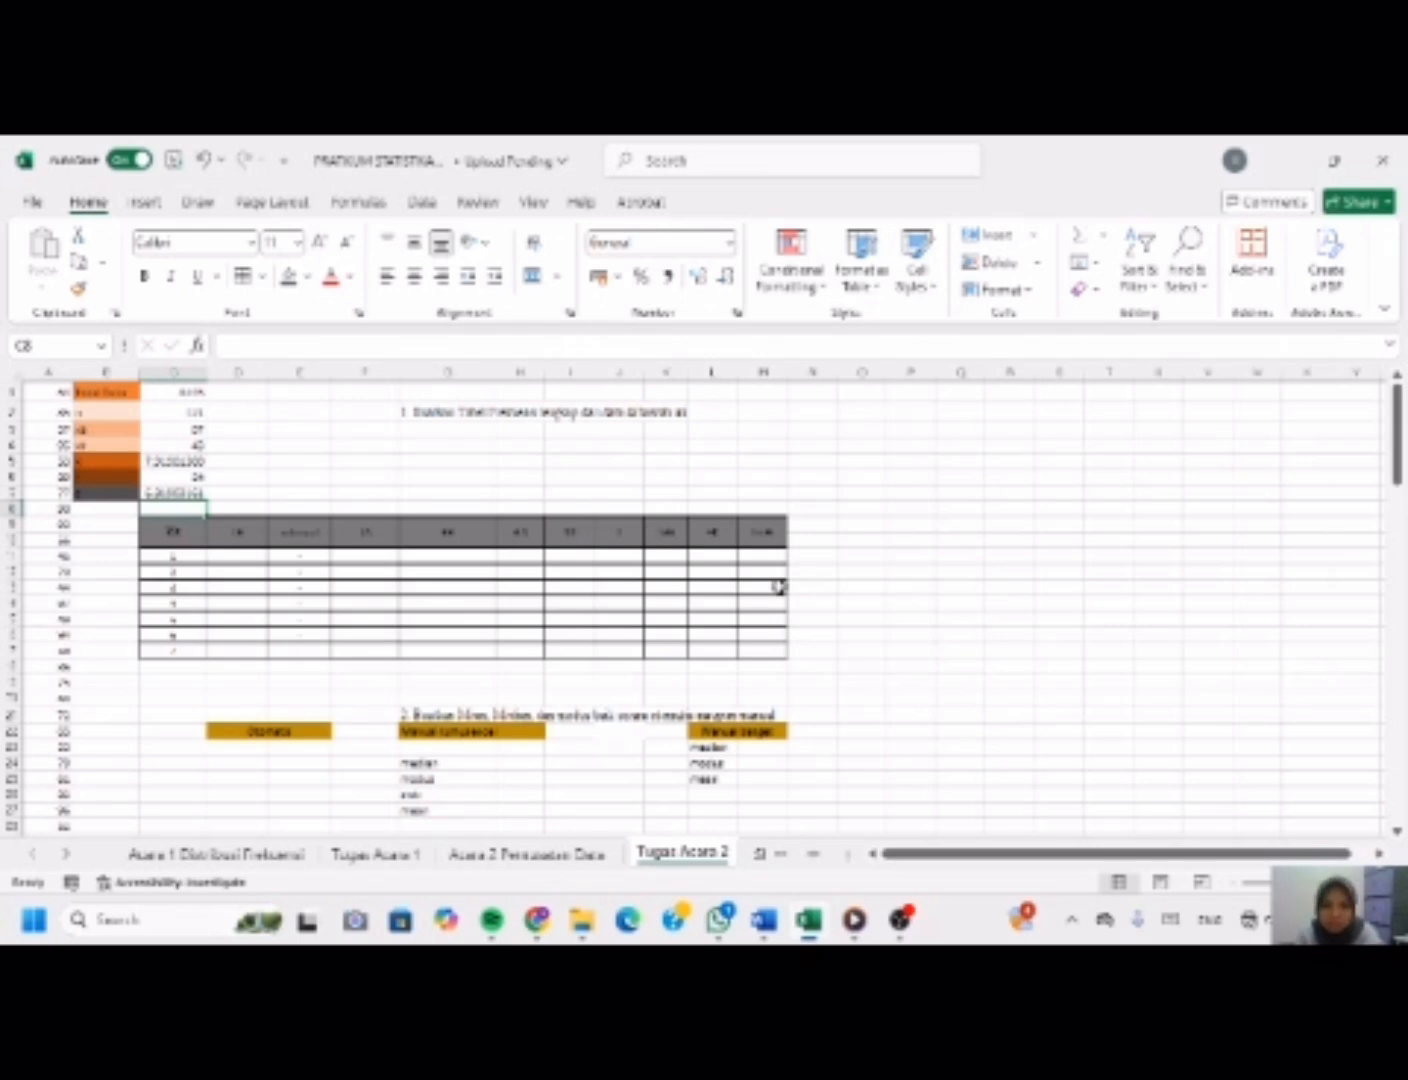
- Enter 43 as the first class's lower limit in D11 and calculate its upper limit in F11 with =D11+5
{"action": "left_click", "coordinate": [223, 550]}
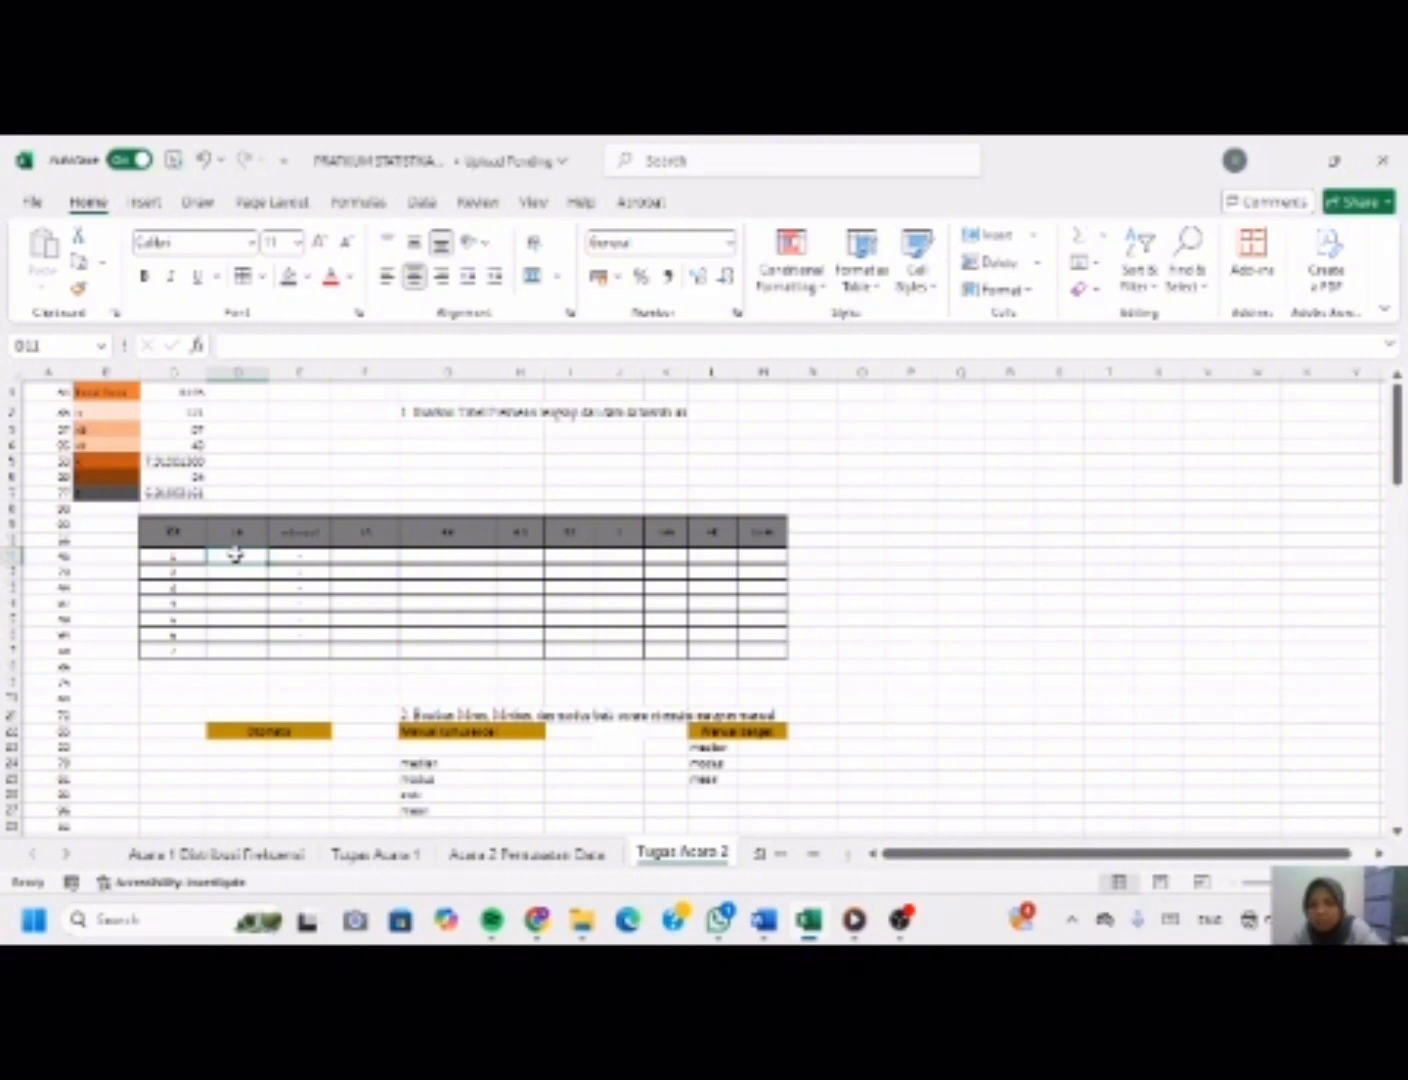
{"action": "type", "text": "48"}
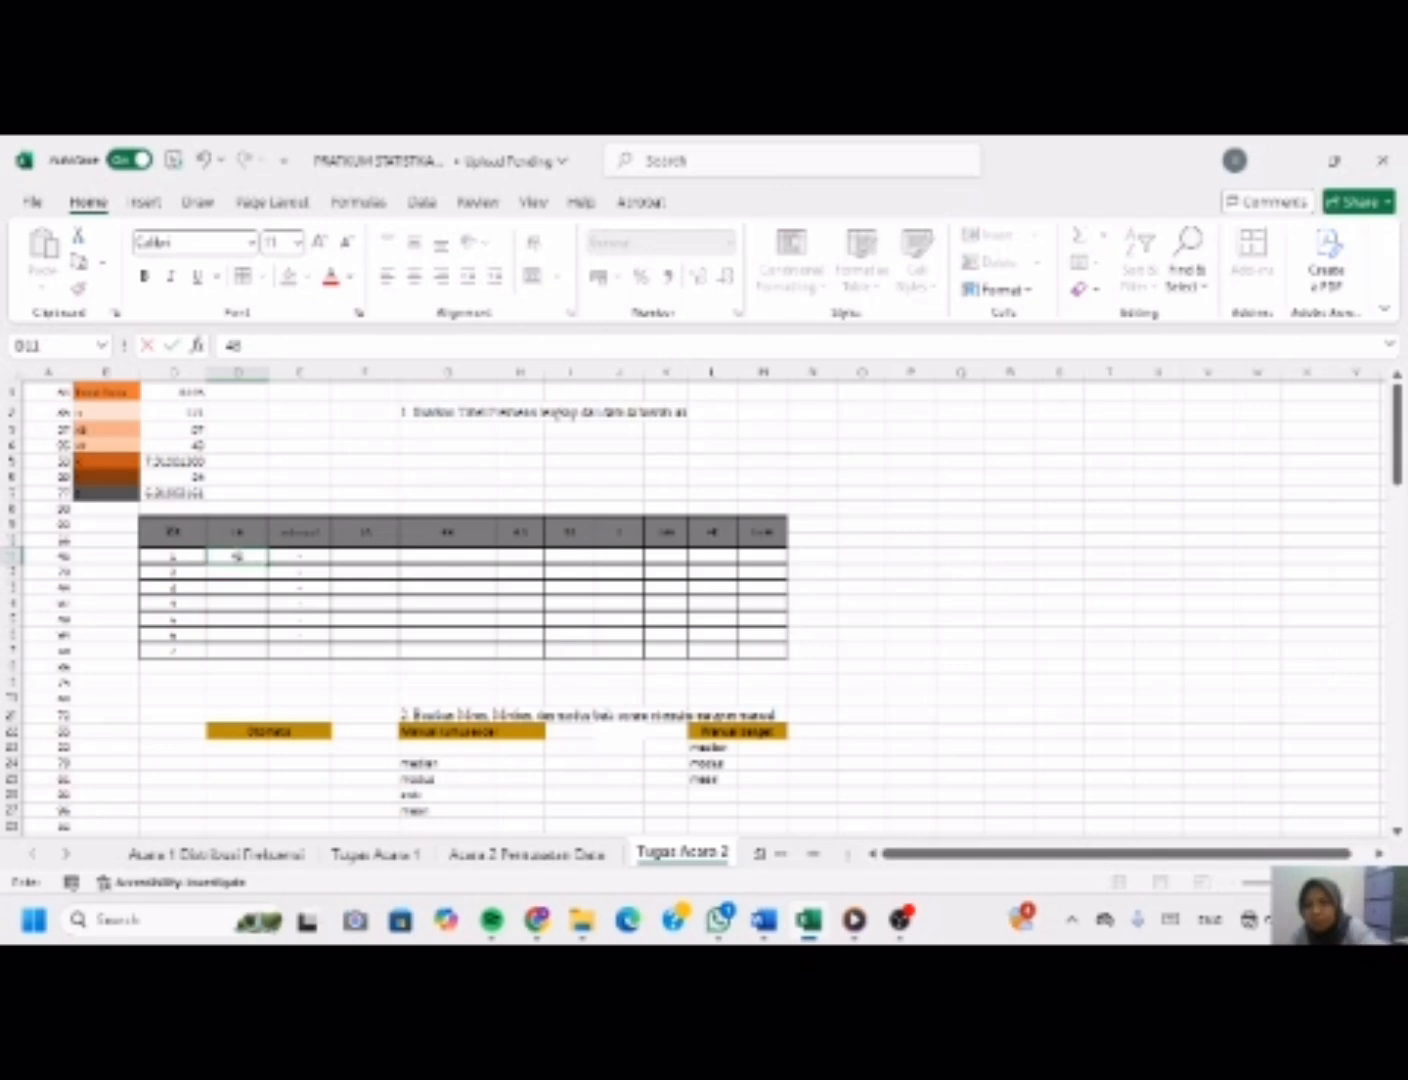
{"action": "left_click", "coordinate": [356, 557]}
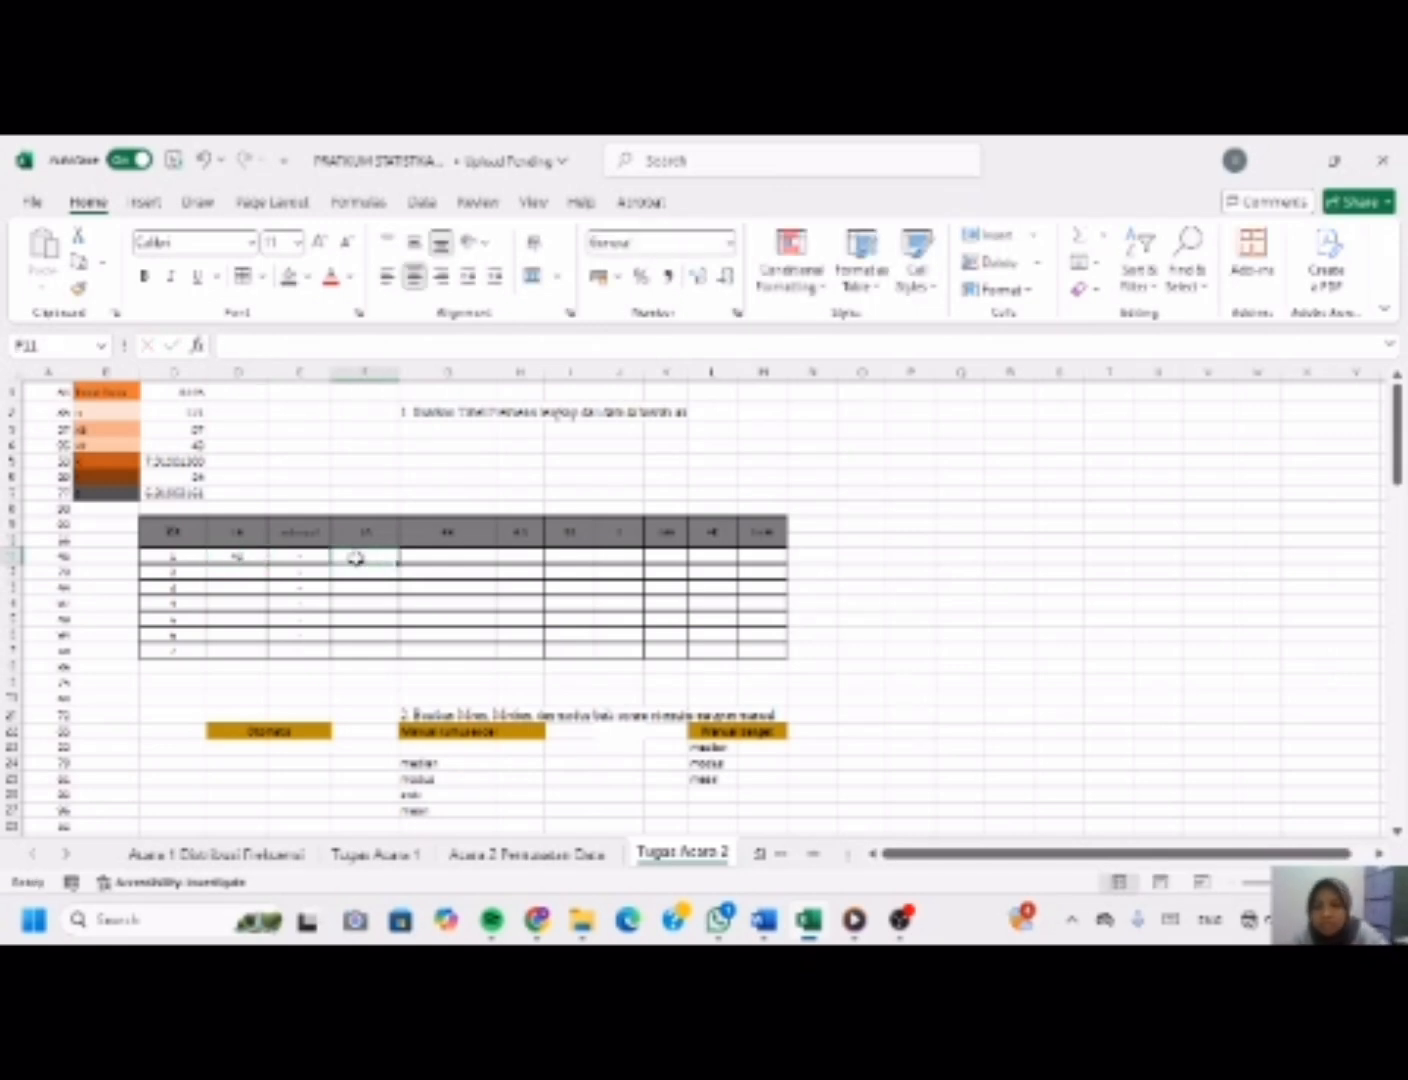
{"action": "type", "text": "="}
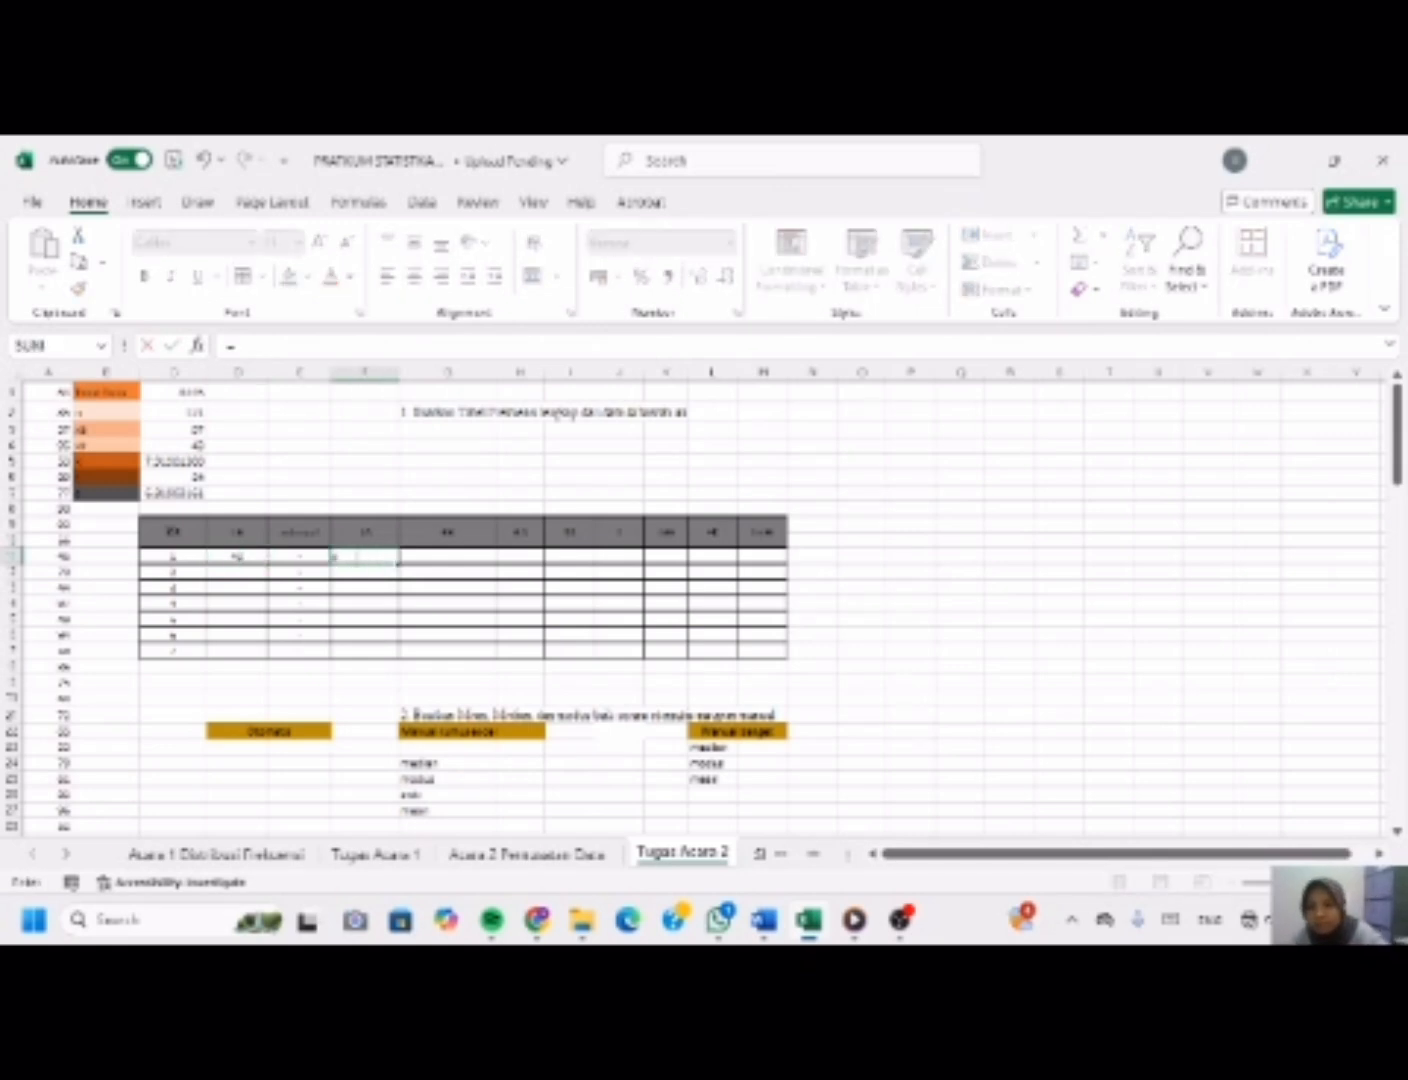
{"action": "left_click", "coordinate": [246, 555]}
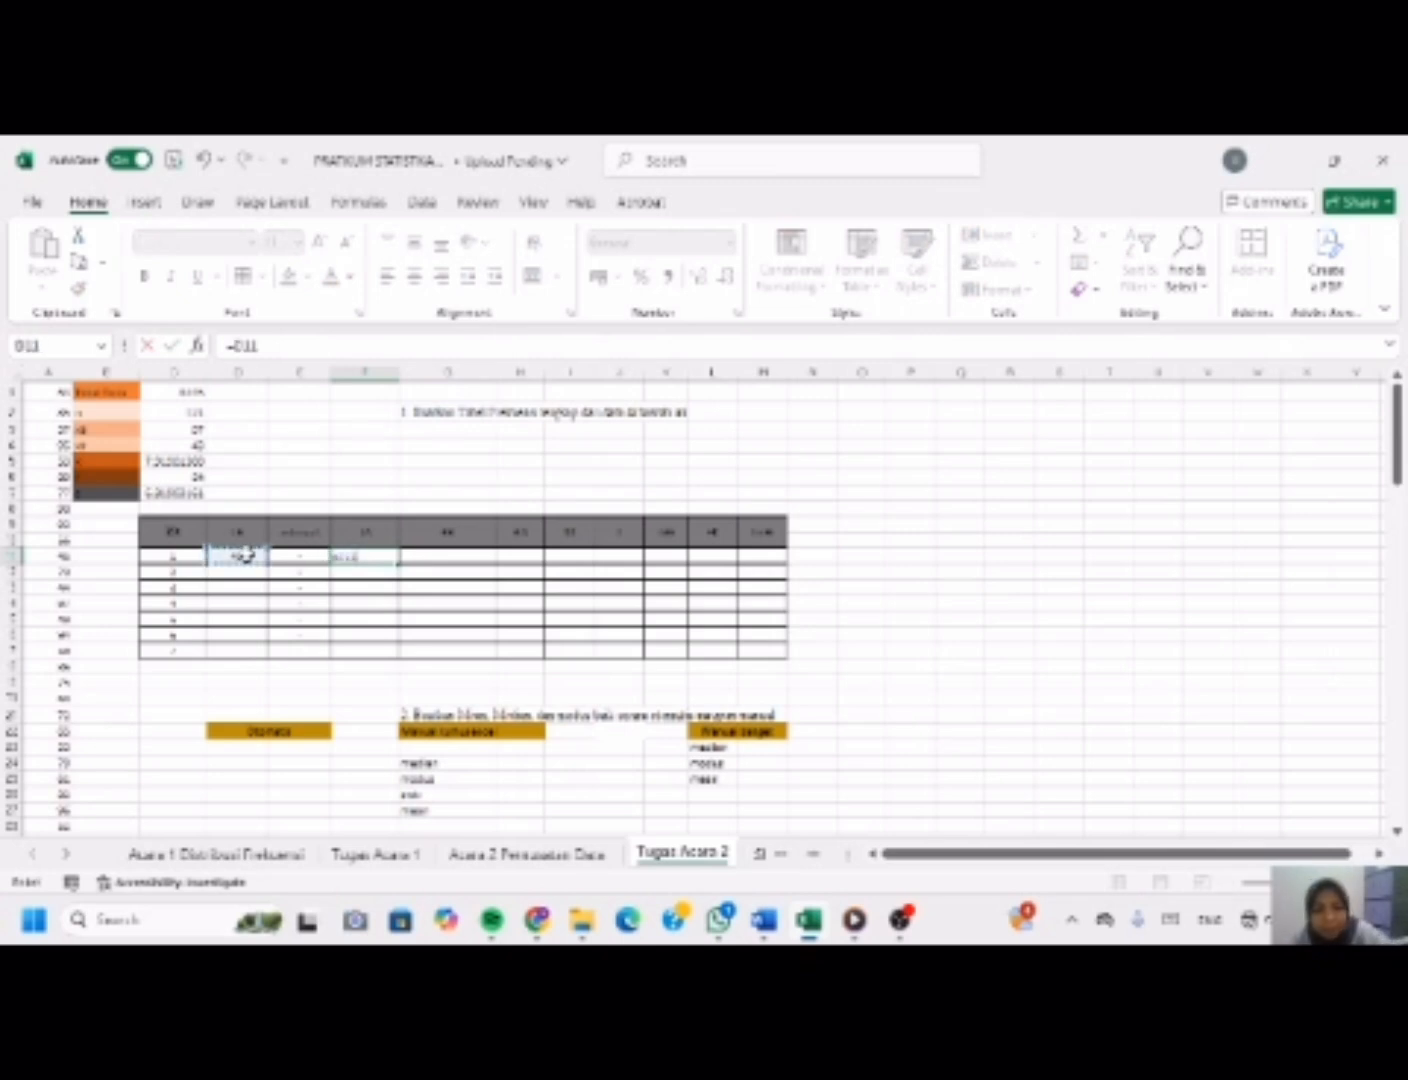
{"action": "type", "text": "*6"}
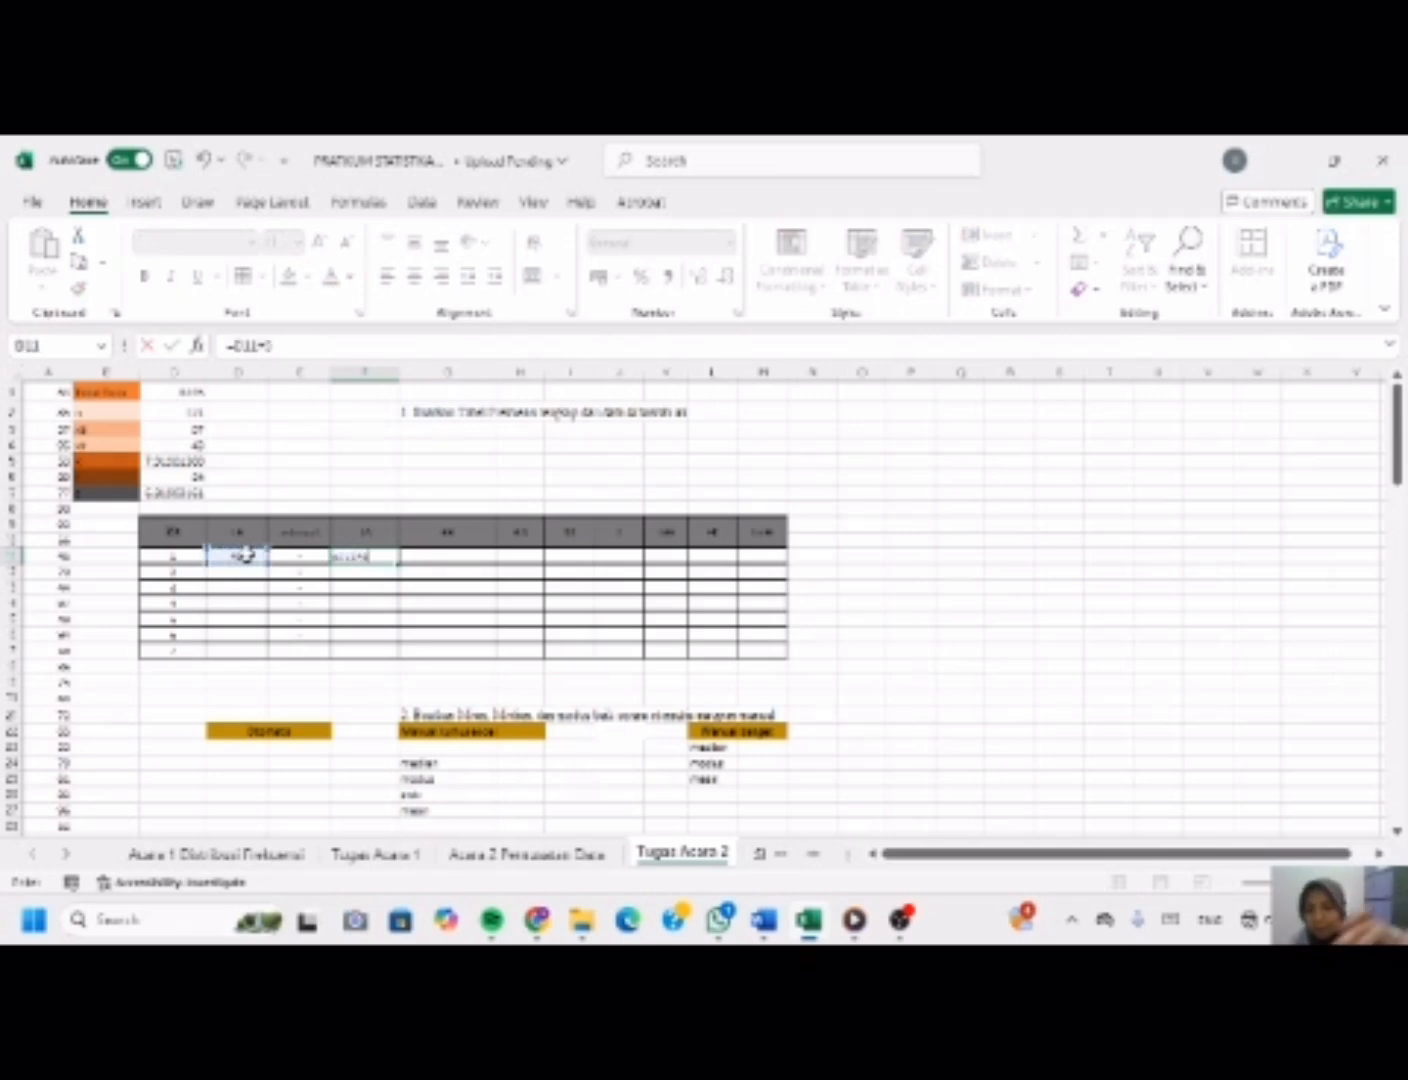
{"action": "key", "text": "Return"}
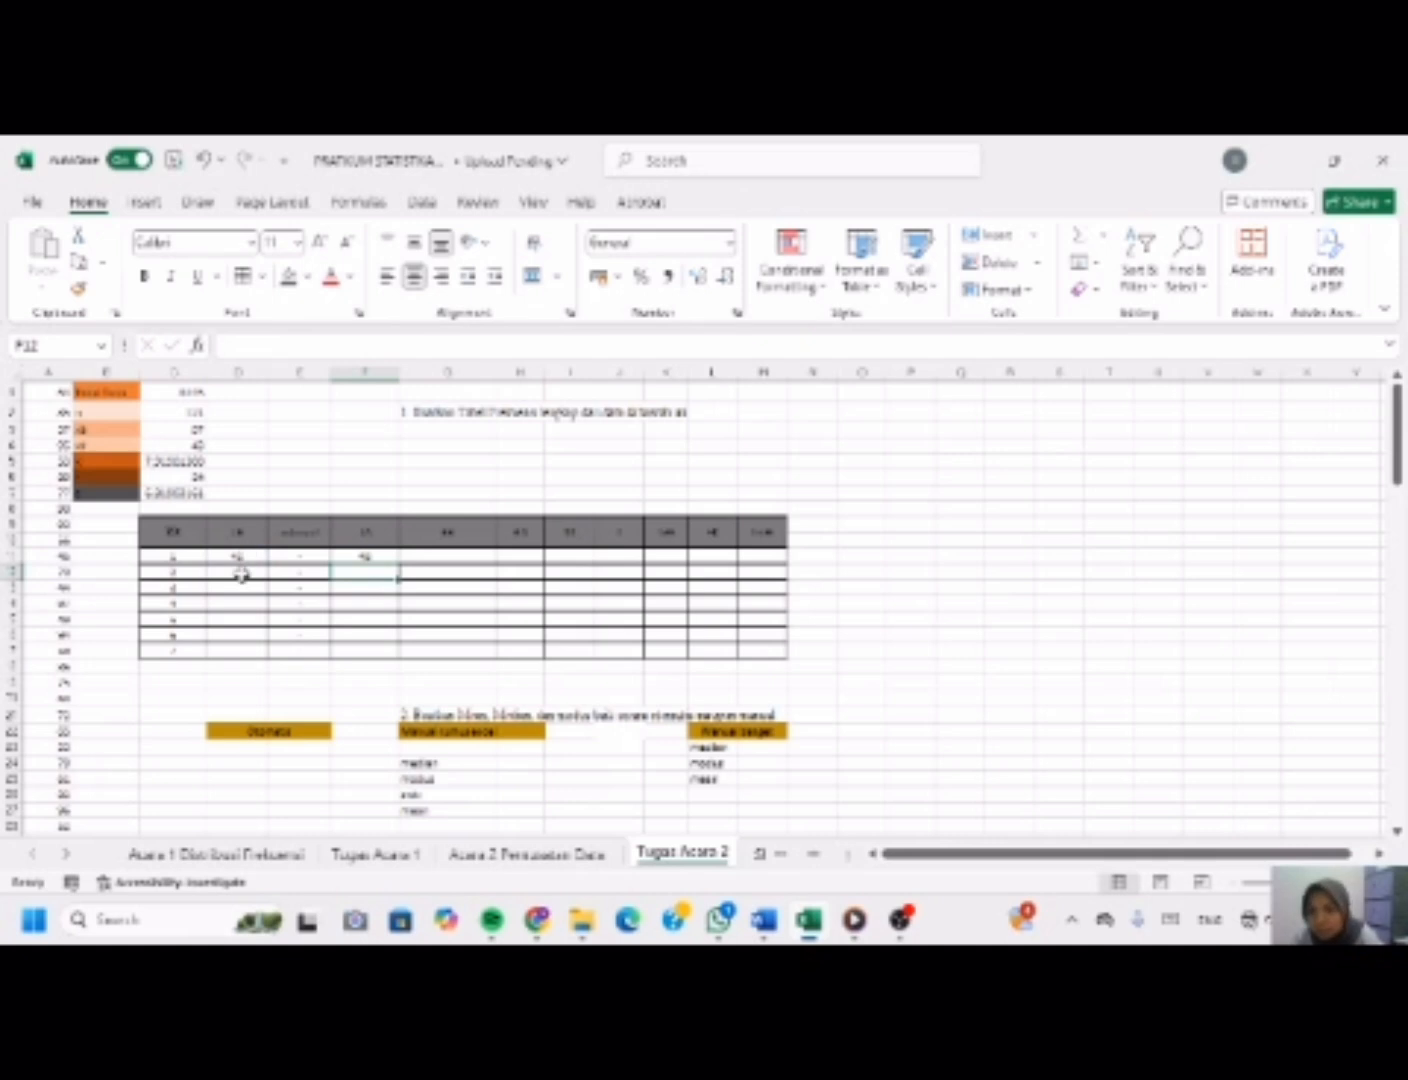
- Calculate the second class's lower limit in D12 with =F11+1 and fill the formula through D17
{"action": "left_click", "coordinate": [240, 573]}
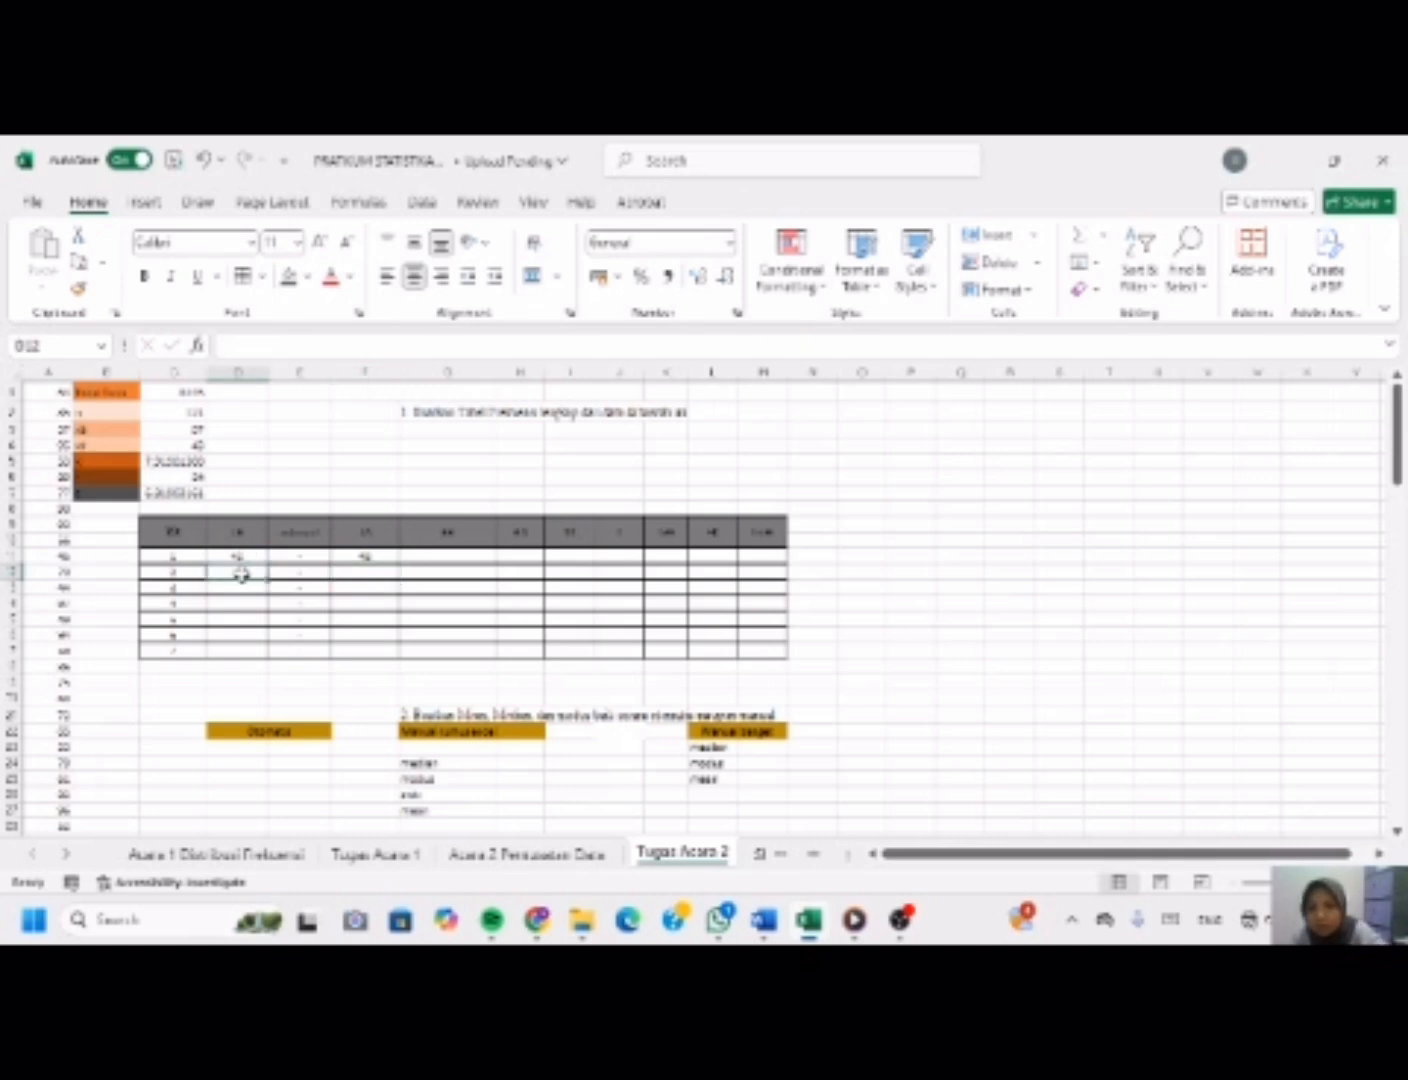
{"action": "type", "text": "="}
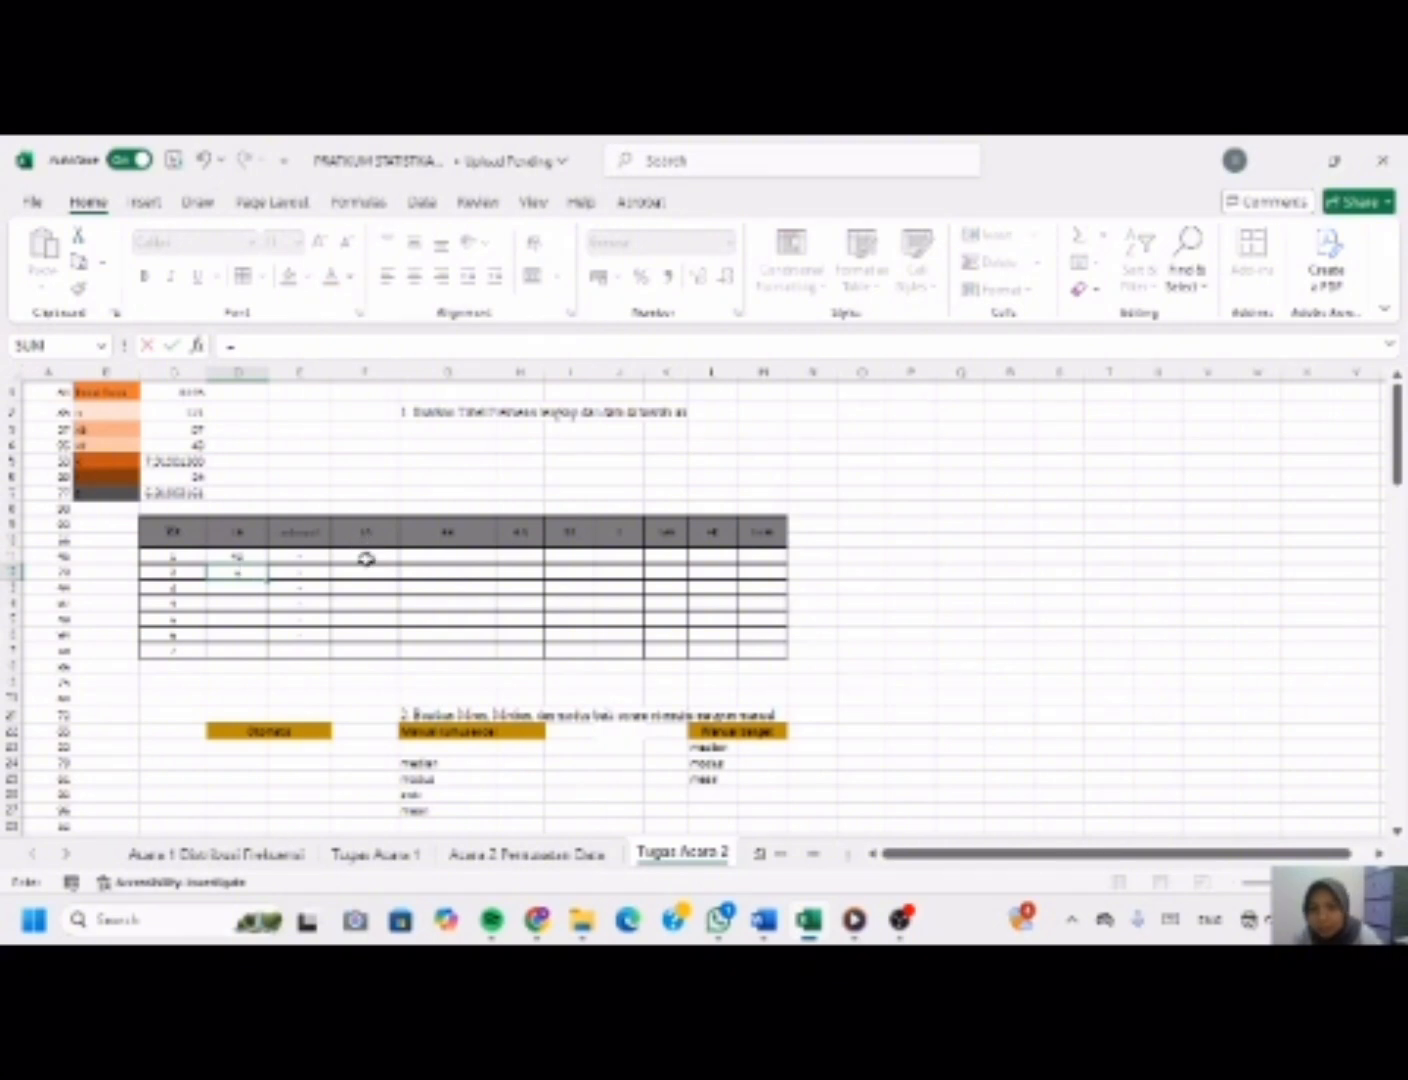
{"action": "left_click", "coordinate": [366, 558]}
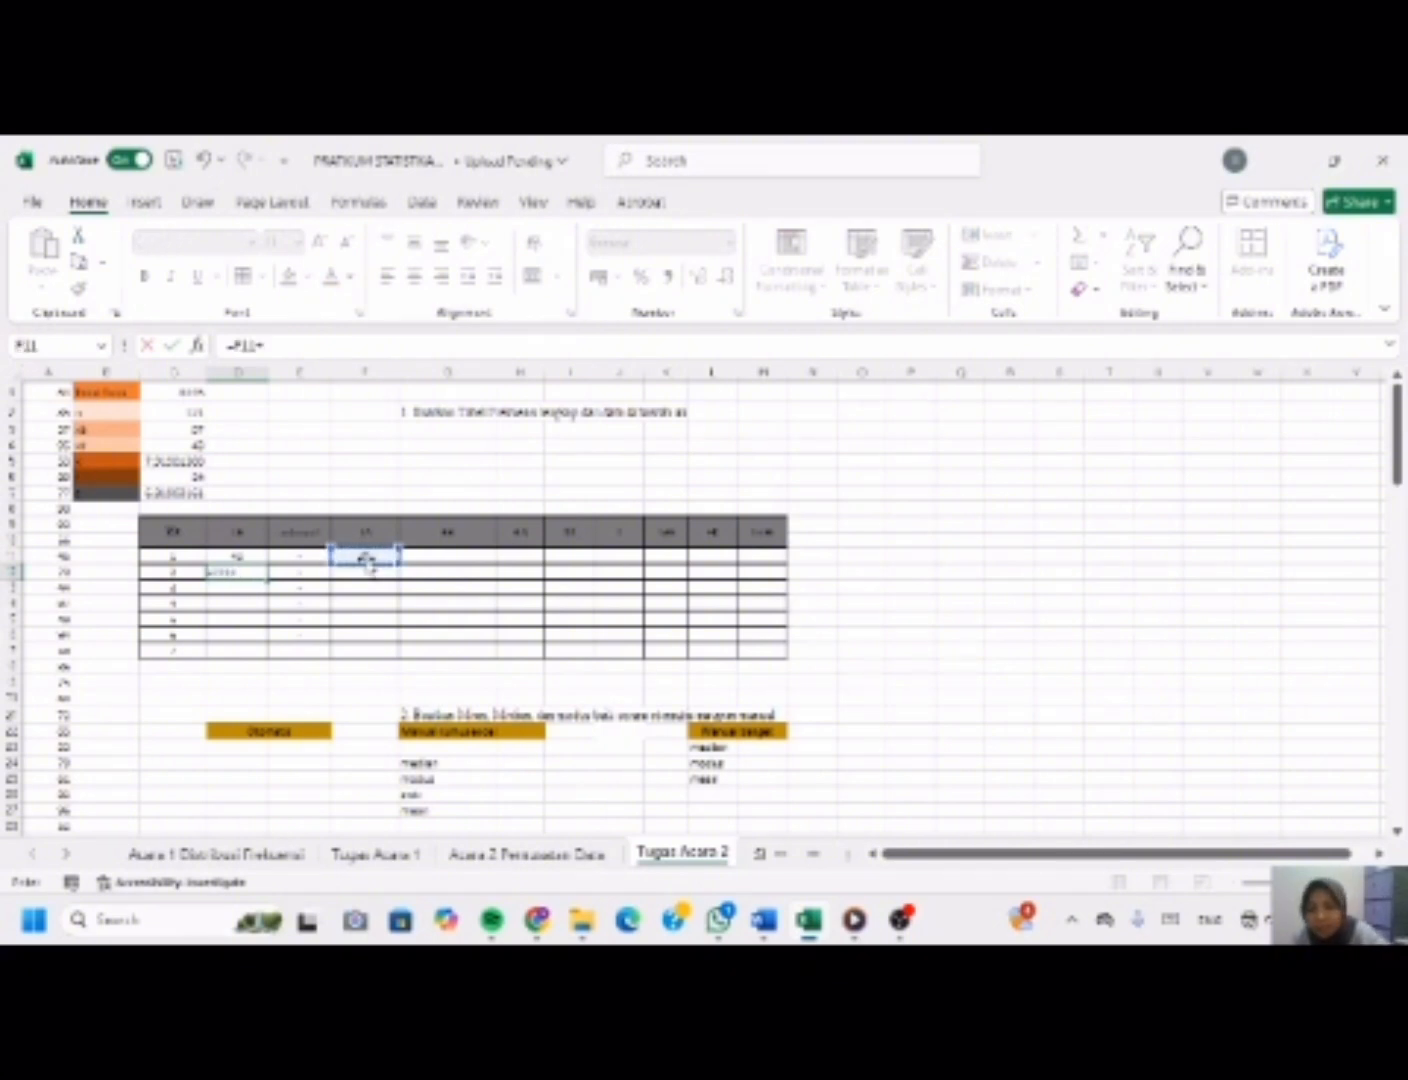
{"action": "key", "text": "Return"}
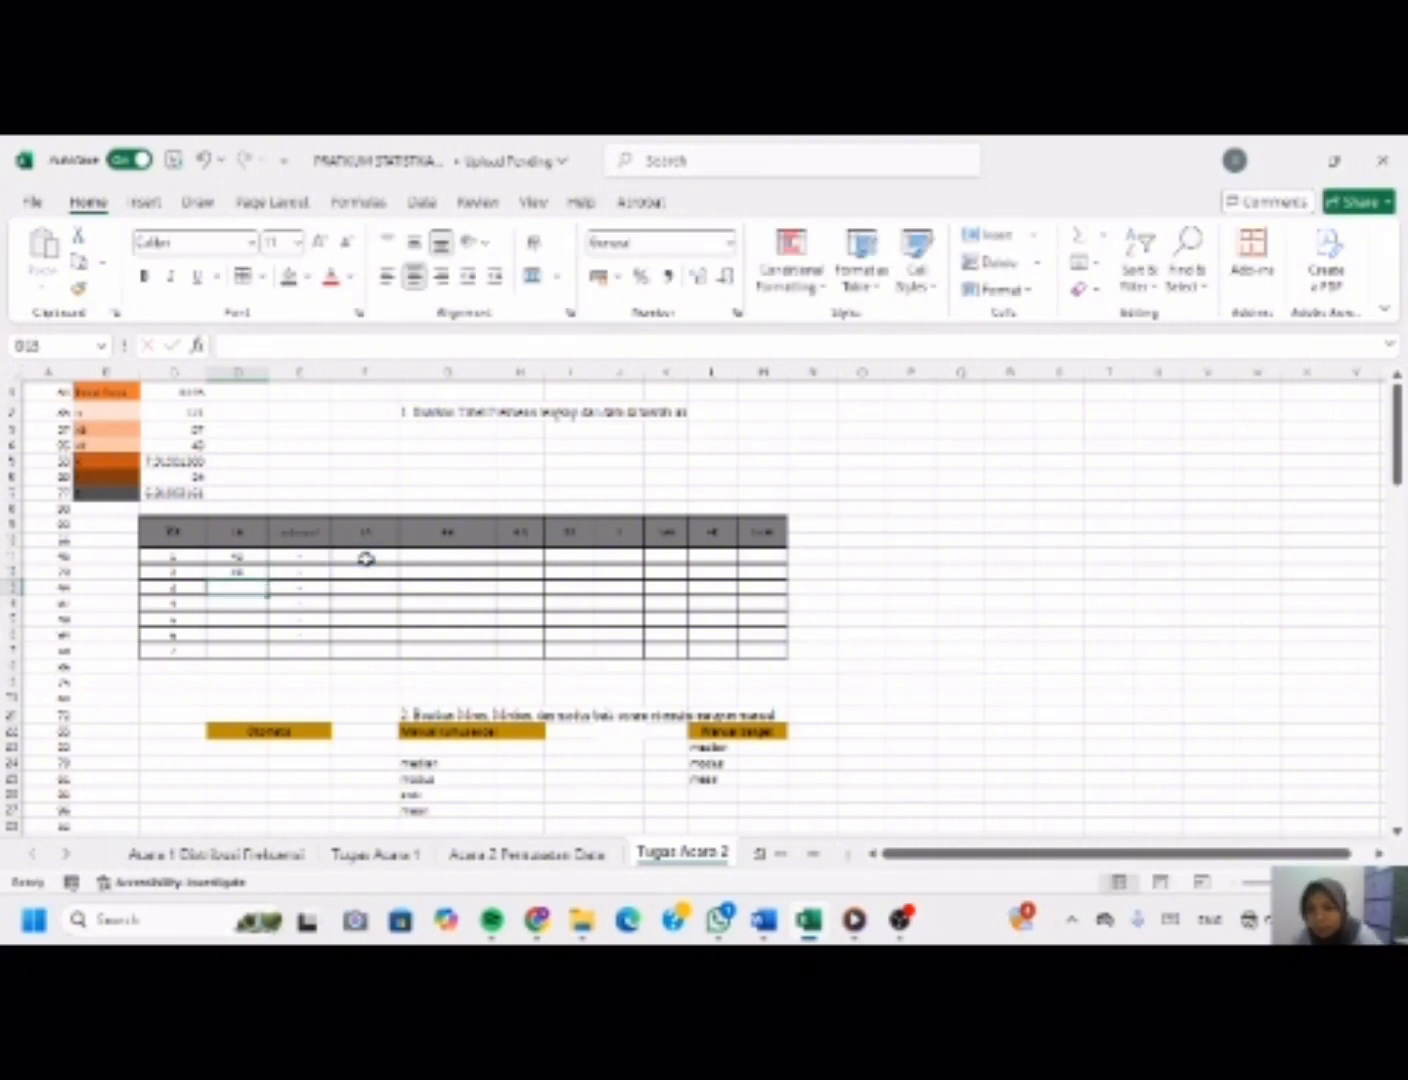
{"action": "left_click", "coordinate": [245, 573]}
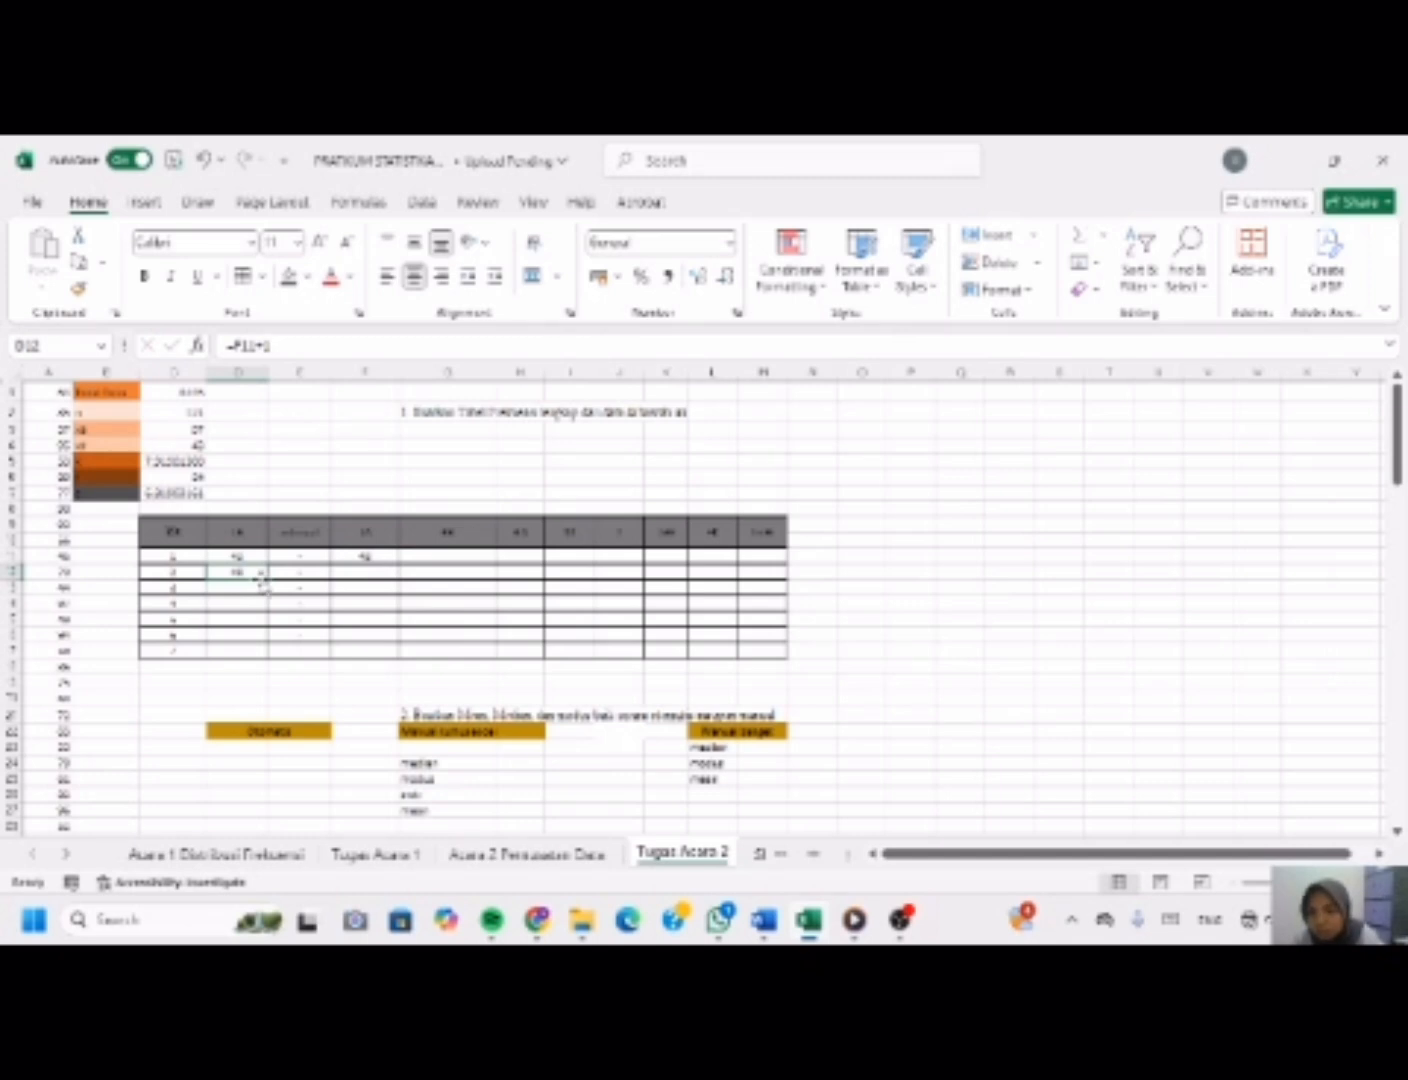
{"action": "left_click_drag", "start_coordinate": [266, 581], "coordinate": [259, 651]}
- Fill the upper limit formula from F11 down through F17 for the remaining classes
{"action": "left_click", "coordinate": [365, 556]}
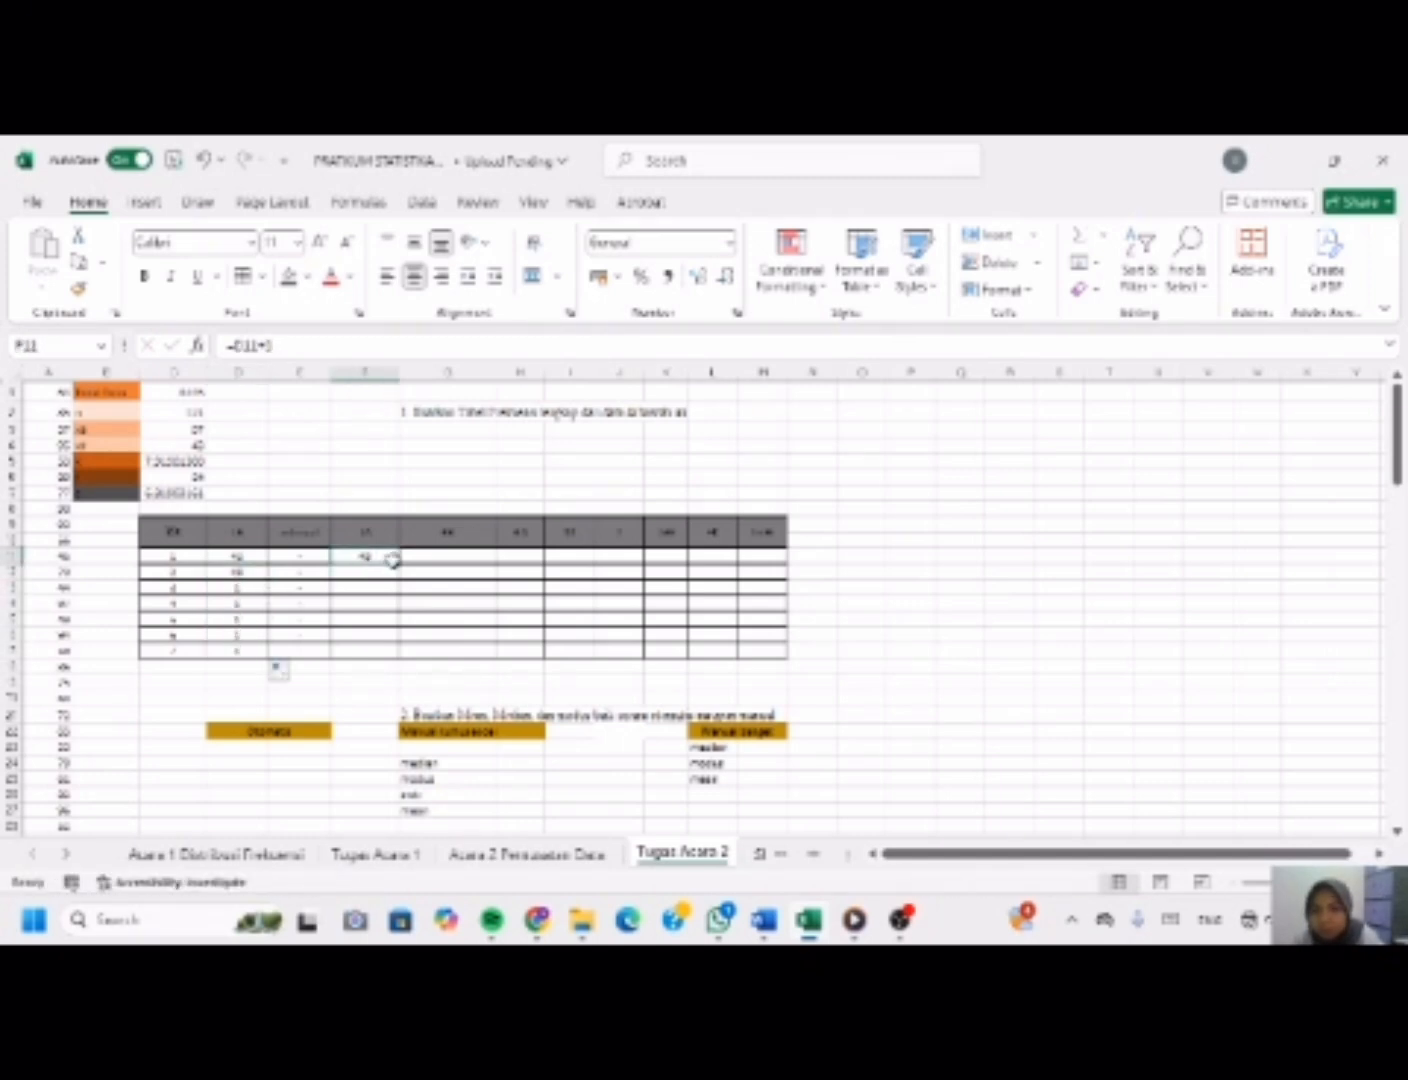
{"action": "left_click_drag", "start_coordinate": [393, 560], "coordinate": [403, 563]}
{"action": "left_click", "coordinate": [400, 566]}
{"action": "left_click", "coordinate": [381, 562]}
{"action": "left_click", "coordinate": [386, 569]}
{"action": "left_click_drag", "start_coordinate": [386, 561], "coordinate": [390, 655]}
- Calculate the first class's lower boundary in cell G11 with the formula =D11-0,5
{"action": "left_click", "coordinate": [450, 553]}
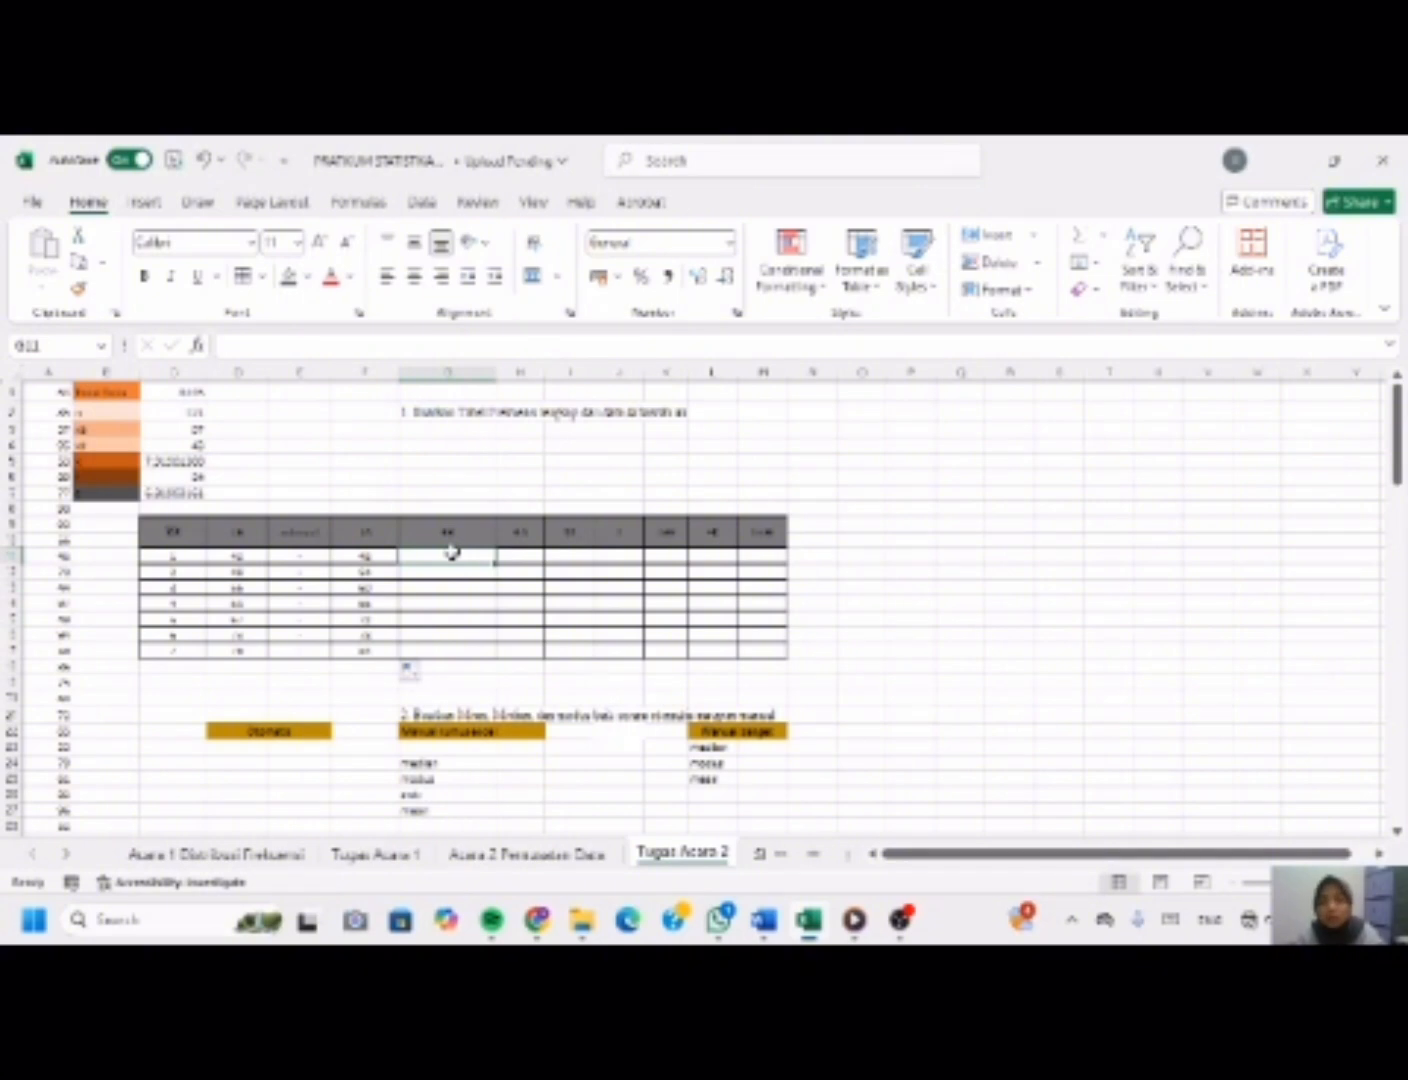
{"action": "type", "text": "="}
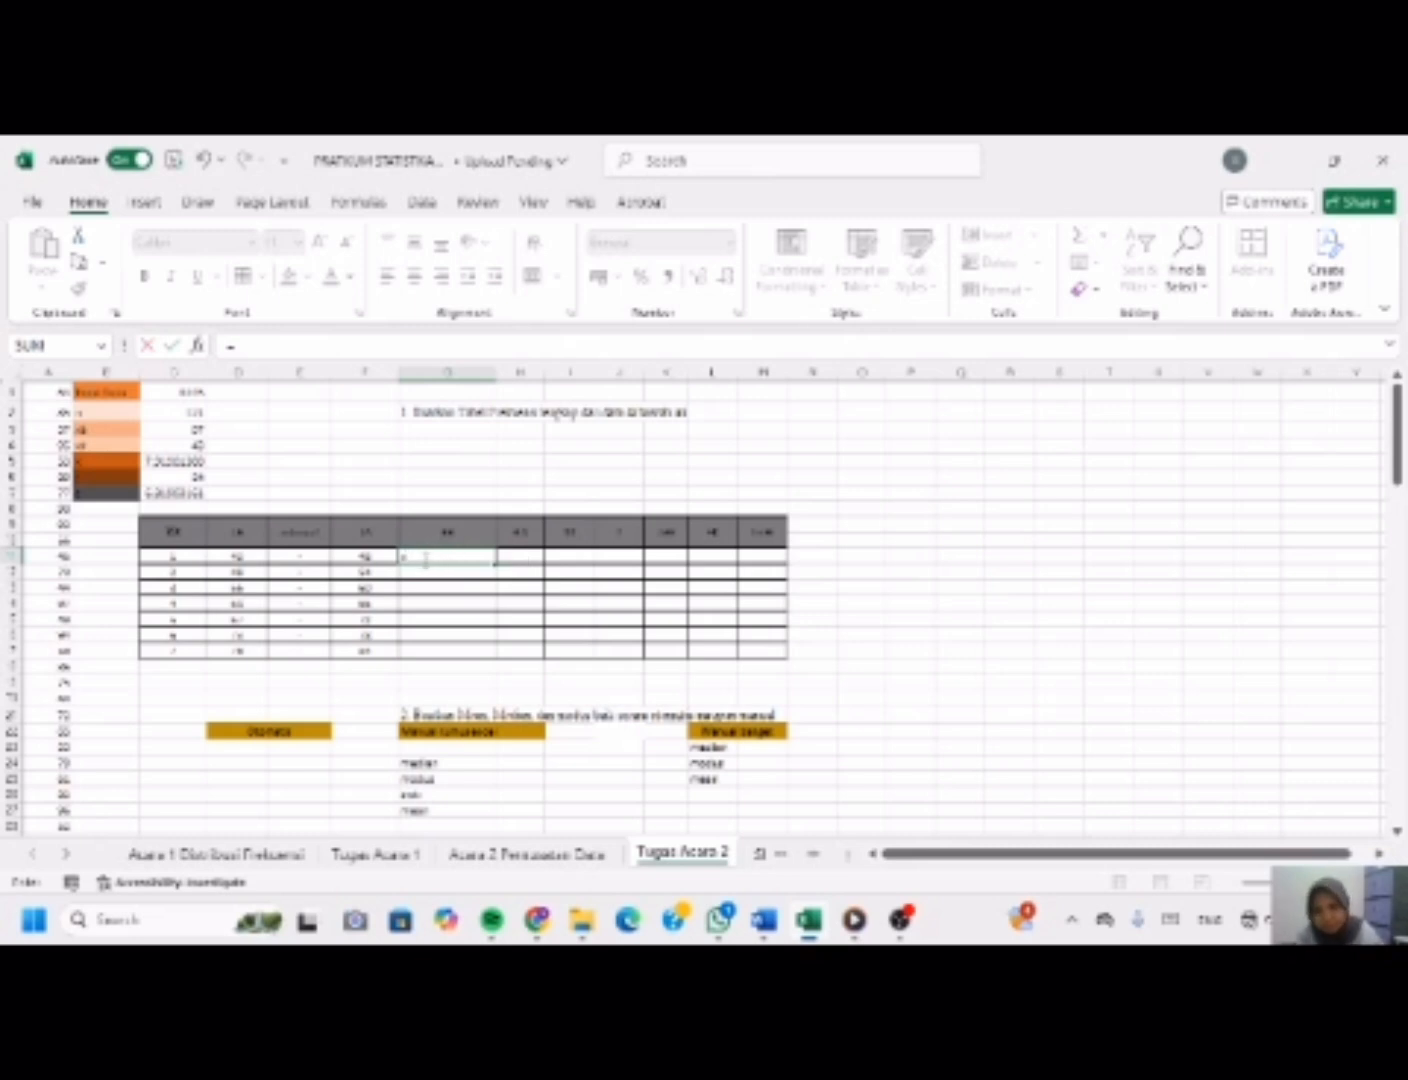
{"action": "left_click", "coordinate": [252, 555]}
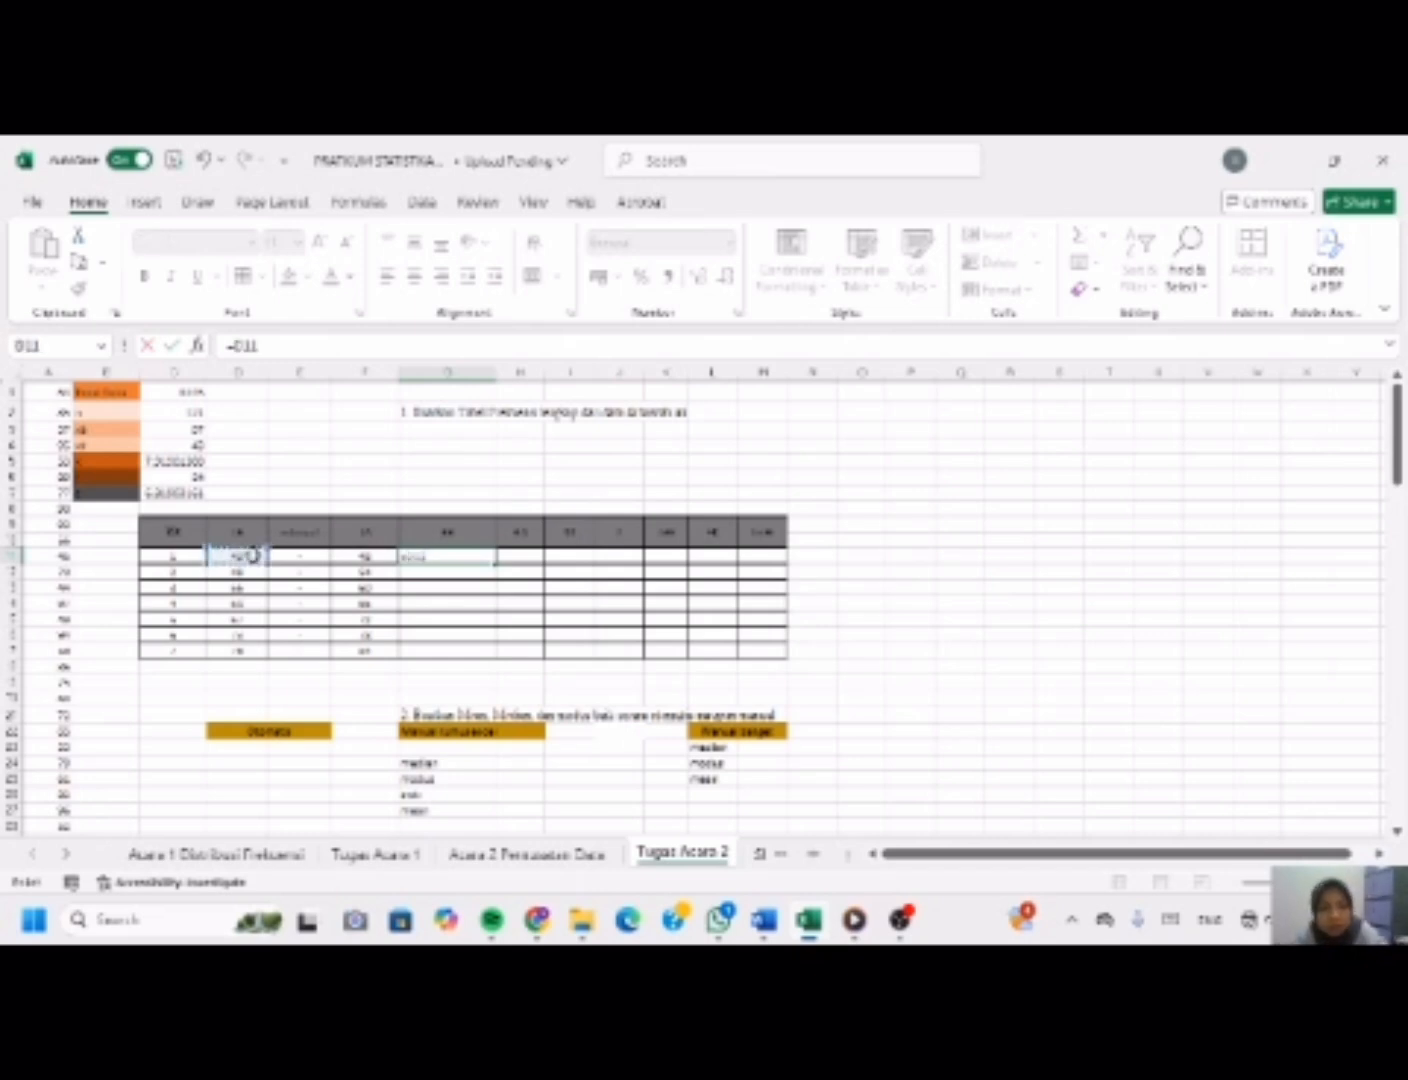
{"action": "type", "text": "_0,5"}
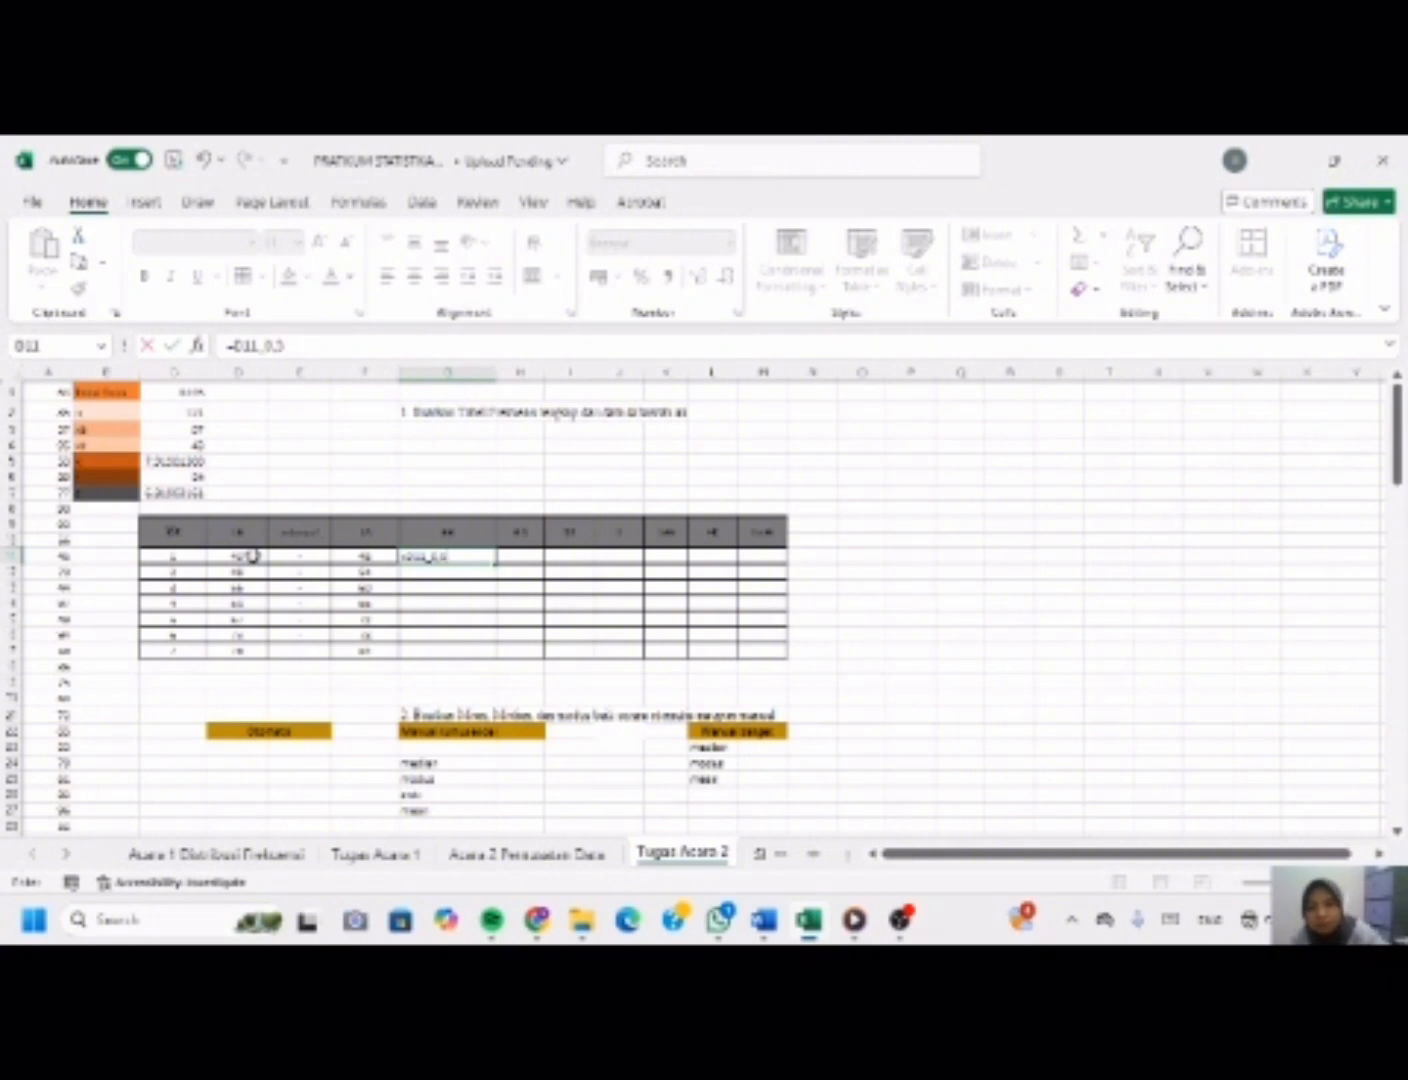
{"action": "key", "text": "Return"}
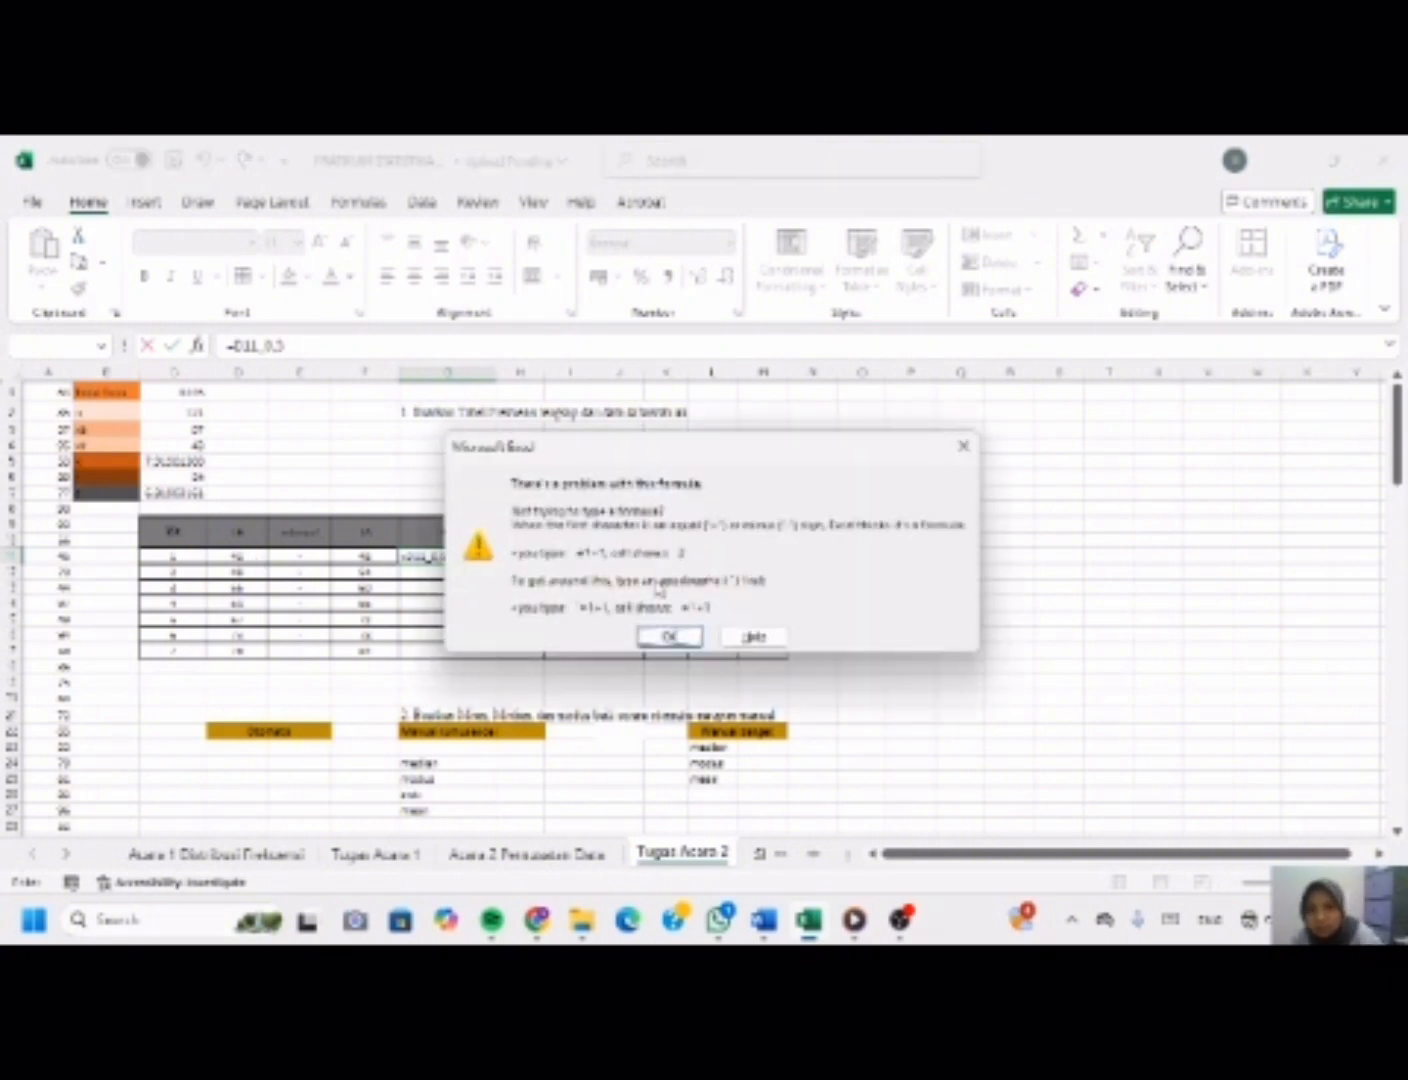
{"action": "left_click", "coordinate": [962, 445]}
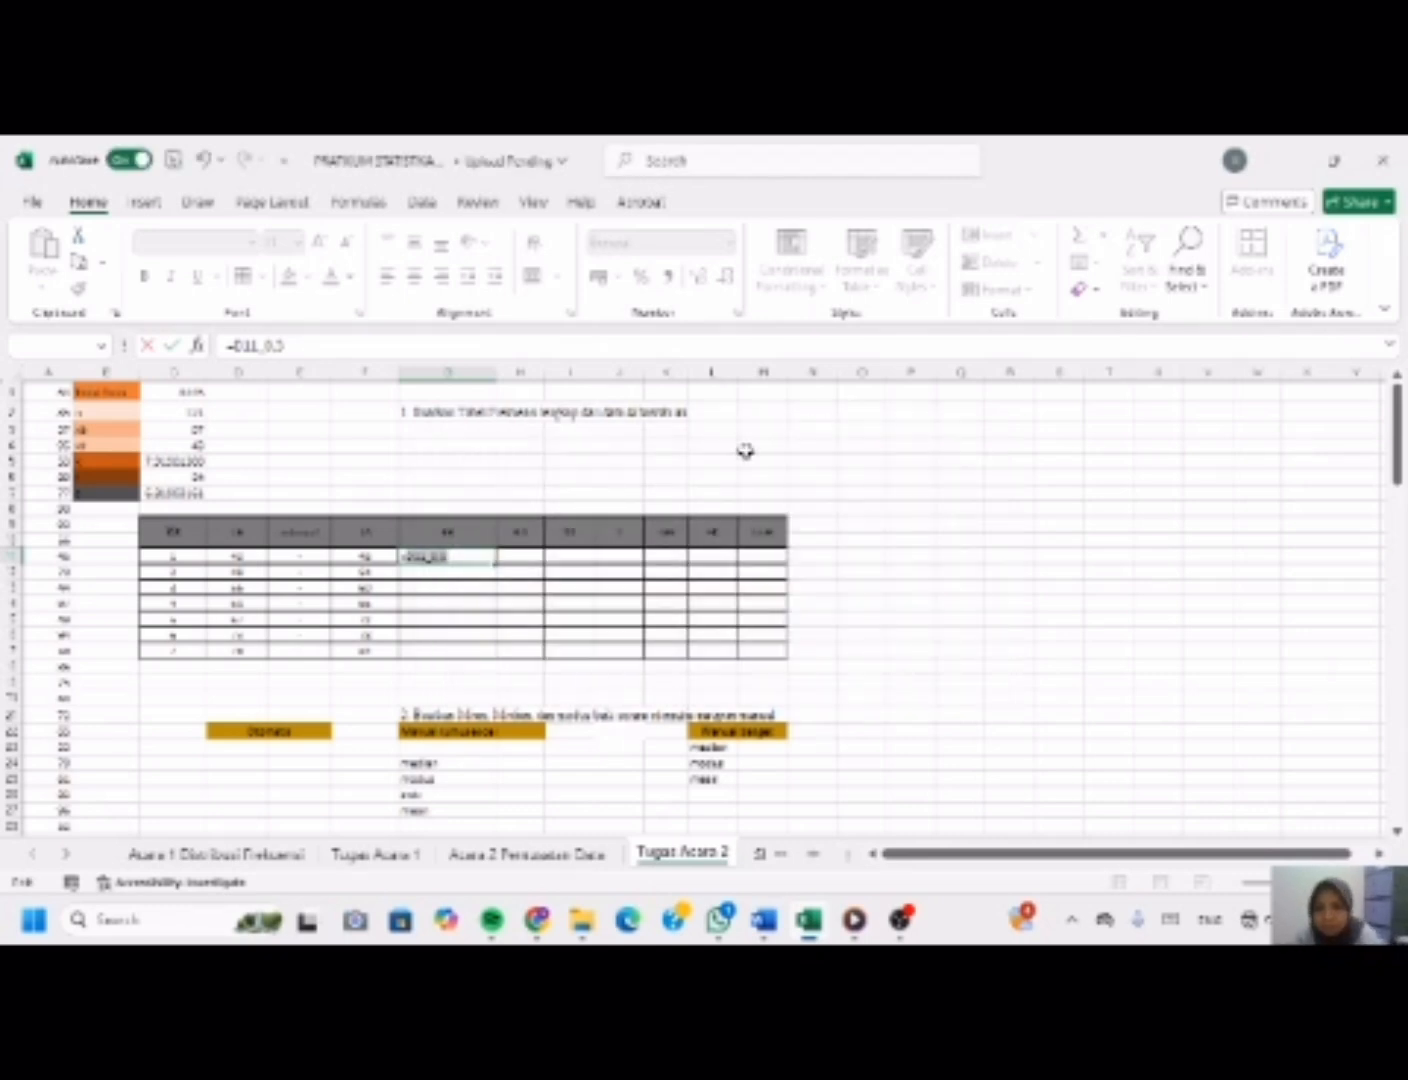
{"action": "key", "text": "BackSpace"}
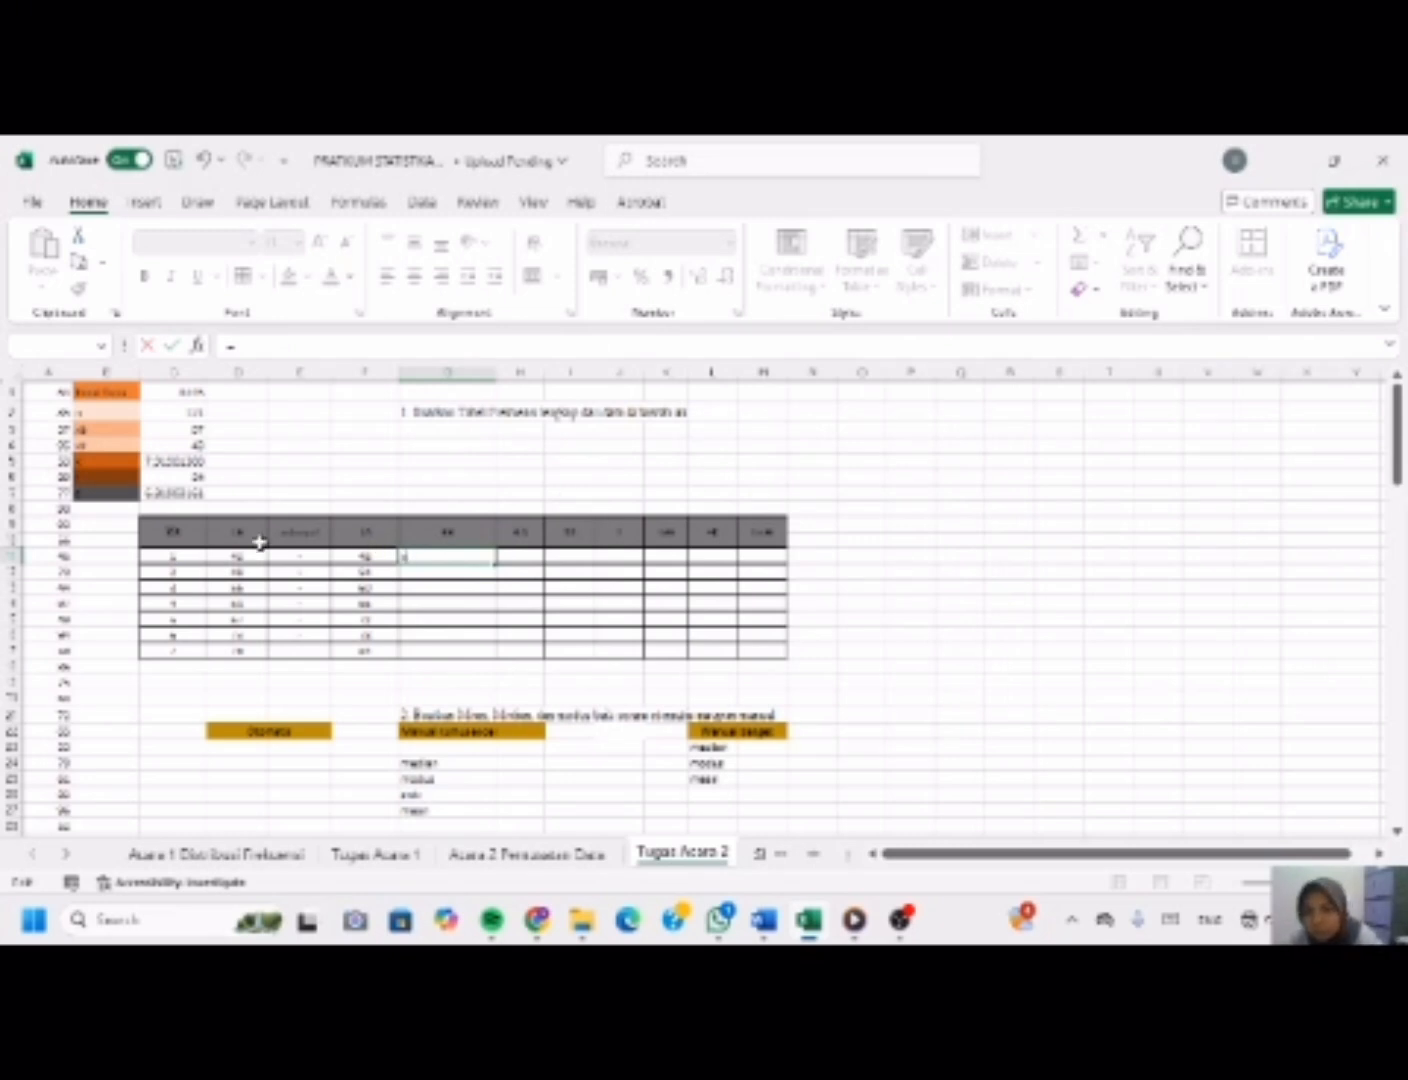
{"action": "left_click", "coordinate": [228, 554]}
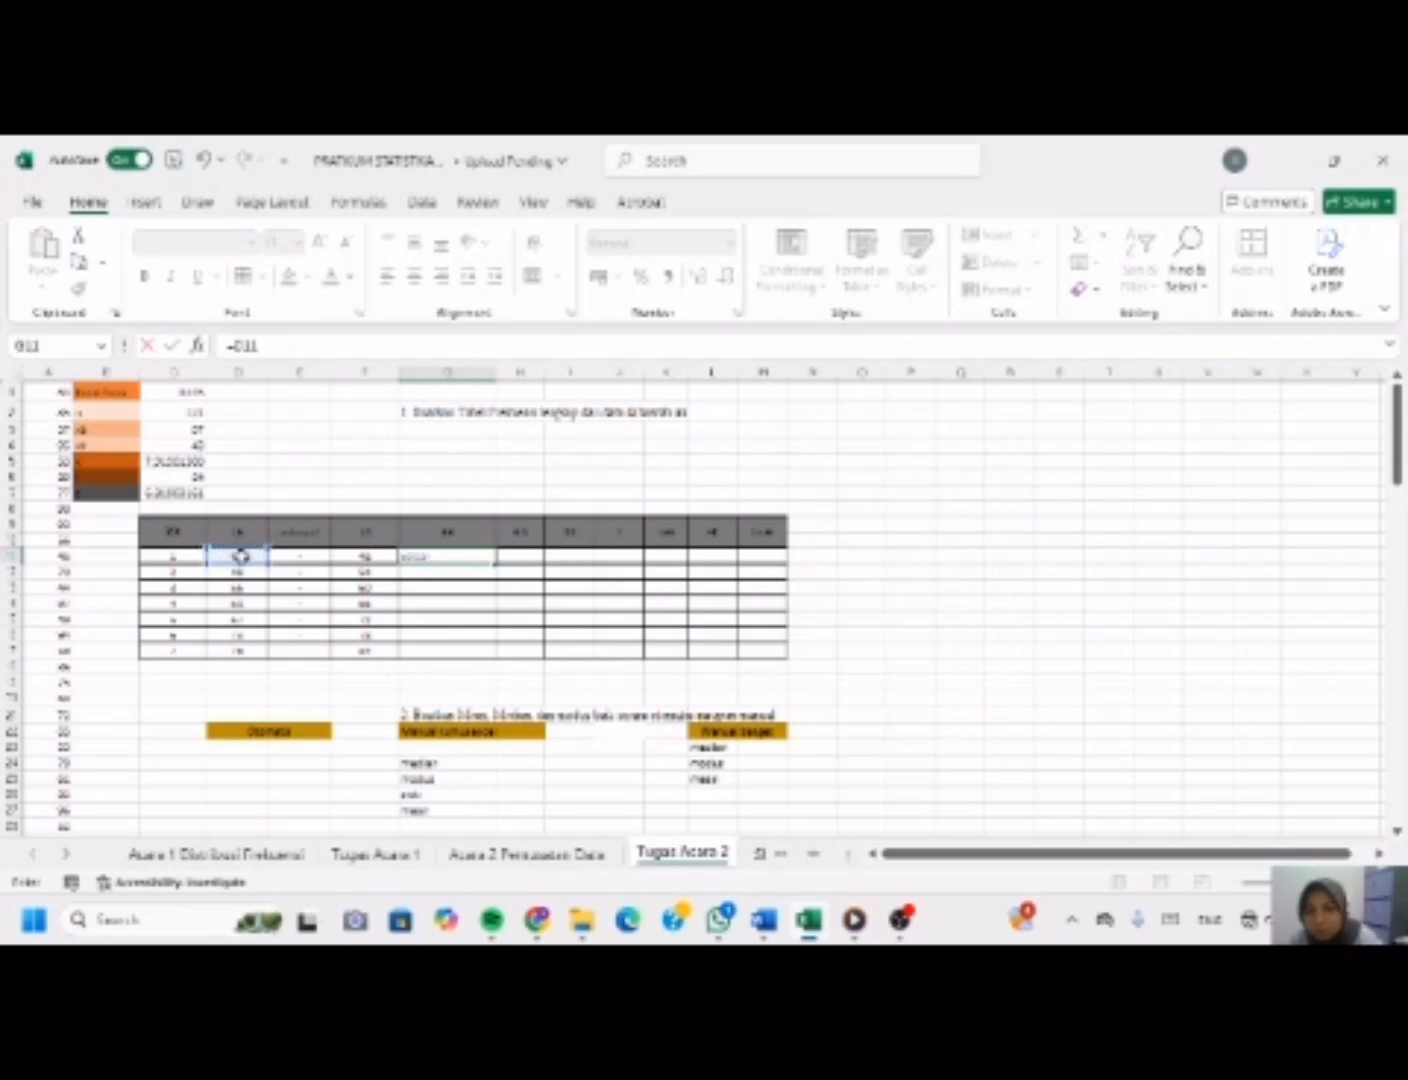
{"action": "type", "text": "-0.5"}
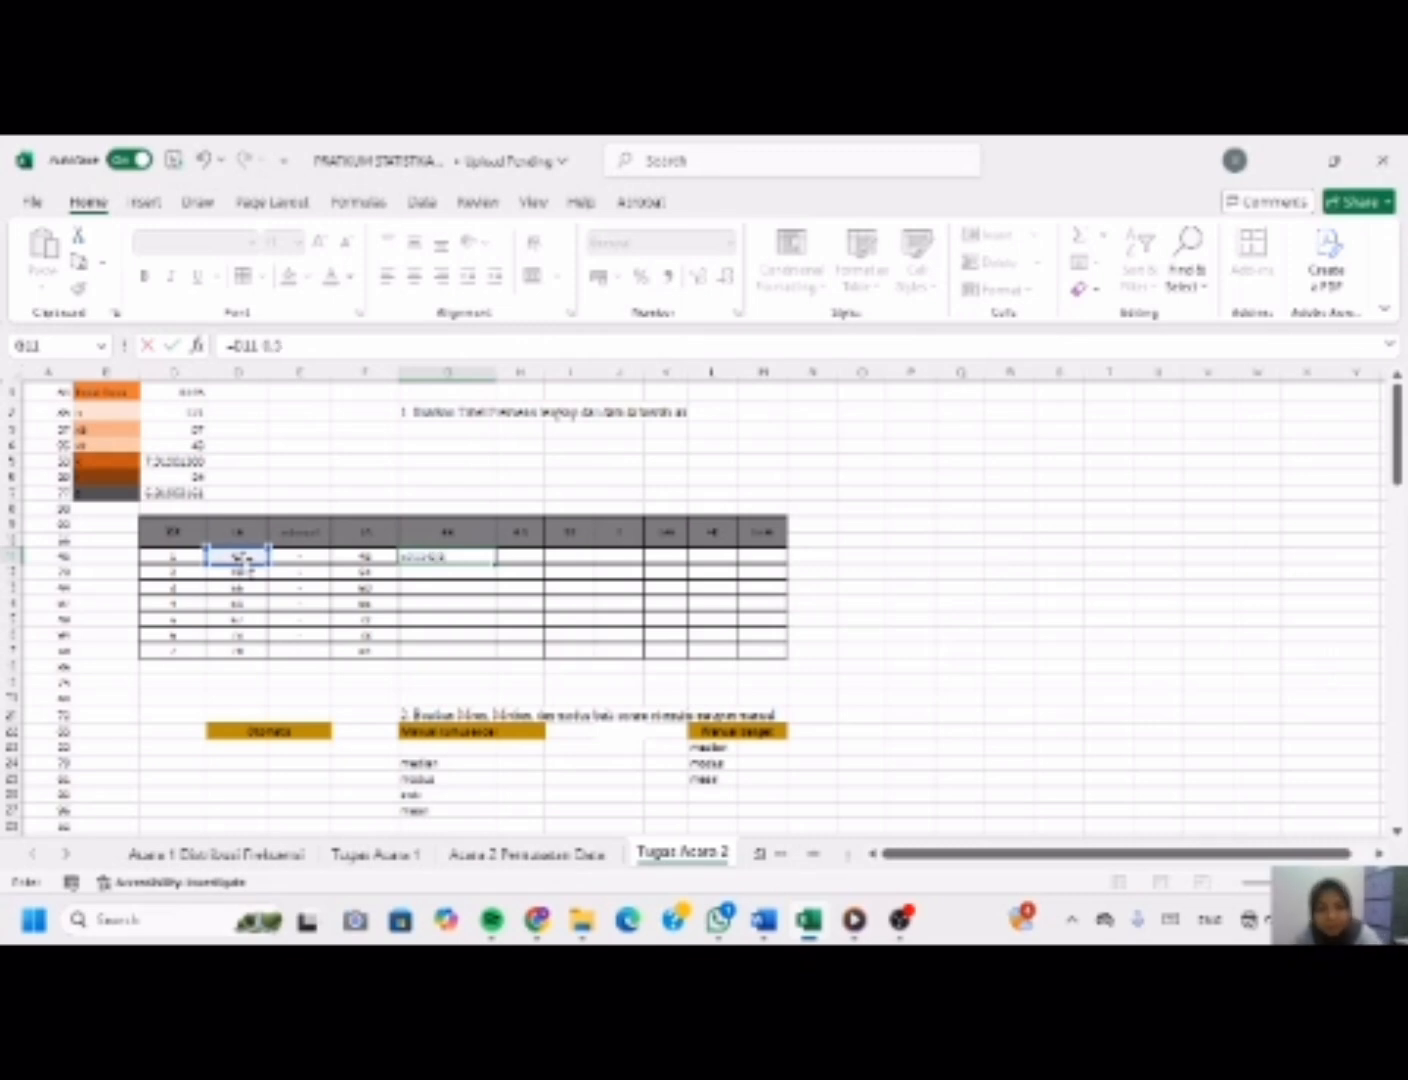
{"action": "key", "text": "Return"}
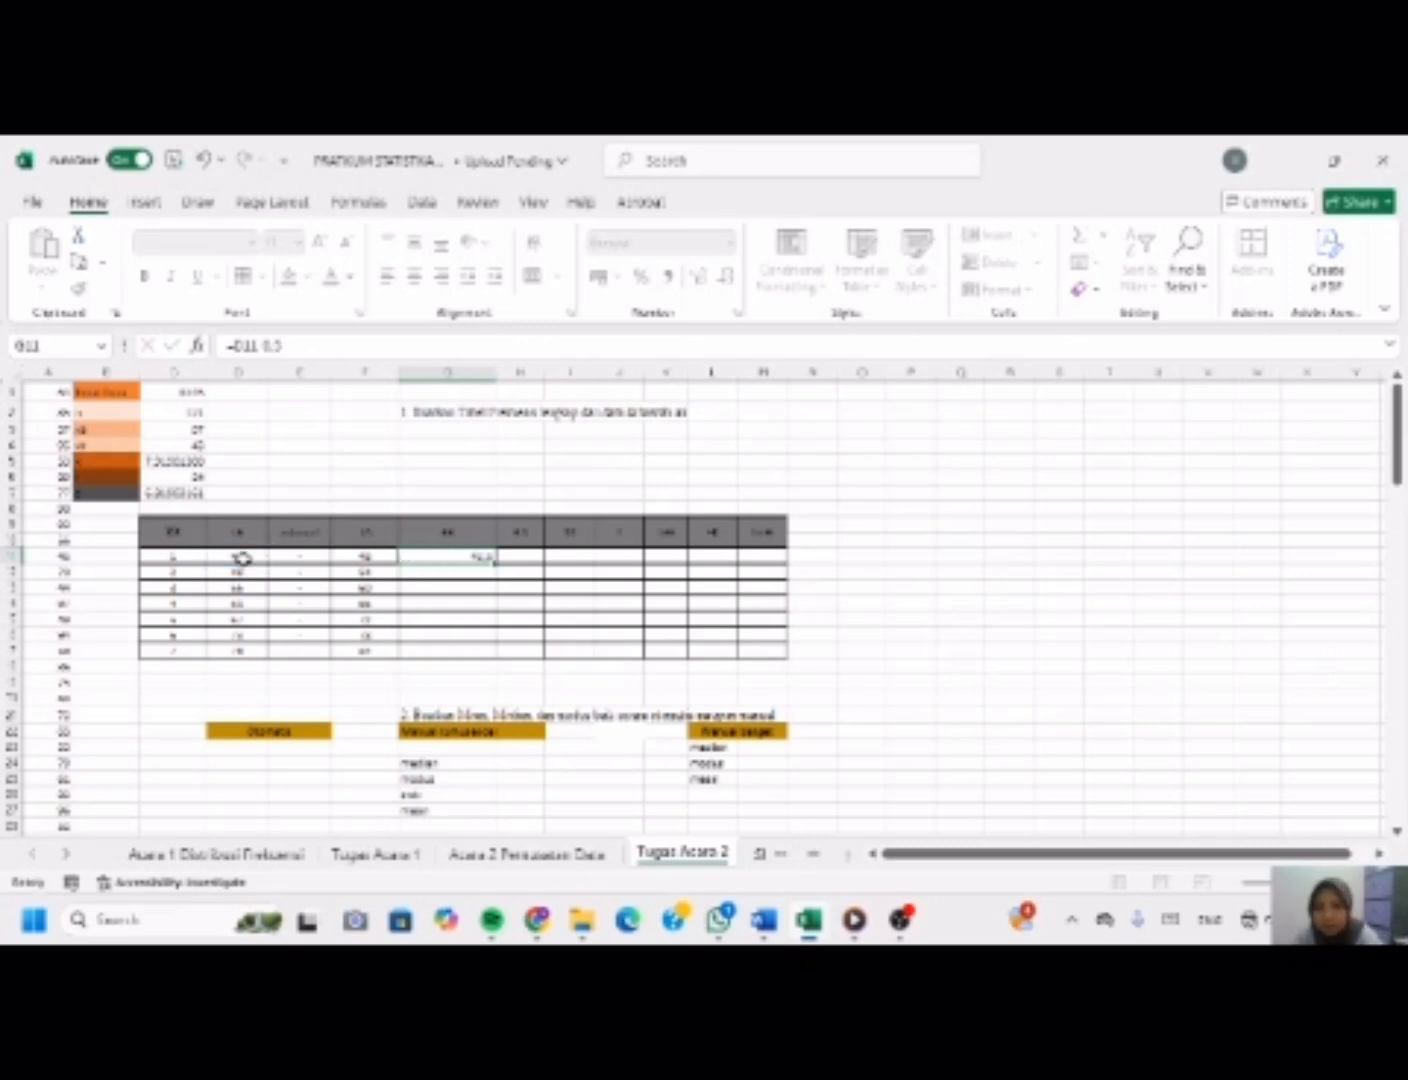
- Calculate the first class's upper boundary in cell H11 with the formula =F11+0,5
{"action": "left_click", "coordinate": [508, 550]}
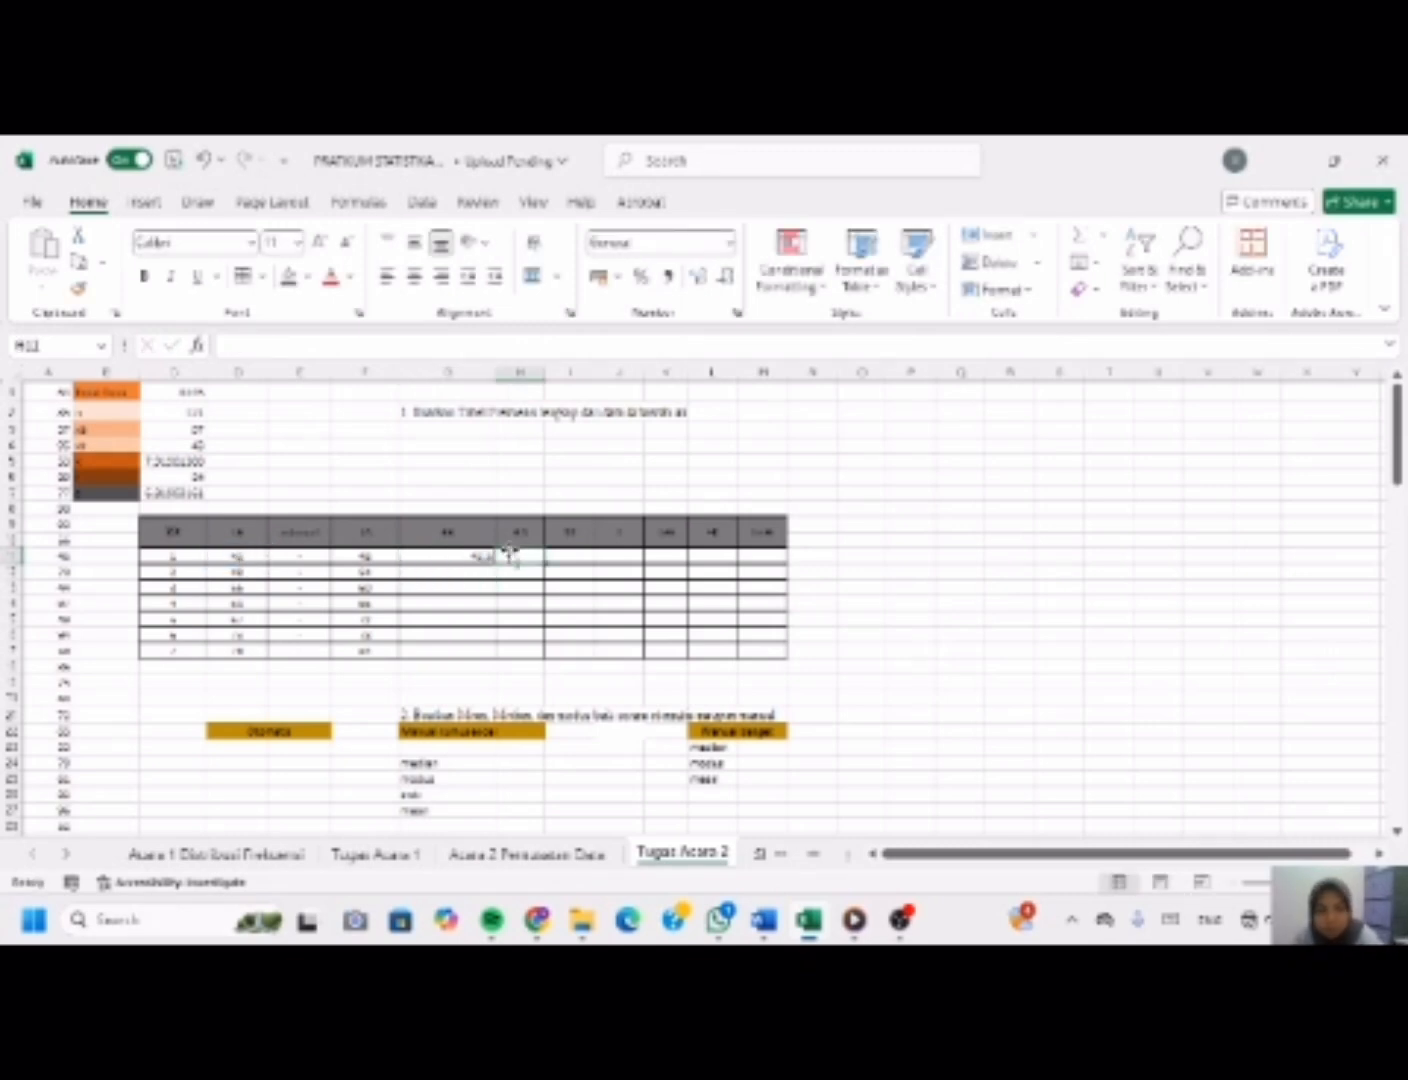
{"action": "type", "text": "="}
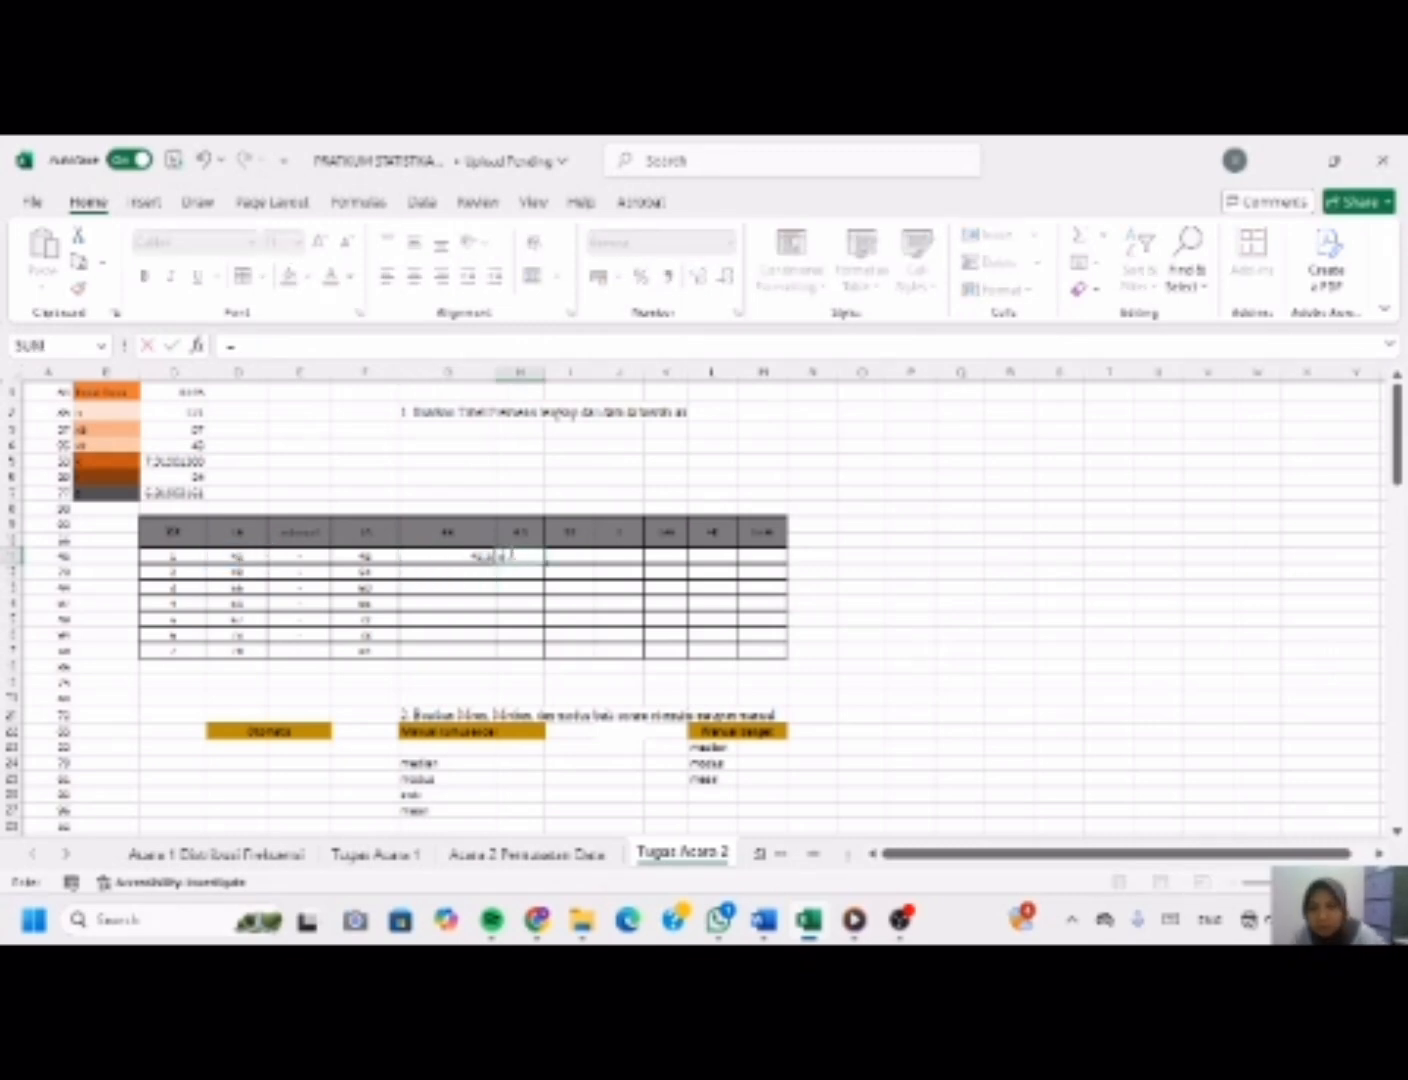
{"action": "left_click", "coordinate": [372, 556]}
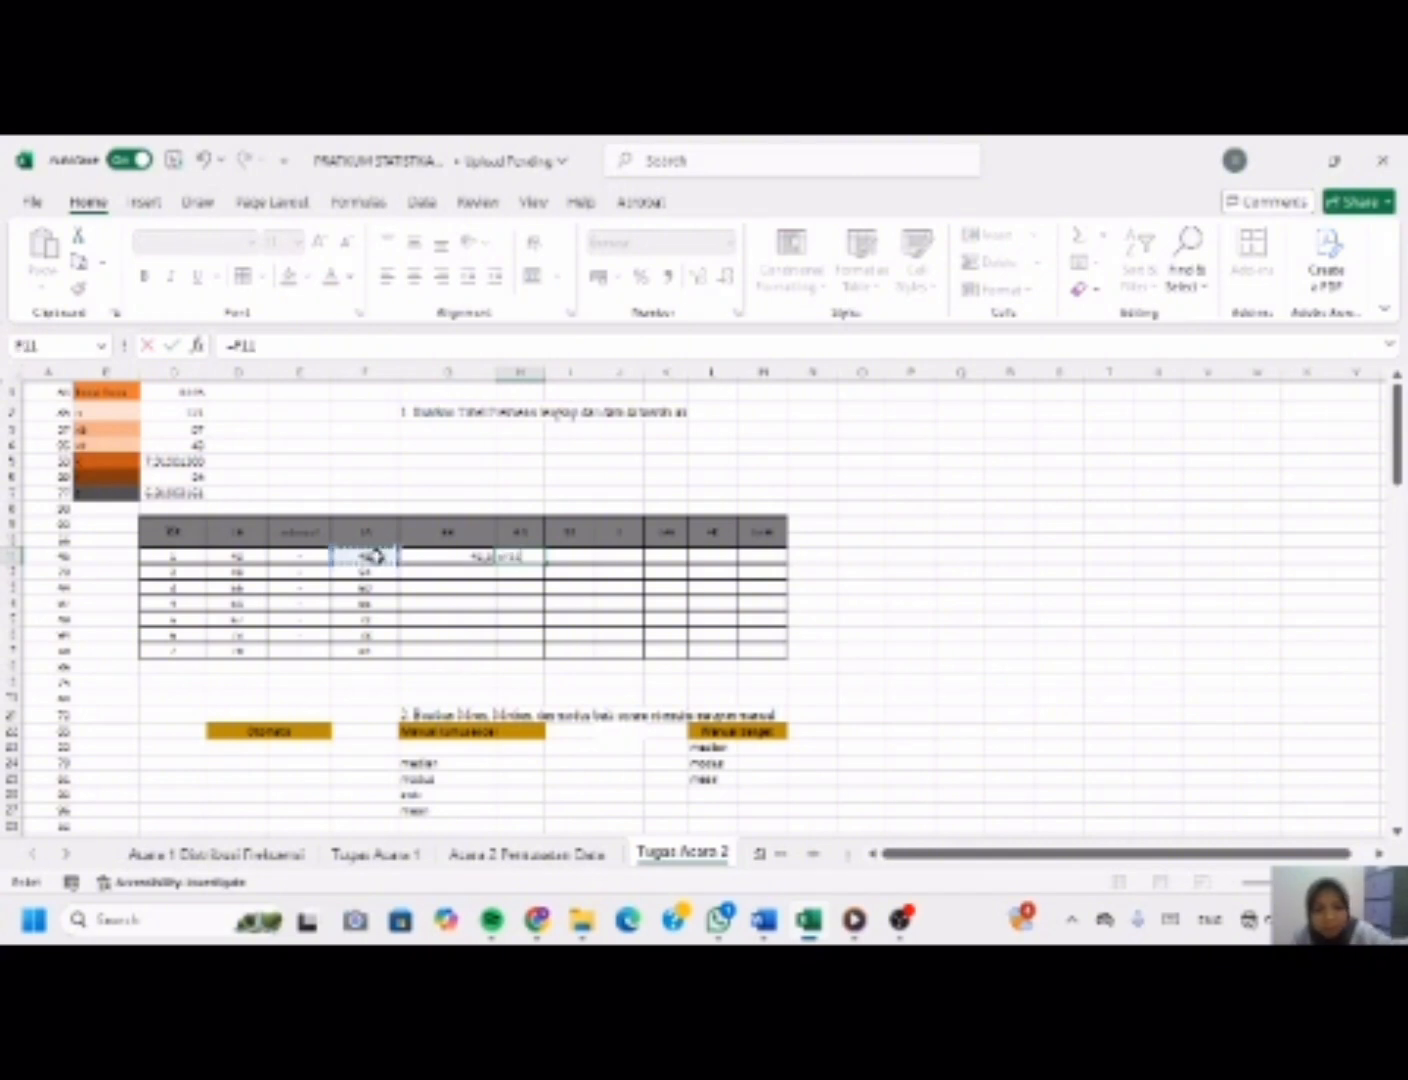
{"action": "type", "text": "+0.5"}
{"action": "key", "text": "Return"}
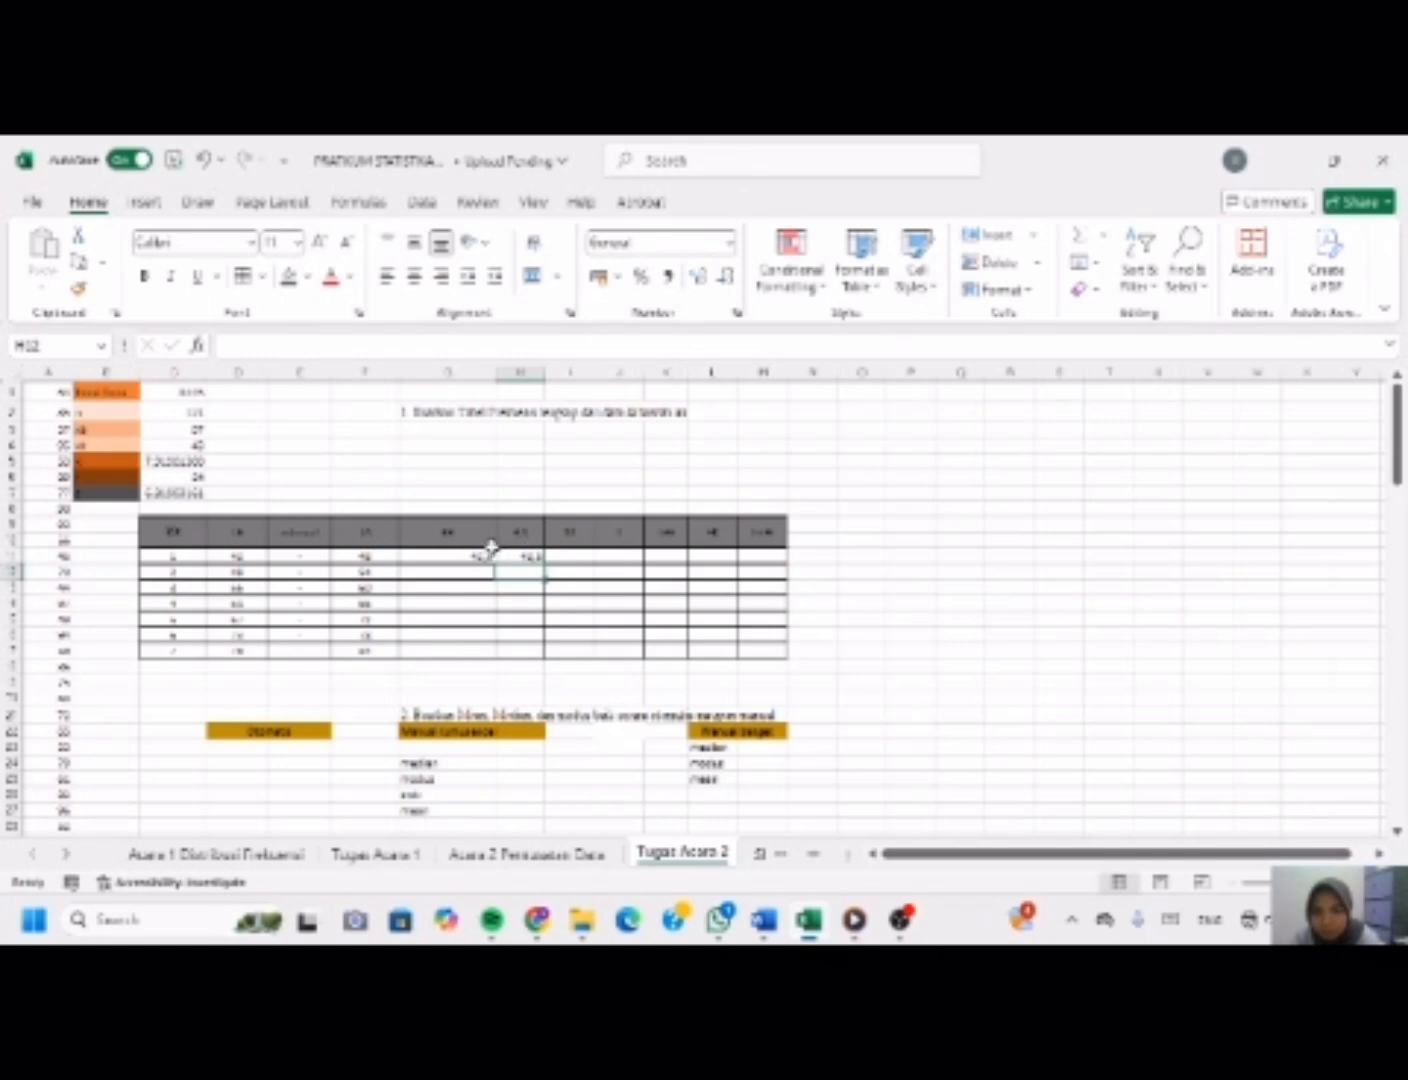
- Fill the lower and upper boundary formulas from G11 and H11 down through row 17
{"action": "left_click", "coordinate": [472, 555]}
{"action": "left_click_drag", "start_coordinate": [493, 563], "coordinate": [490, 656]}
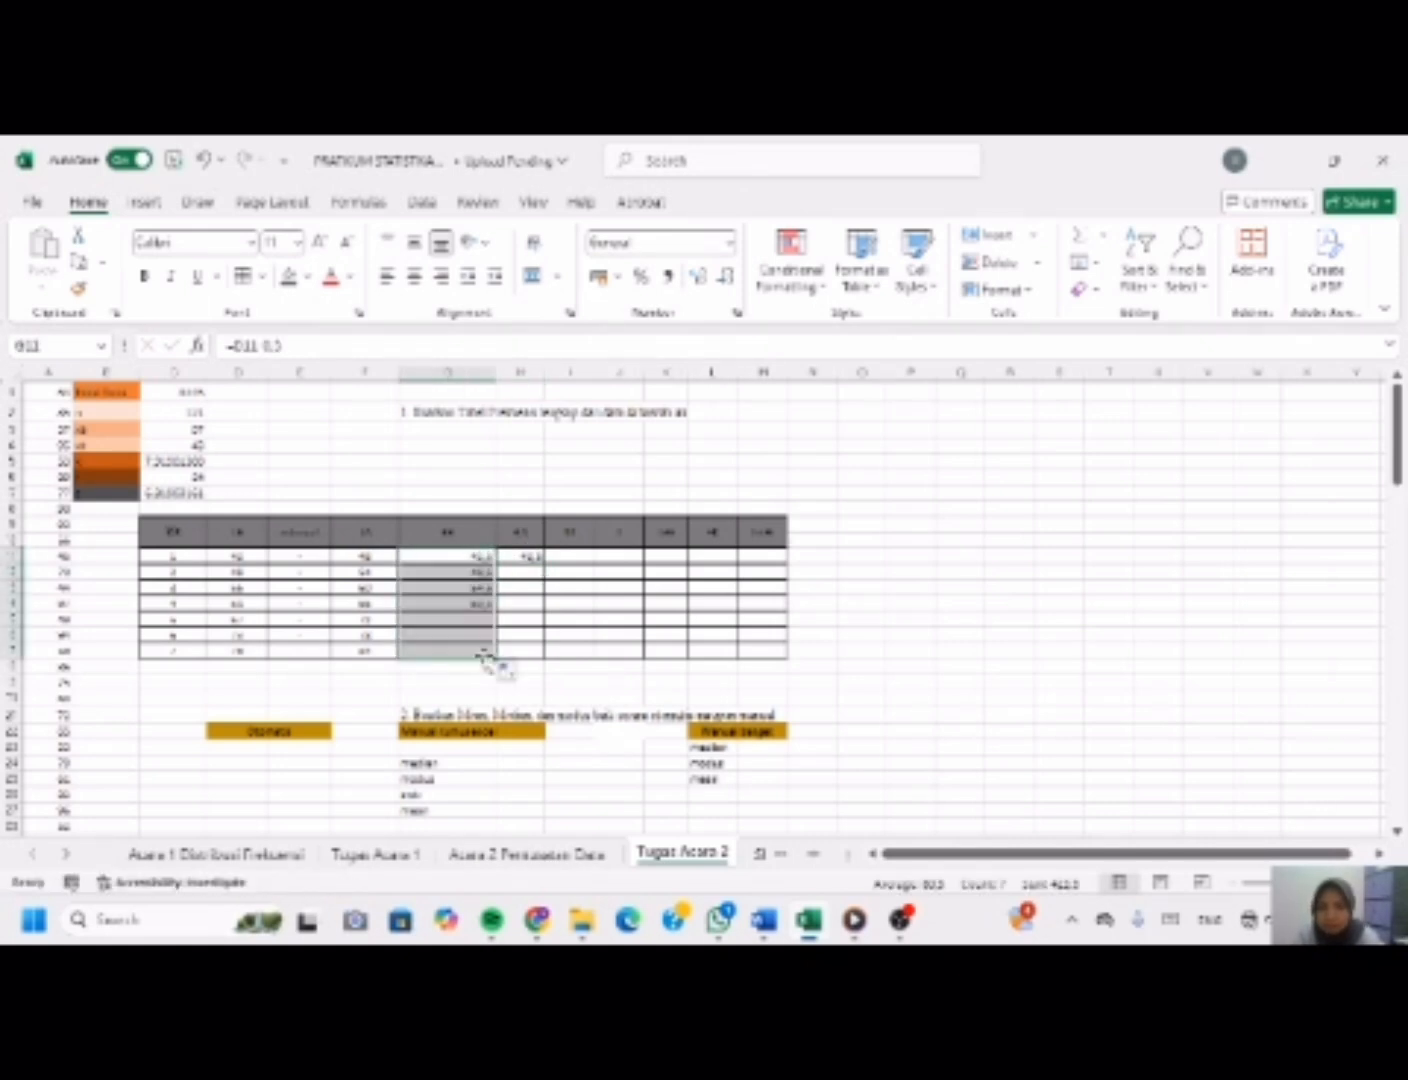
{"action": "left_click", "coordinate": [531, 556]}
{"action": "left_click_drag", "start_coordinate": [543, 560], "coordinate": [545, 657]}
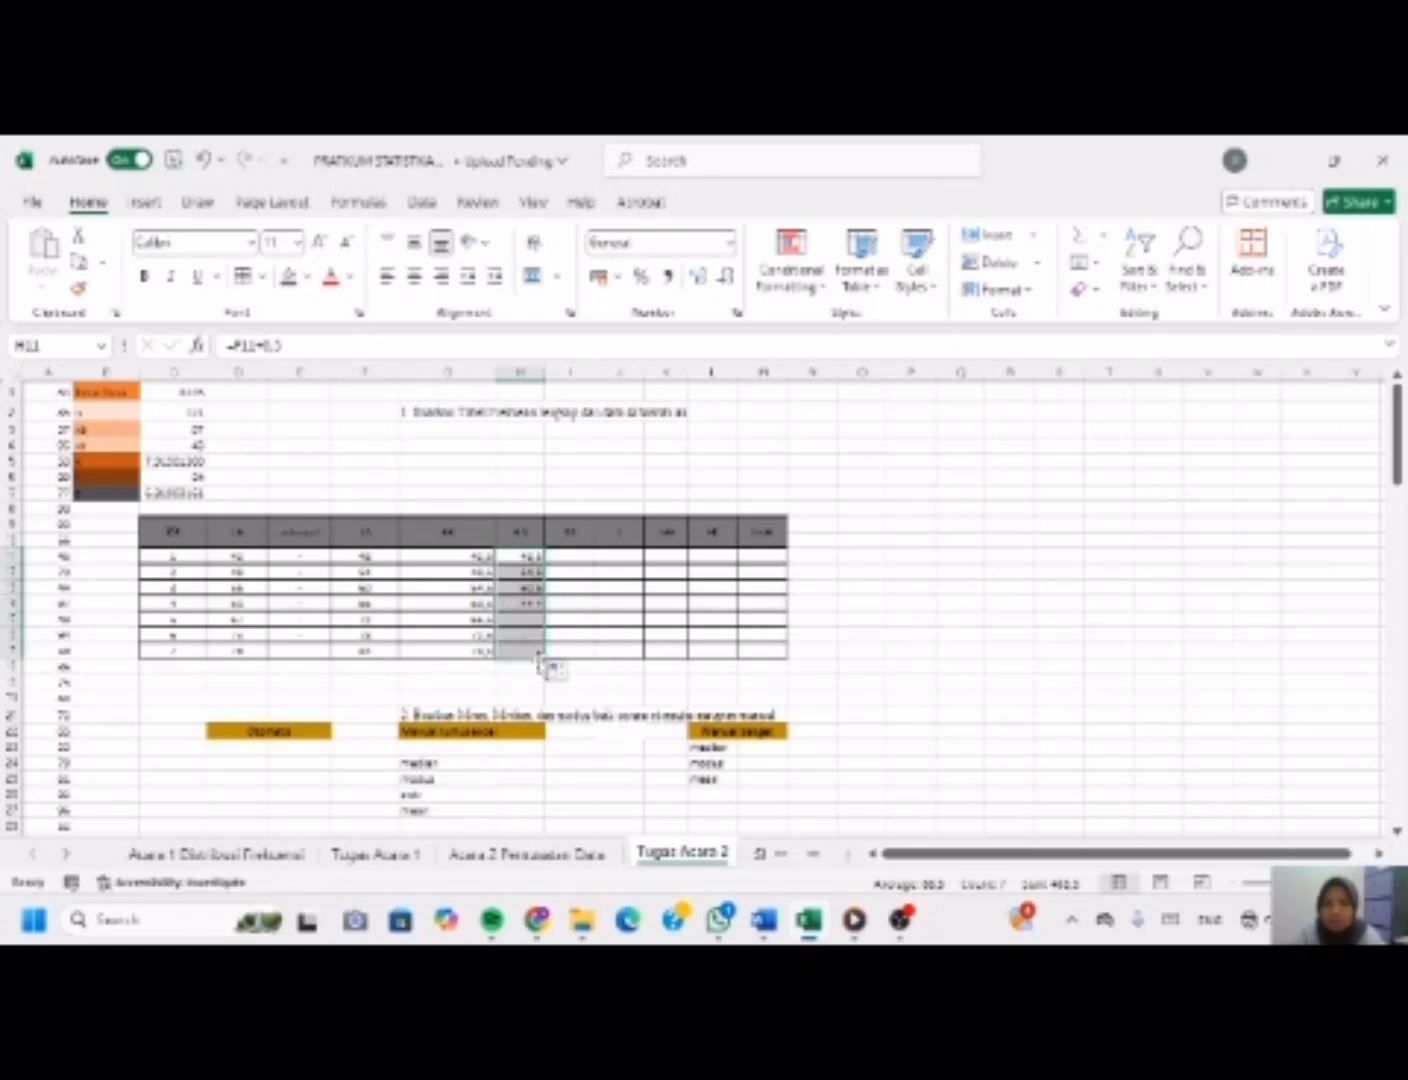
{"action": "left_click", "coordinate": [577, 555]}
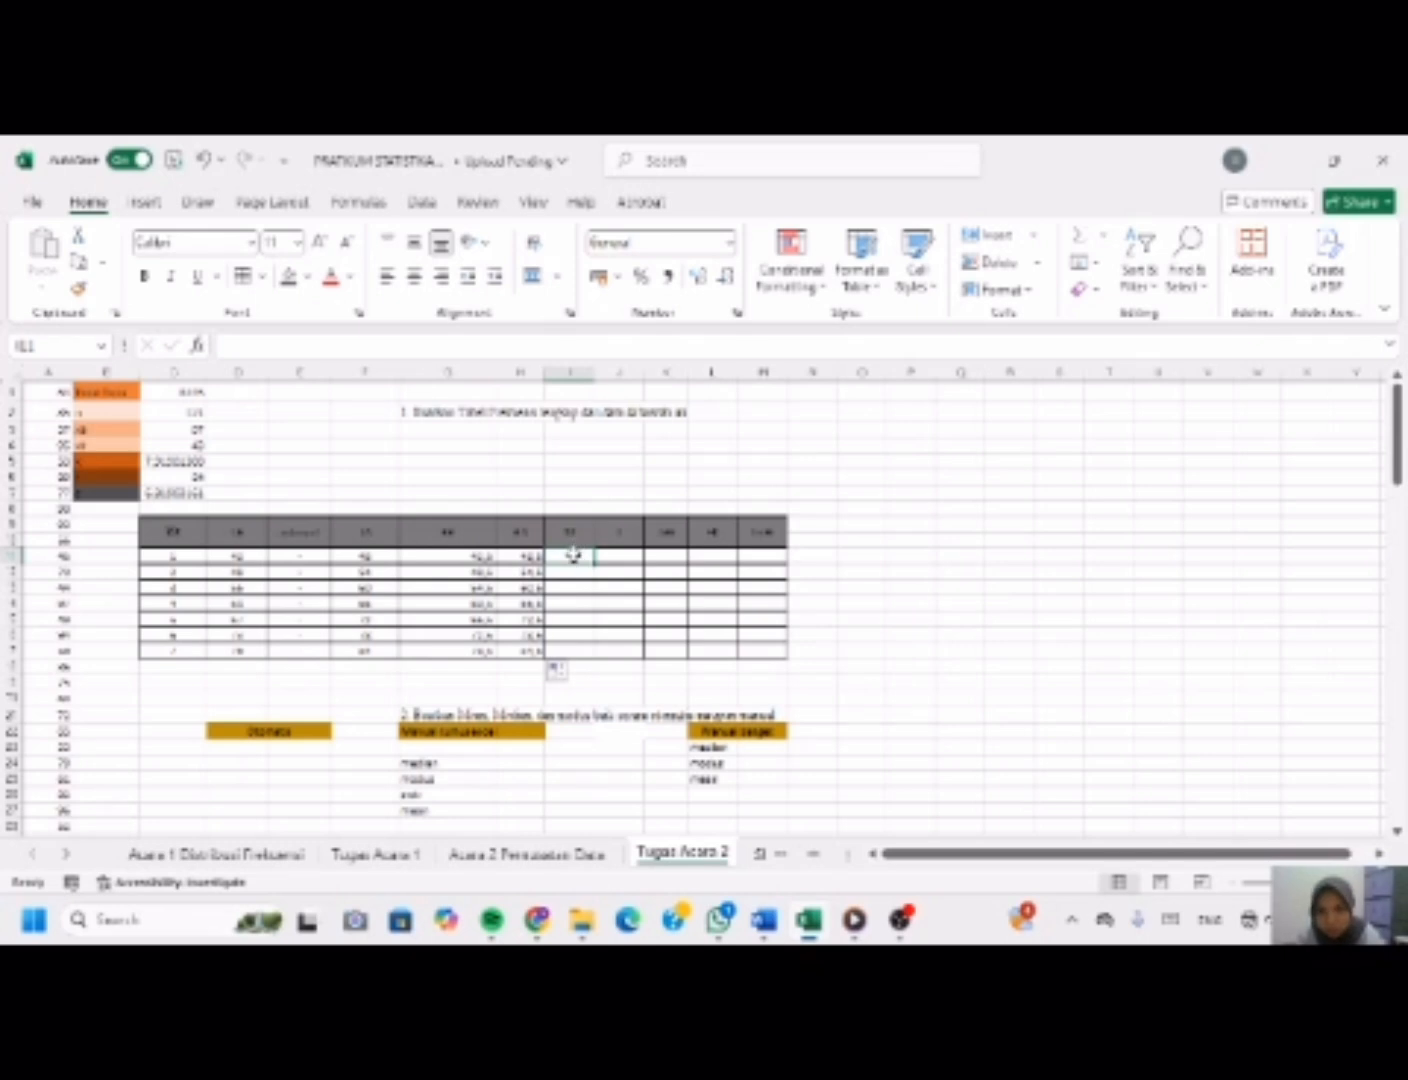
- Calculate the first class's midpoint in cell I11 with the formula =(D11+F11)/2 and fill it down through I17
{"action": "type", "text": "="}
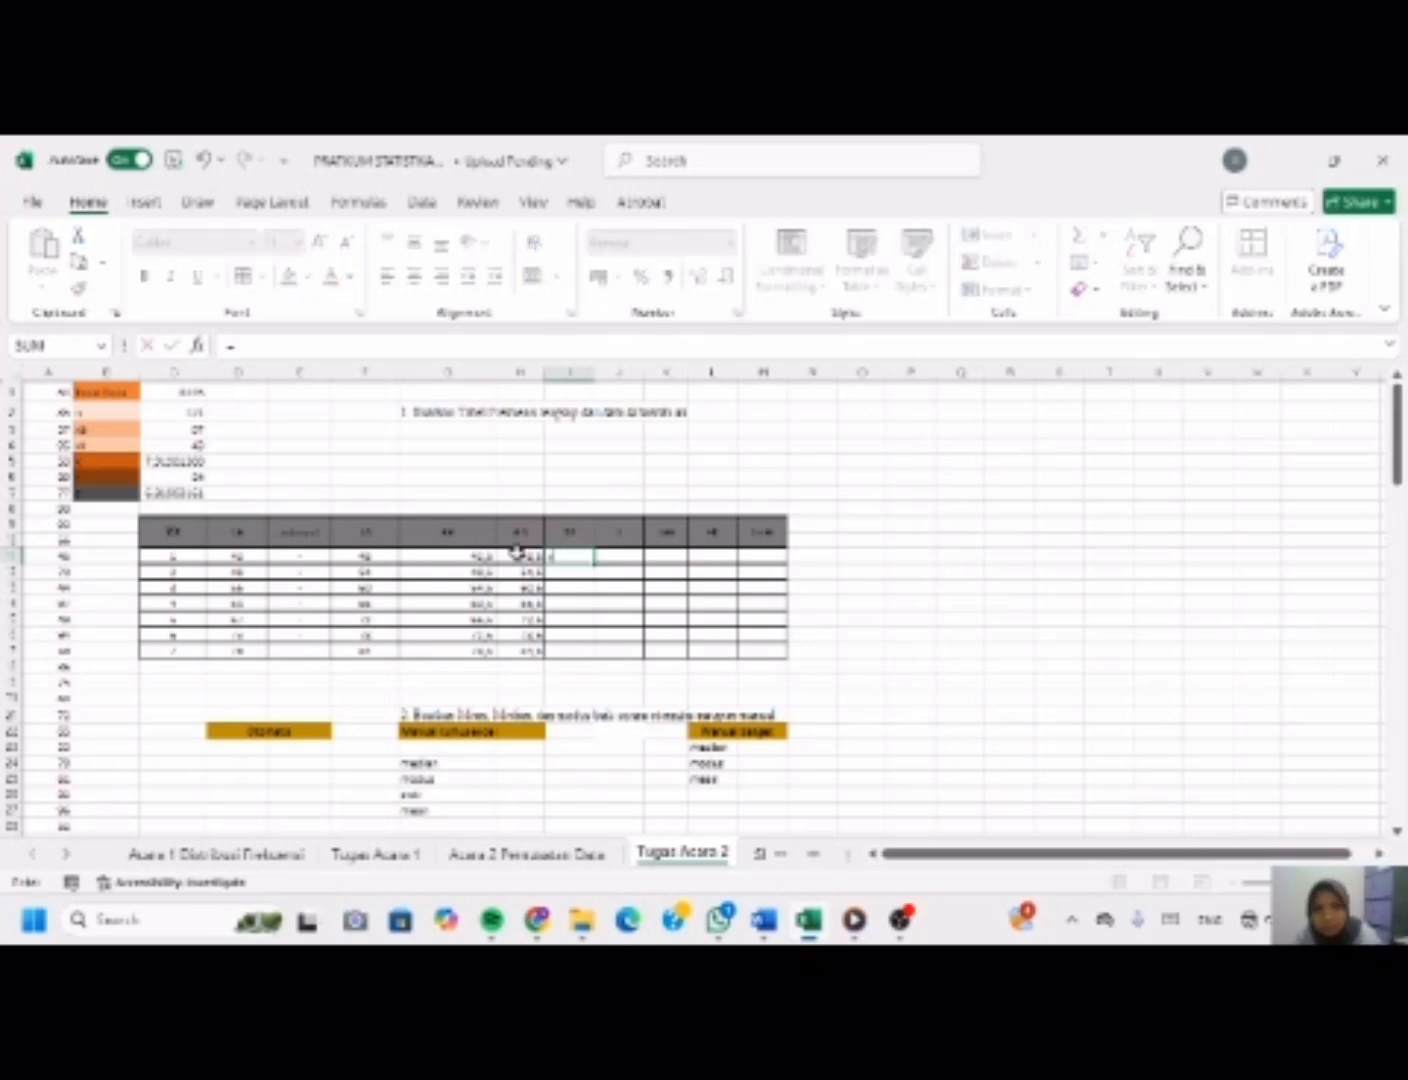
{"action": "left_click", "coordinate": [252, 556]}
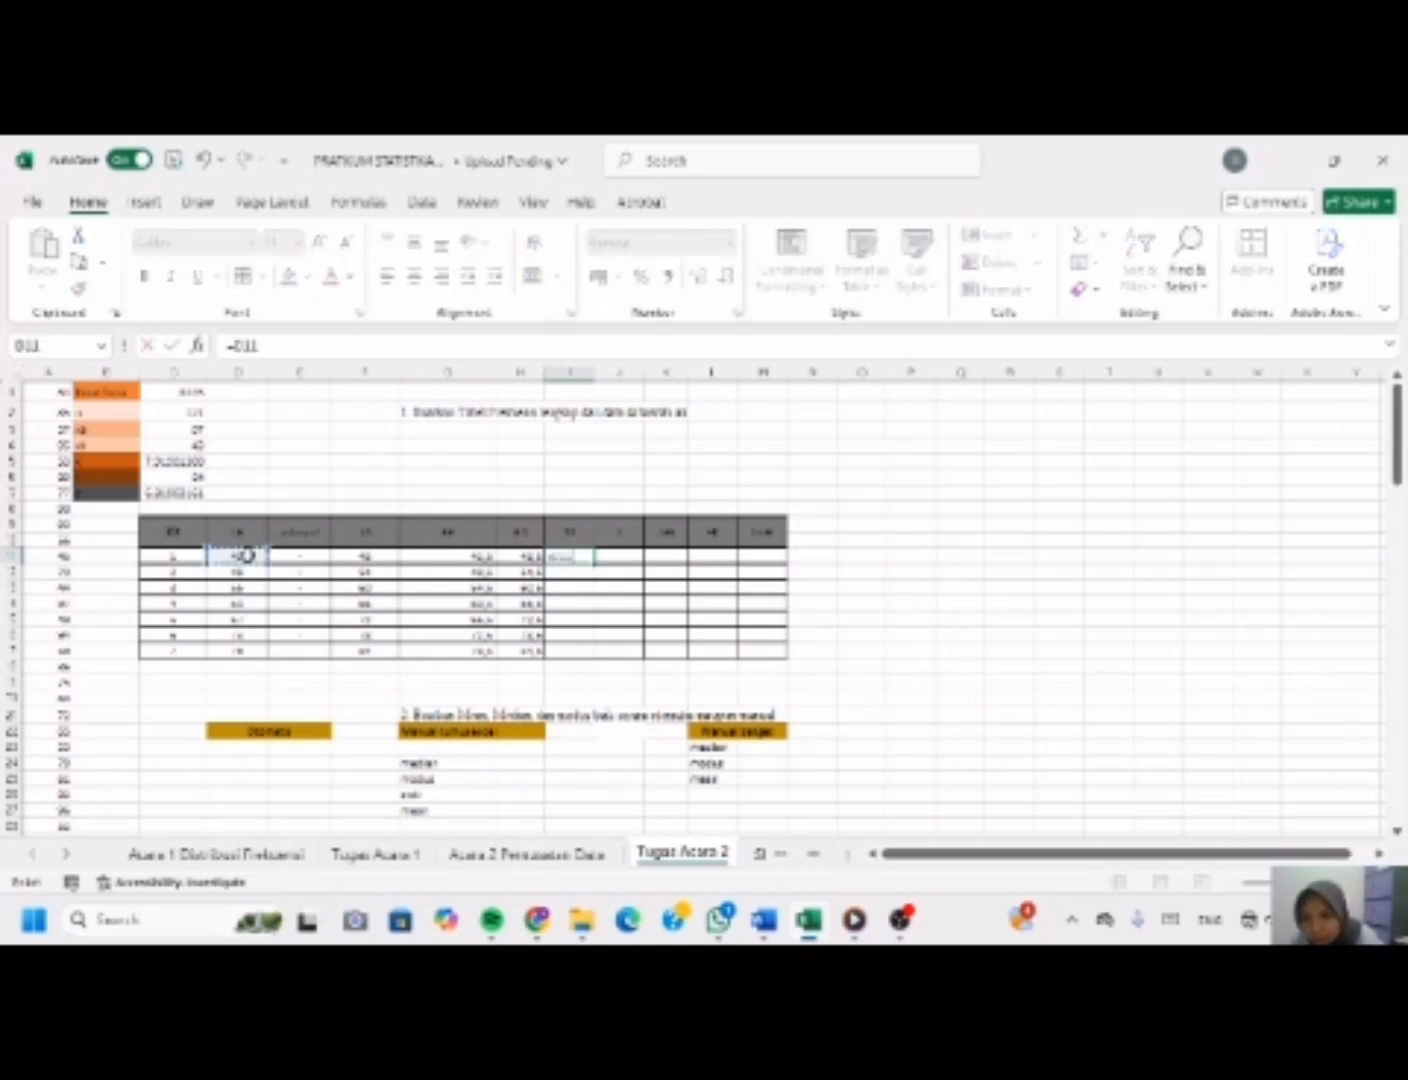
{"action": "type", "text": "*"}
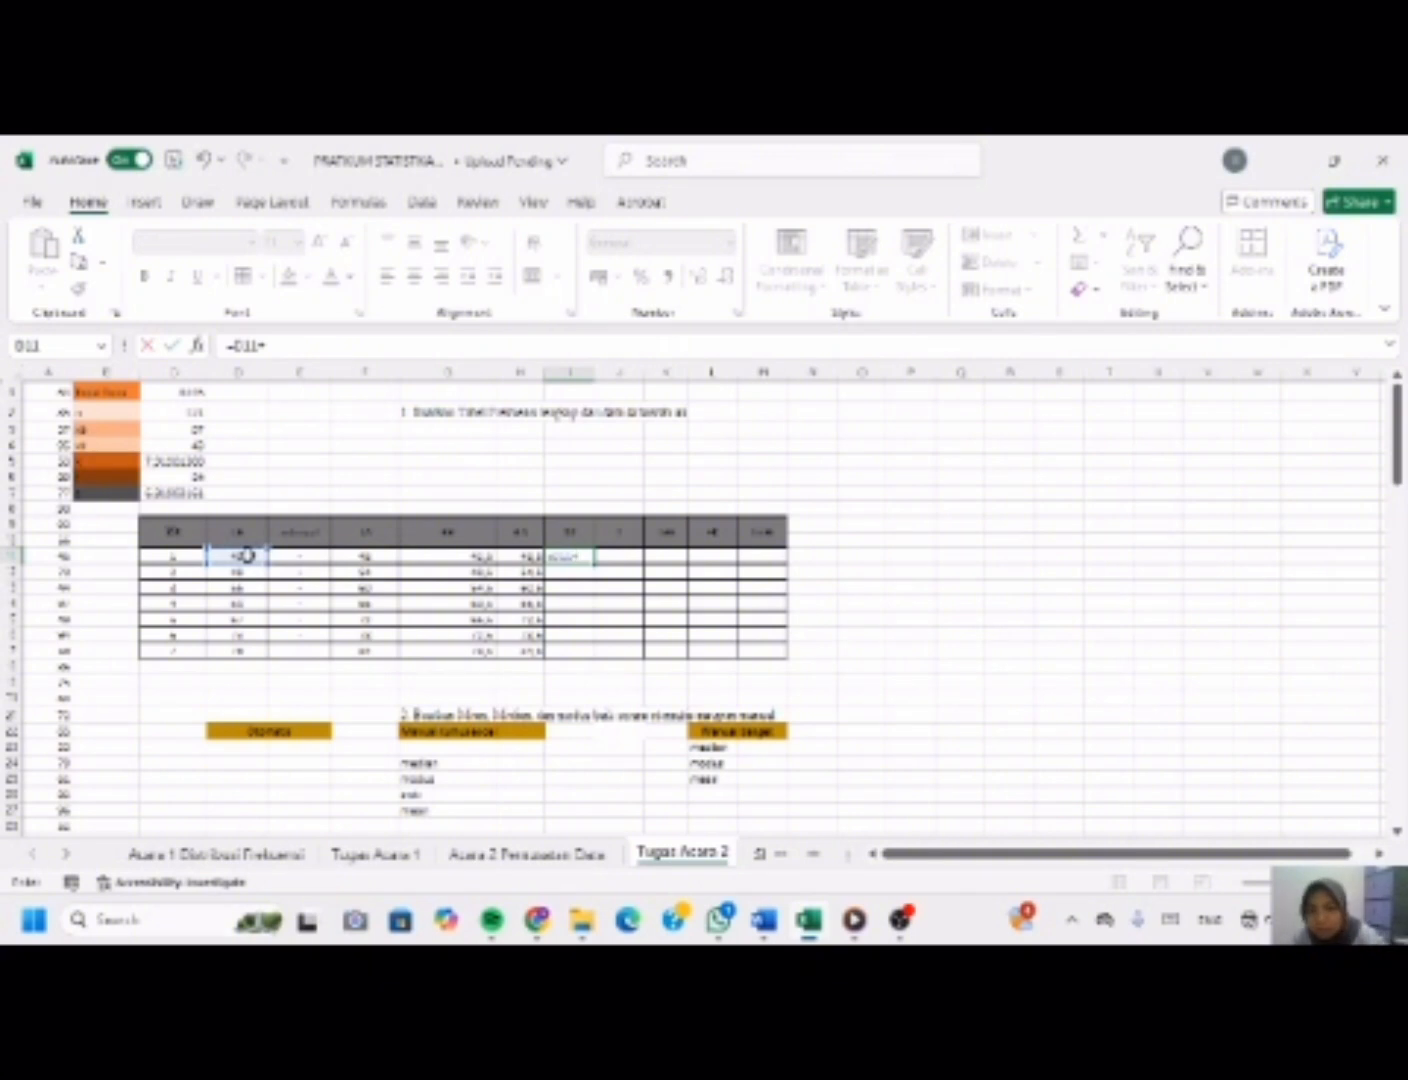
{"action": "left_click", "coordinate": [358, 556]}
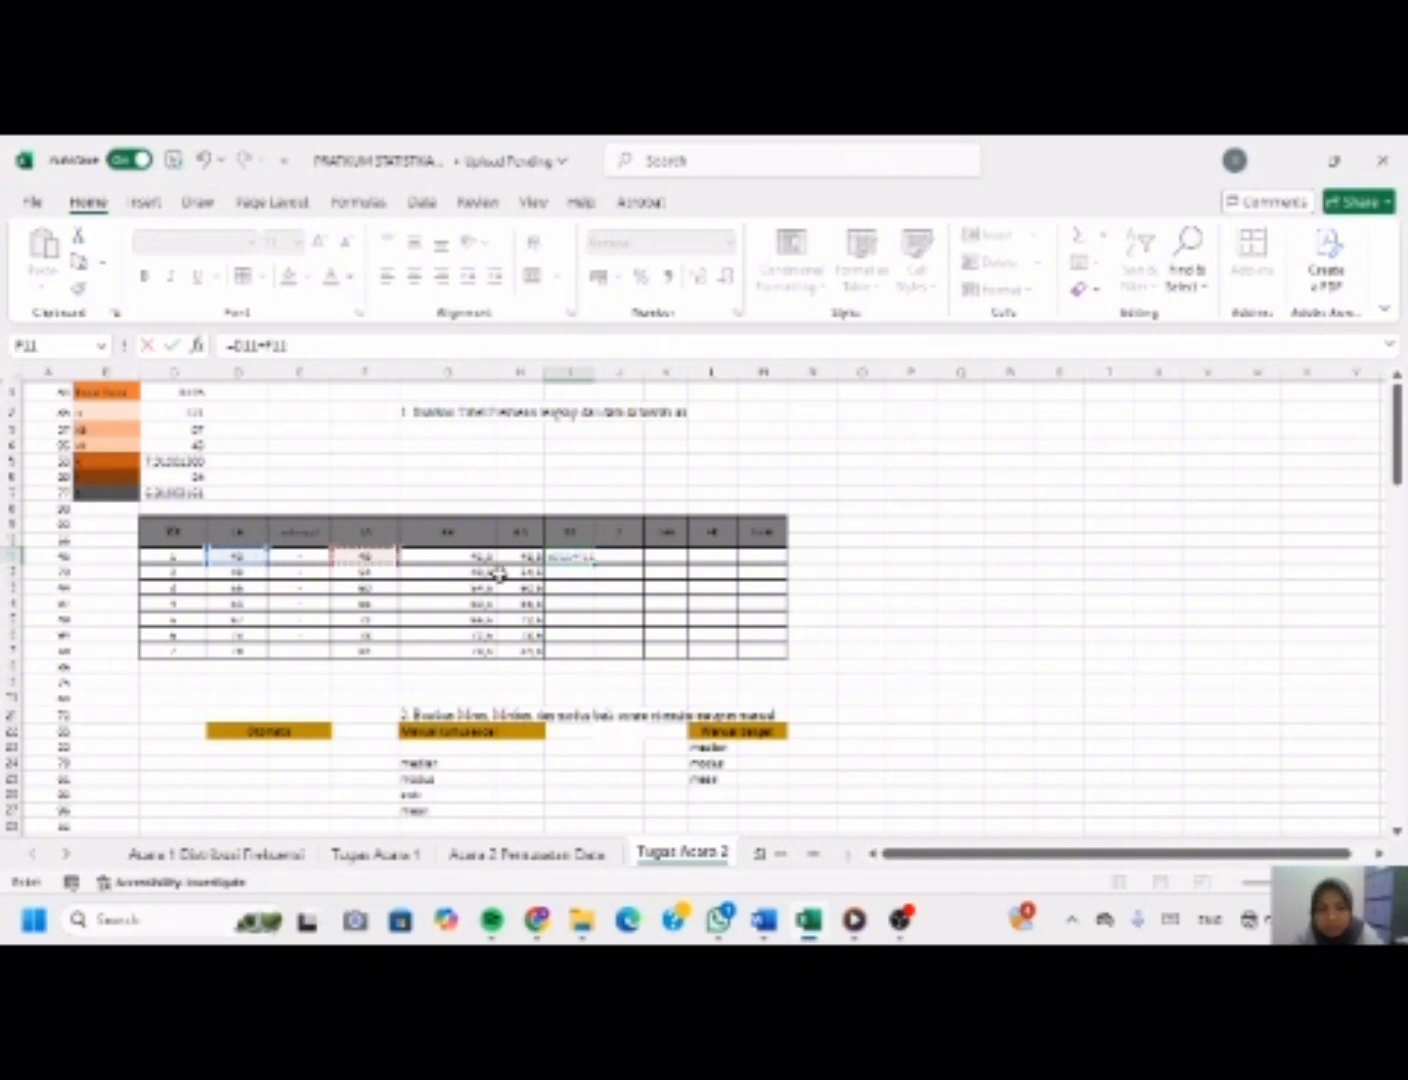
{"action": "type", "text": ")"}
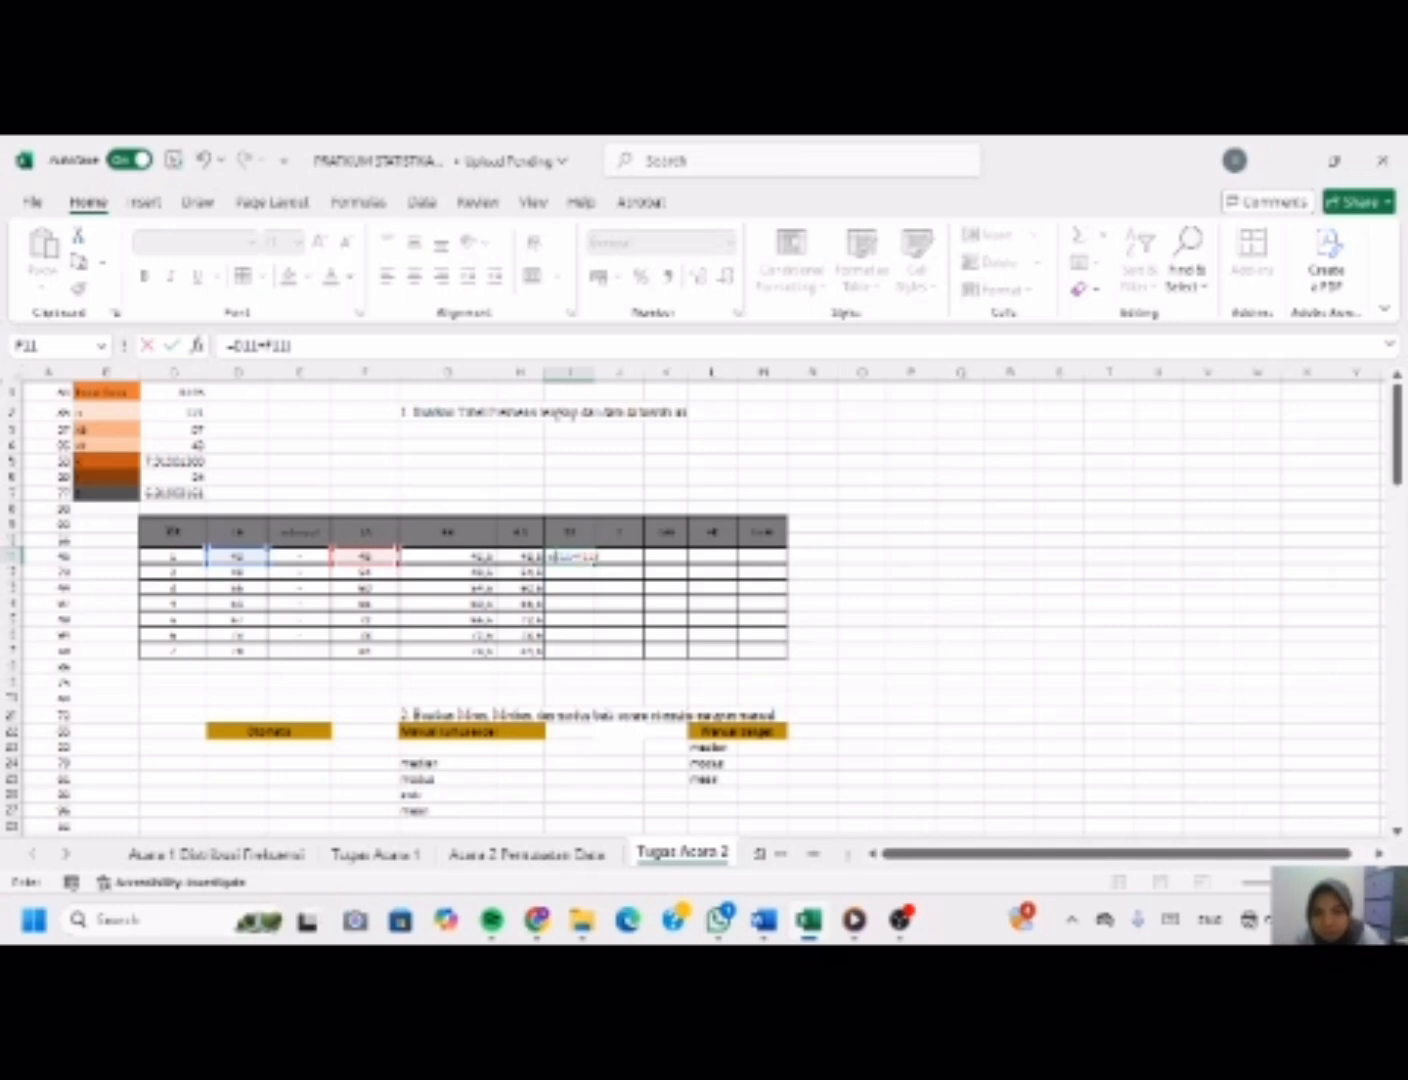
{"action": "left_click", "coordinate": [552, 556]}
{"action": "type", "text": "("}
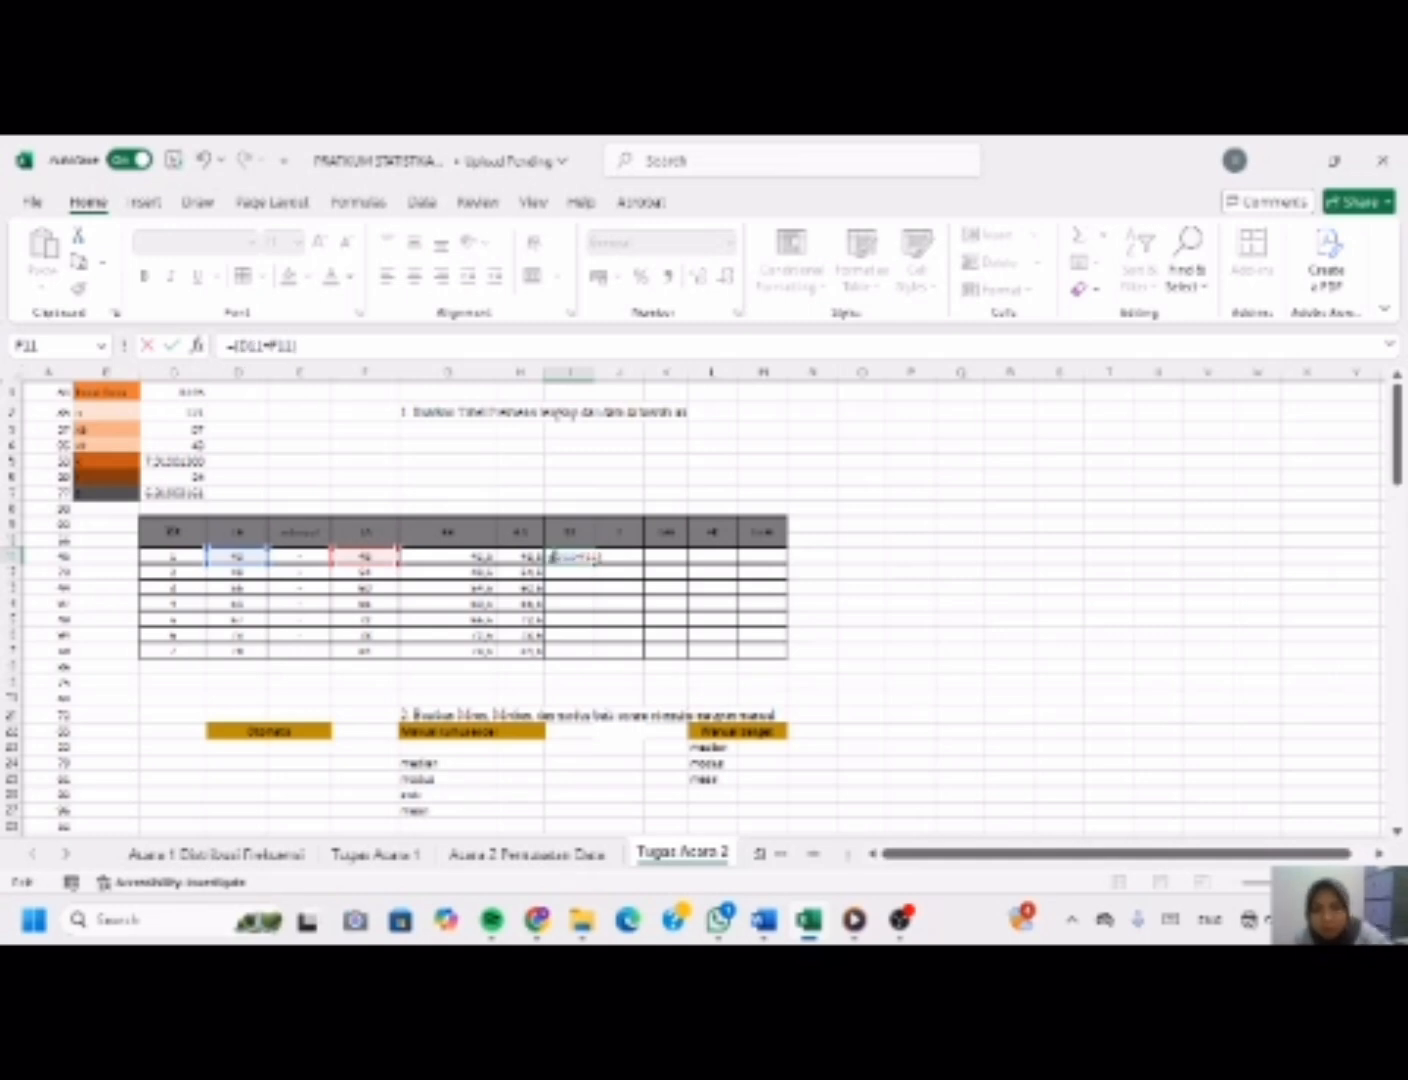
{"action": "type", "text": "/2"}
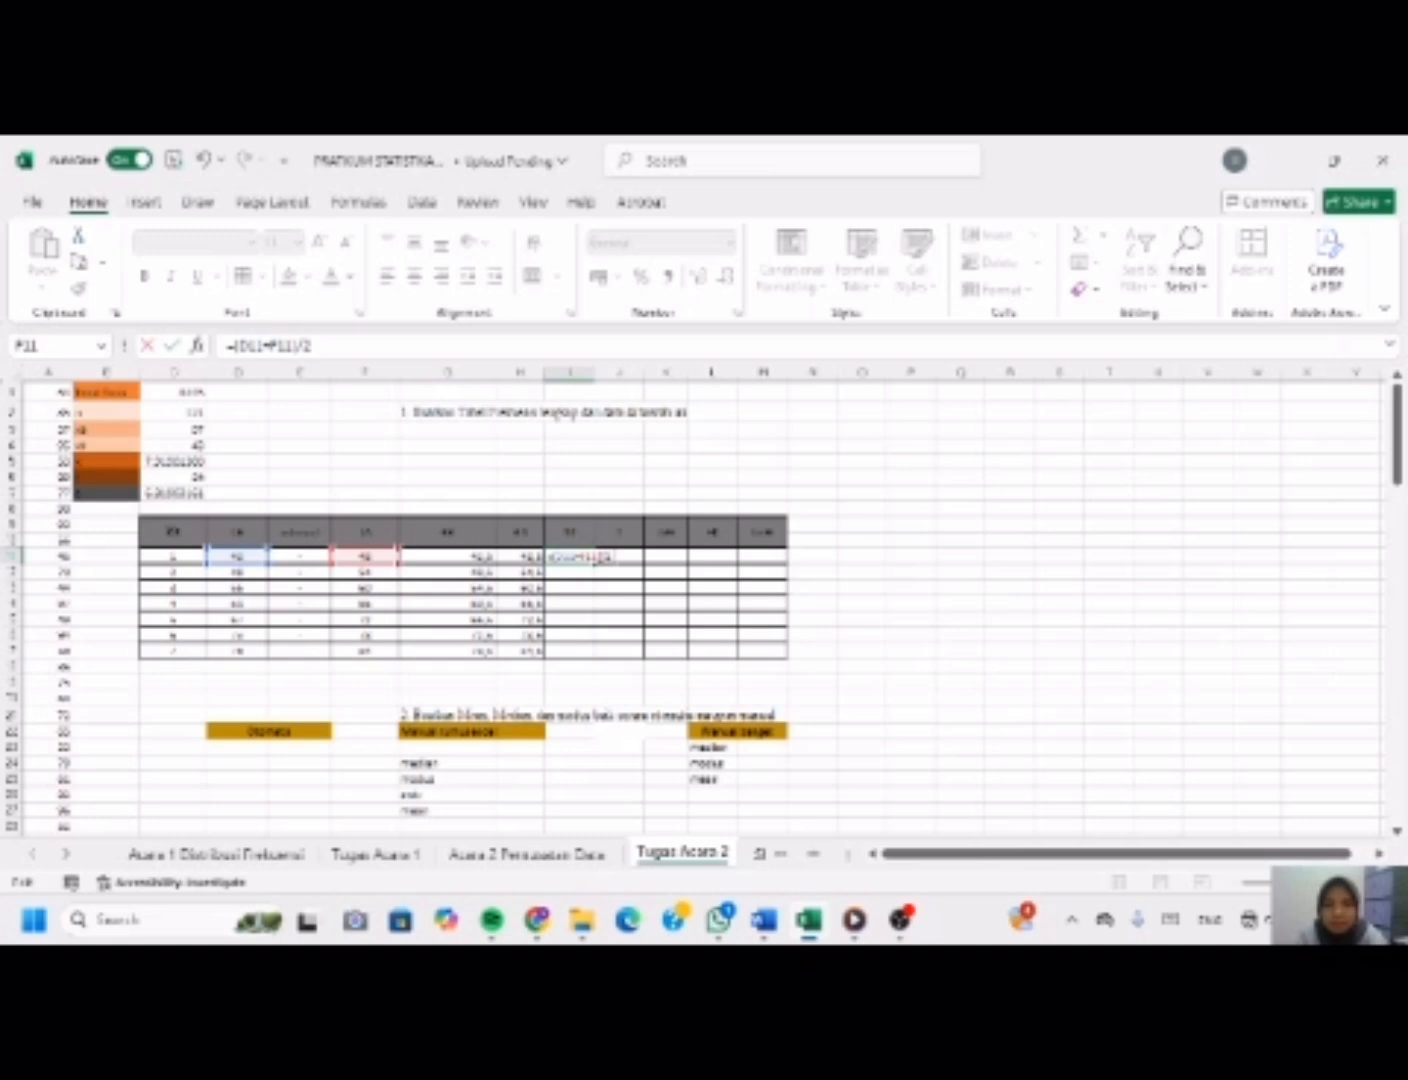
{"action": "key", "text": "Return"}
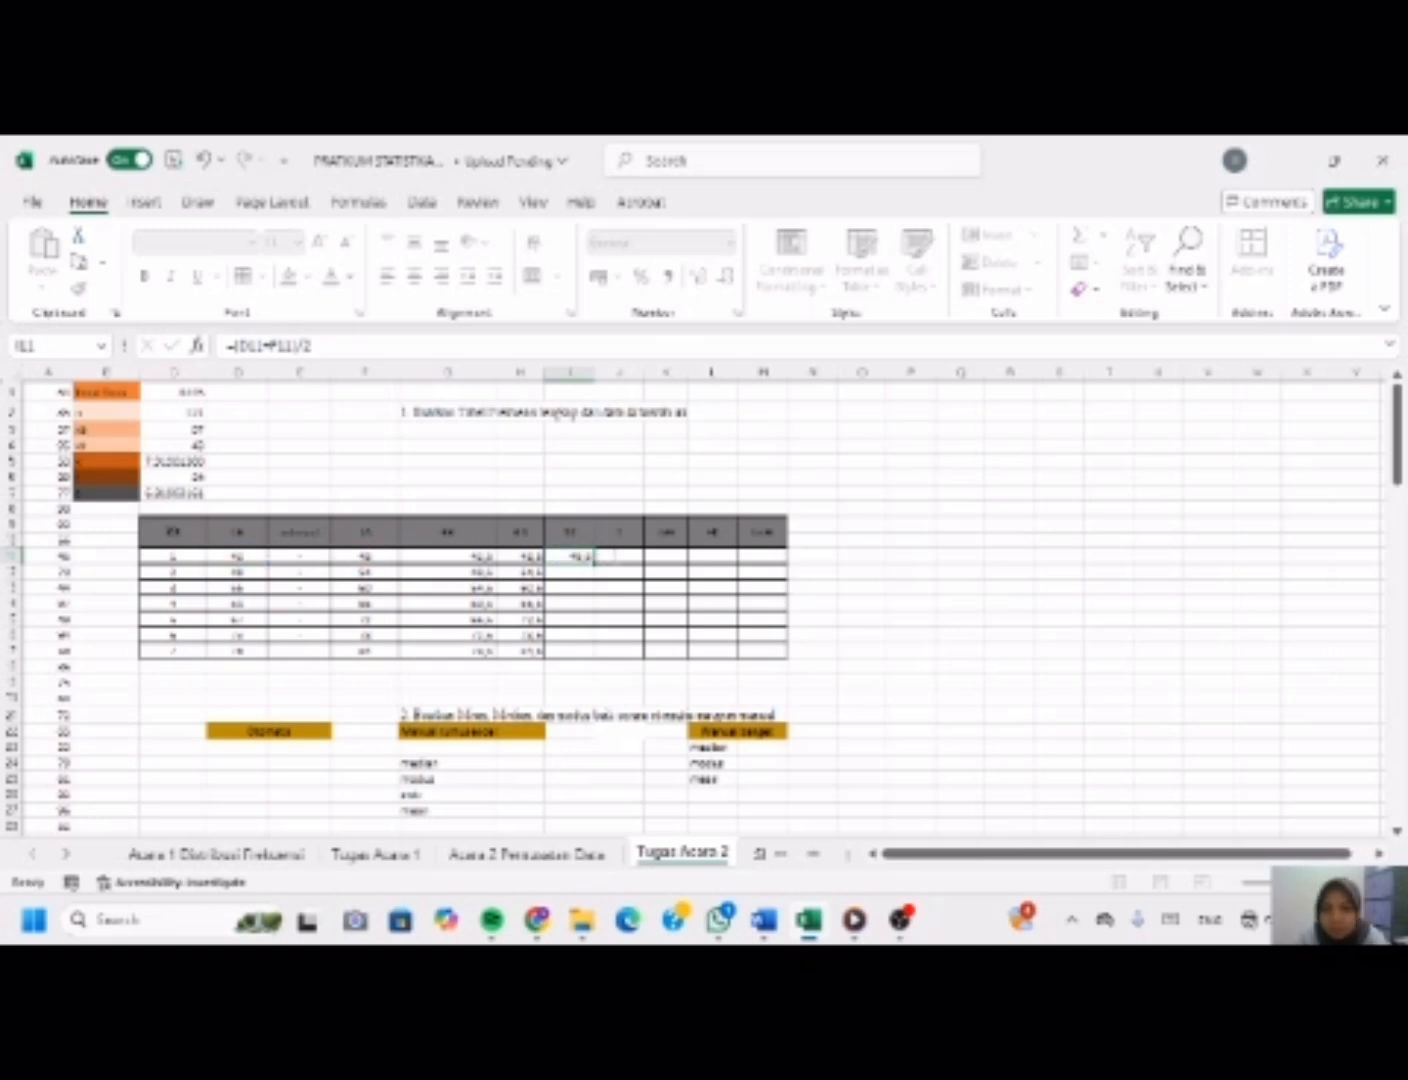
{"action": "left_click", "coordinate": [590, 558]}
{"action": "left_click_drag", "start_coordinate": [591, 561], "coordinate": [586, 651]}
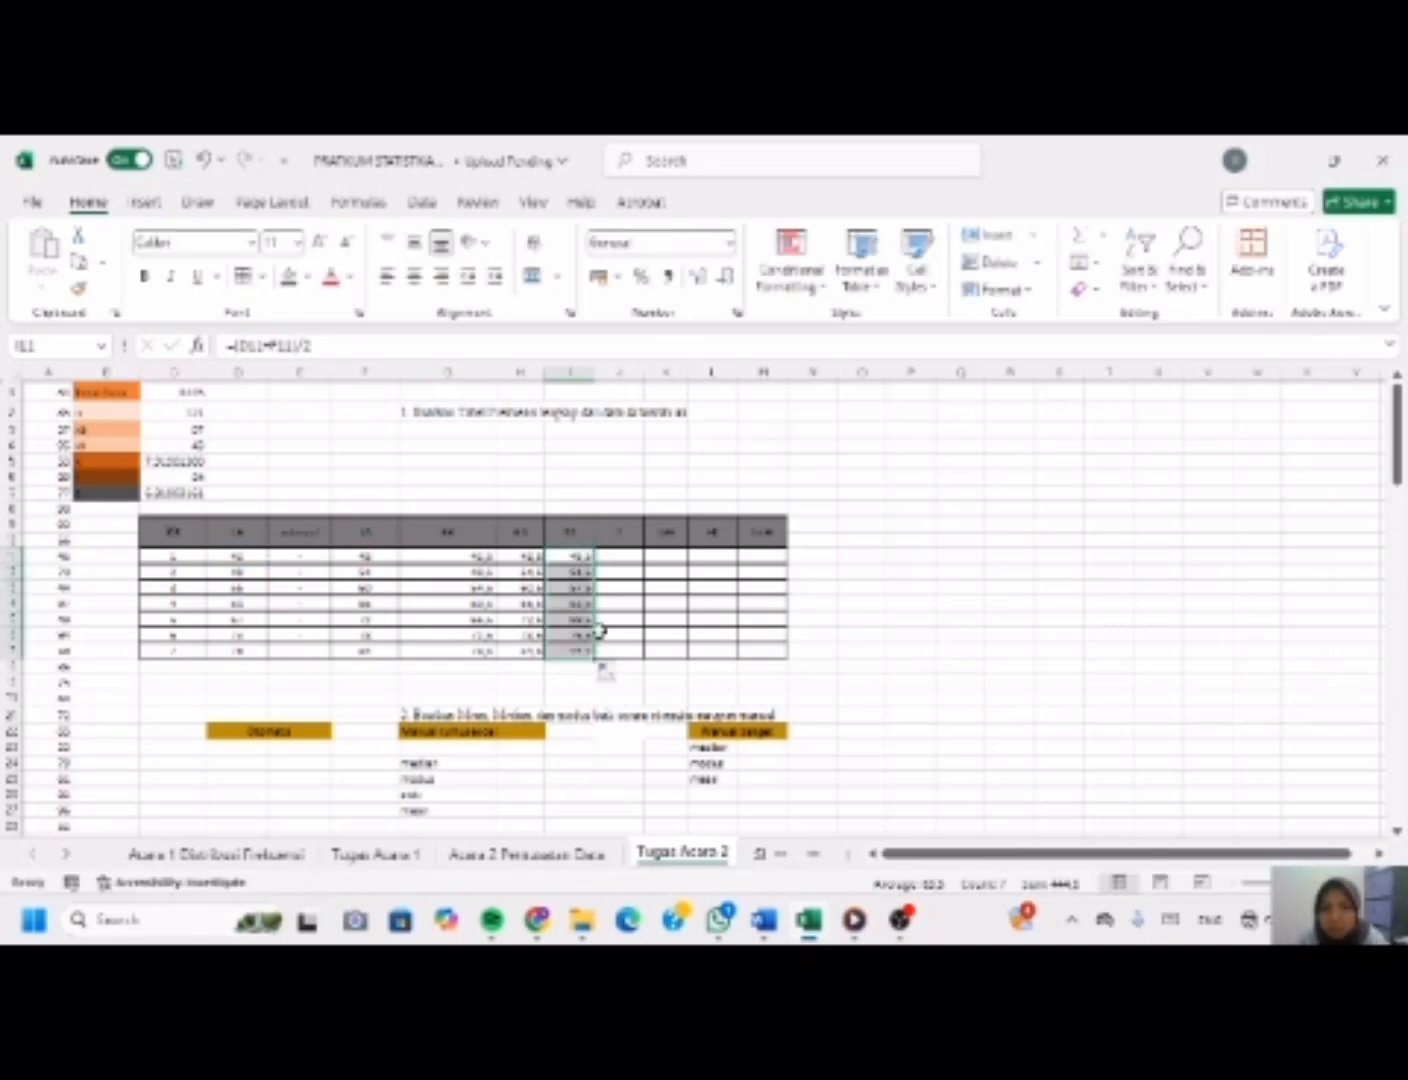
- Count the class frequencies from cell J11 with a FREQUENCY formula using column A as data and F11:F16 as bins
{"action": "left_click", "coordinate": [630, 555]}
{"action": "type", "text": "="}
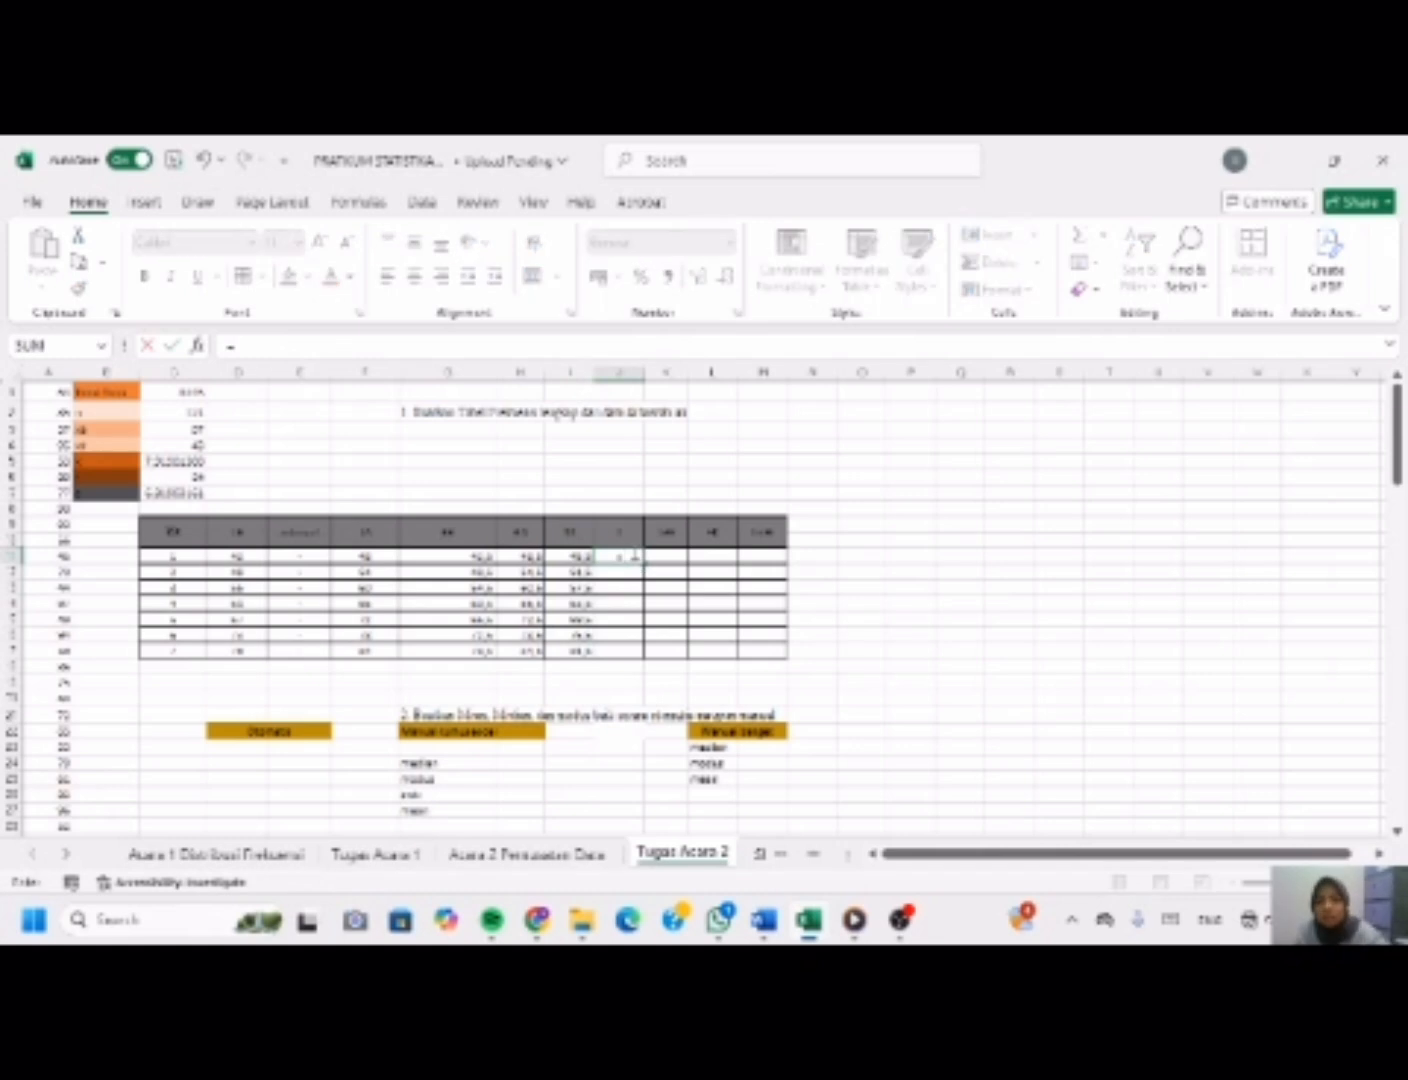
{"action": "type", "text": "fre"}
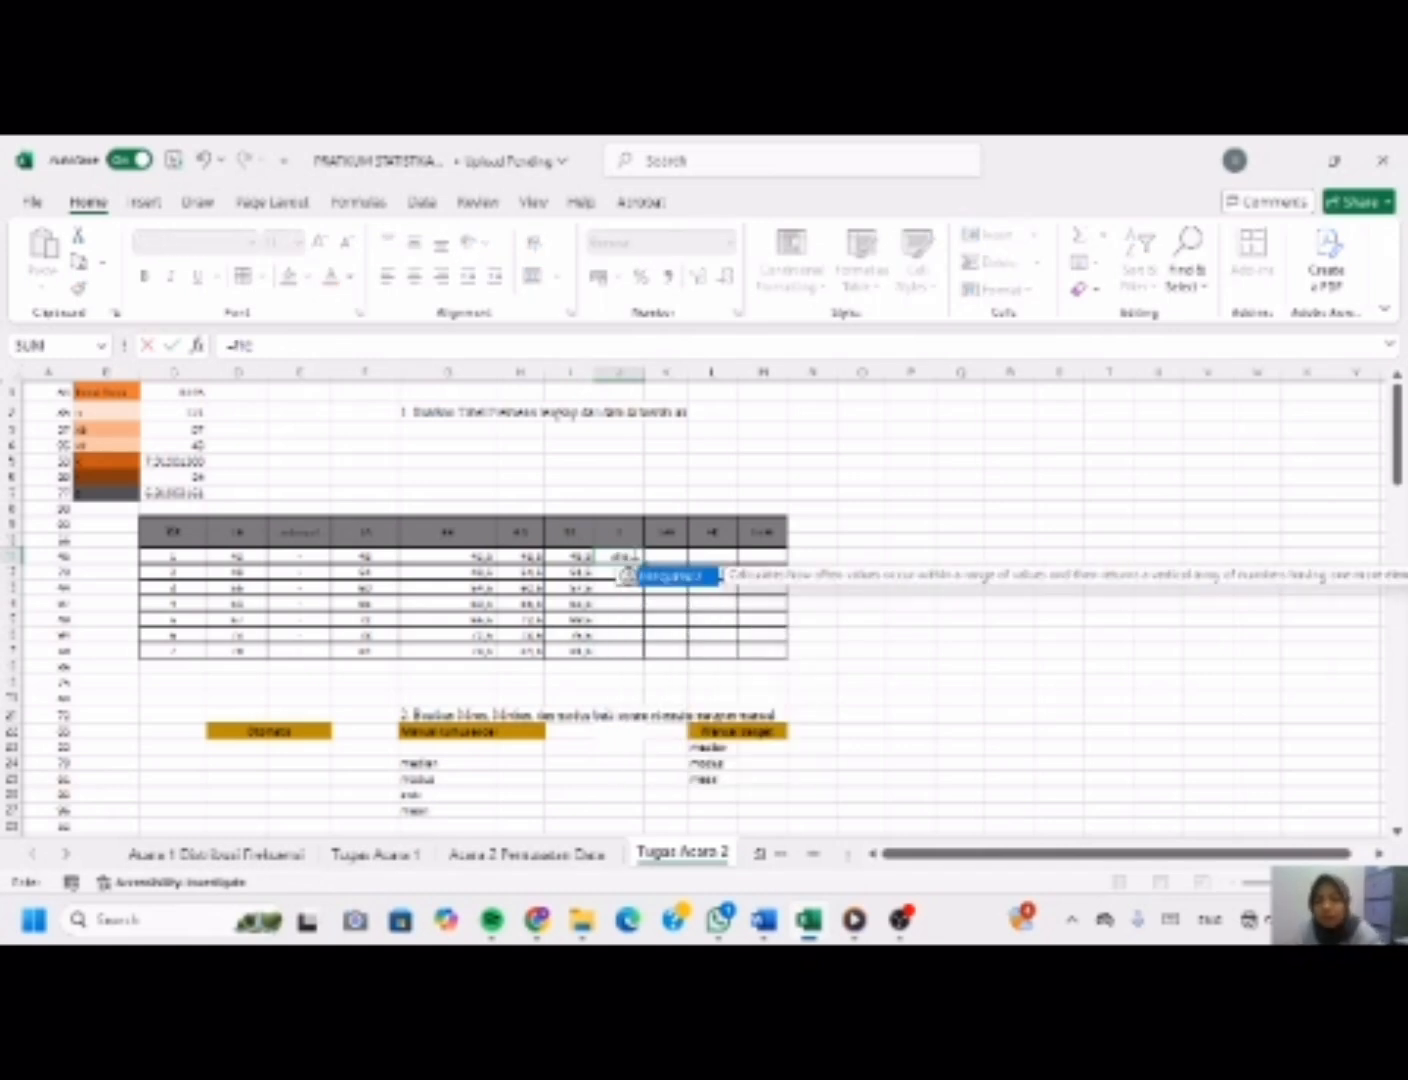
{"action": "double_click", "coordinate": [684, 580]}
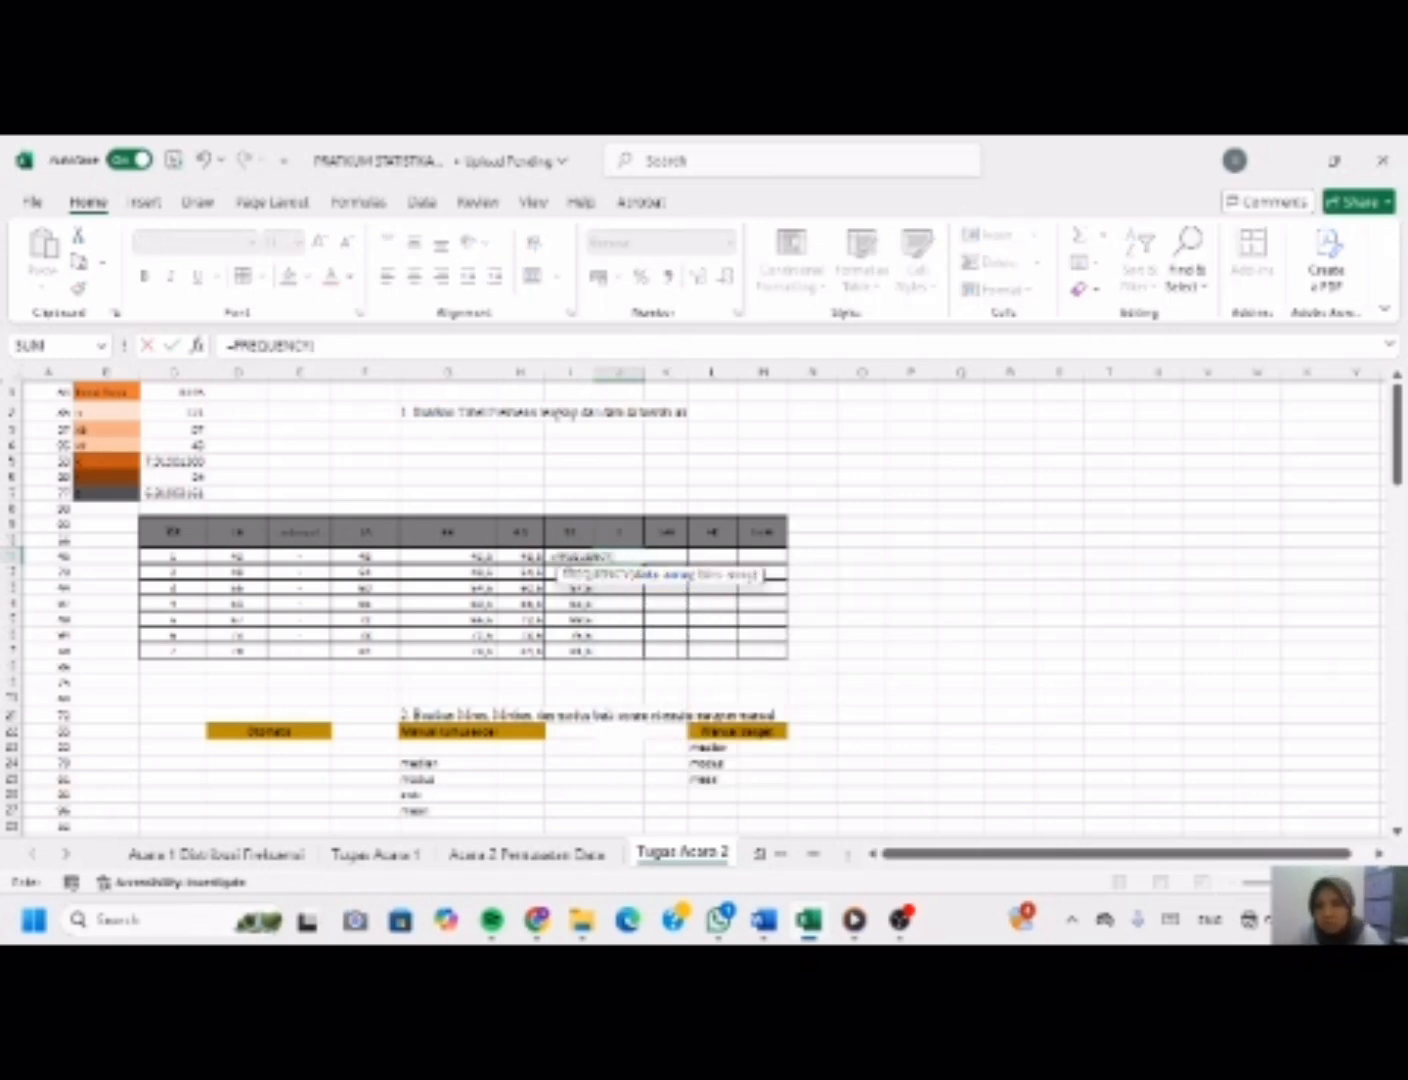
{"action": "left_click", "coordinate": [40, 370]}
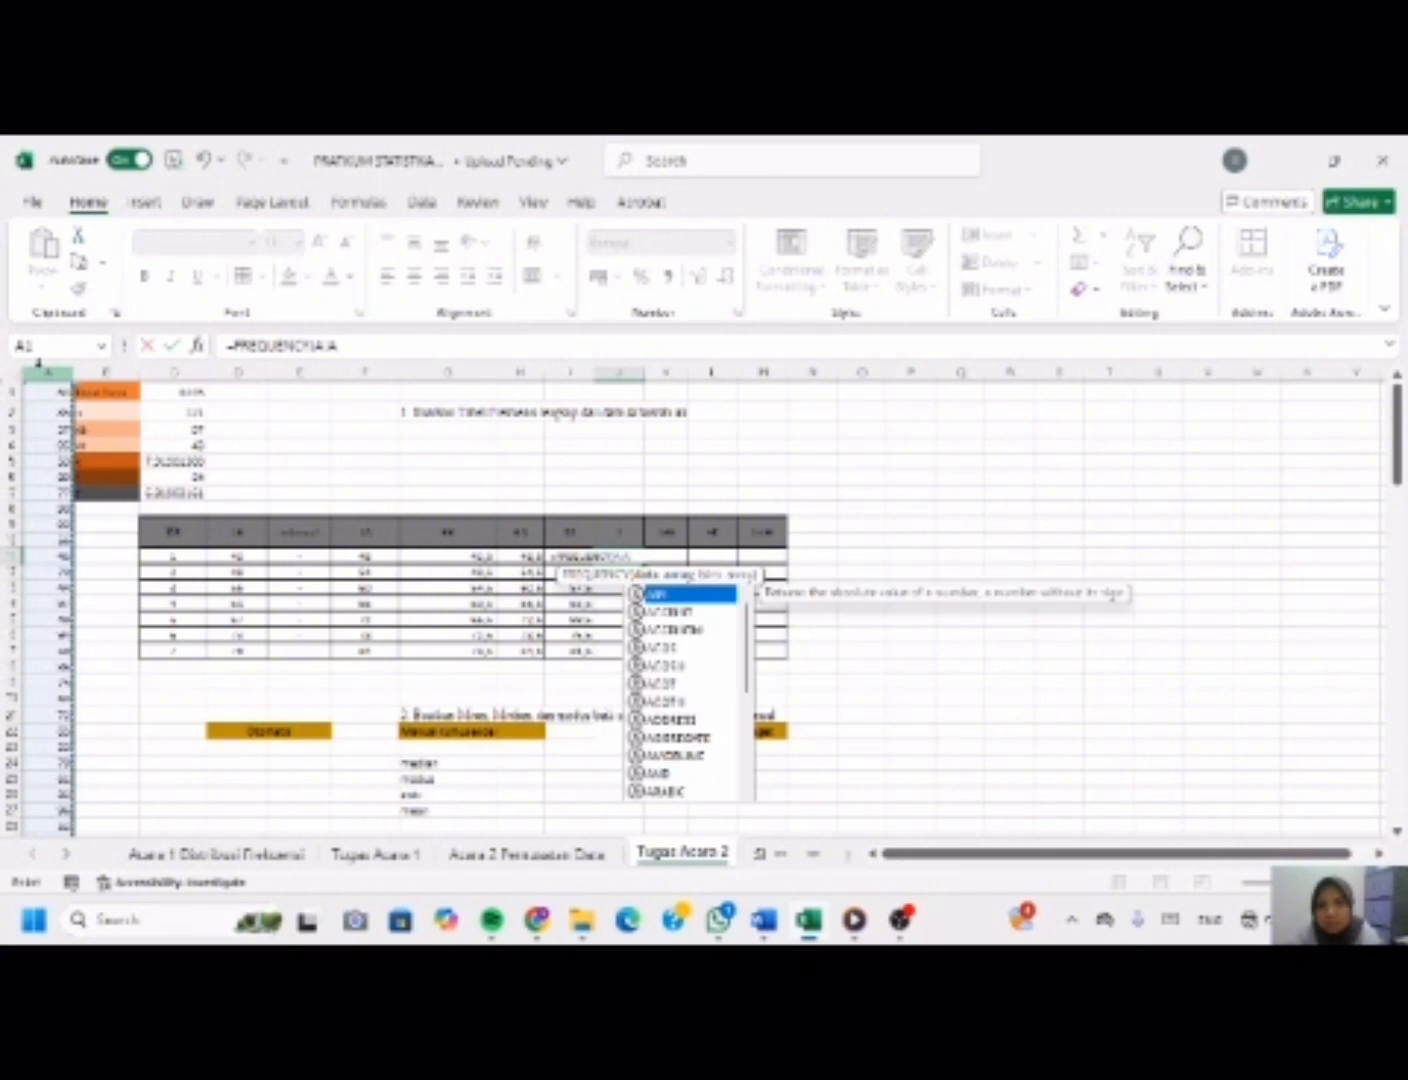
{"action": "type", "text": ";"}
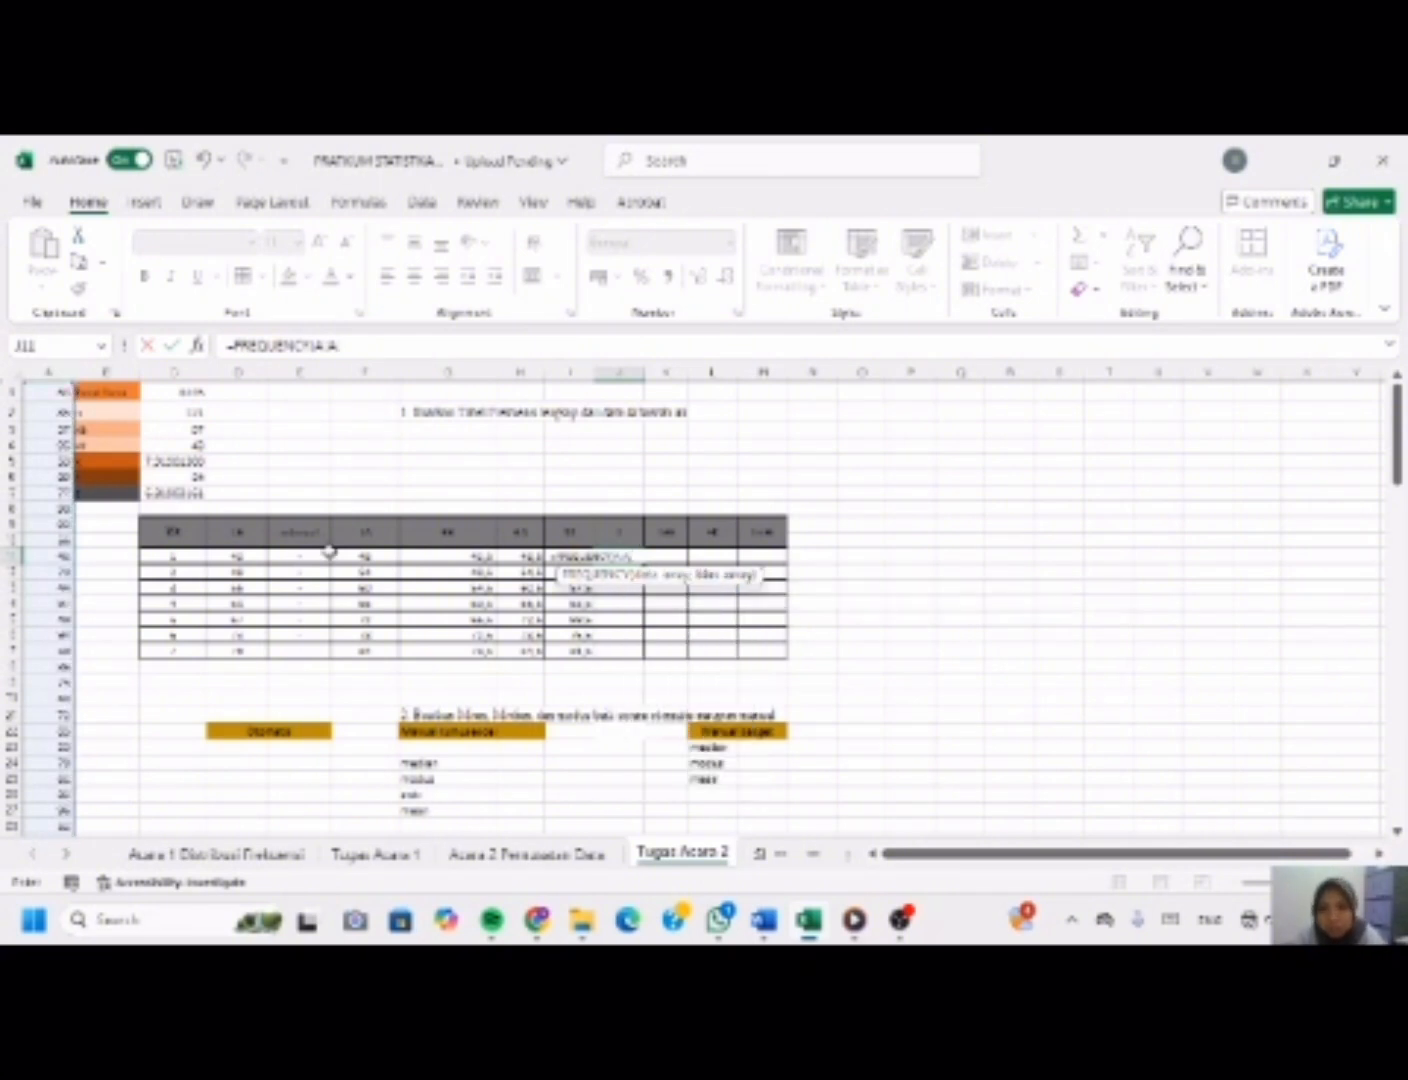
{"action": "left_click_drag", "start_coordinate": [368, 558], "coordinate": [368, 633]}
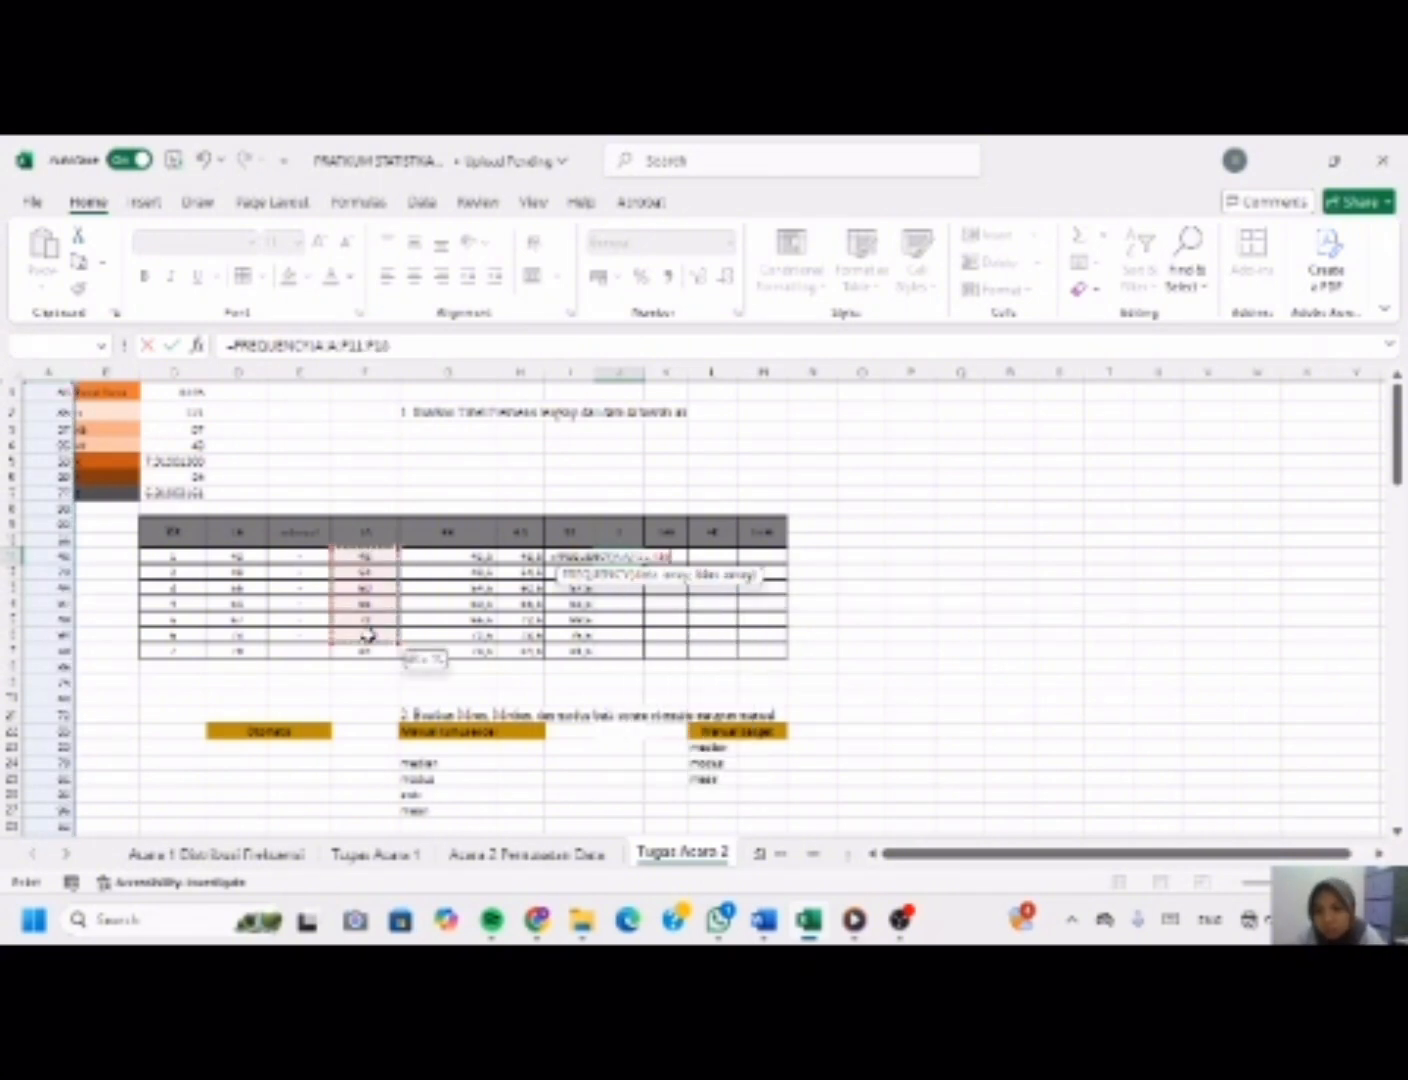
{"action": "key", "text": "Return"}
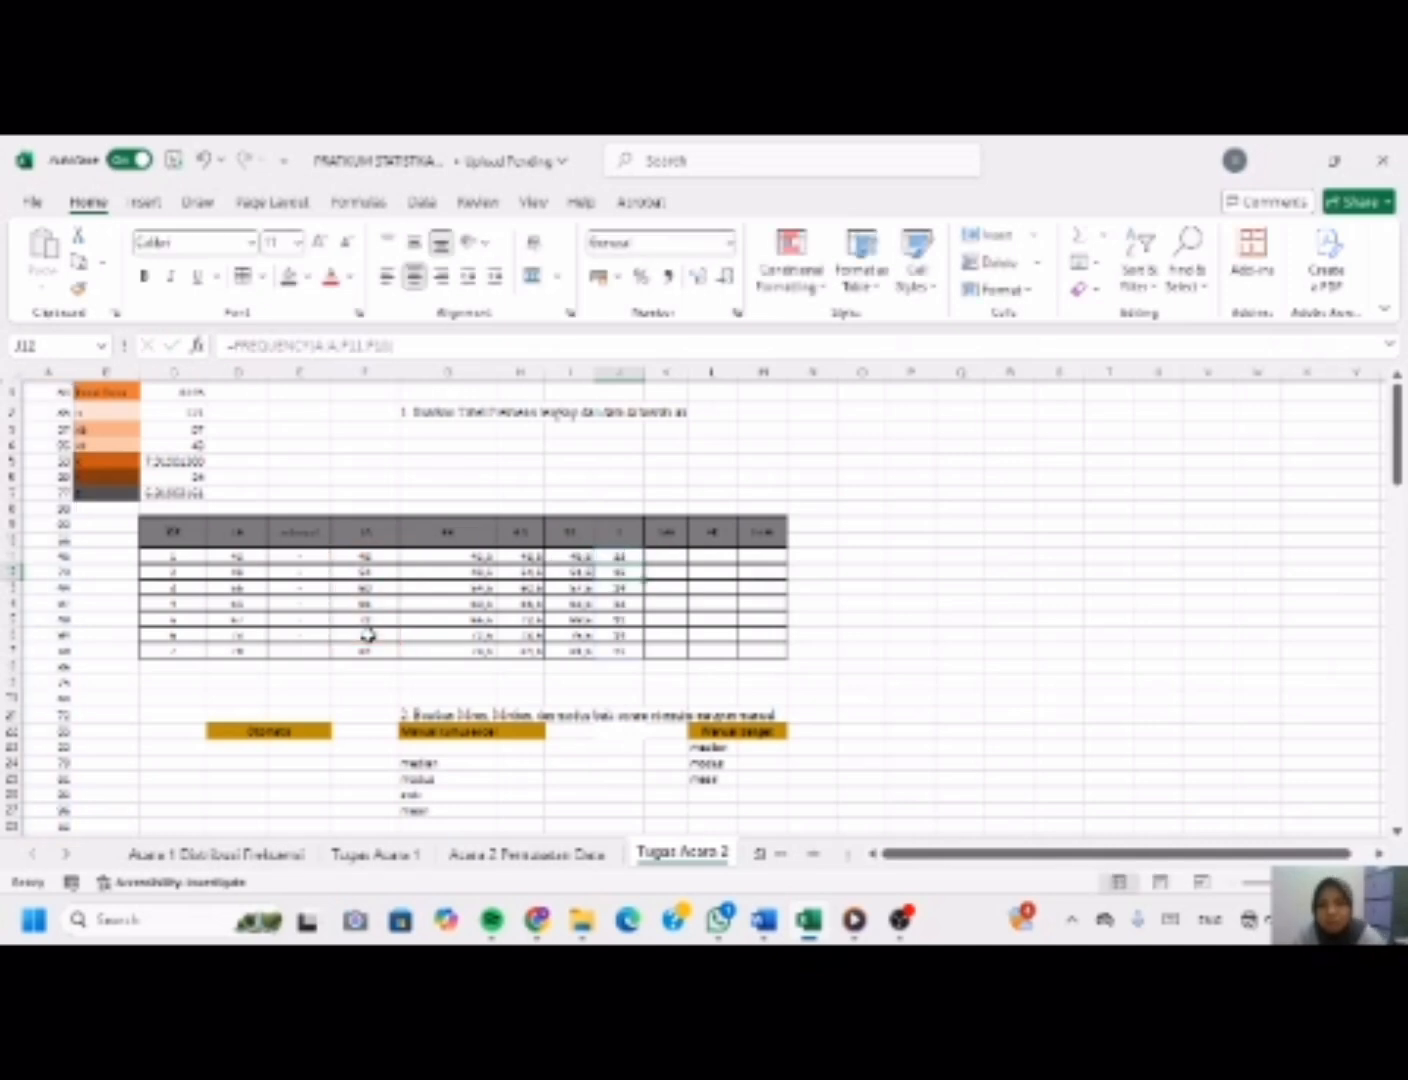
- Total the class frequencies in cell J18 with a SUM formula over the J11 spill range
{"action": "left_click", "coordinate": [618, 666]}
{"action": "type", "text": "="}
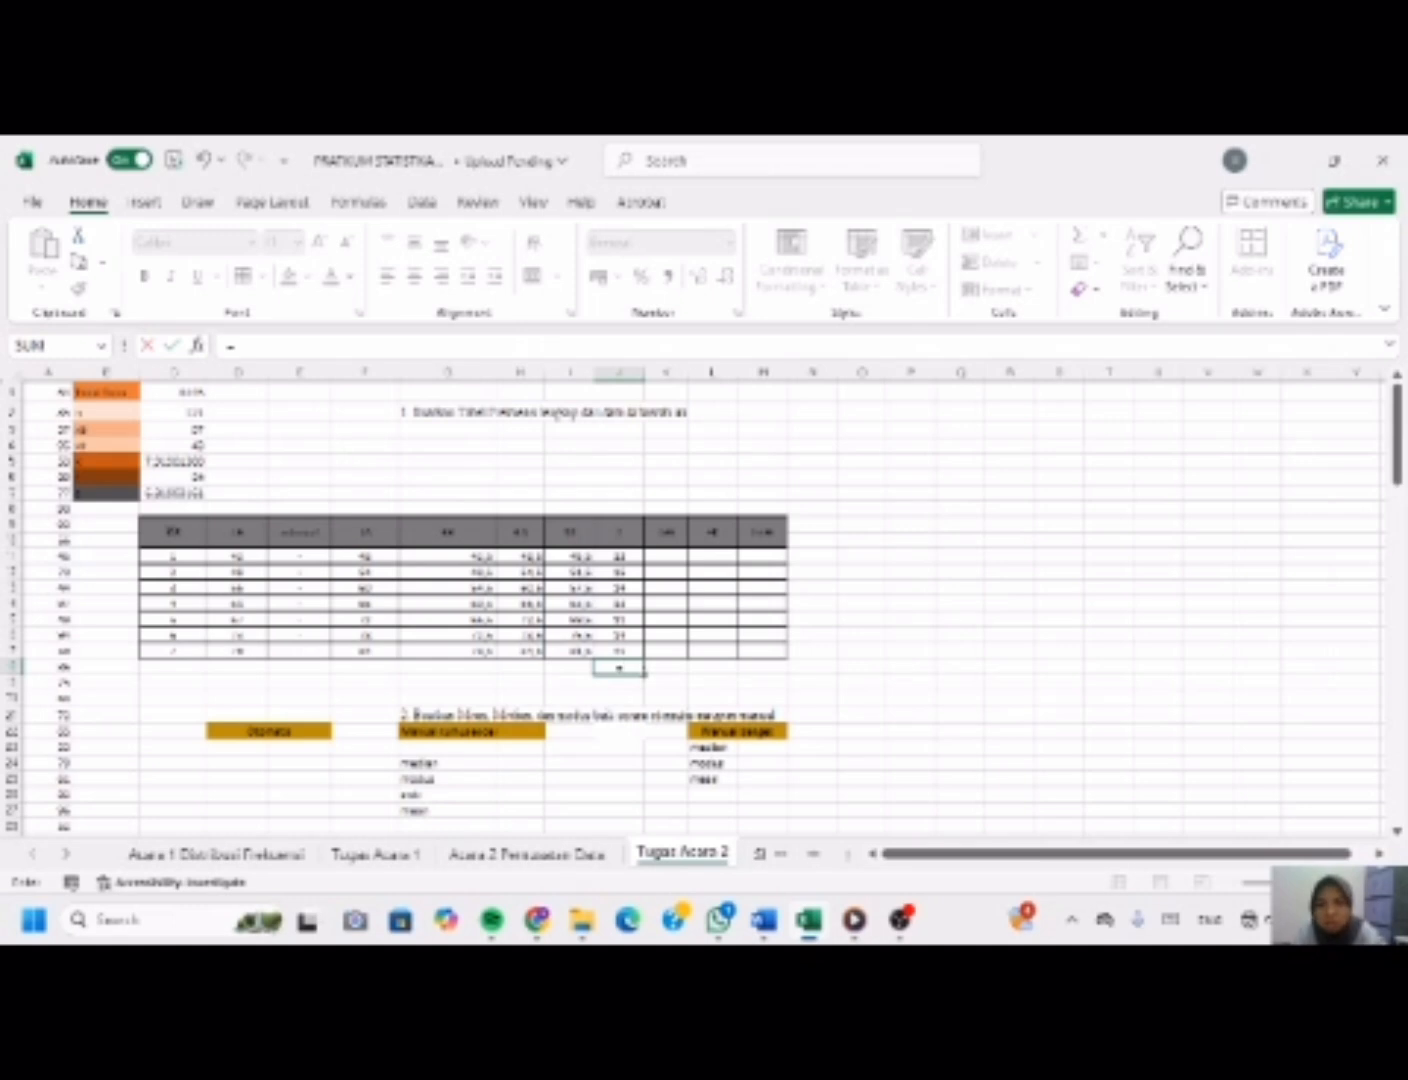
{"action": "type", "text": "SUM"}
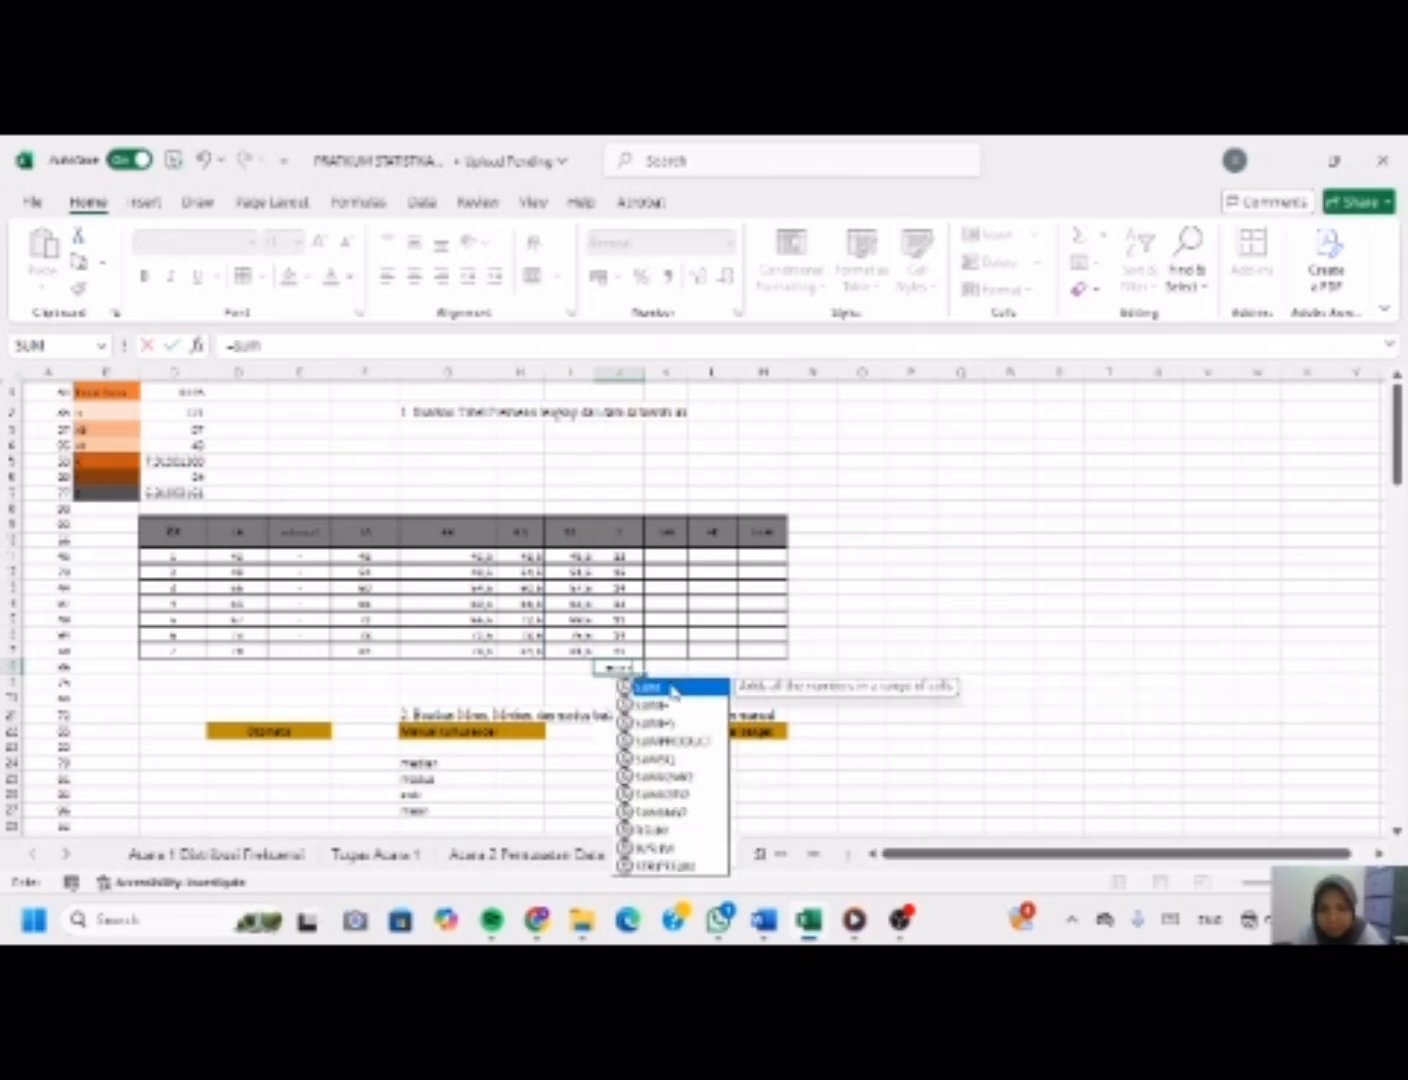
{"action": "double_click", "coordinate": [671, 689]}
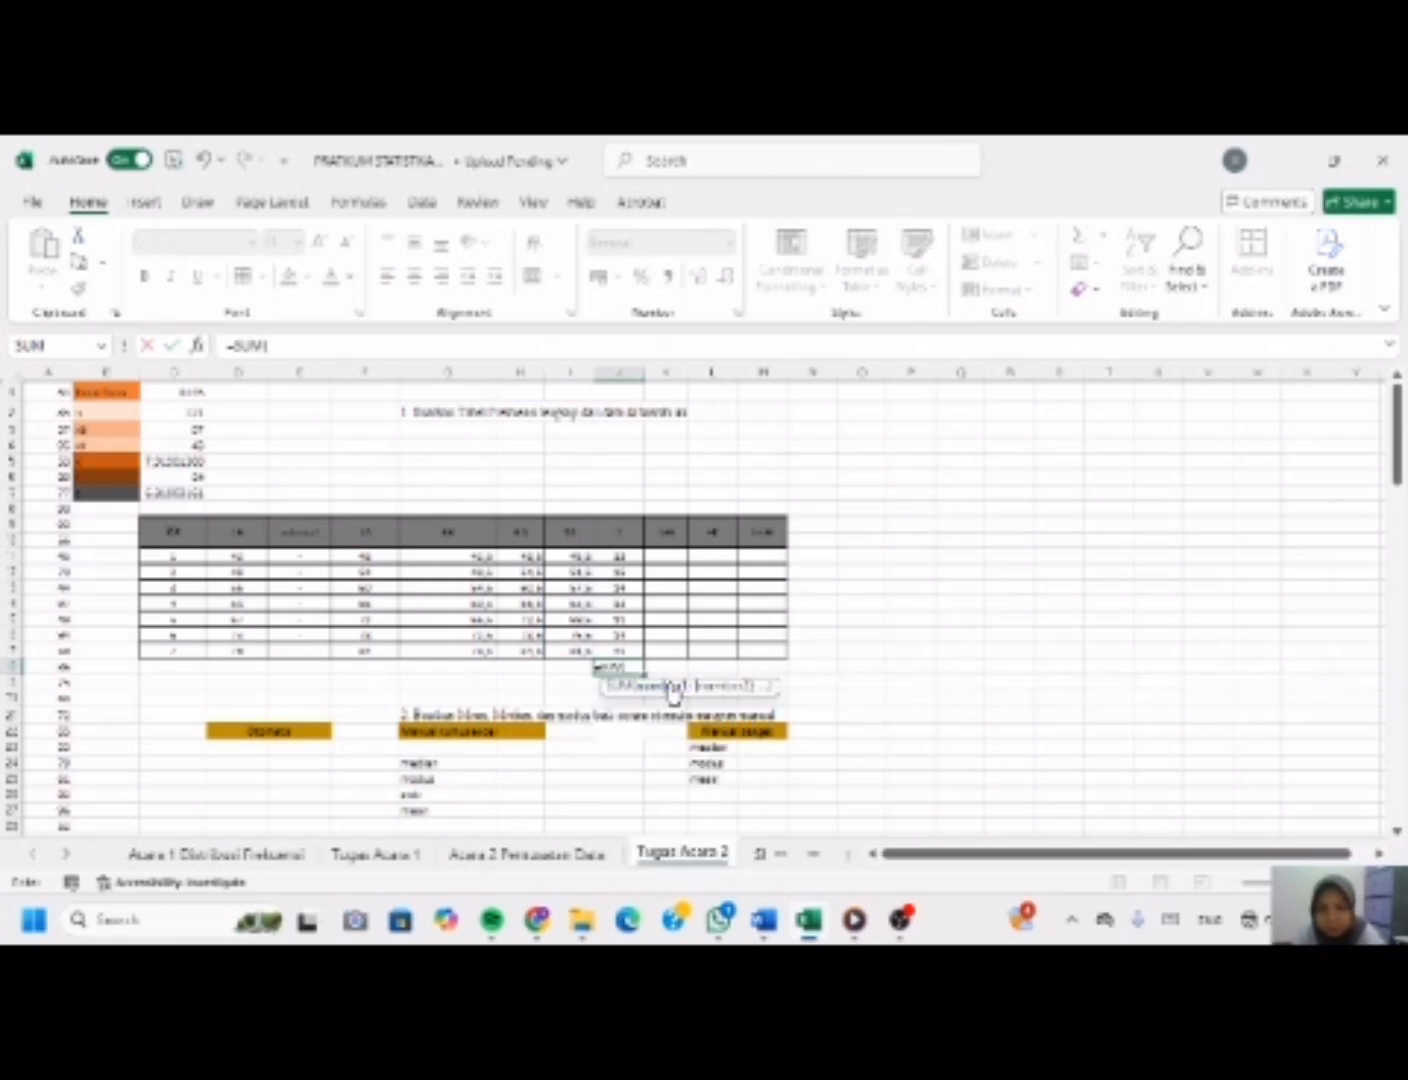
{"action": "left_click_drag", "start_coordinate": [620, 557], "coordinate": [617, 645]}
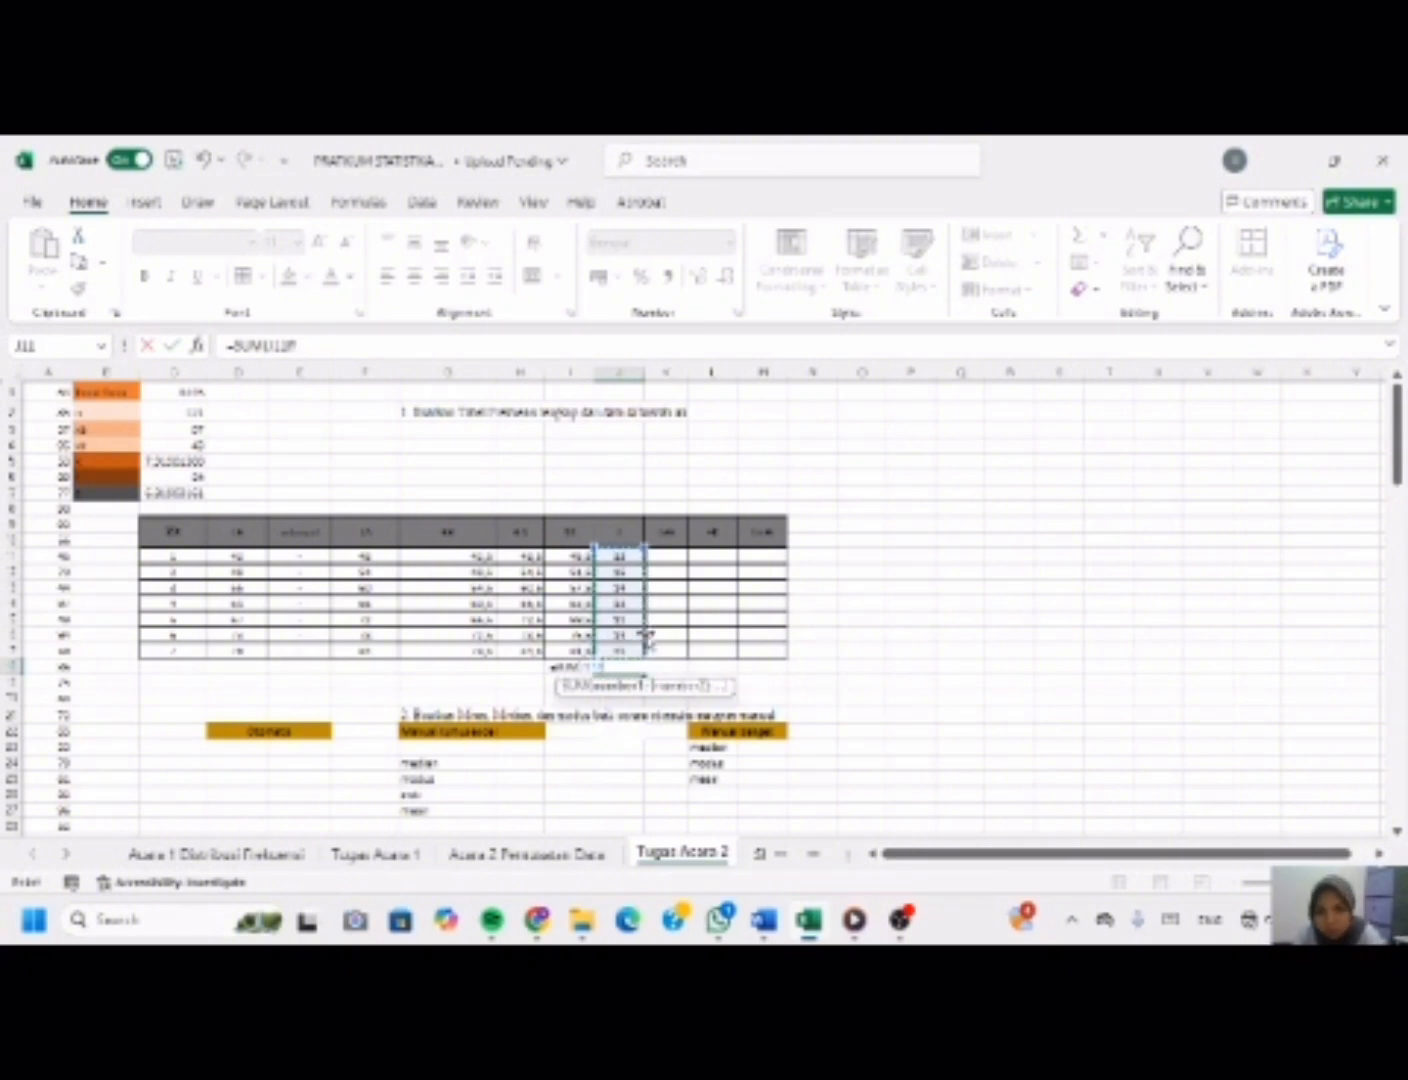
{"action": "key", "text": "Return"}
{"action": "key", "text": "Return"}
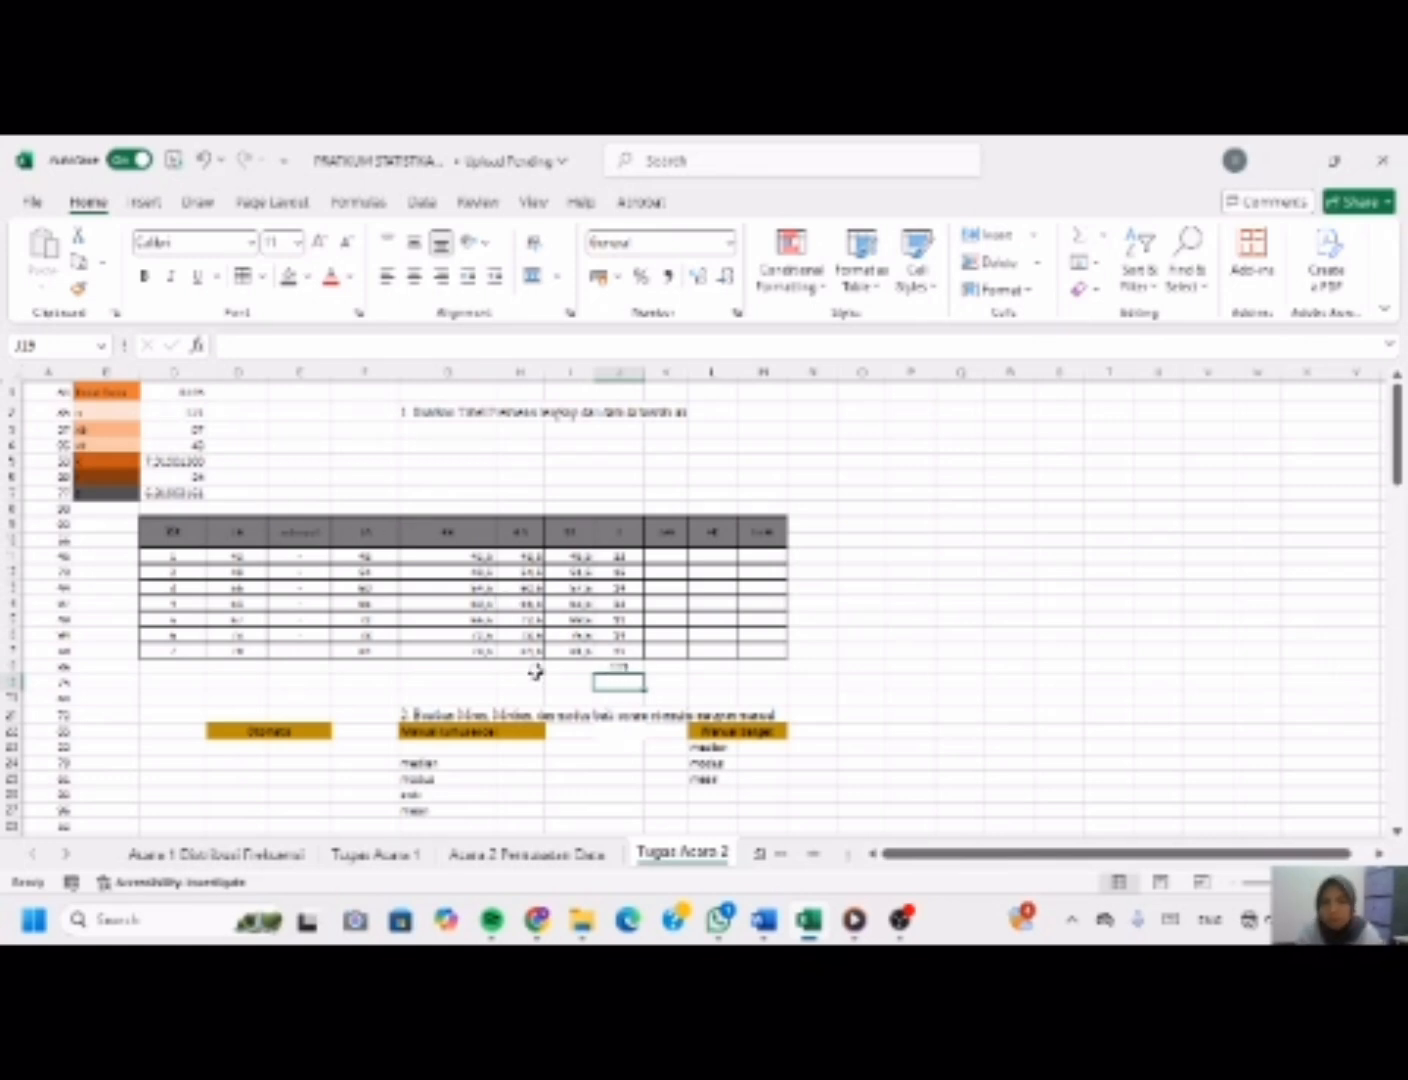
{"action": "key", "text": "Up"}
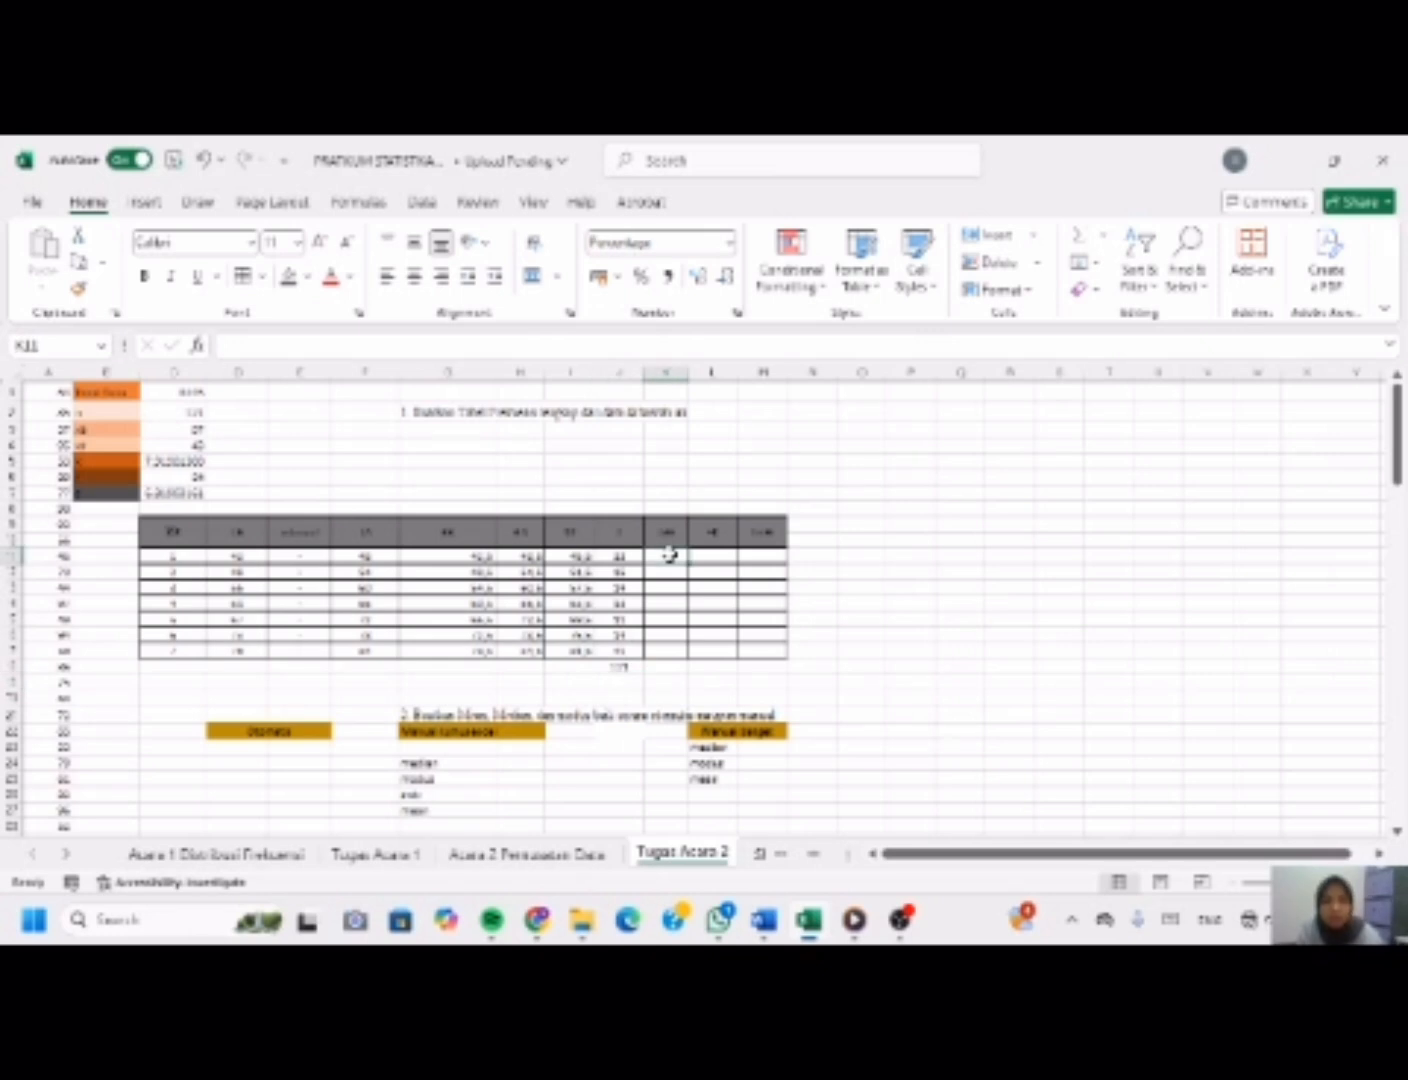
- Calculate the first class's relative frequency in cell K11 with the formula =J11/C2
{"action": "left_click", "coordinate": [661, 552]}
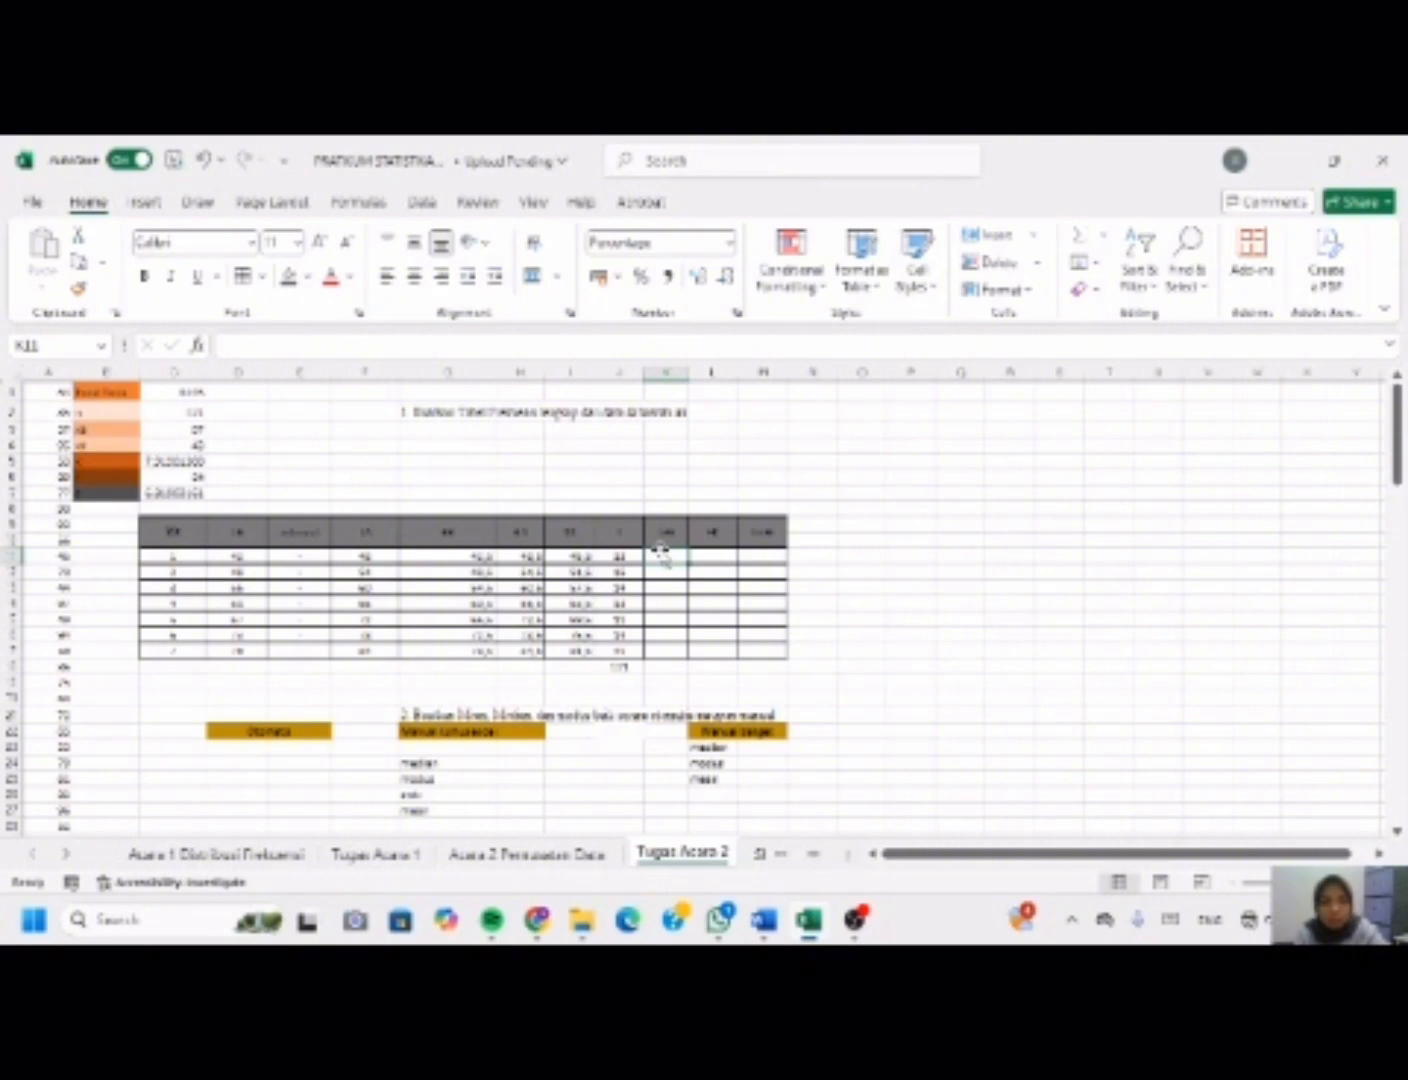
{"action": "type", "text": "="}
{"action": "left_click", "coordinate": [616, 557]}
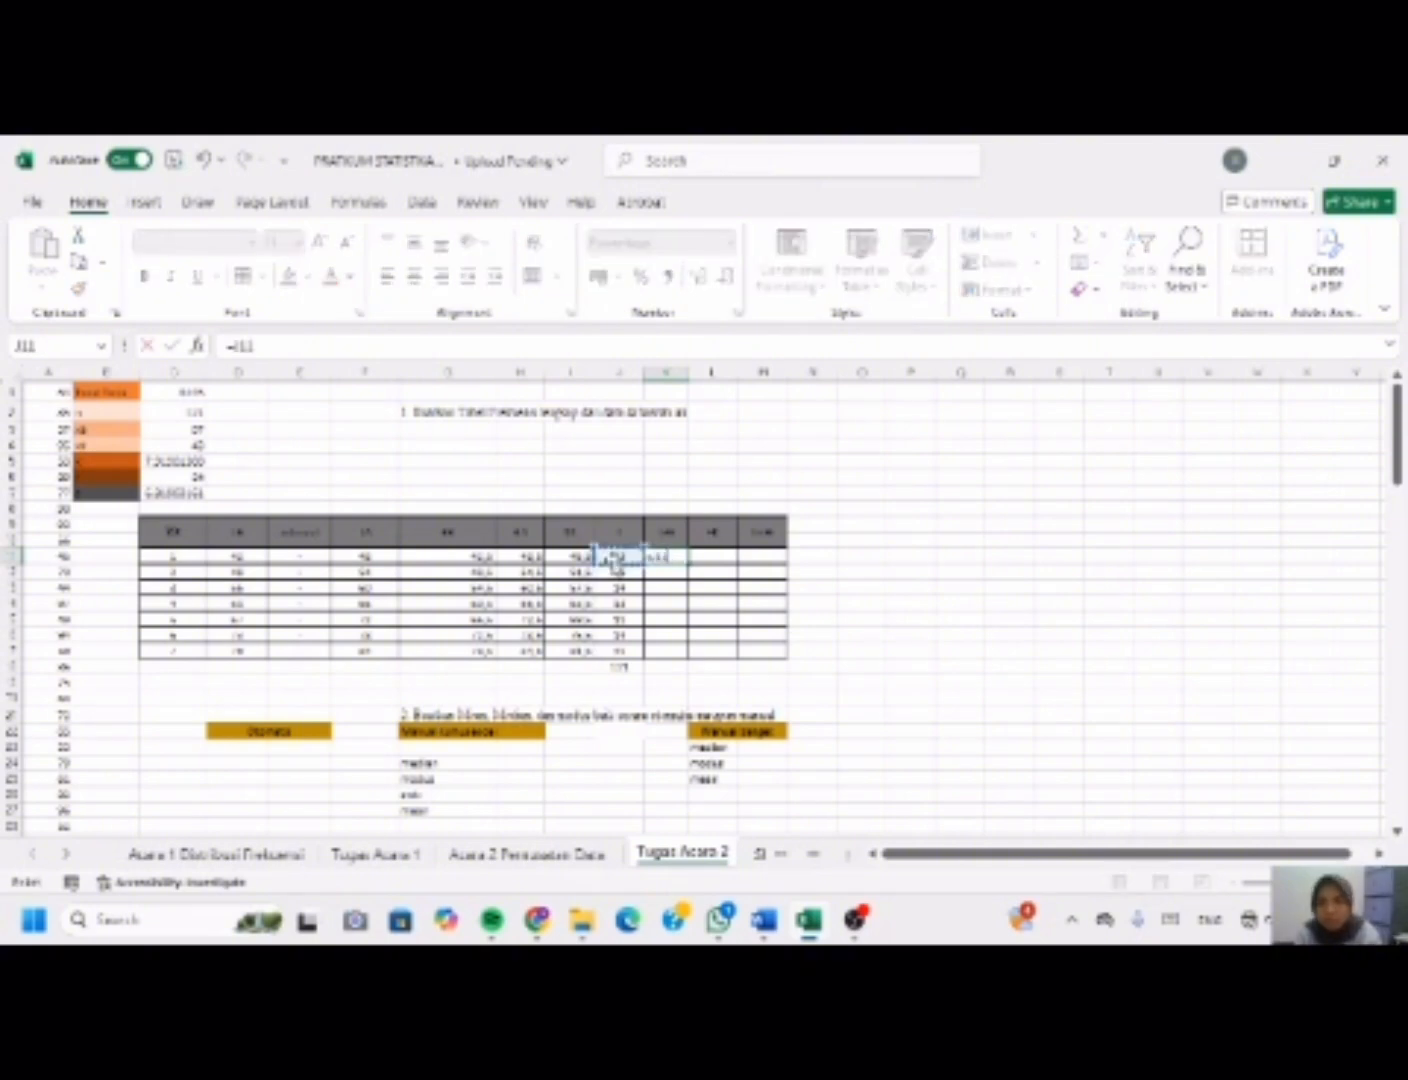
{"action": "type", "text": "/"}
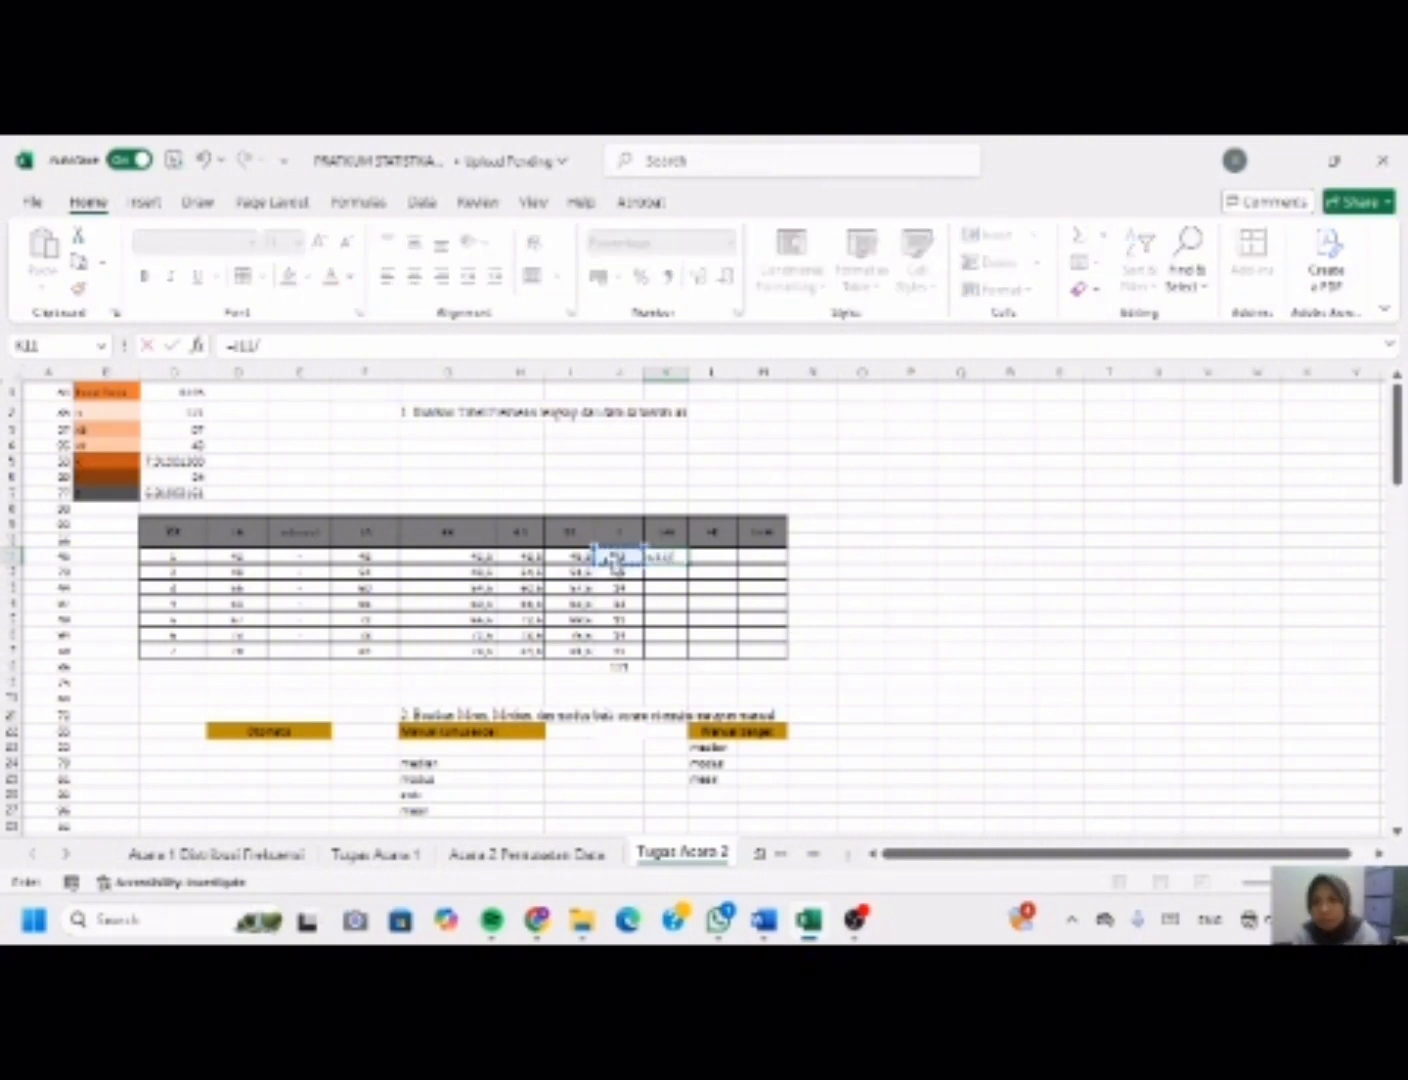
{"action": "left_click", "coordinate": [185, 412]}
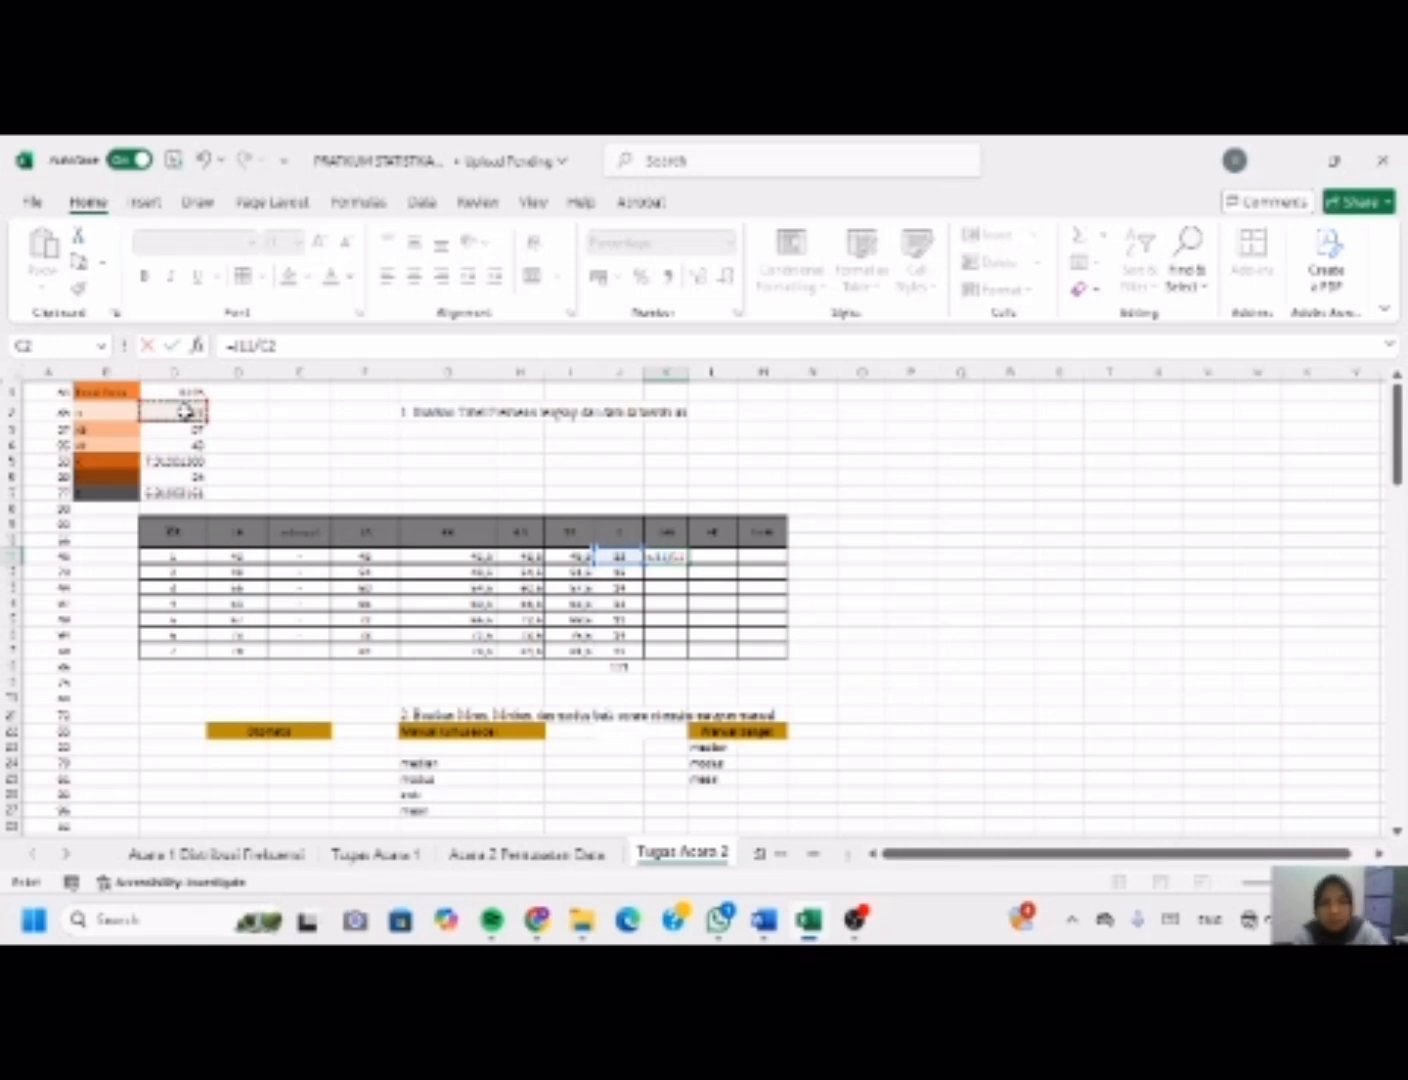
{"action": "key", "text": "Return"}
- Calculate the second and third classes' relative frequencies in K12 and K13 by dividing J12 and J13 by C2
{"action": "type", "text": "="}
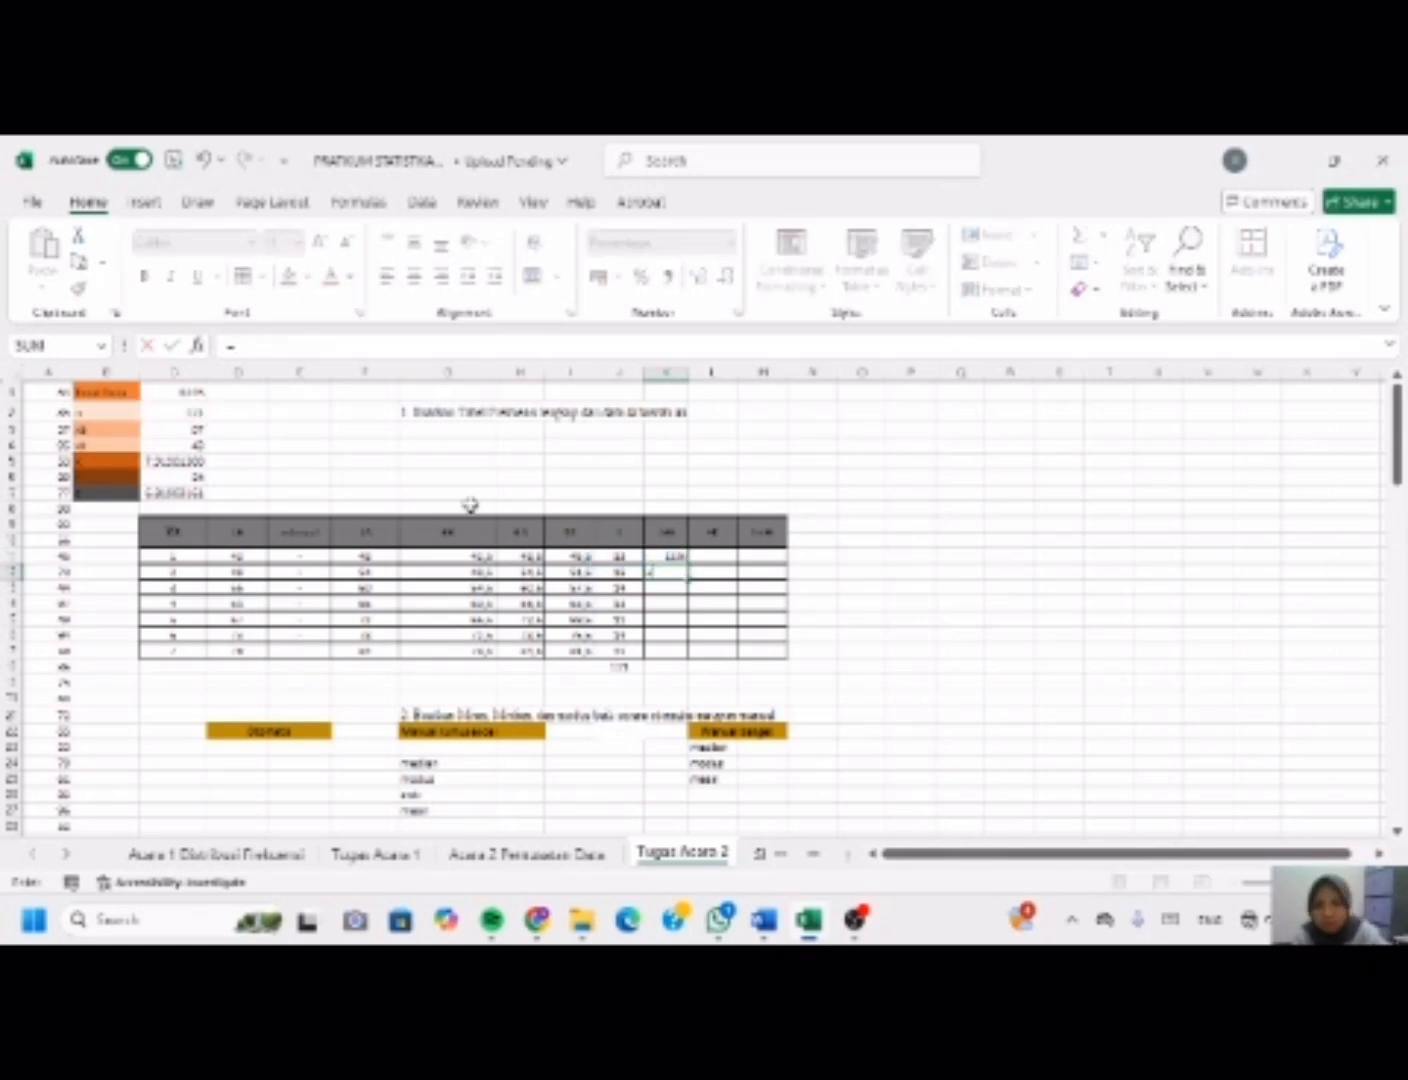
{"action": "left_click", "coordinate": [619, 572]}
{"action": "type", "text": "/"}
{"action": "left_click", "coordinate": [180, 407]}
{"action": "key", "text": "Return"}
{"action": "type", "text": "="}
{"action": "left_click", "coordinate": [619, 588]}
{"action": "type", "text": "/"}
{"action": "left_click", "coordinate": [180, 407]}
{"action": "key", "text": "Return"}
- Calculate the remaining classes' relative frequencies in K14 through K17 by dividing each class's column J frequency by C2
{"action": "type", "text": "="}
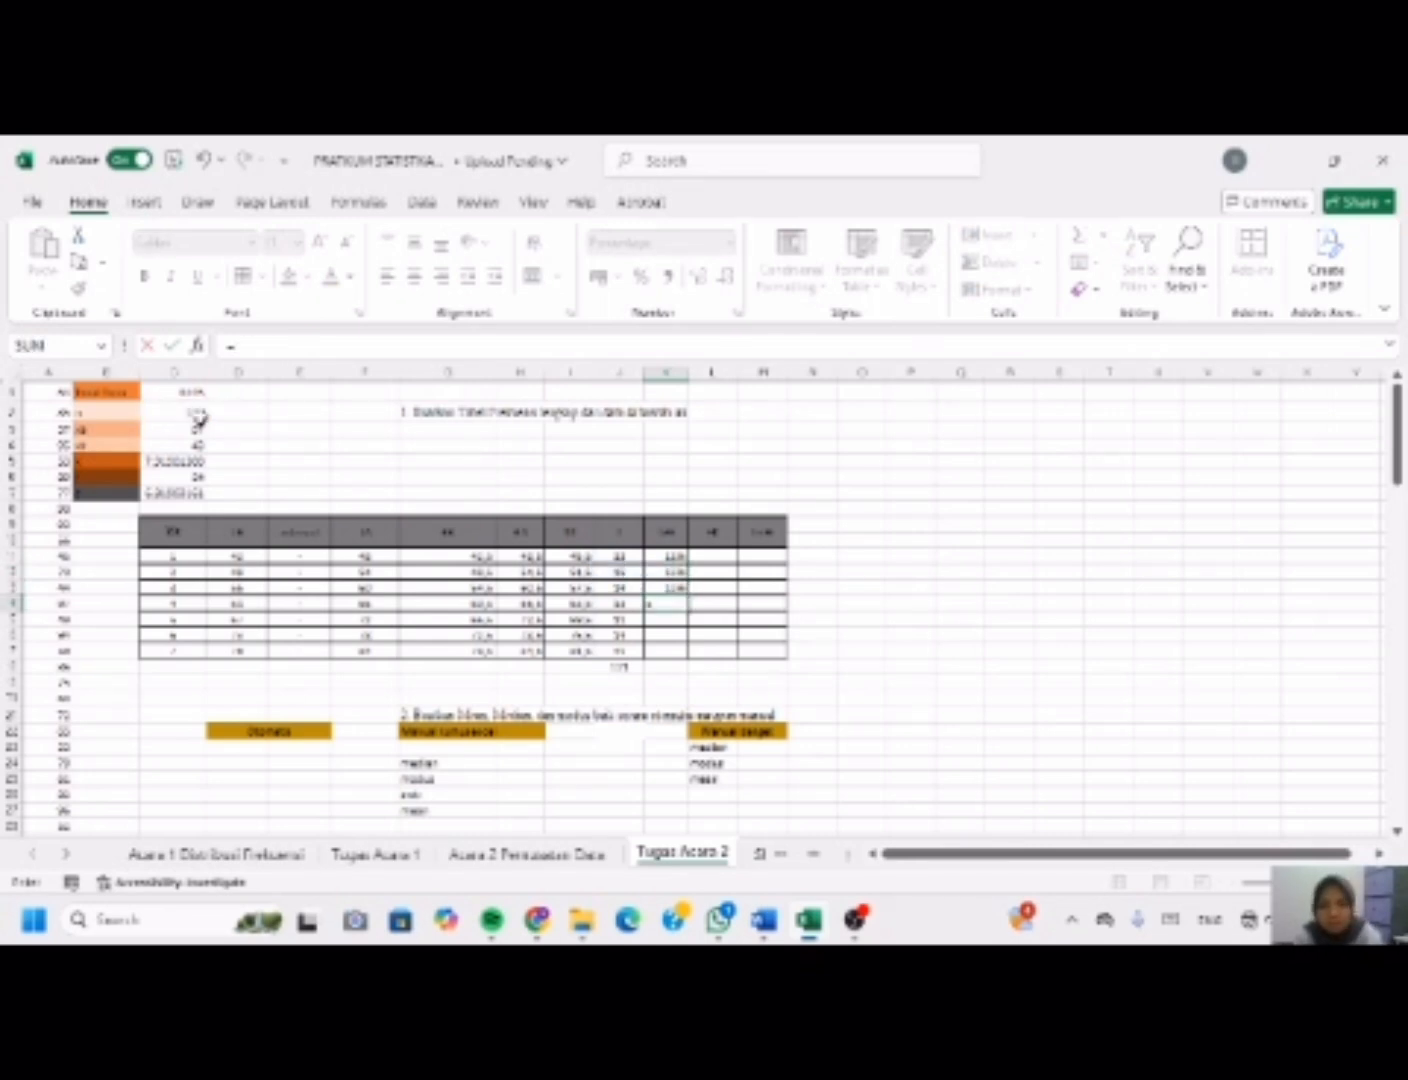
{"action": "left_click", "coordinate": [619, 604]}
{"action": "type", "text": "/"}
{"action": "left_click", "coordinate": [197, 414]}
{"action": "key", "text": "Return"}
{"action": "type", "text": "="}
{"action": "left_click", "coordinate": [619, 620]}
{"action": "key", "text": "Return"}
- Total the relative frequencies K11:K17 in cell K18 with a SUM formula
{"action": "type", "text": "=sum"}
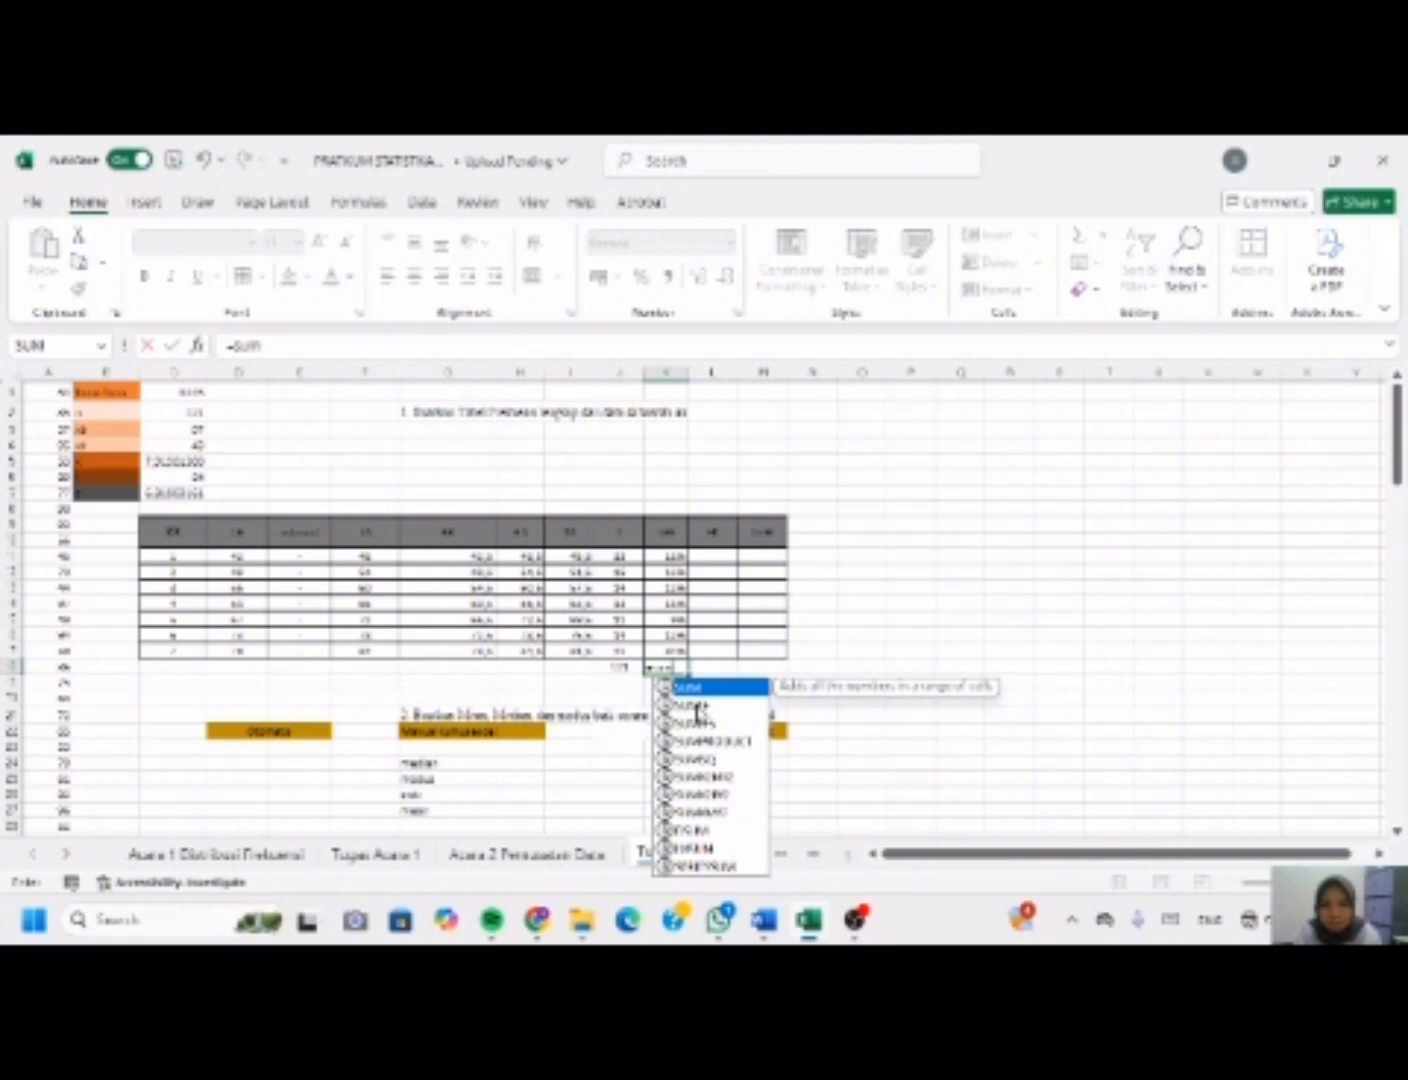
{"action": "double_click", "coordinate": [700, 688]}
{"action": "left_click_drag", "start_coordinate": [667, 556], "coordinate": [670, 650]}
{"action": "key", "text": "Return"}
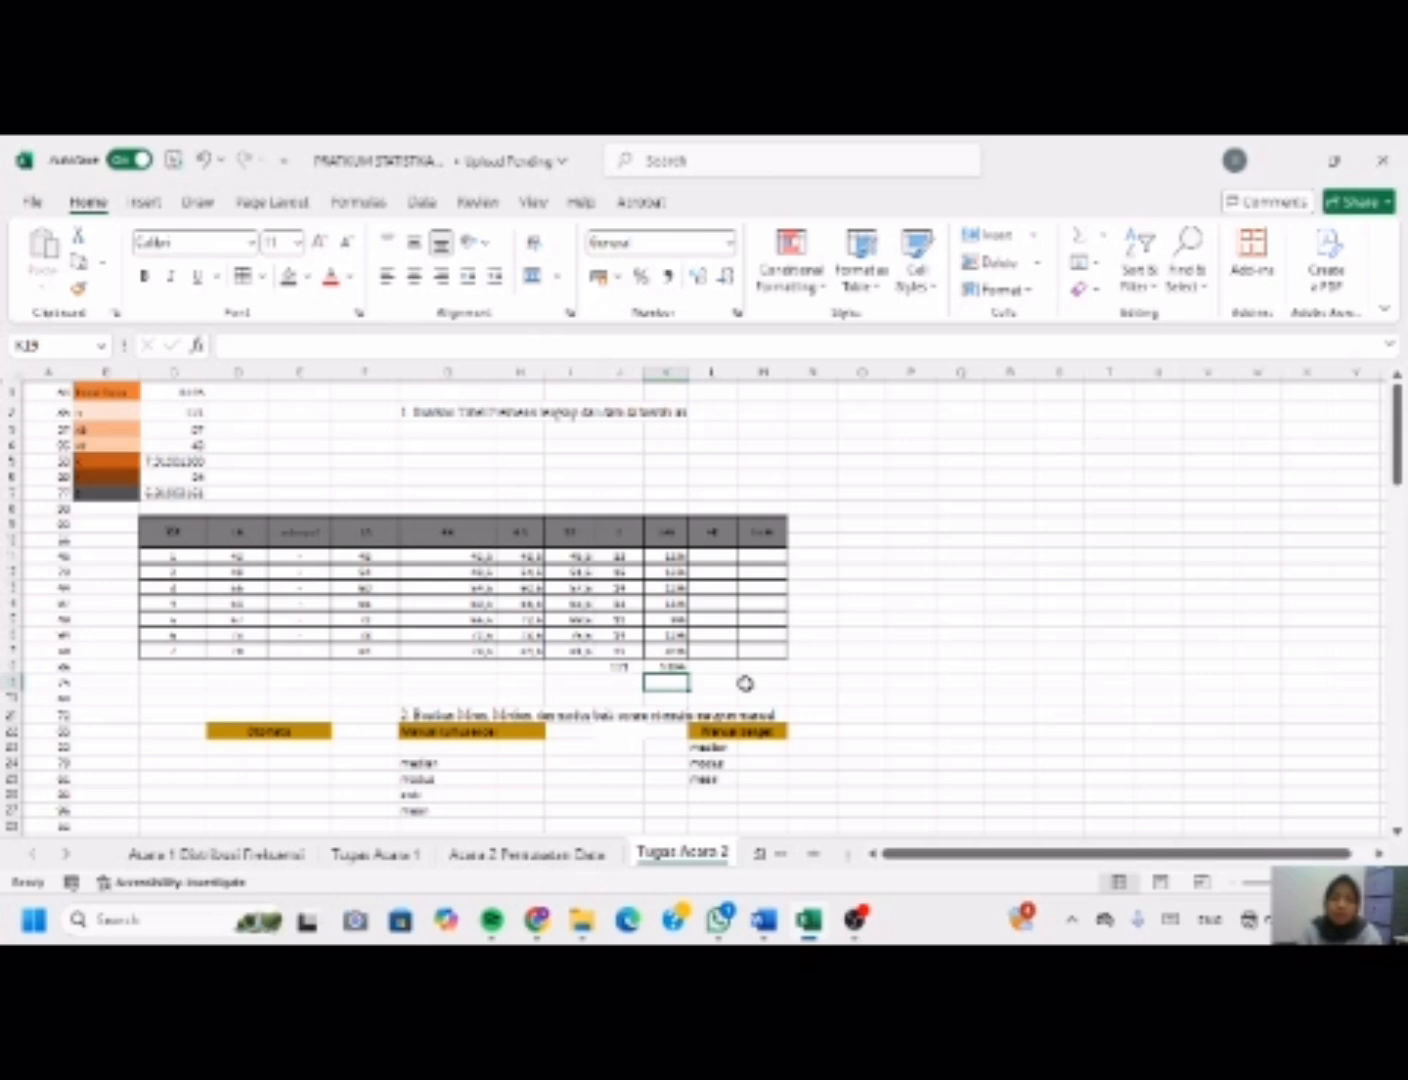
- Enter 13 in cell L11 as the first class's cumulative frequency
{"action": "left_click", "coordinate": [700, 555]}
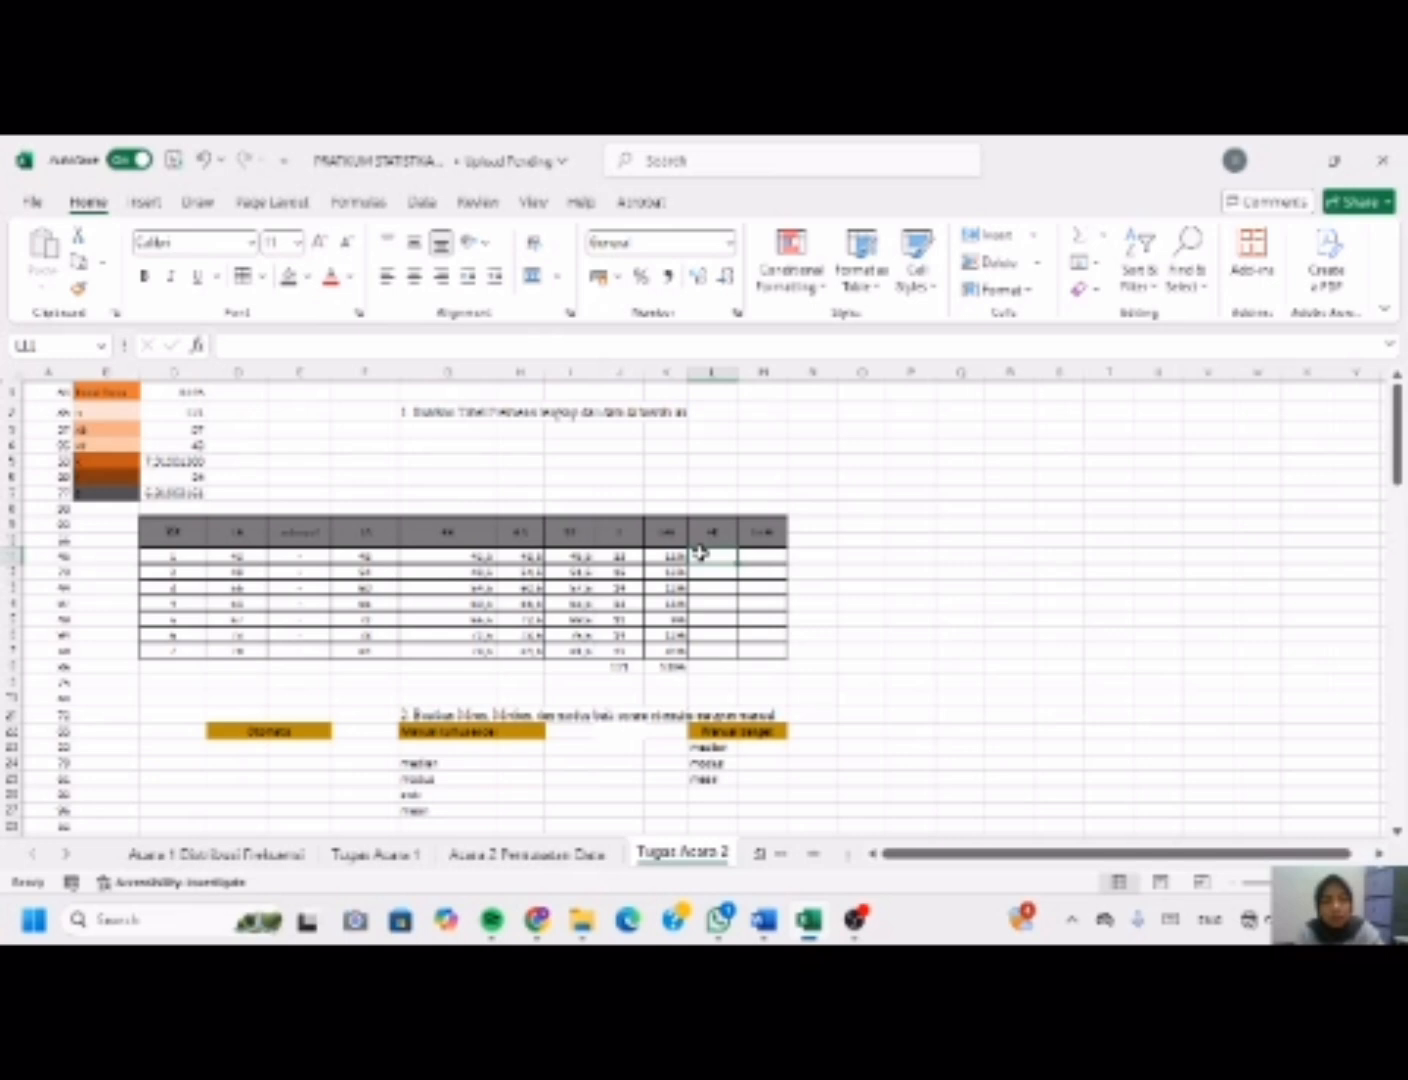
{"action": "type", "text": "13"}
{"action": "key", "text": "Return"}
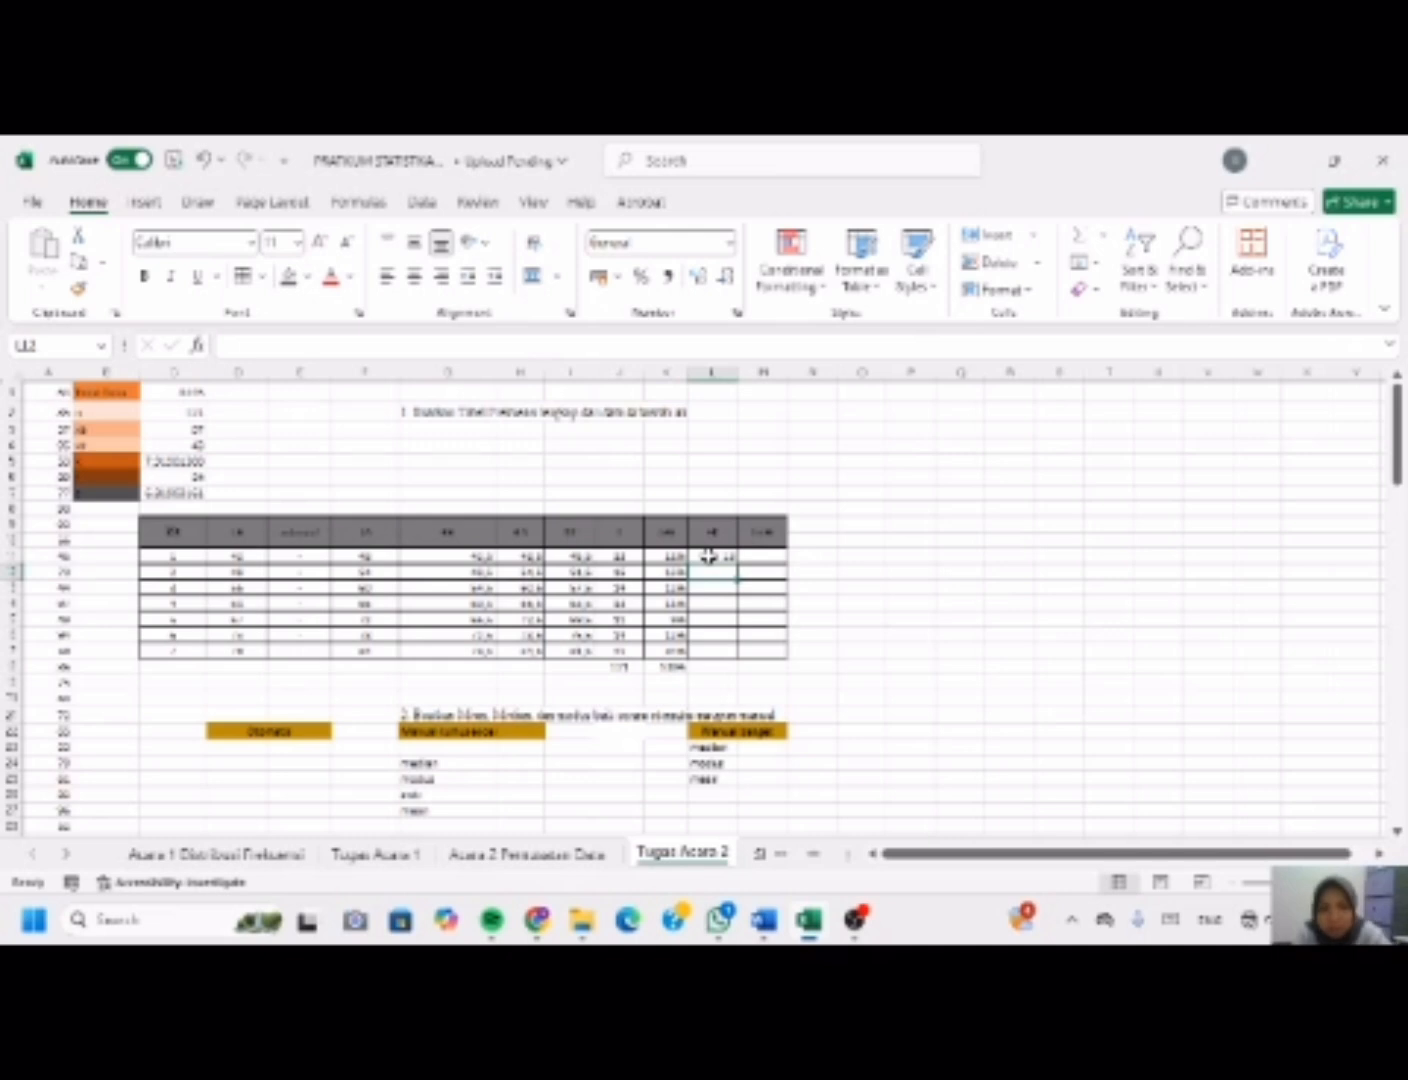
- Calculate the second class's cumulative frequency in cell L12 with the formula =L11+J12 and fill it down through L17
{"action": "type", "text": "="}
{"action": "left_click", "coordinate": [709, 556]}
{"action": "type", "text": "*"}
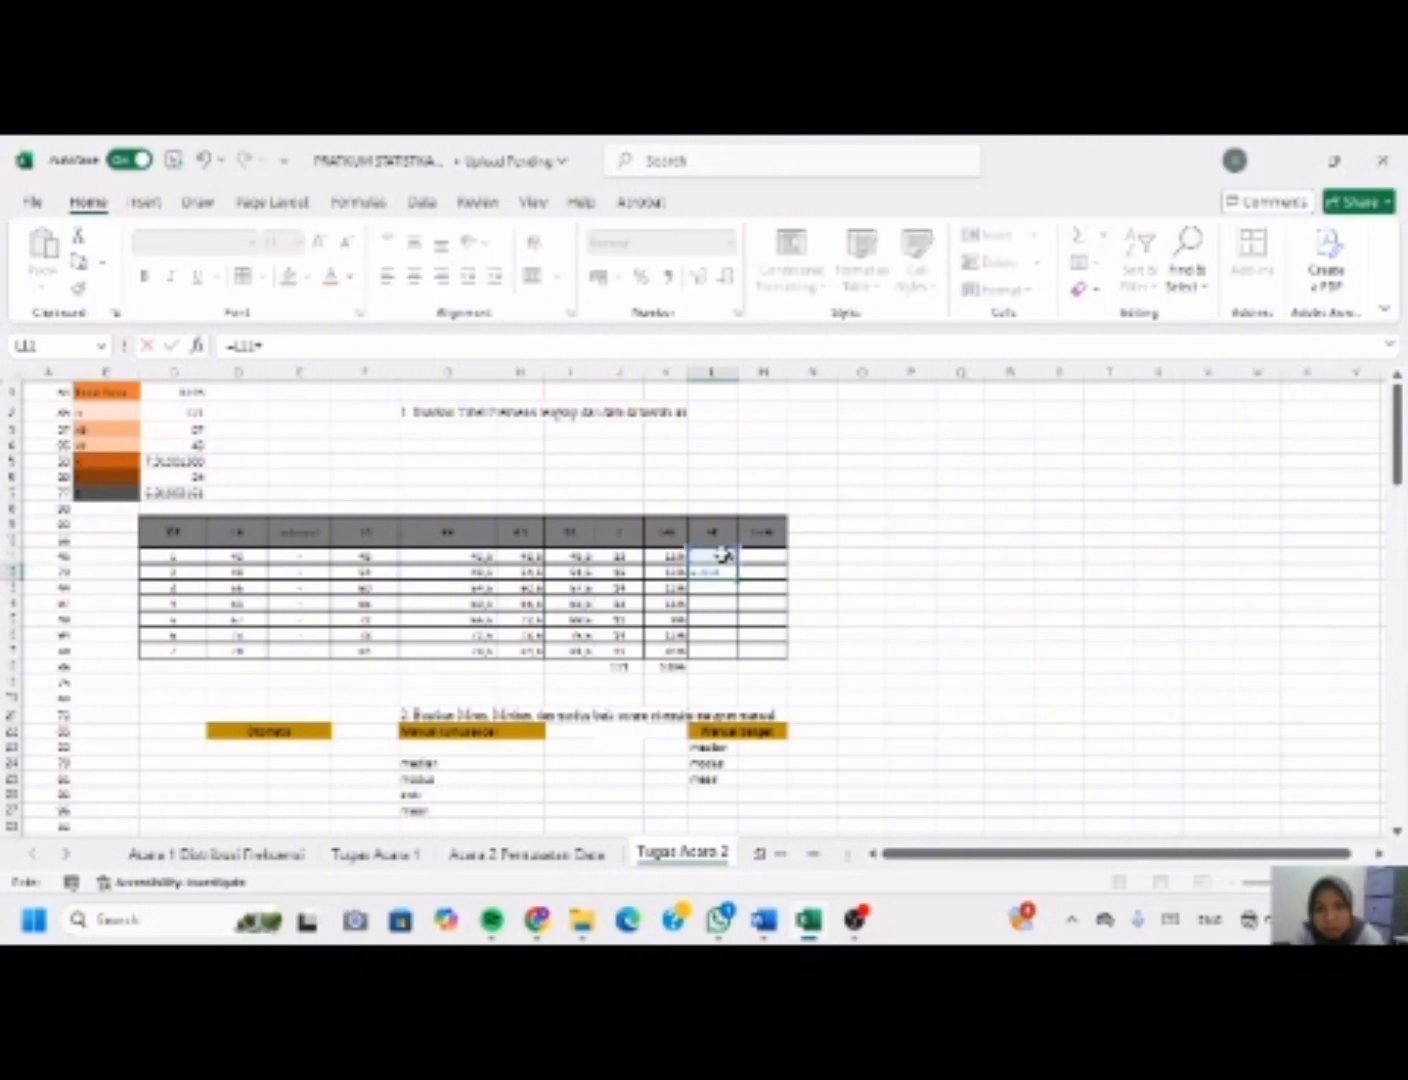
{"action": "left_click", "coordinate": [617, 570]}
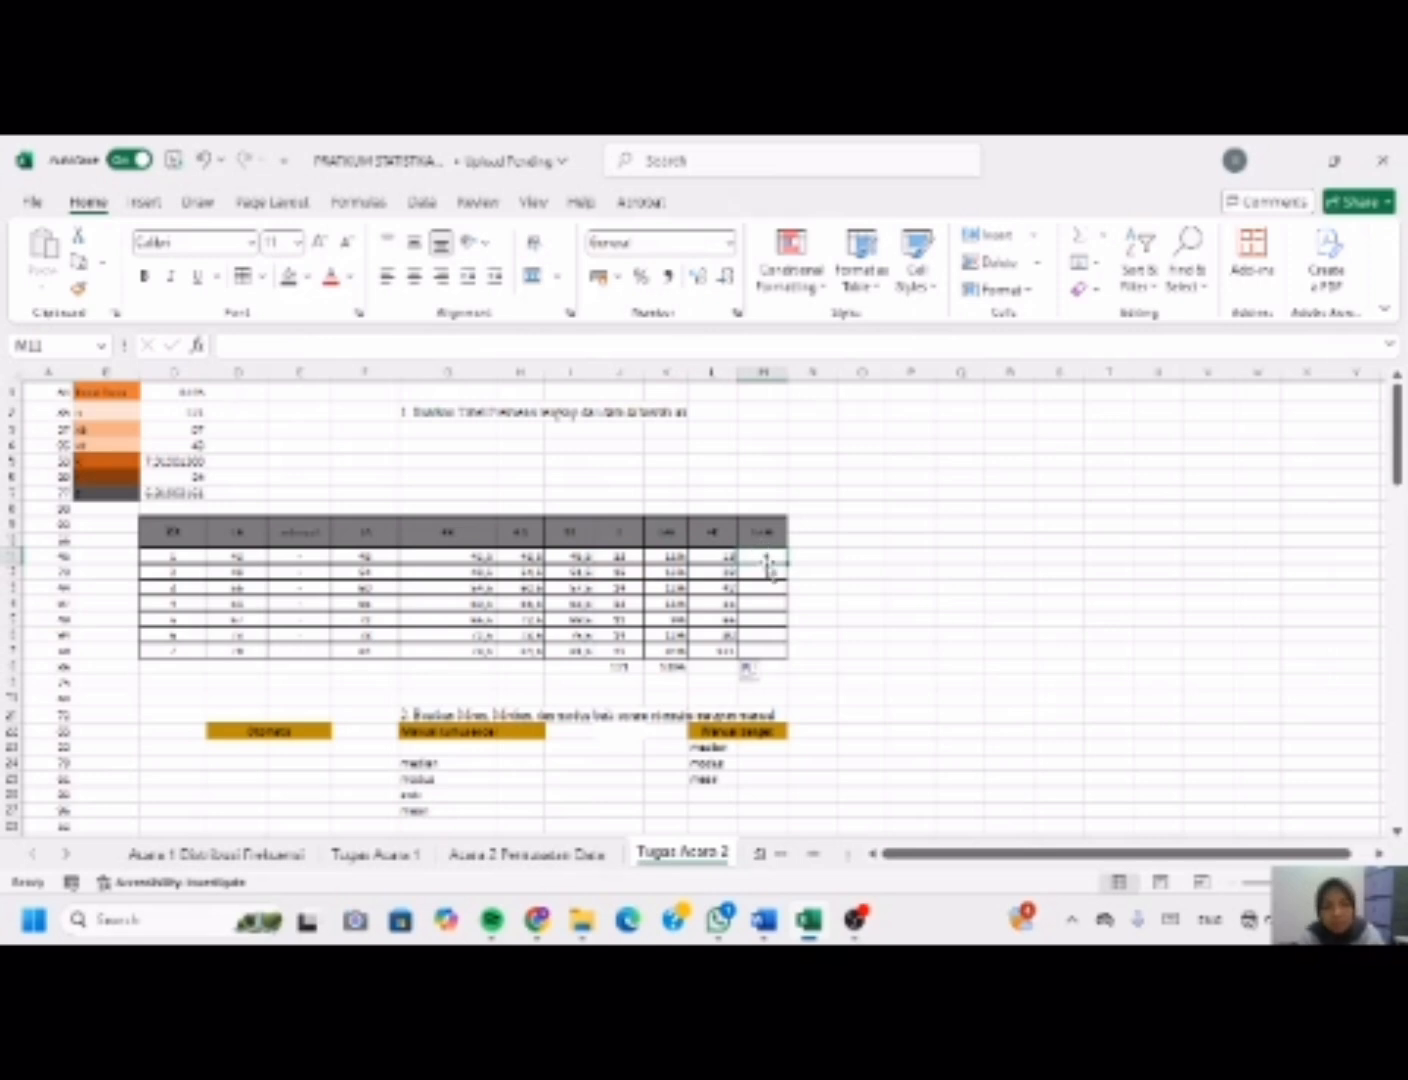
- Calculate the first class's relative cumulative frequency in cell M11 with the formula =L11/C2
{"action": "type", "text": "="}
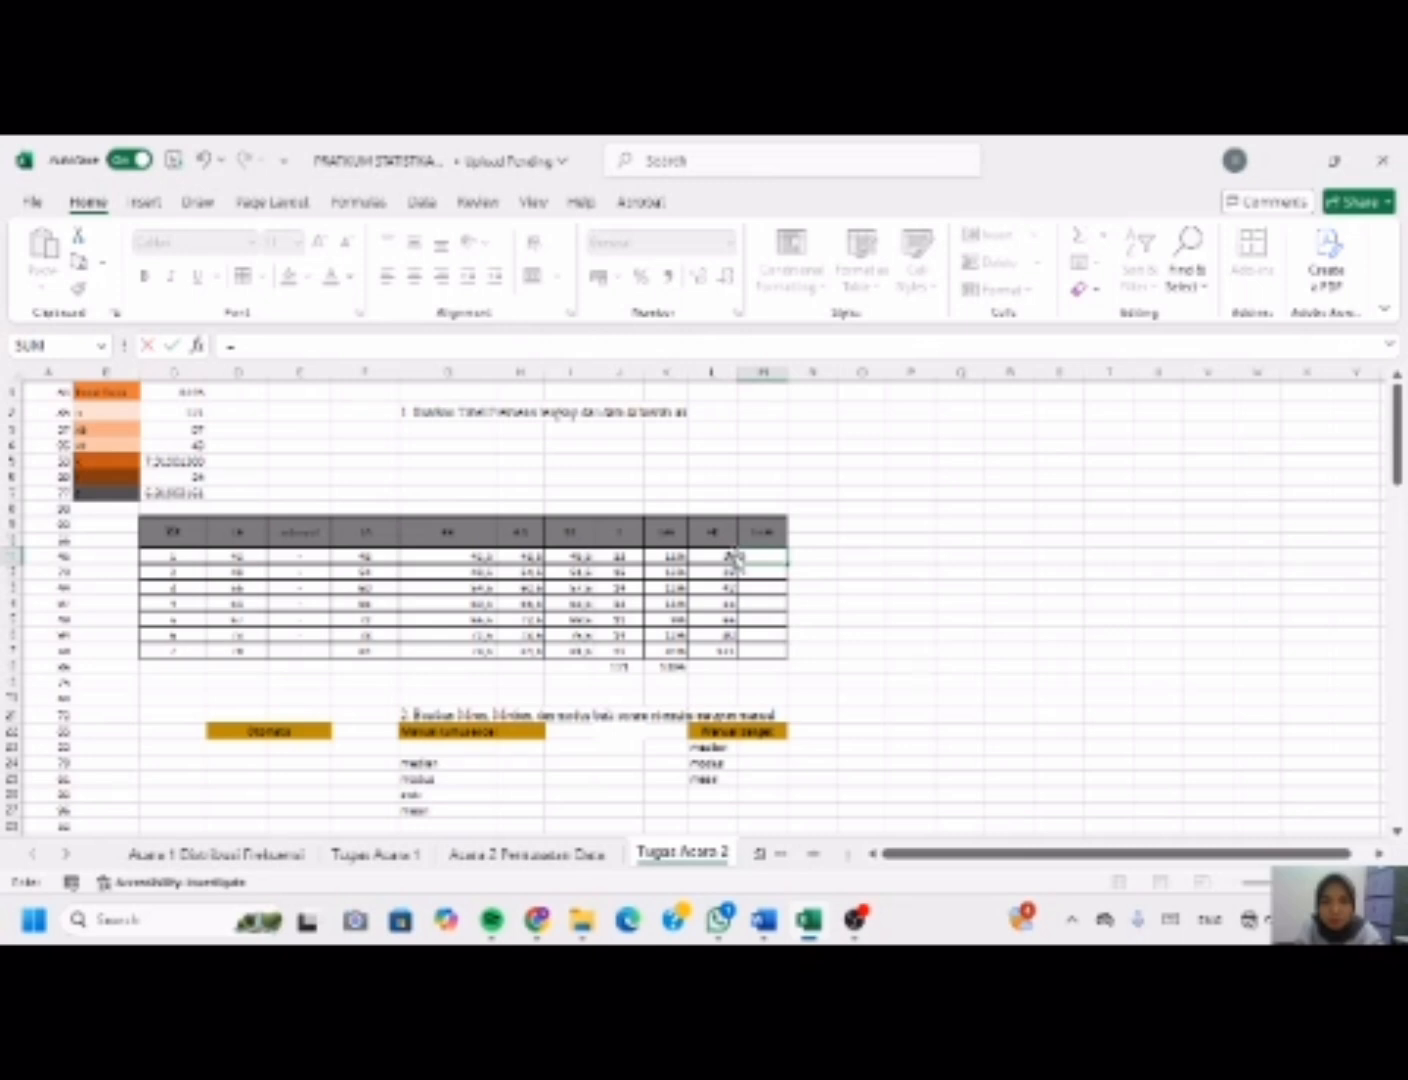
{"action": "left_click", "coordinate": [735, 558]}
{"action": "type", "text": "/"}
{"action": "left_click", "coordinate": [193, 413]}
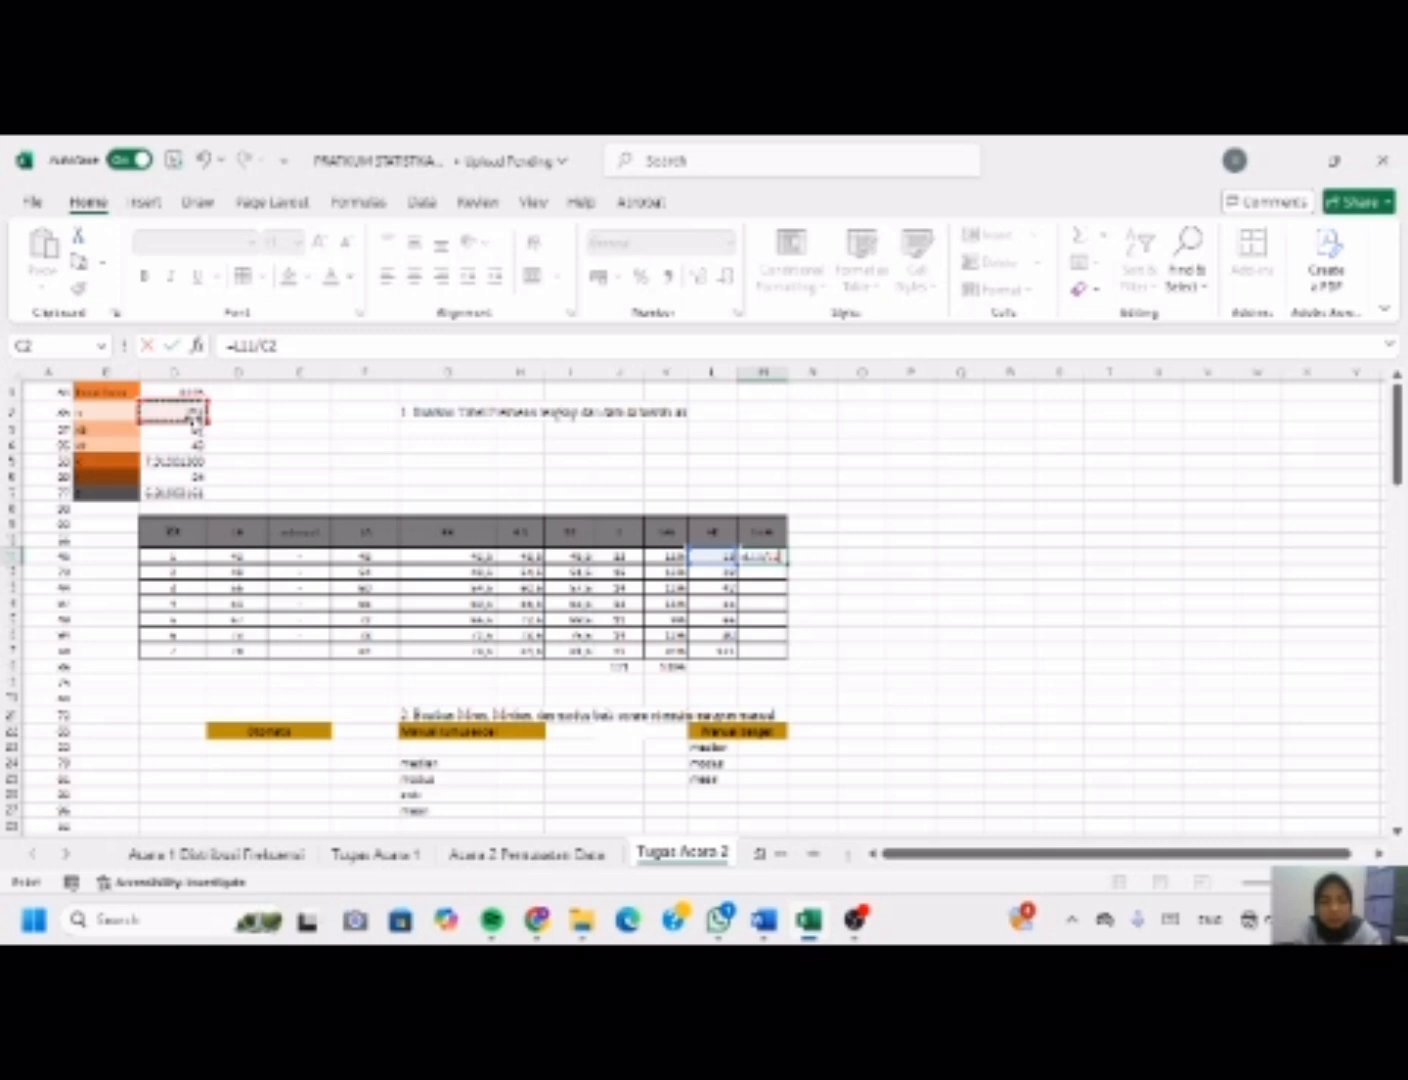
{"action": "key", "text": "Return"}
- Calculate the remaining classes' relative cumulative frequencies in M12 through M17 by dividing each class's column L value by C2
{"action": "type", "text": "="}
{"action": "left_click", "coordinate": [708, 573]}
{"action": "type", "text": "/"}
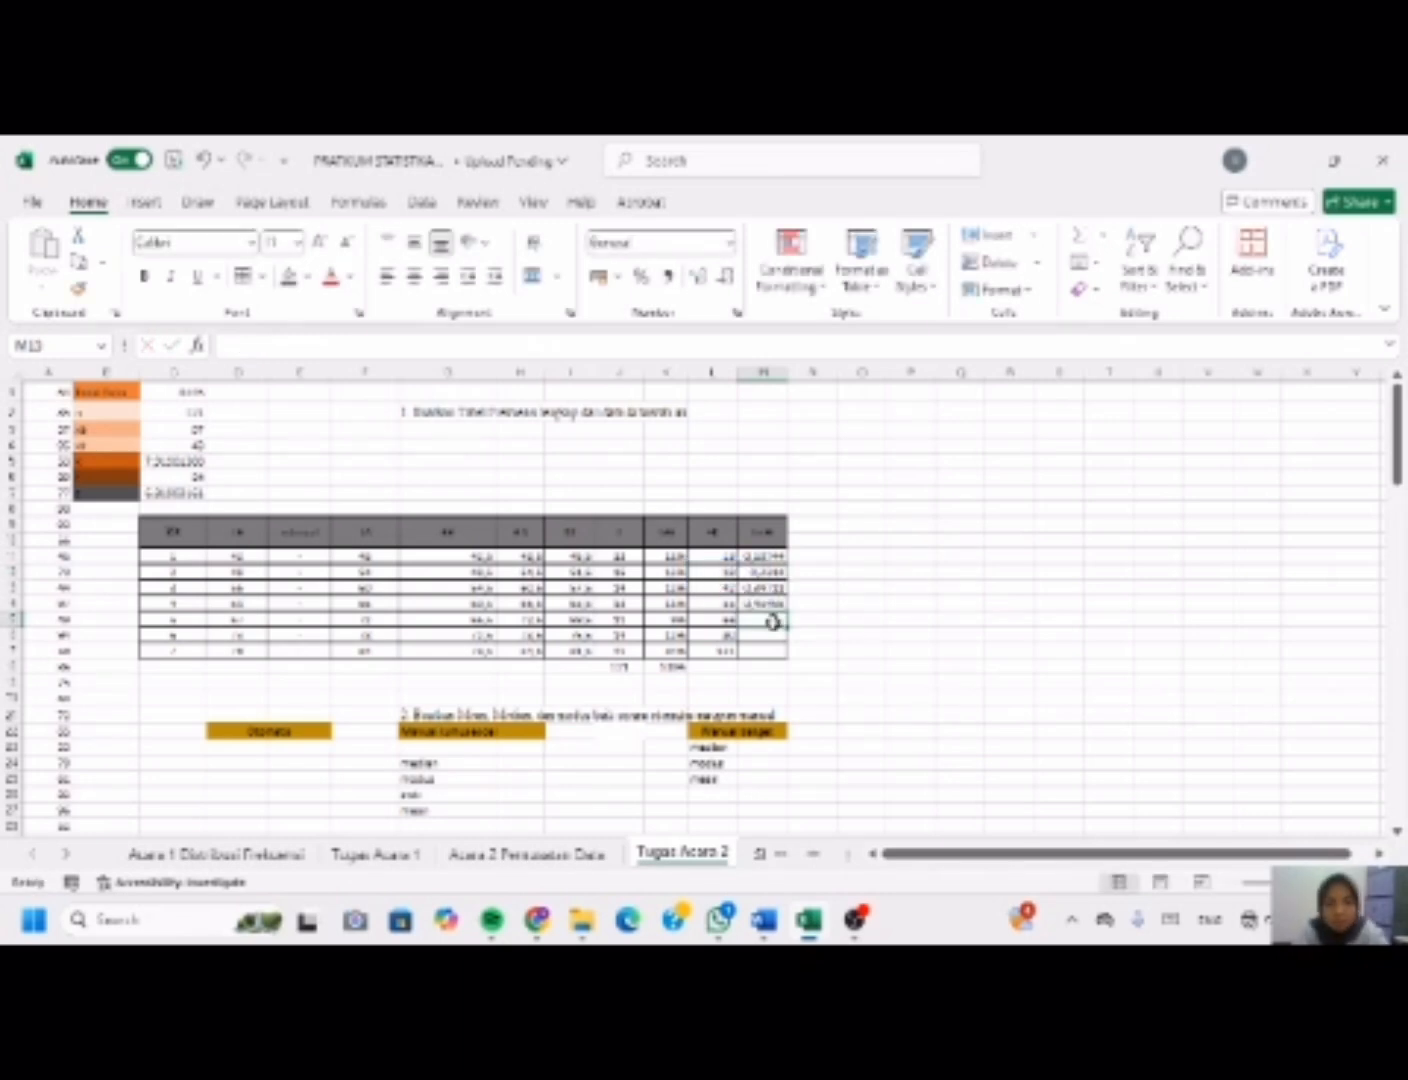
{"action": "type", "text": "="}
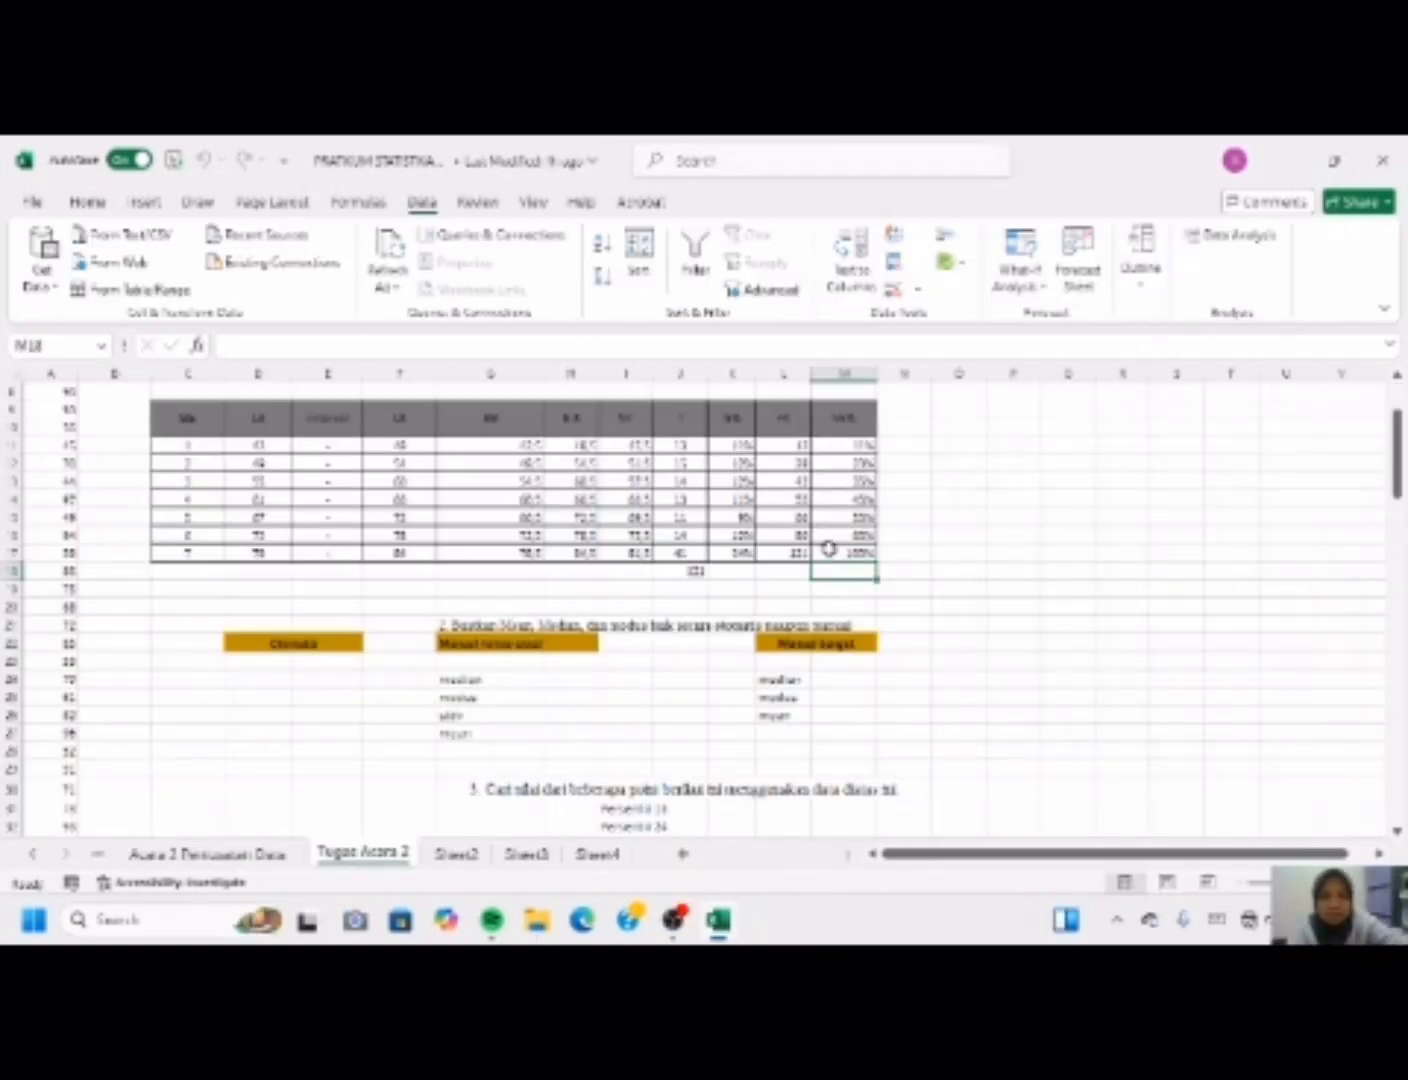
{"action": "left_click", "coordinate": [829, 549]}
{"action": "key", "text": "Down"}
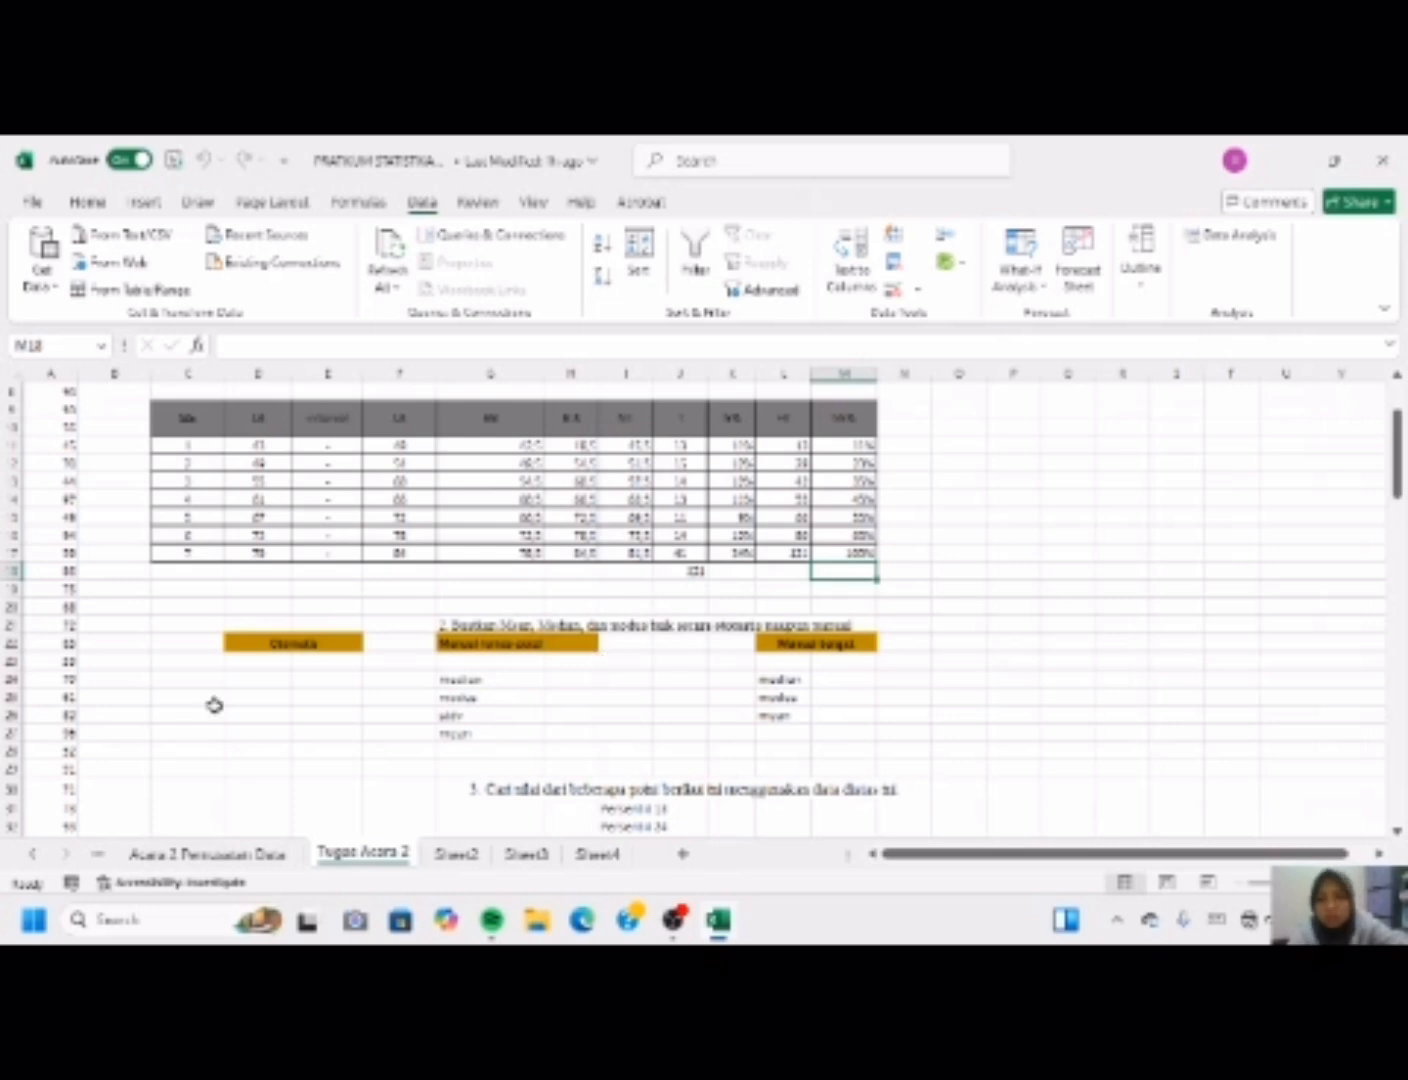
- Set up a Descriptive Statistics analysis with Summary statistics enabled and the whole of column A as the input range
{"action": "left_click", "coordinate": [255, 677]}
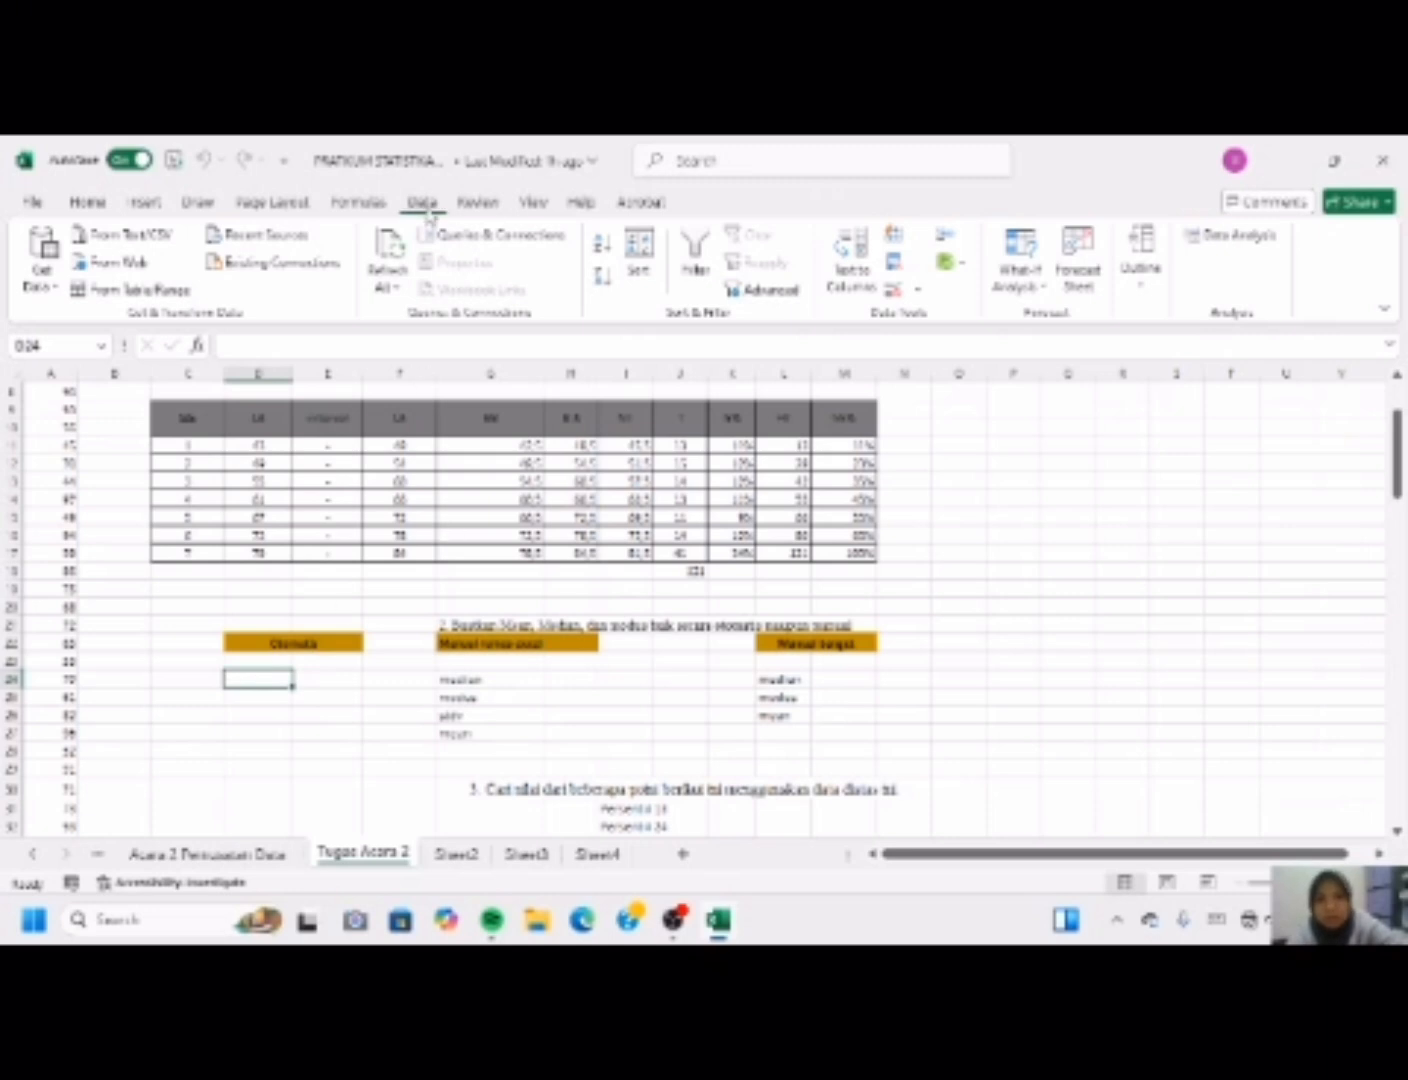
{"action": "left_click", "coordinate": [1232, 235]}
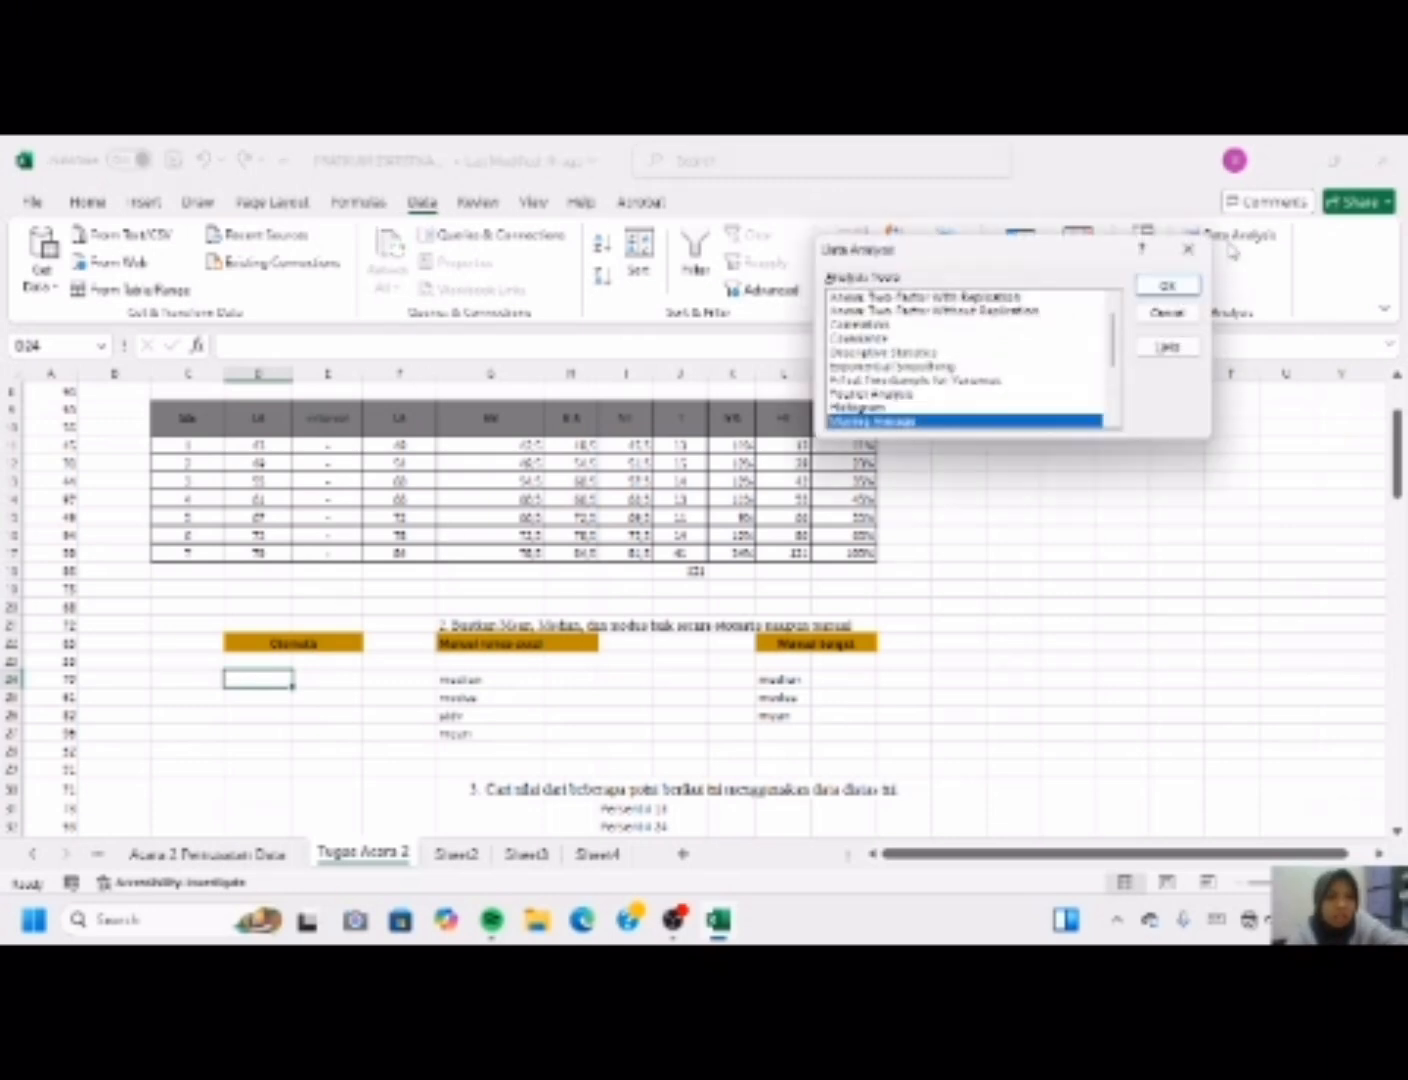
{"action": "double_click", "coordinate": [866, 352]}
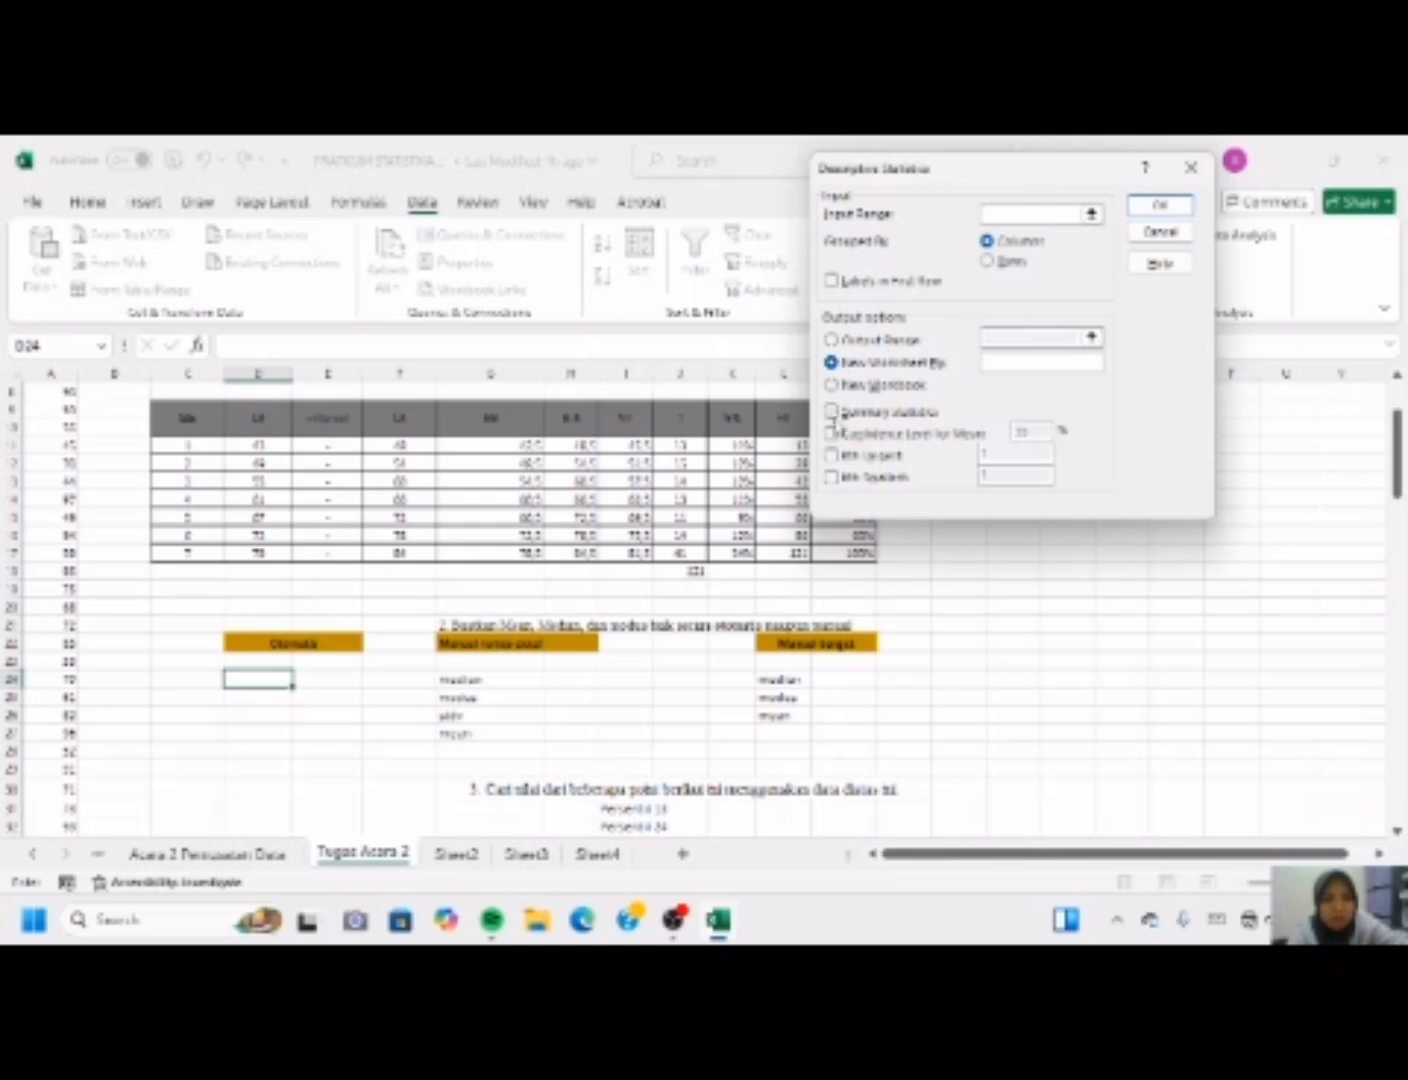
{"action": "left_click", "coordinate": [833, 414]}
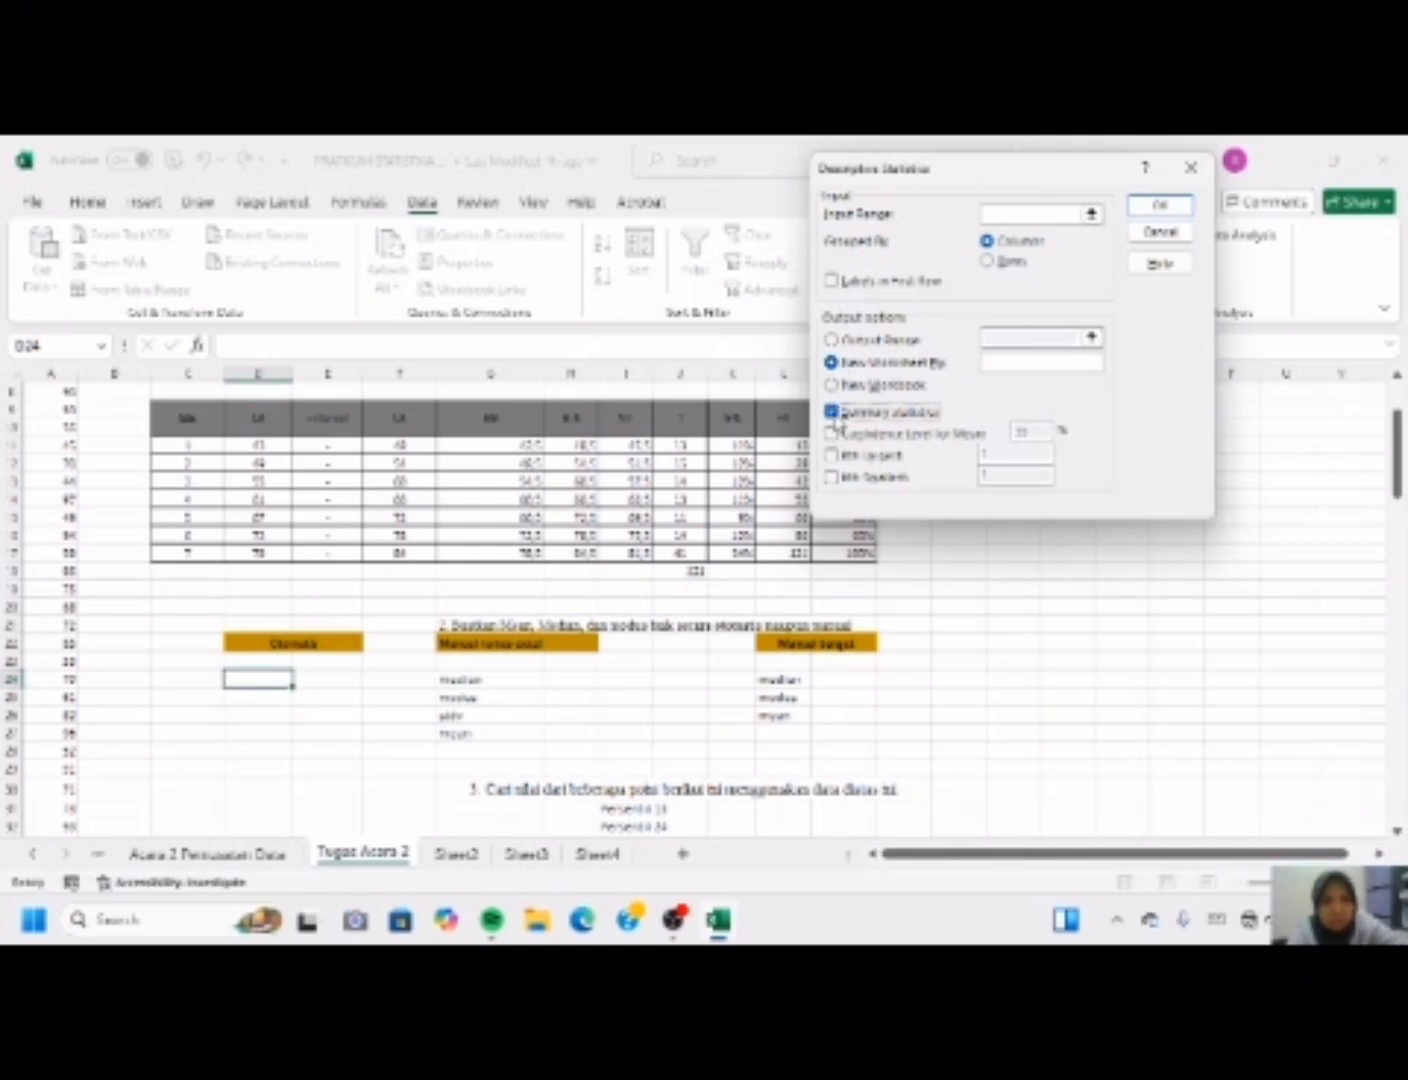
{"action": "left_click", "coordinate": [1091, 214]}
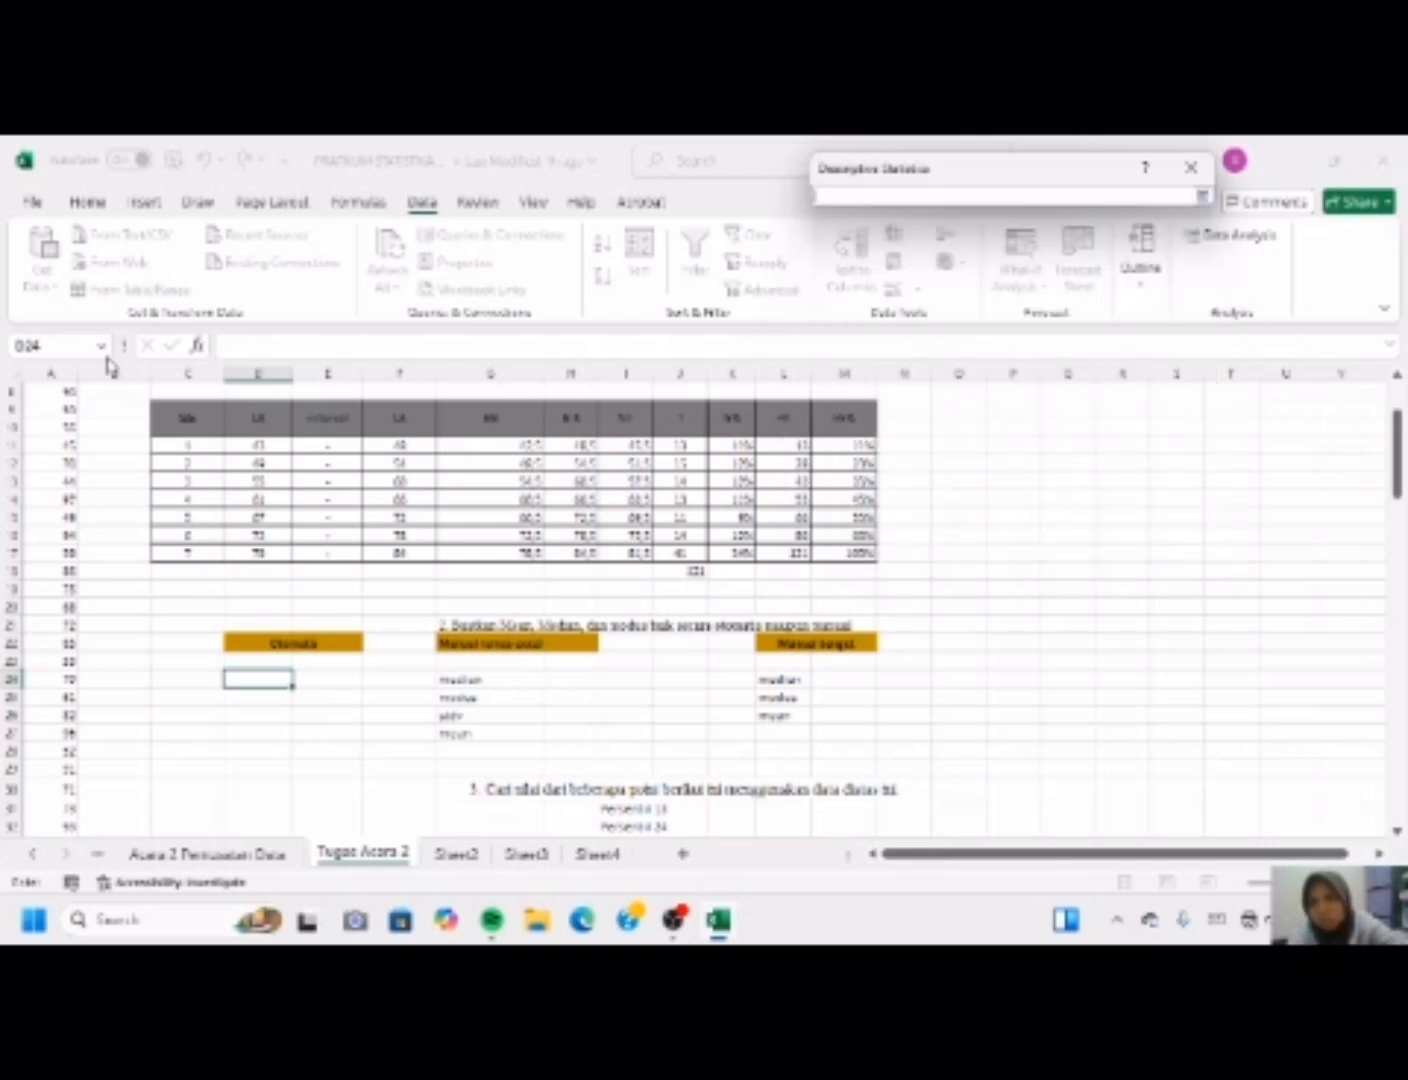
{"action": "left_click", "coordinate": [50, 373]}
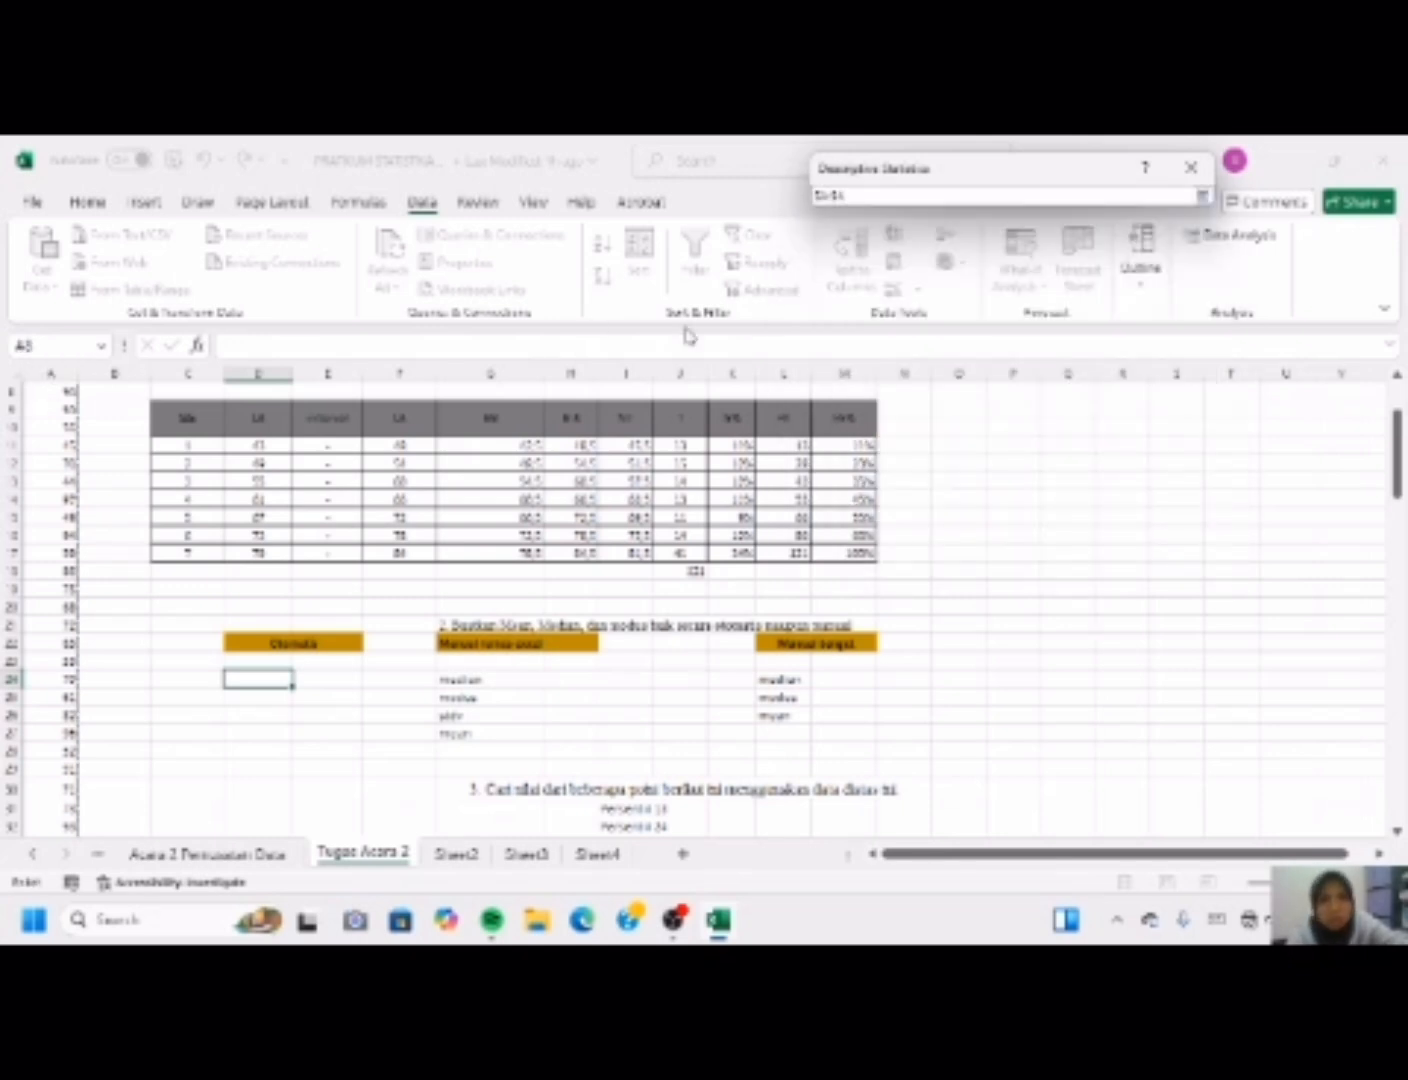
{"action": "left_click", "coordinate": [1203, 197]}
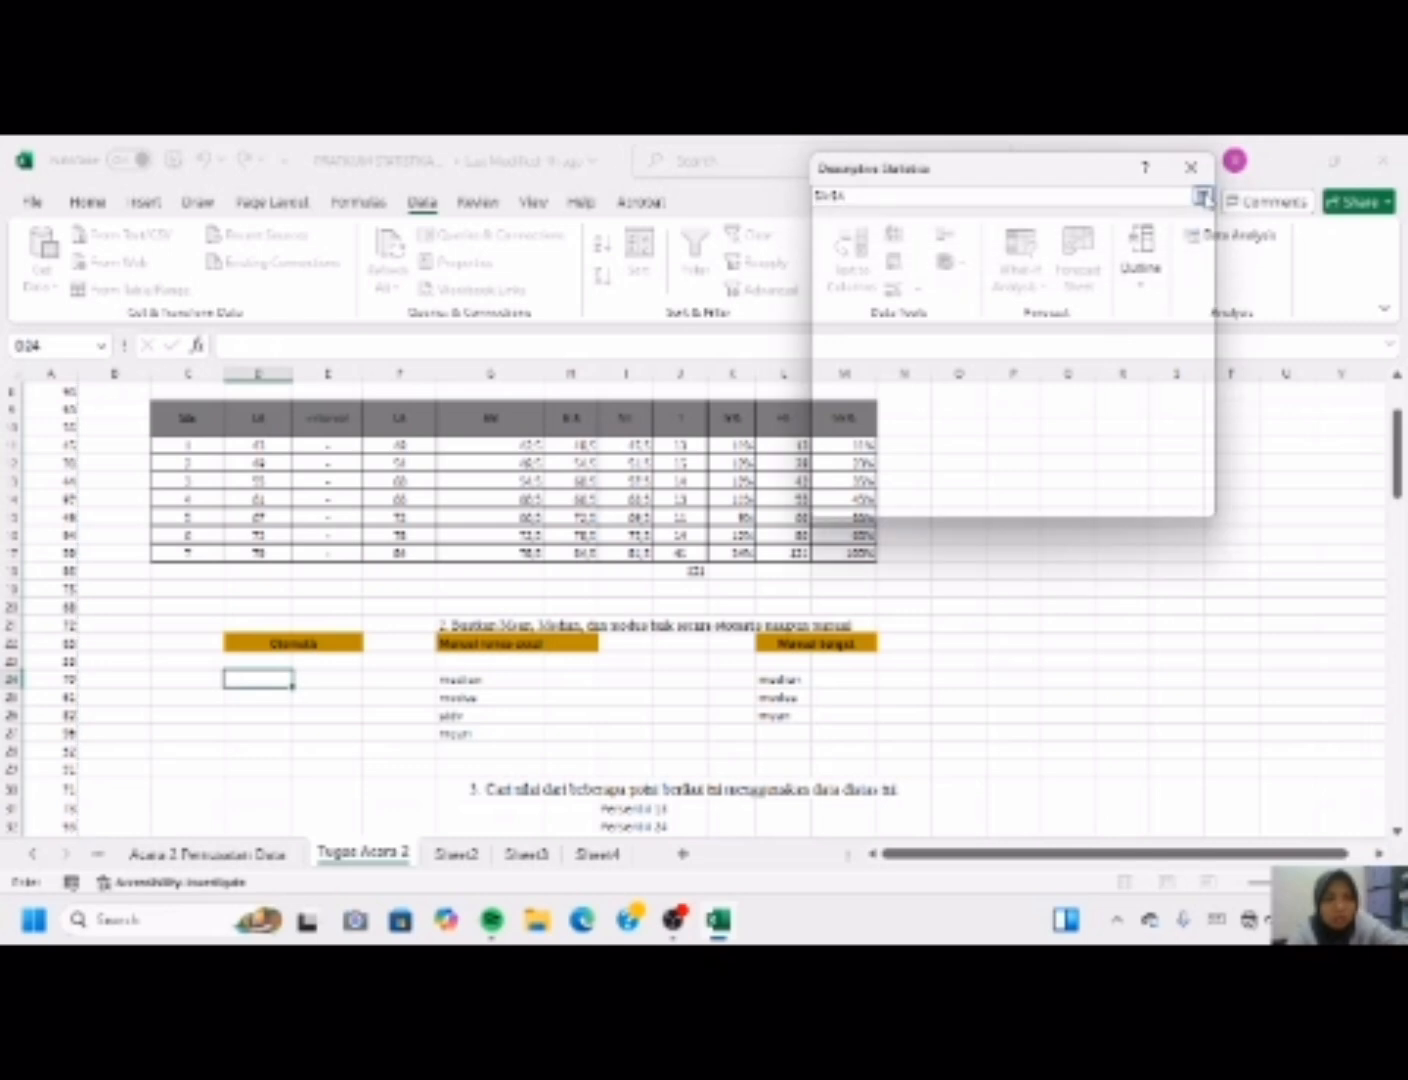
- Set the analysis's output range to cell D24 under the Otomatis heading and generate the summary statistics
{"action": "left_click", "coordinate": [830, 340]}
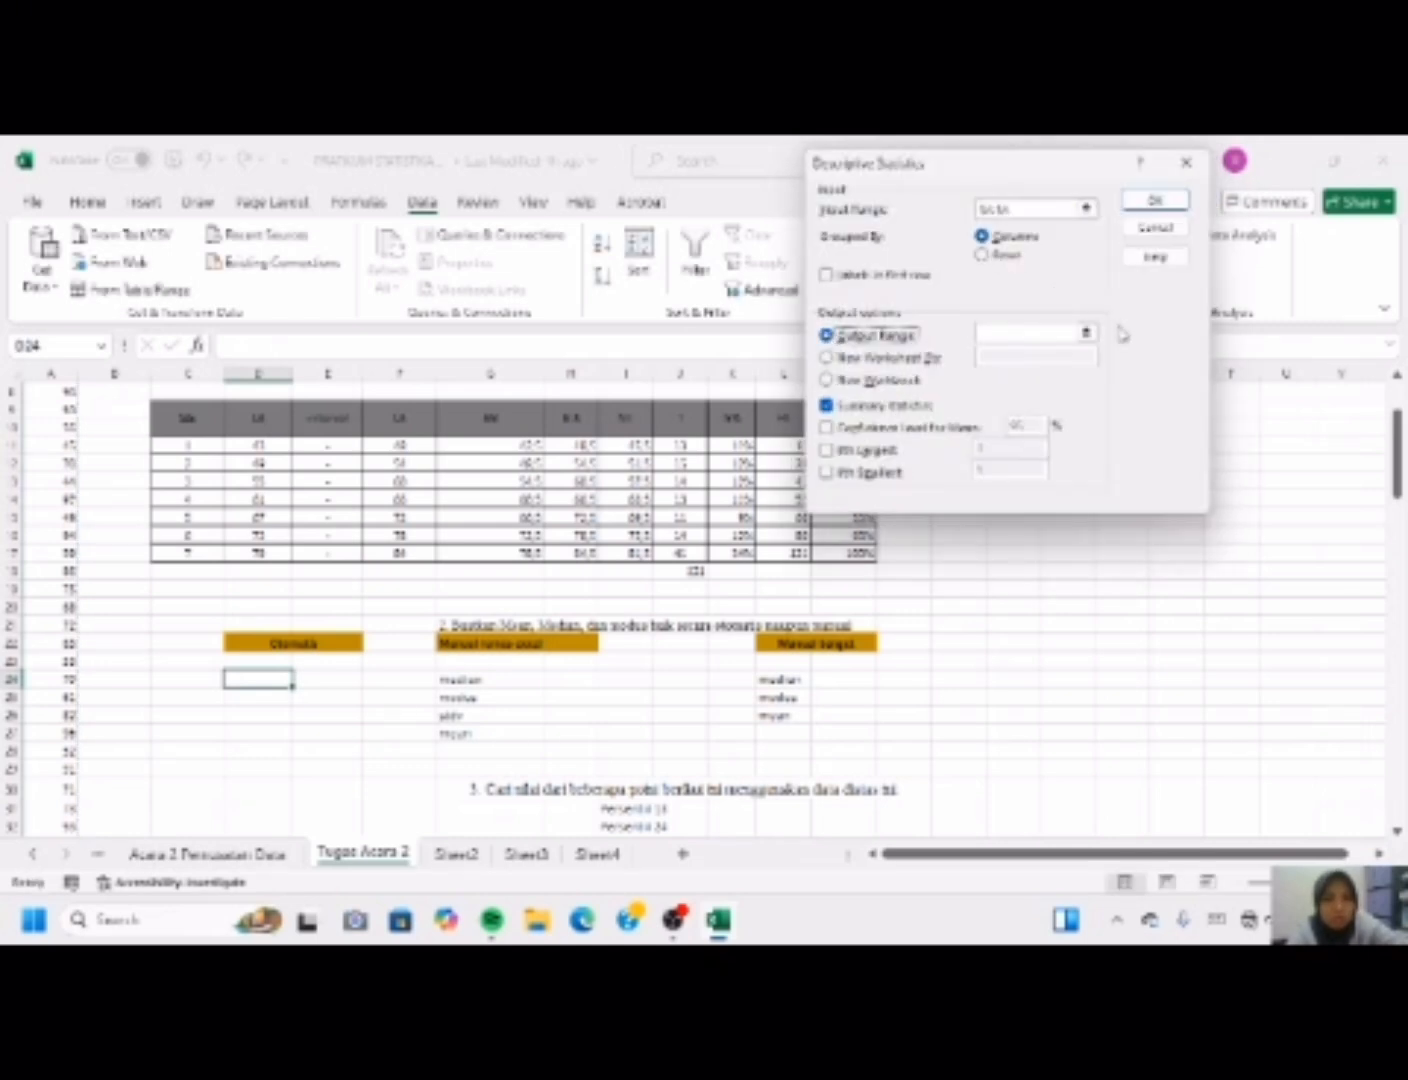
{"action": "left_click", "coordinate": [1087, 333]}
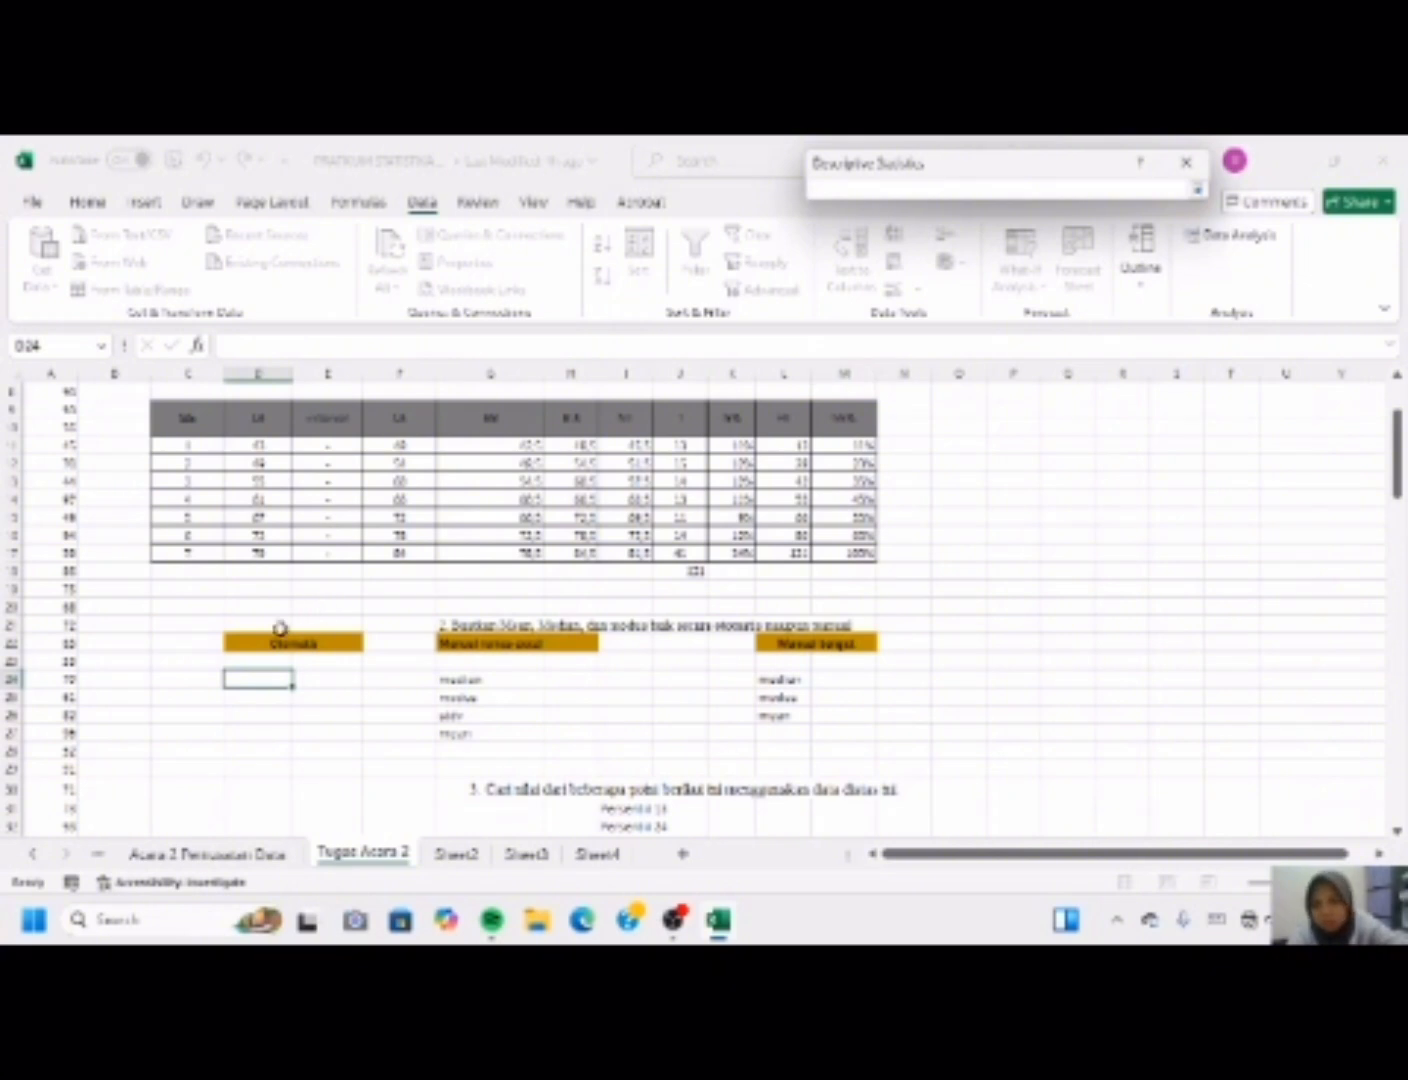
{"action": "left_click", "coordinate": [236, 679]}
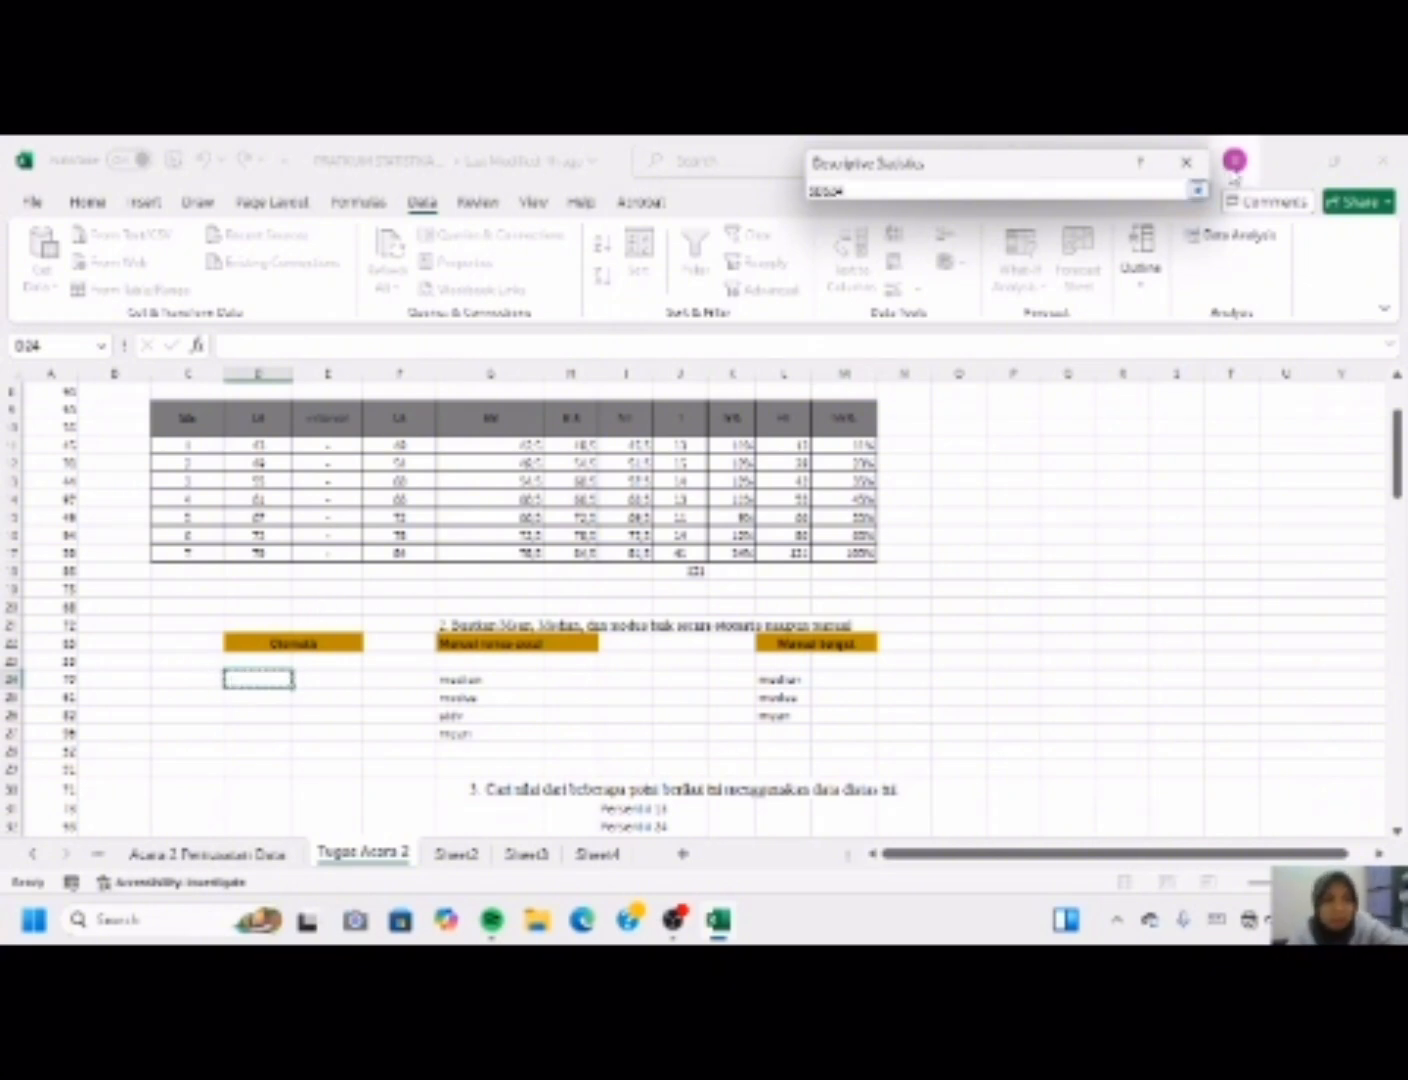
{"action": "left_click", "coordinate": [1197, 189]}
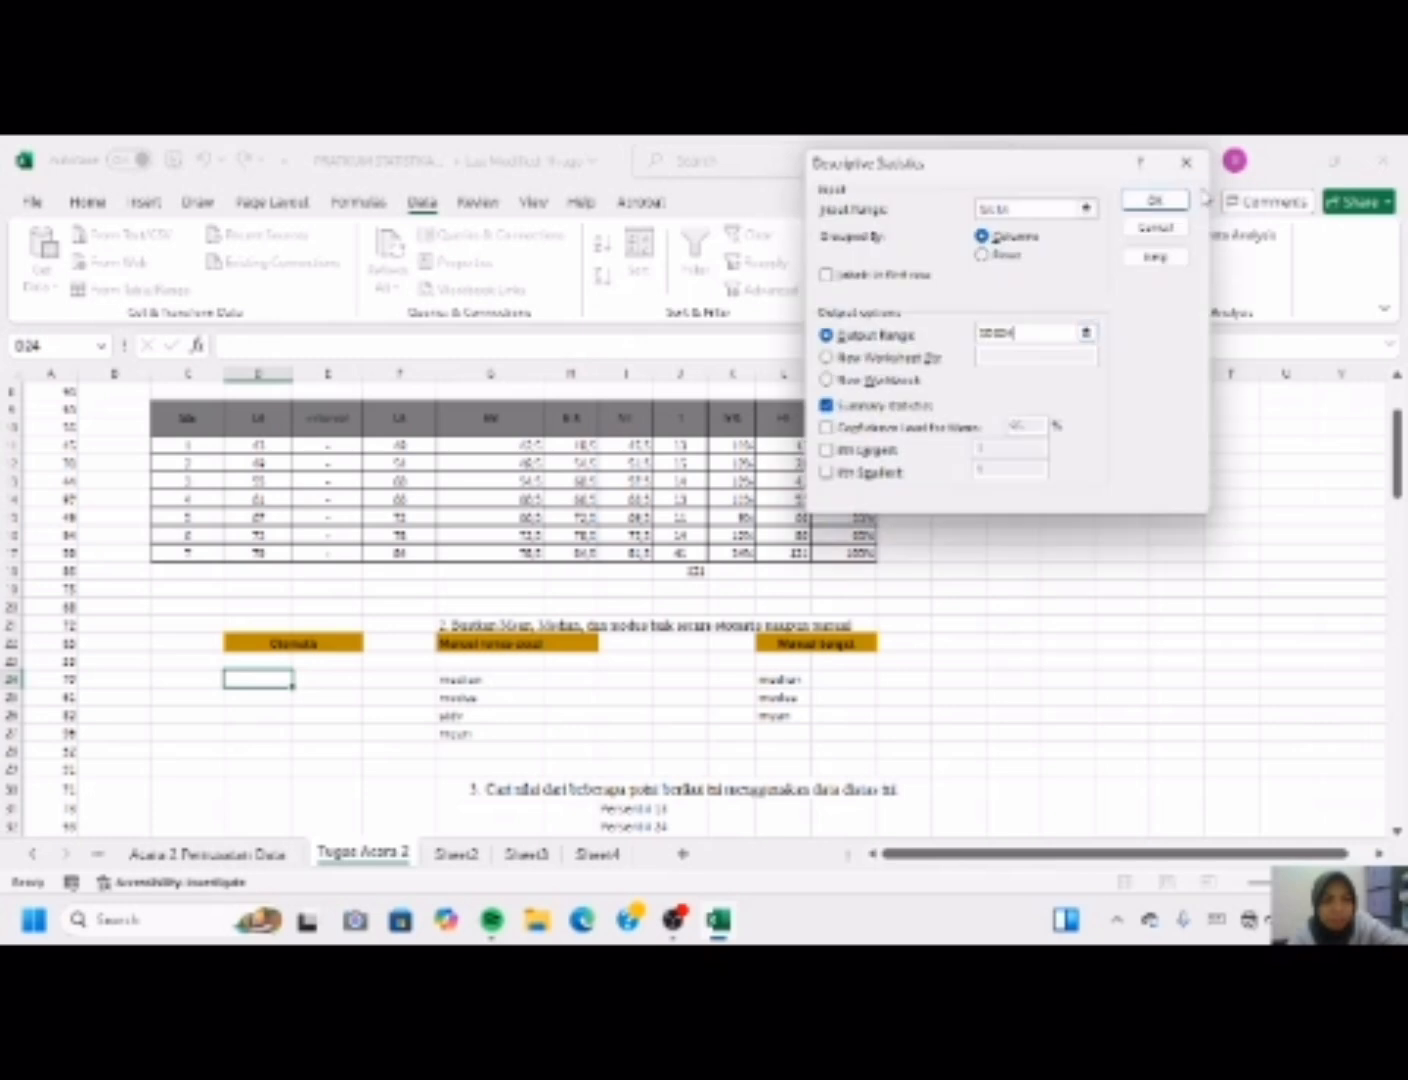
{"action": "left_click", "coordinate": [1157, 201]}
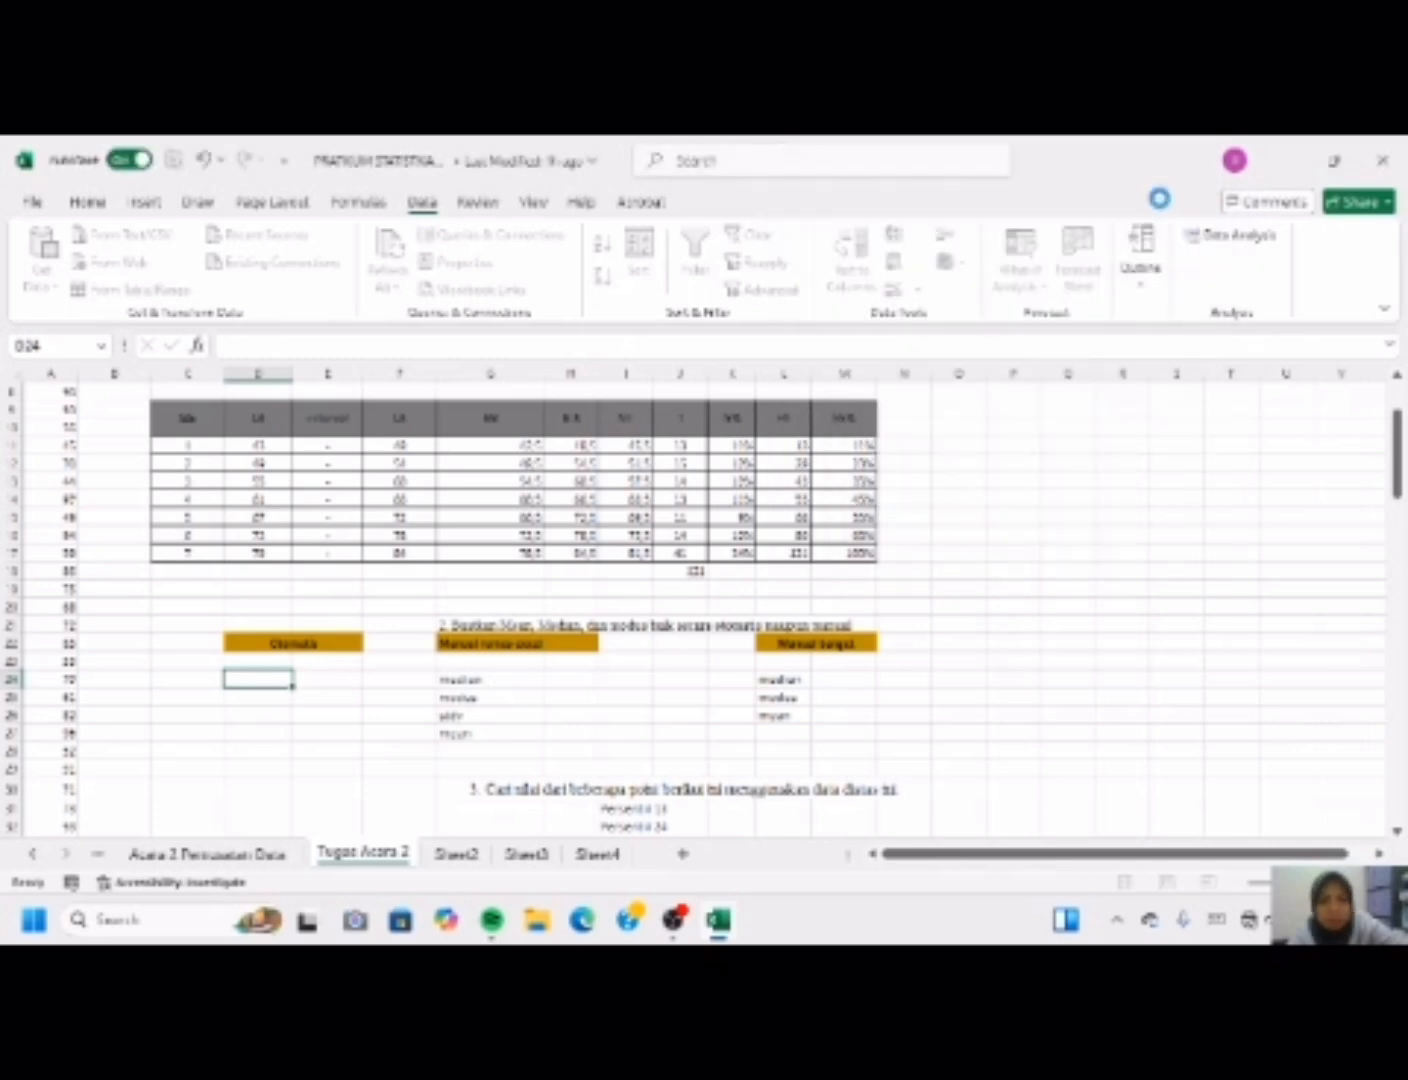
{"action": "scroll", "coordinate": [428, 577], "scroll_direction": "down", "scroll_amount": 1}
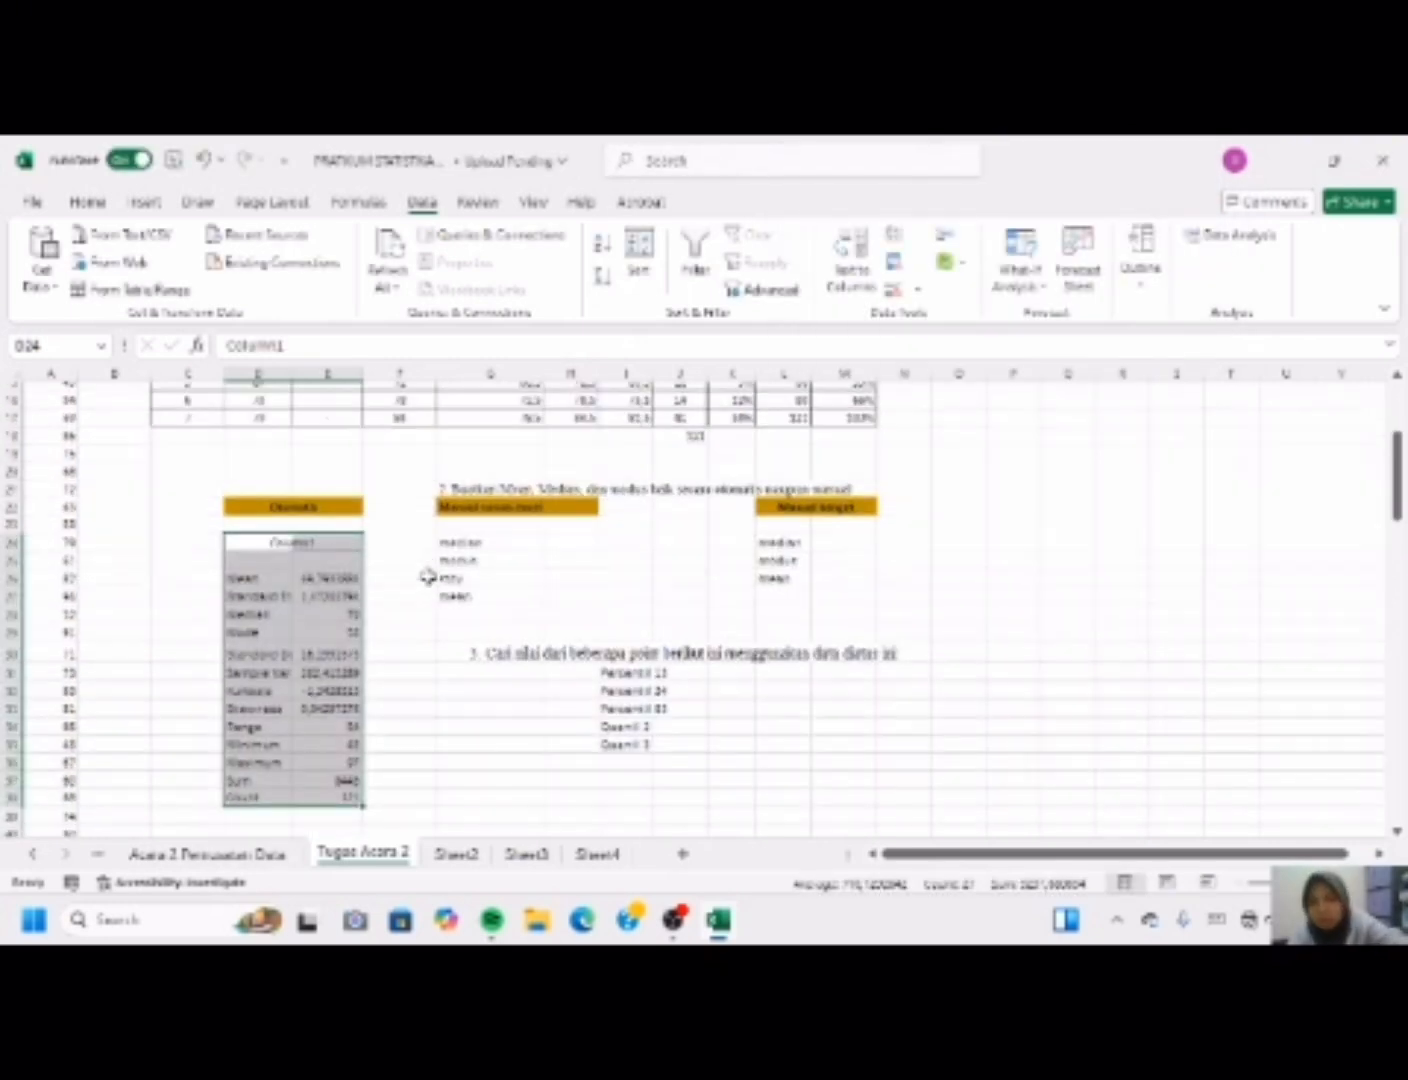
{"action": "scroll", "coordinate": [410, 570], "scroll_direction": "up", "scroll_amount": 1}
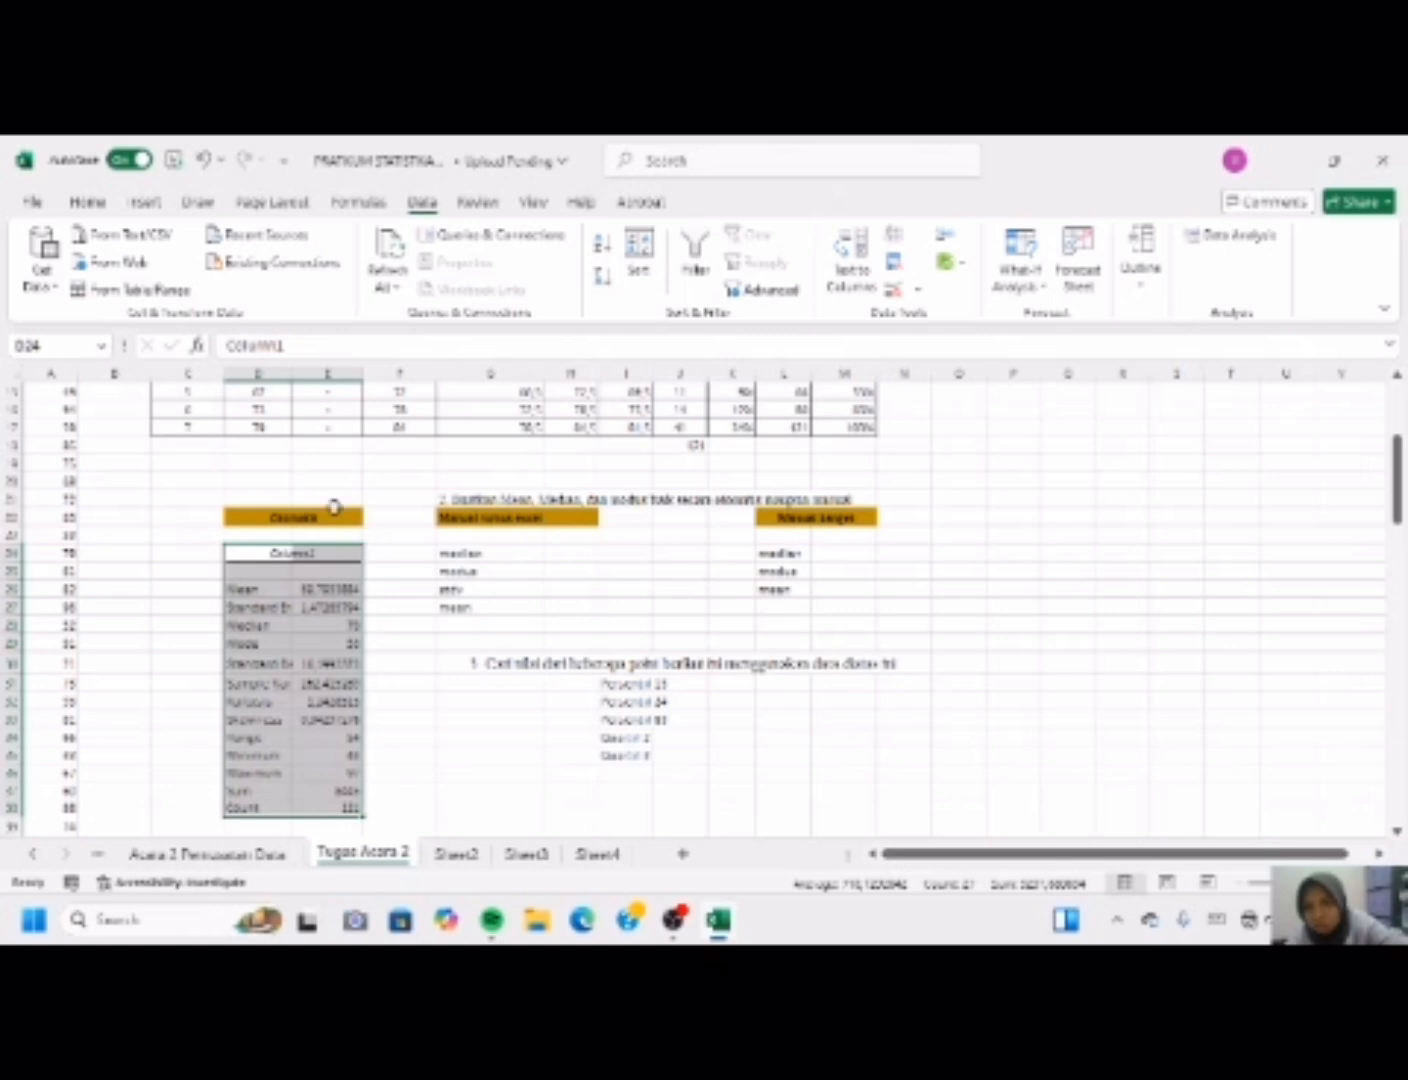
{"action": "left_click", "coordinate": [412, 549]}
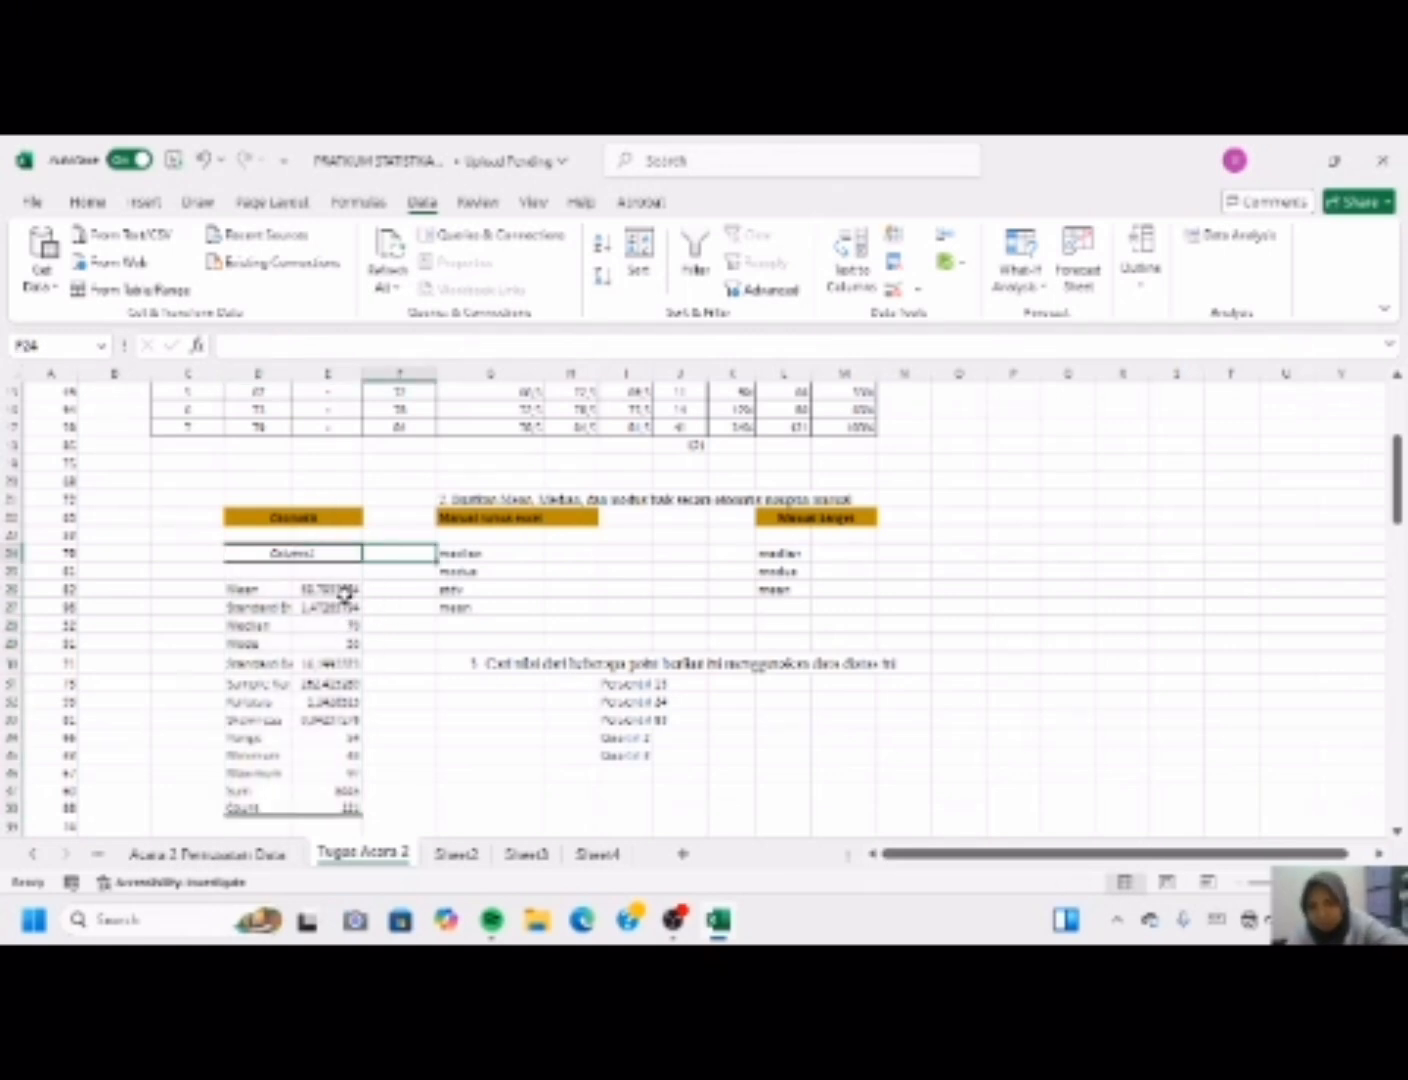
{"action": "left_click", "coordinate": [379, 593]}
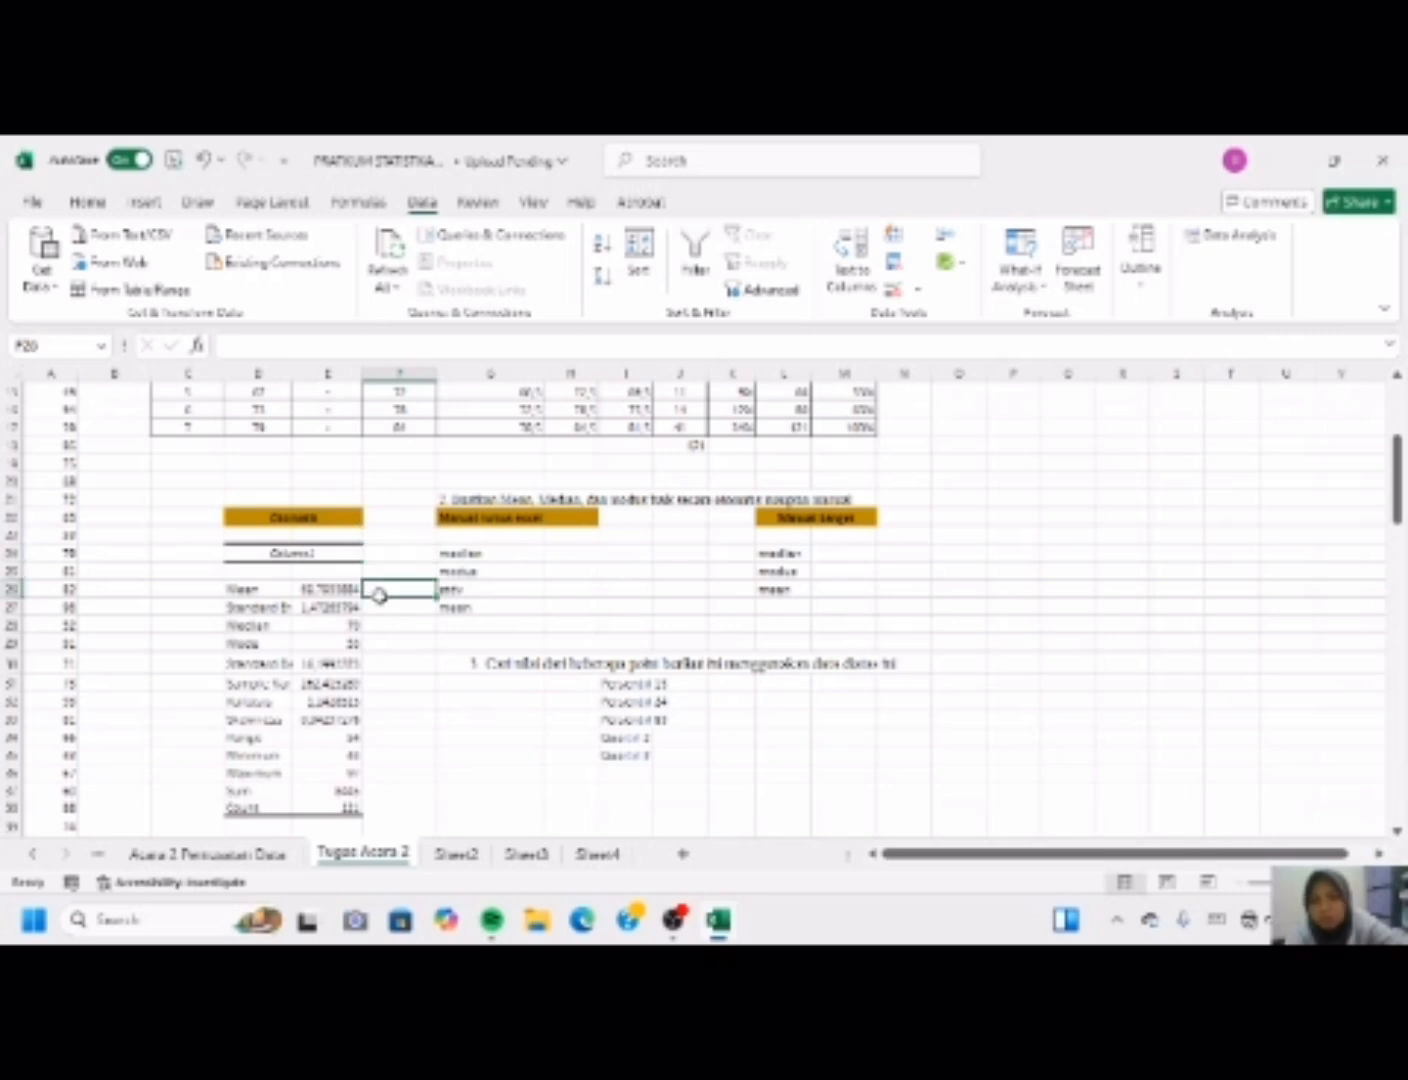
- Calculate the median of column A in cell H24 with the MEDIAN function
{"action": "left_click", "coordinate": [563, 549]}
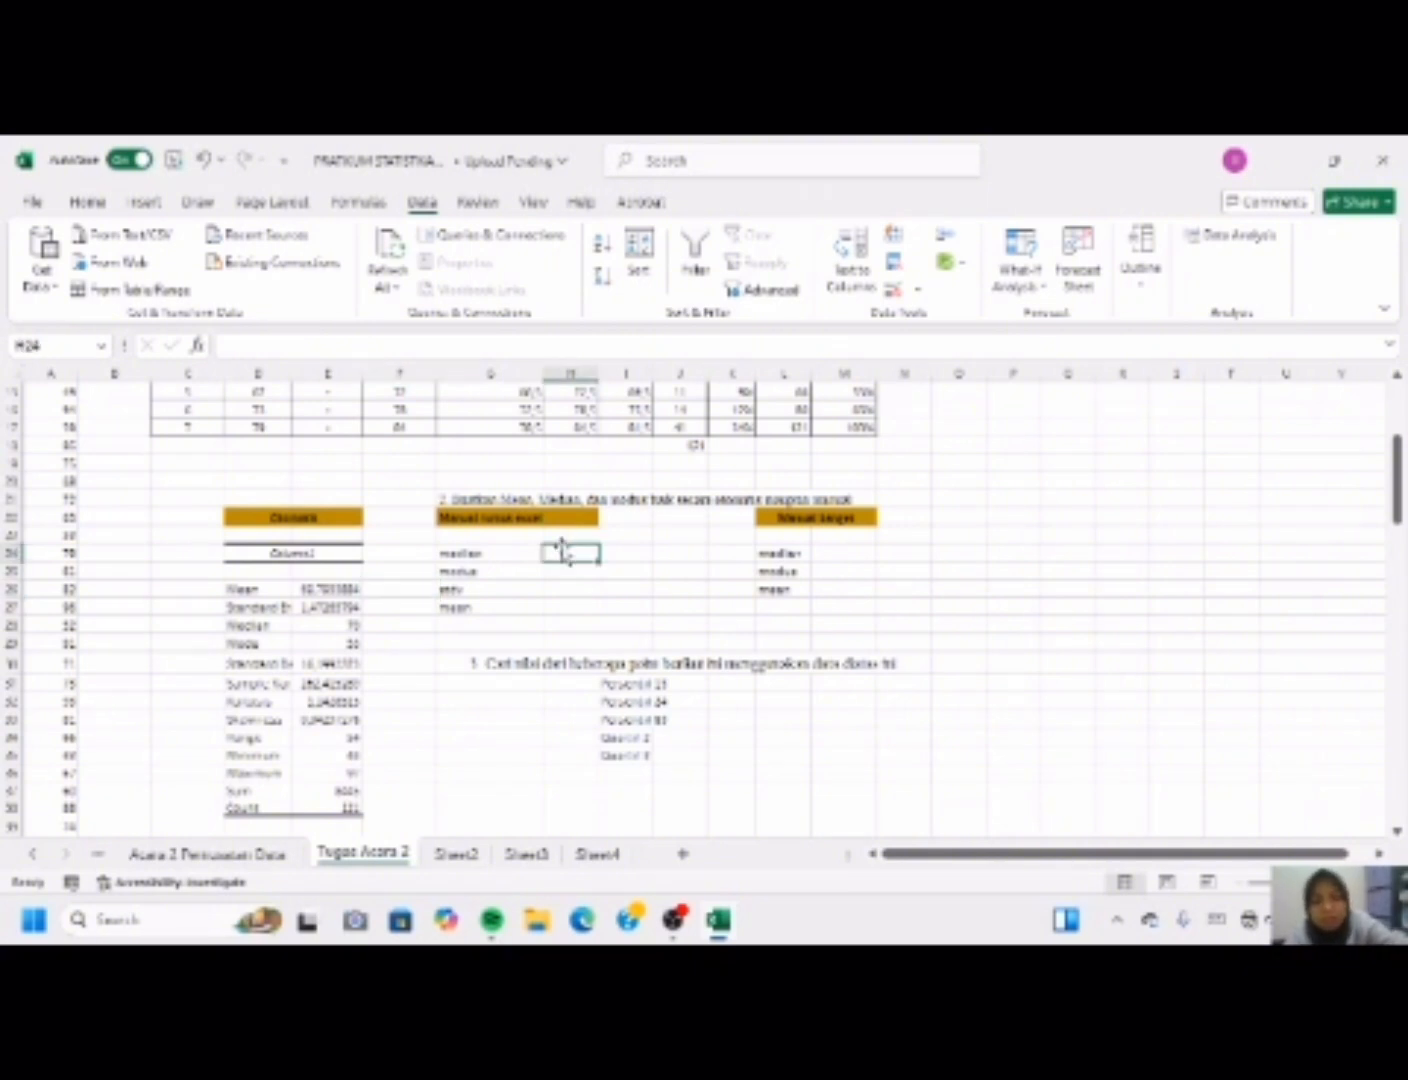
{"action": "type", "text": "="}
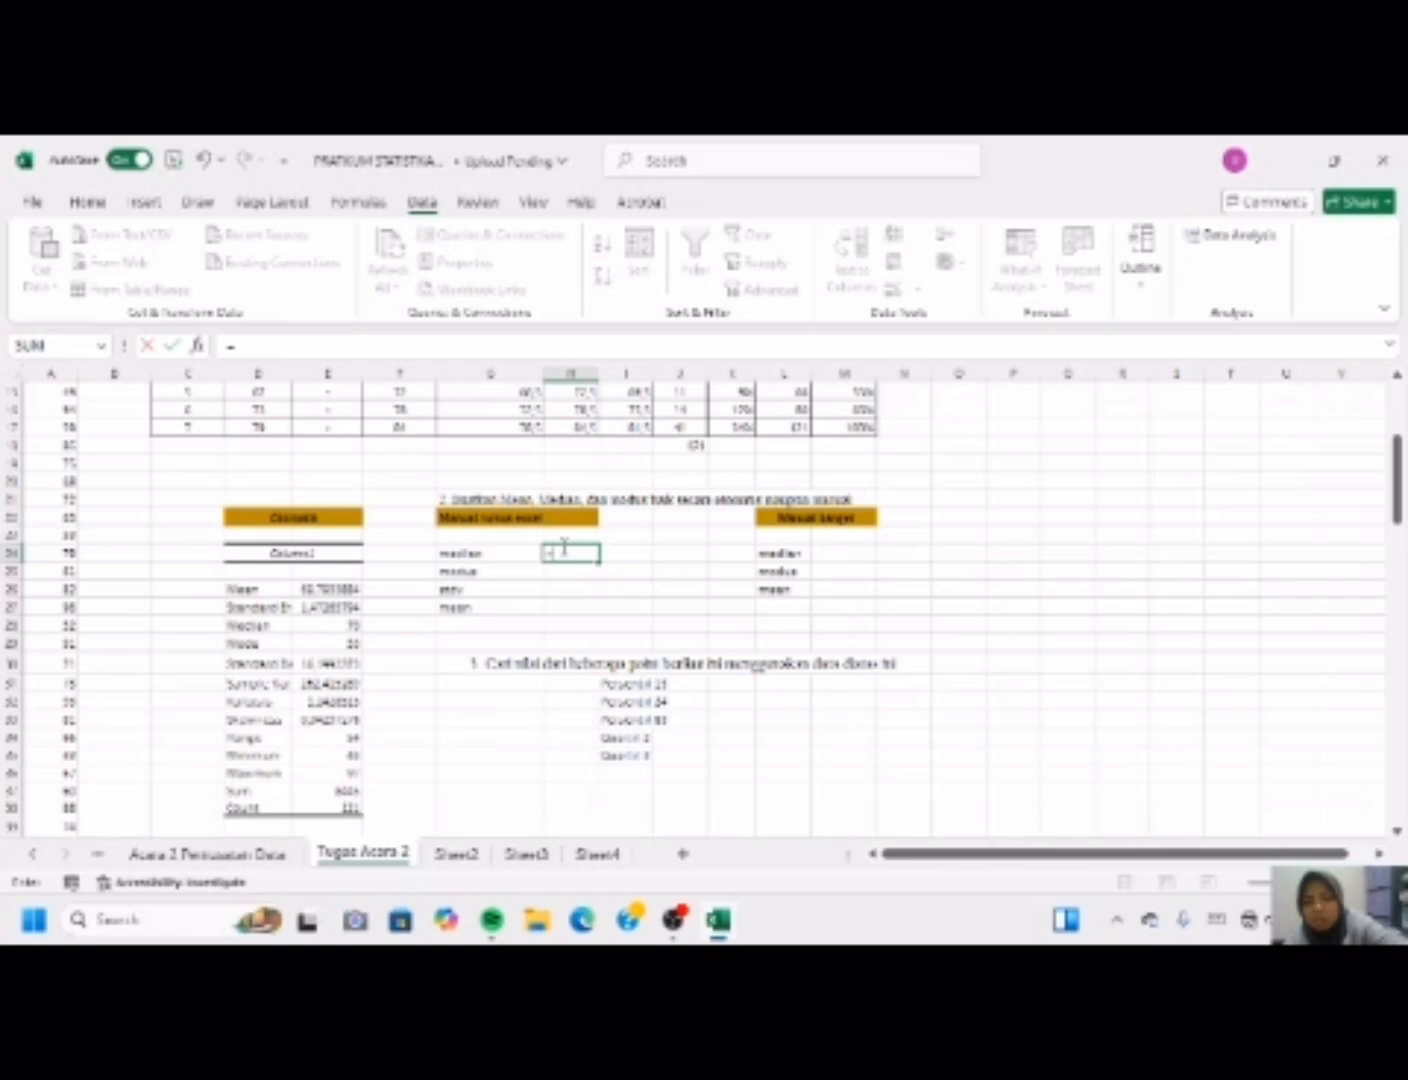
{"action": "type", "text": "m"}
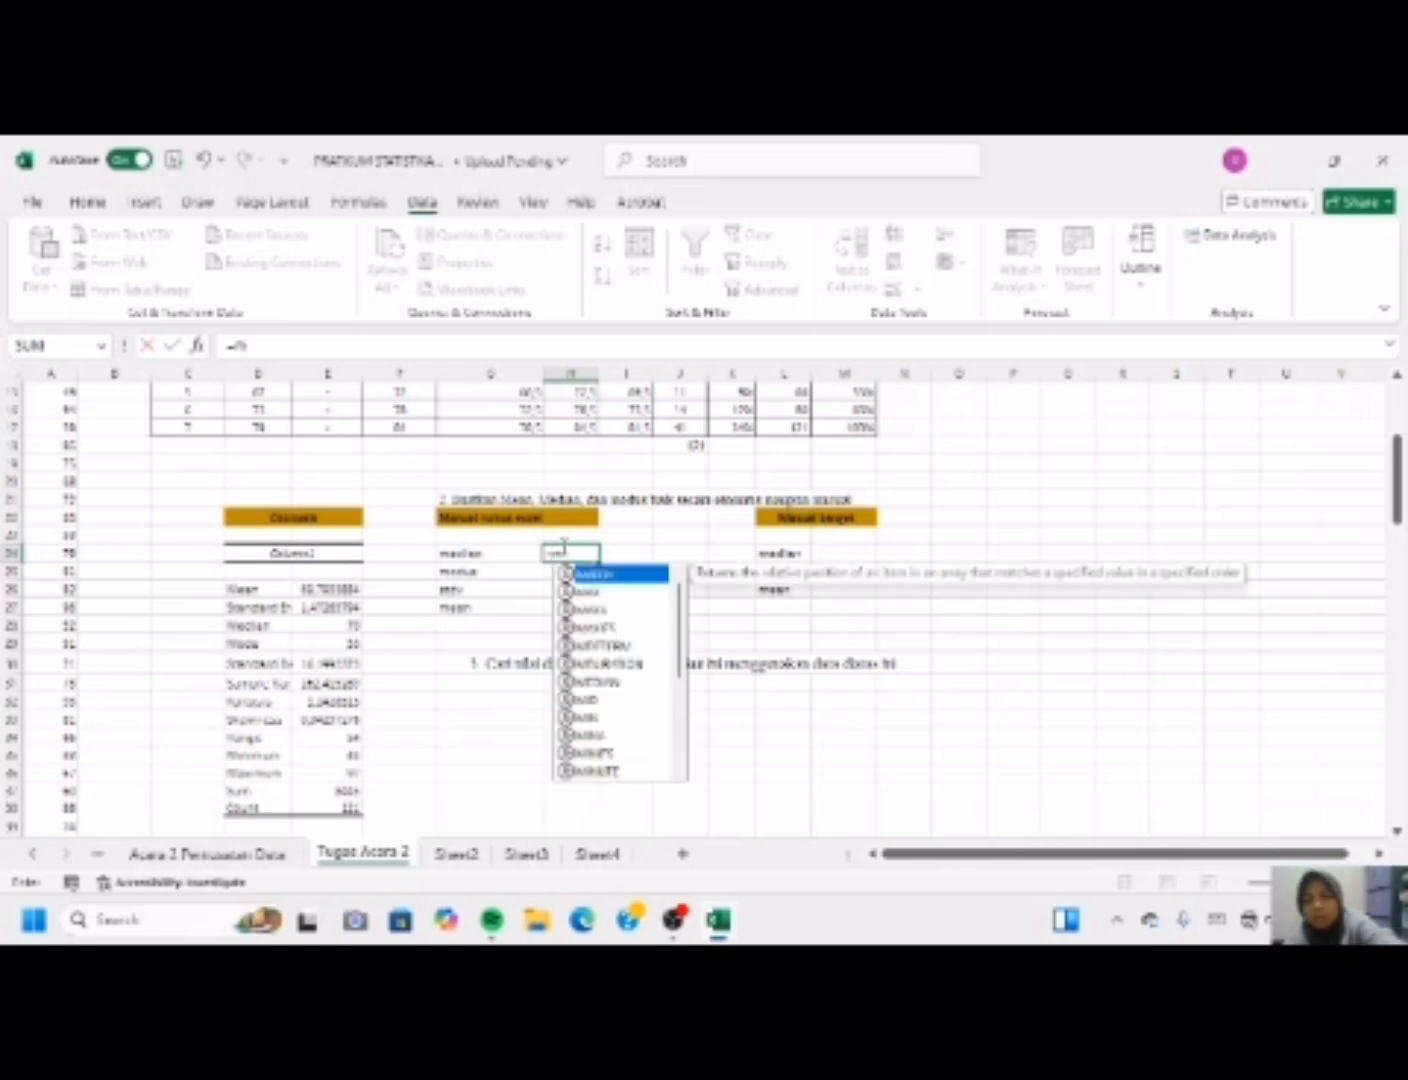
{"action": "type", "text": "ed"}
{"action": "double_click", "coordinate": [593, 576]}
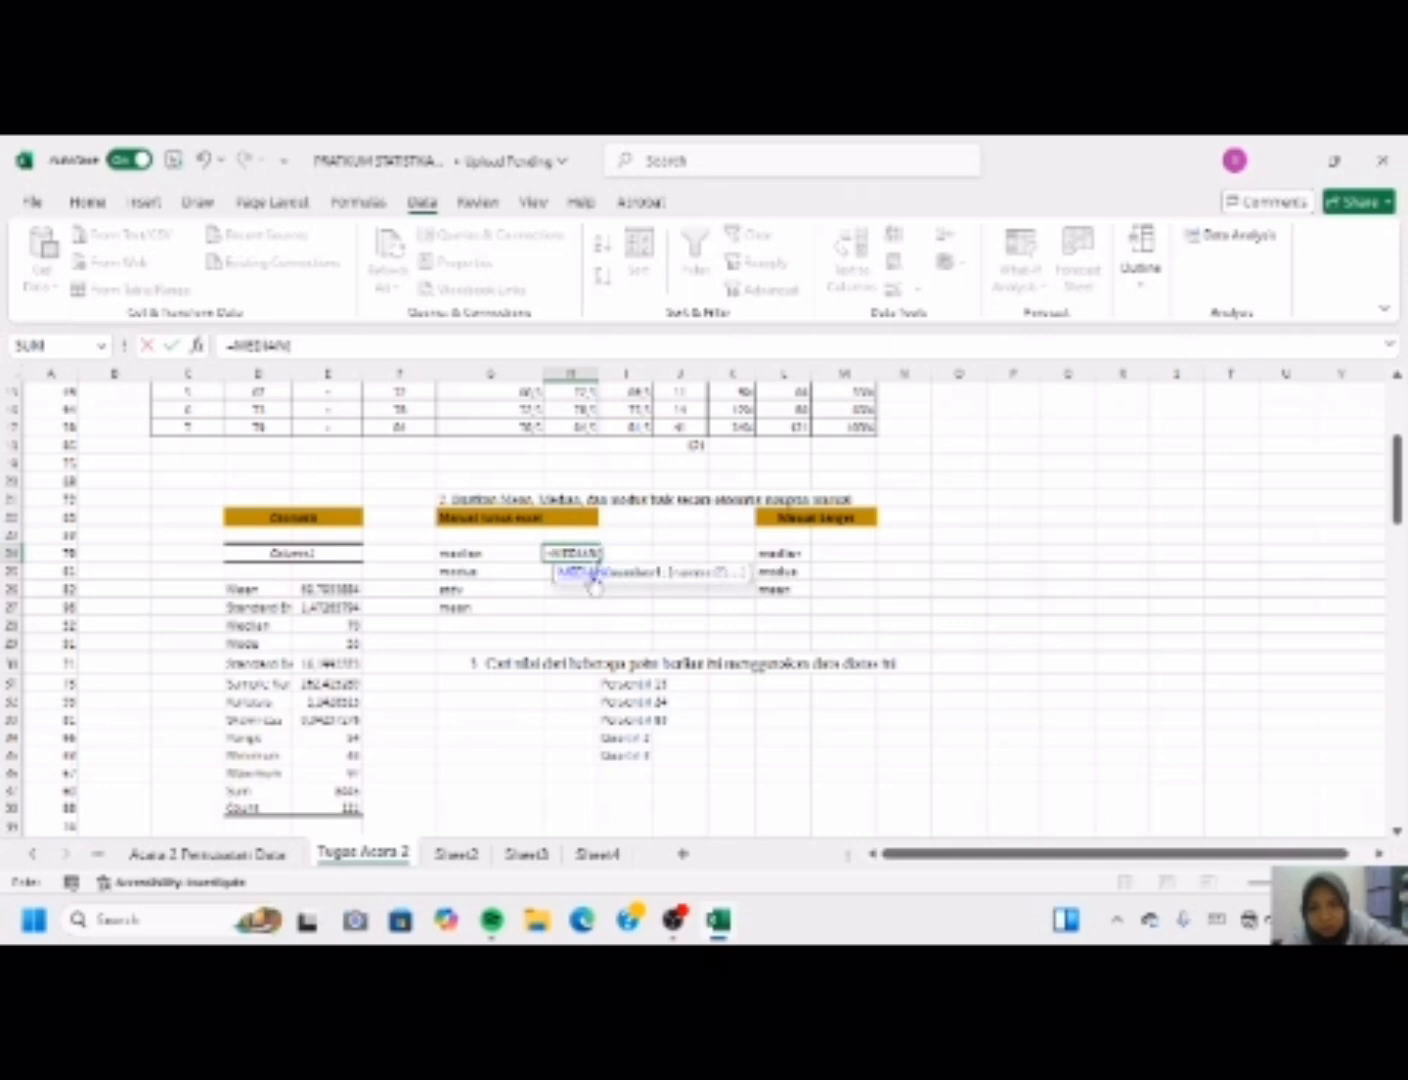
{"action": "left_click", "coordinate": [56, 373]}
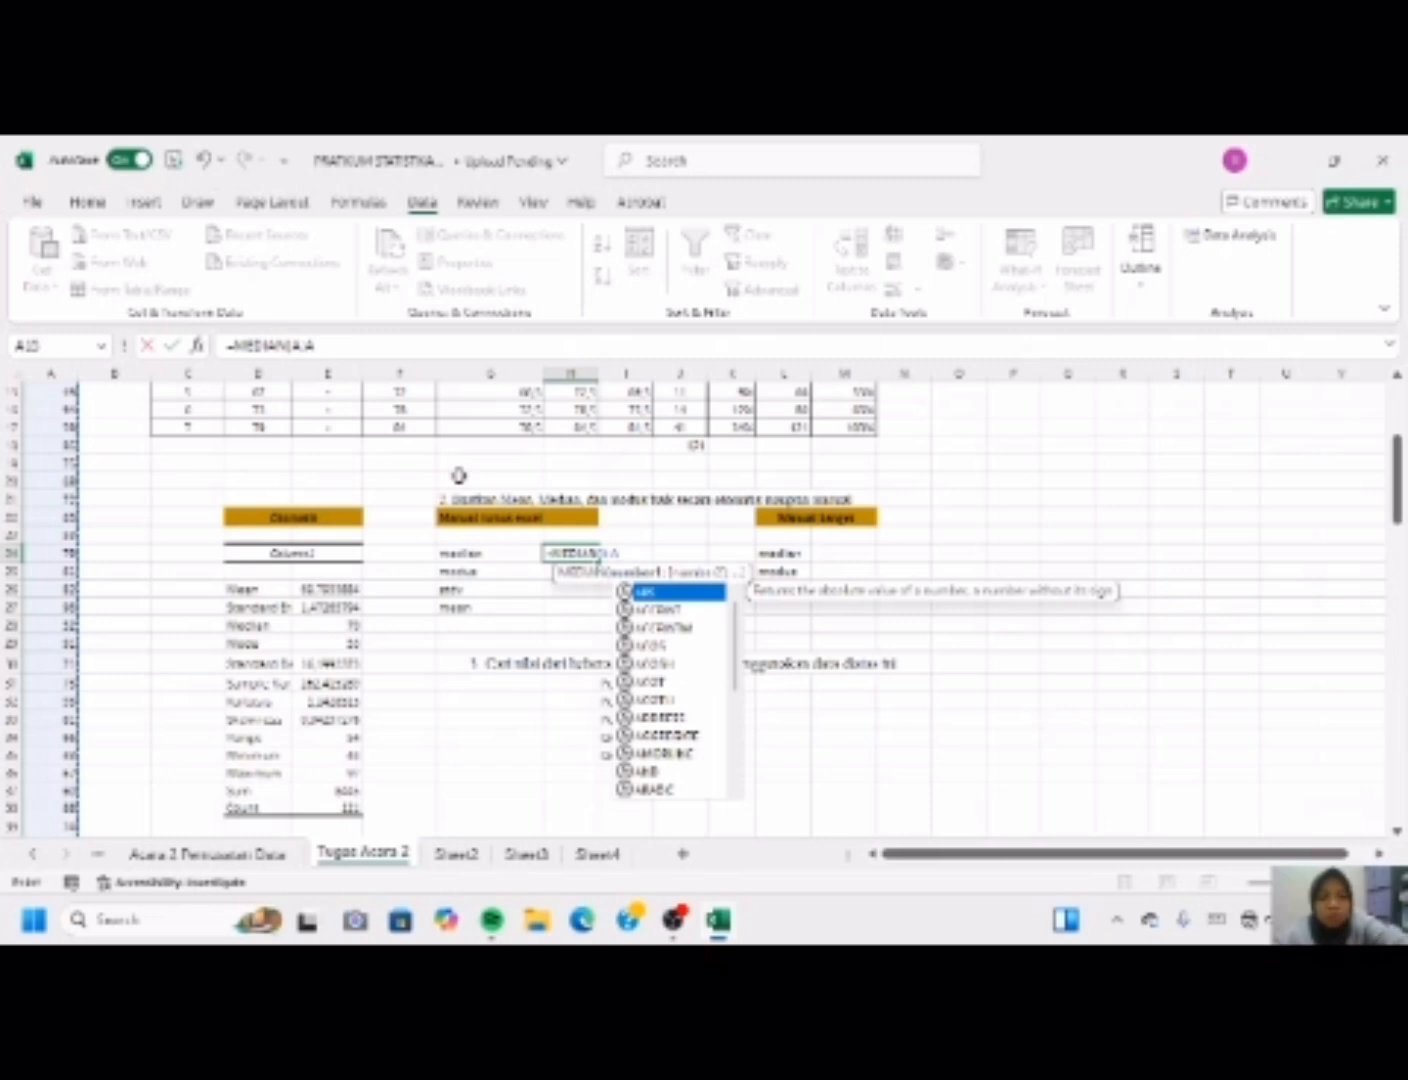
{"action": "key", "text": "Return"}
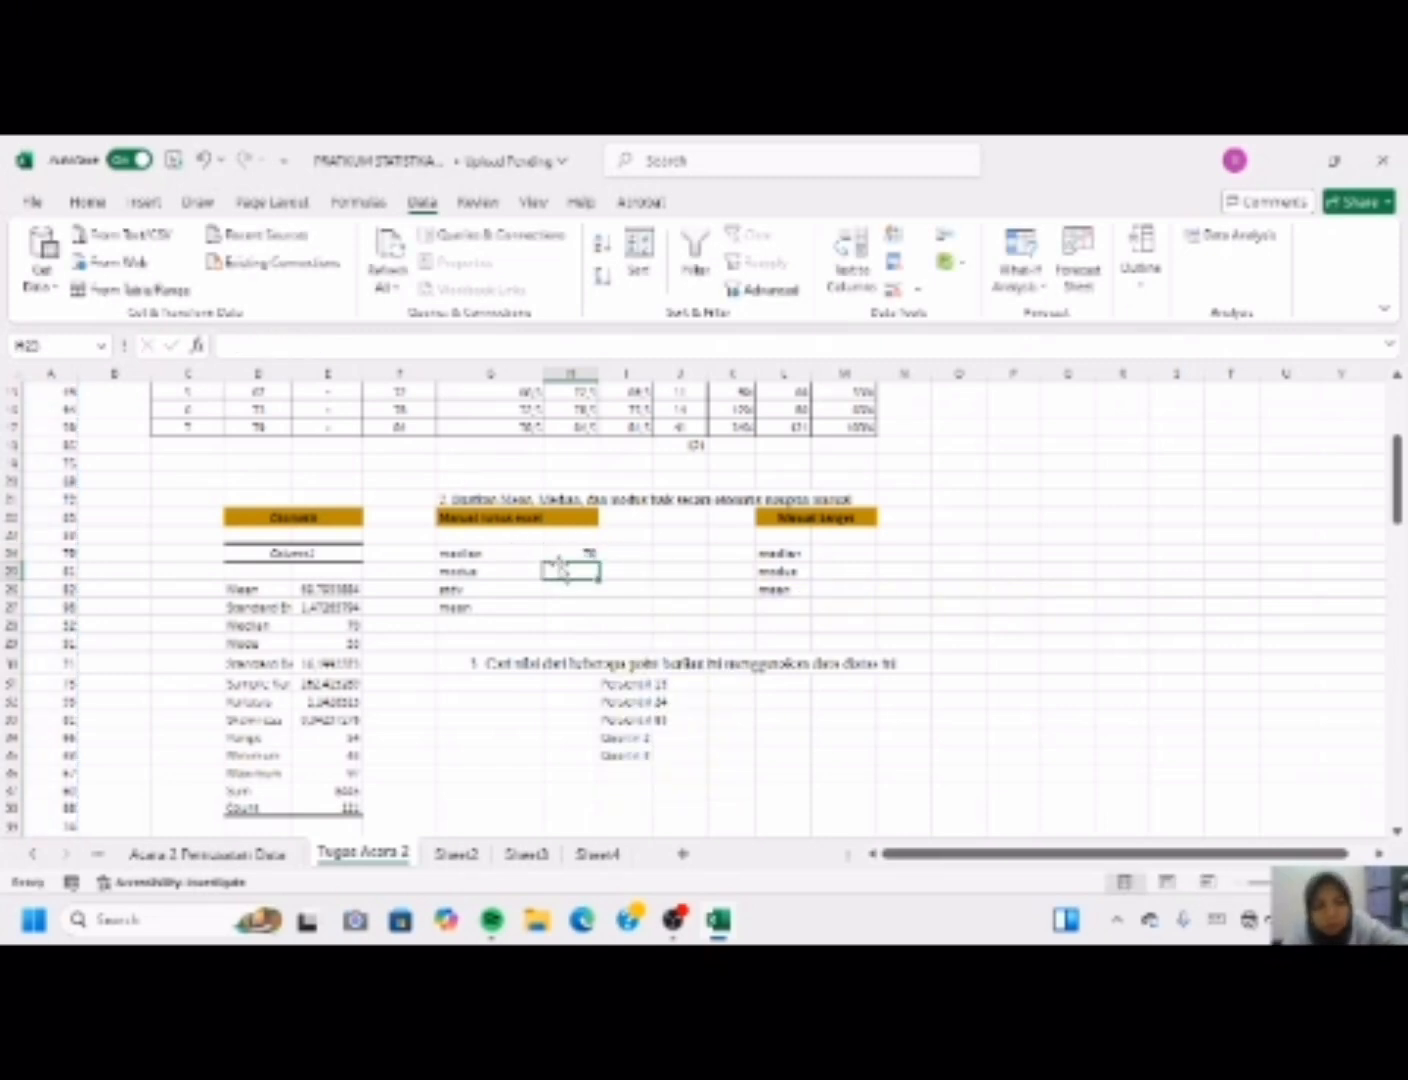
- Calculate the mode of column A in cell H25 with the MODE function
{"action": "type", "text": "="}
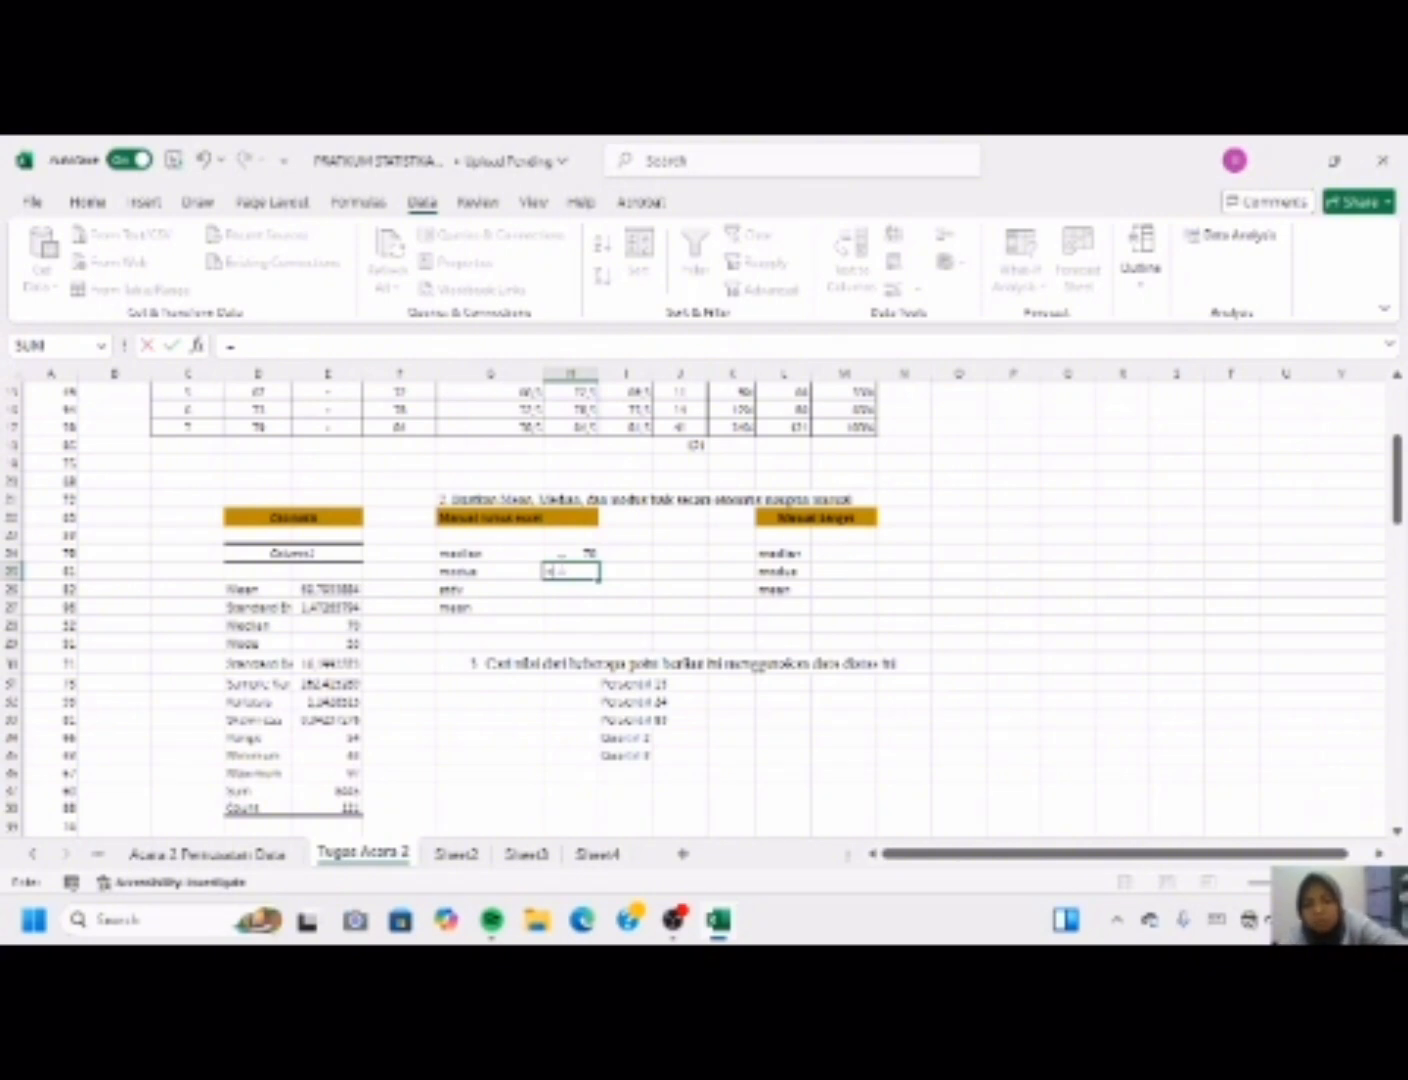
{"action": "type", "text": "mode"}
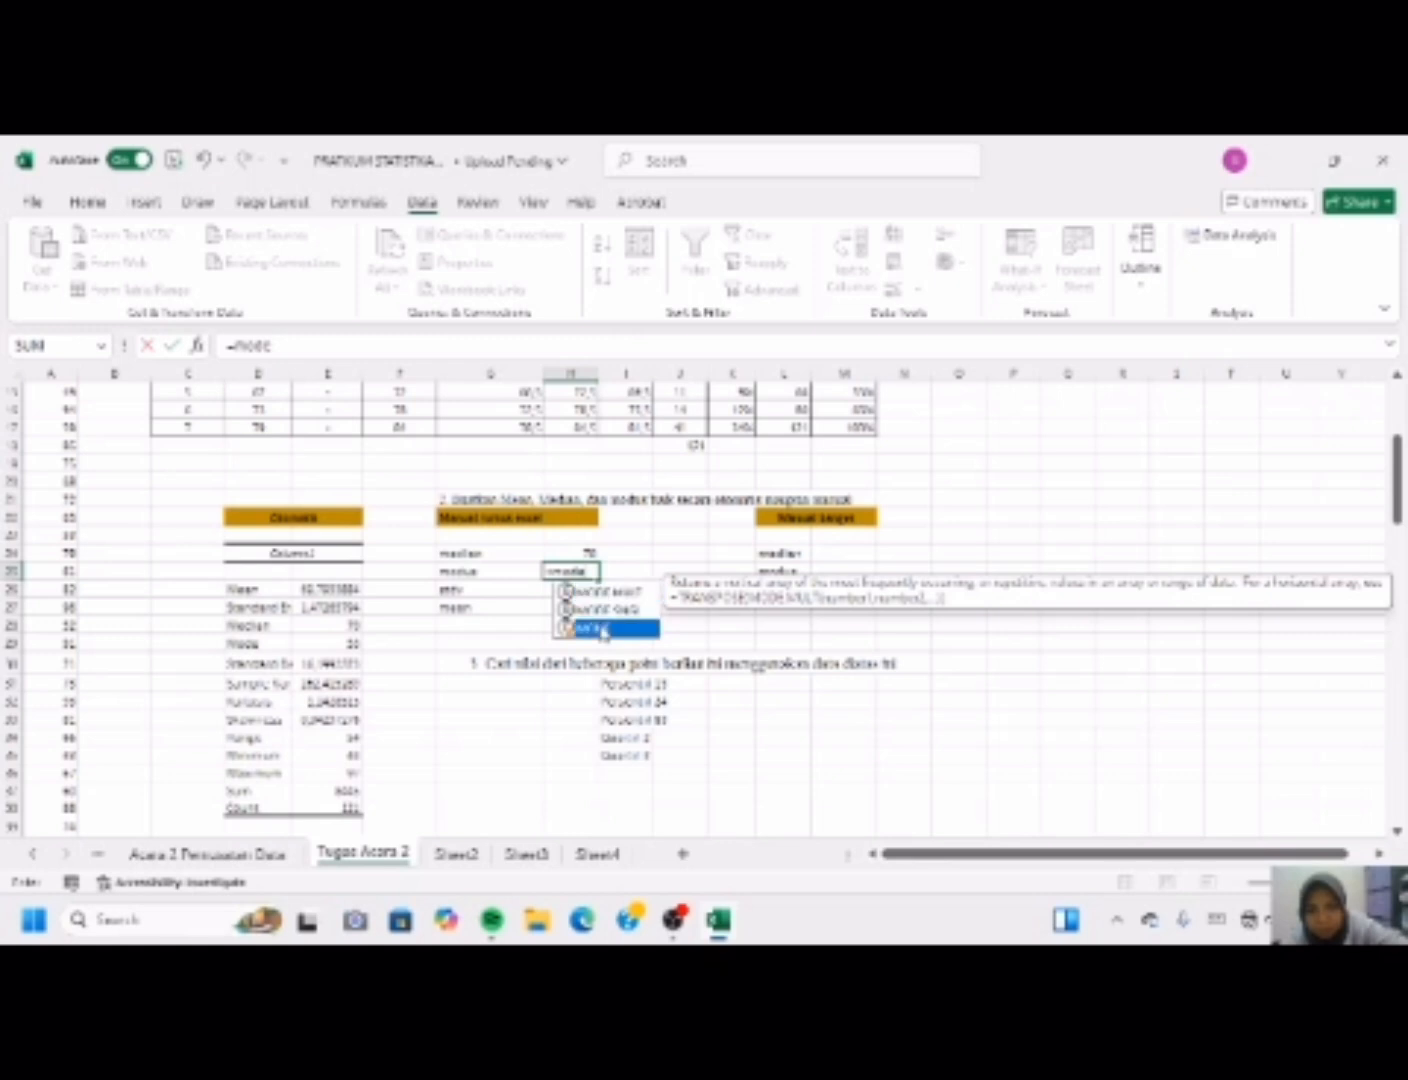
{"action": "double_click", "coordinate": [598, 627]}
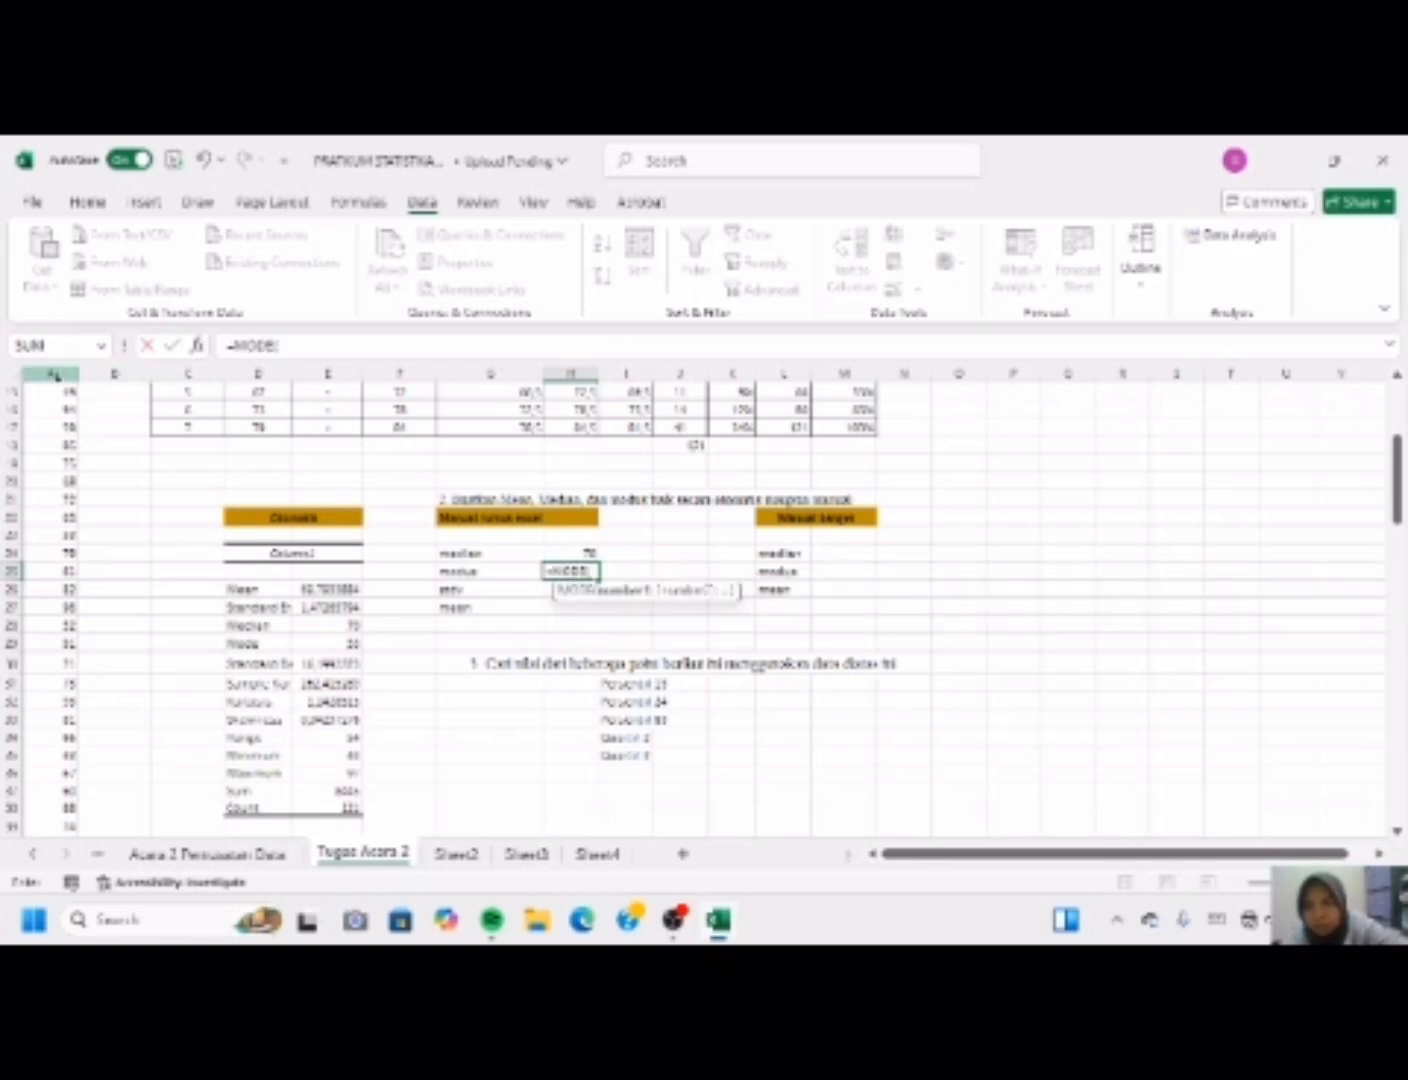
{"action": "left_click", "coordinate": [52, 374]}
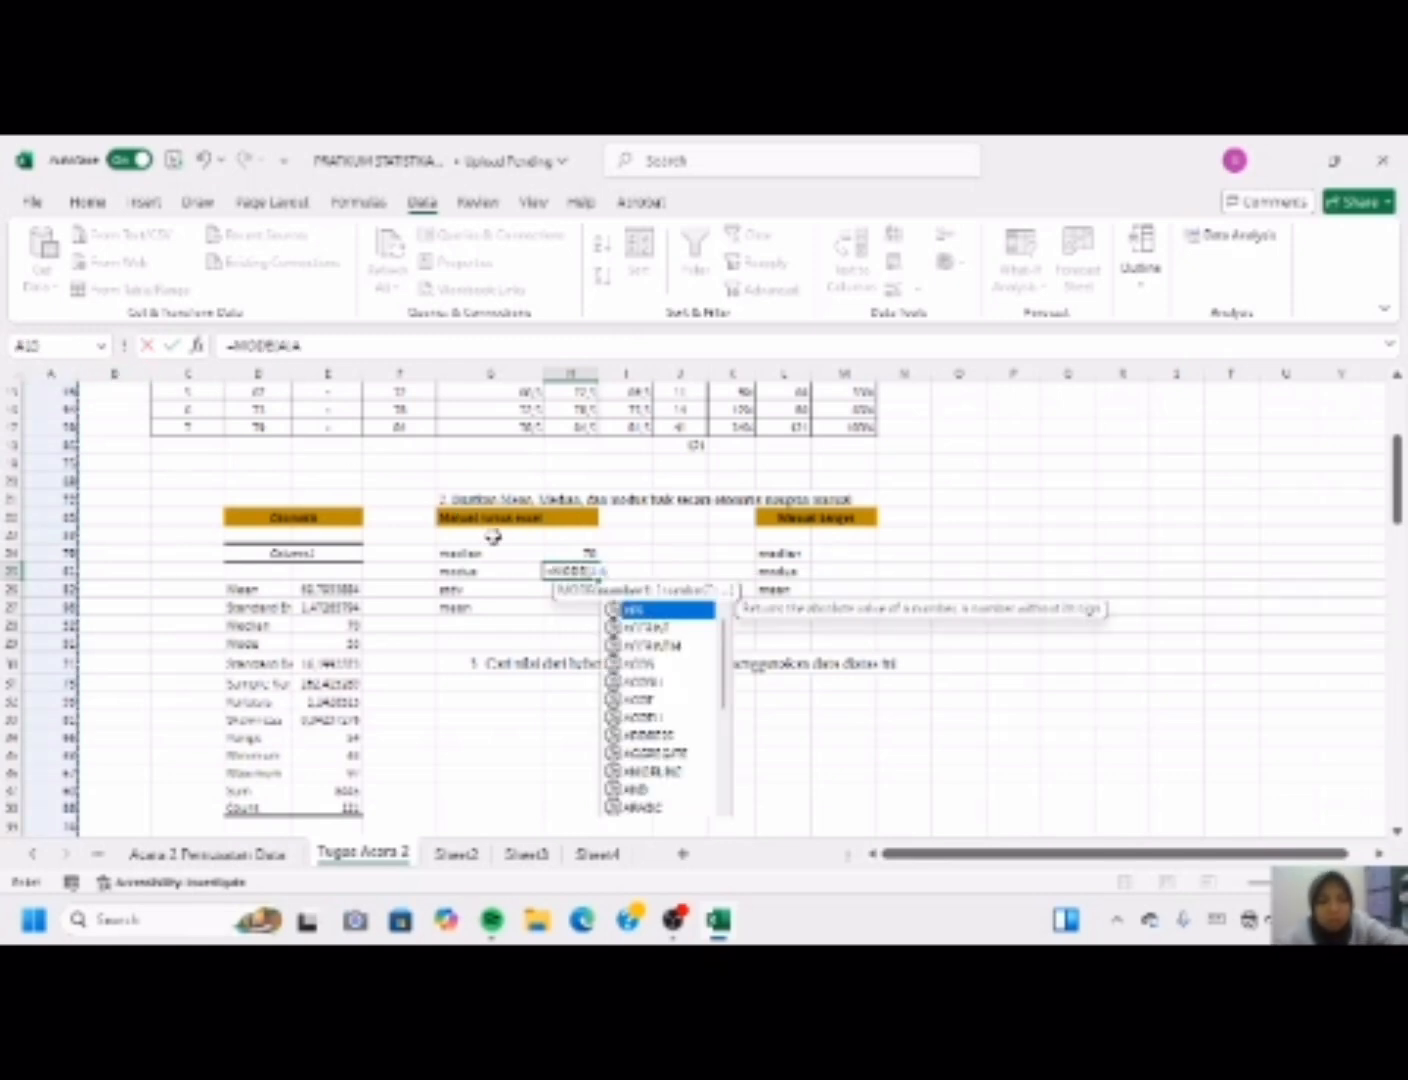
{"action": "key", "text": "Return"}
{"action": "key", "text": "Return"}
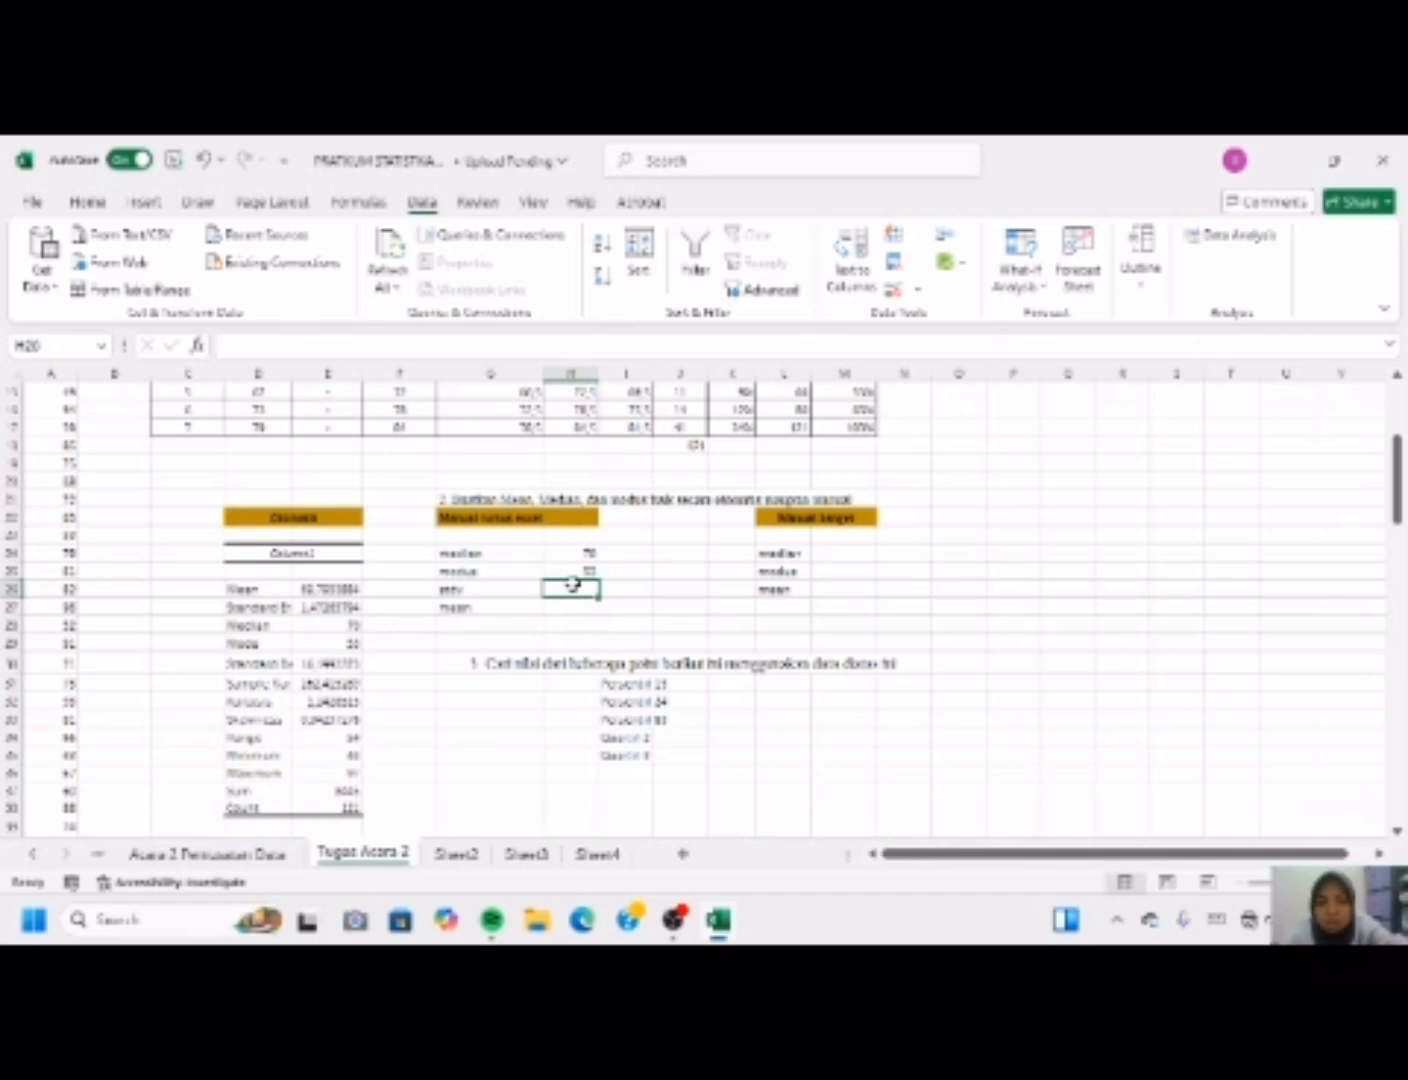
- Calculate the sample standard deviation of column A in cell H26 with the STDEV.S function
{"action": "type", "text": "="}
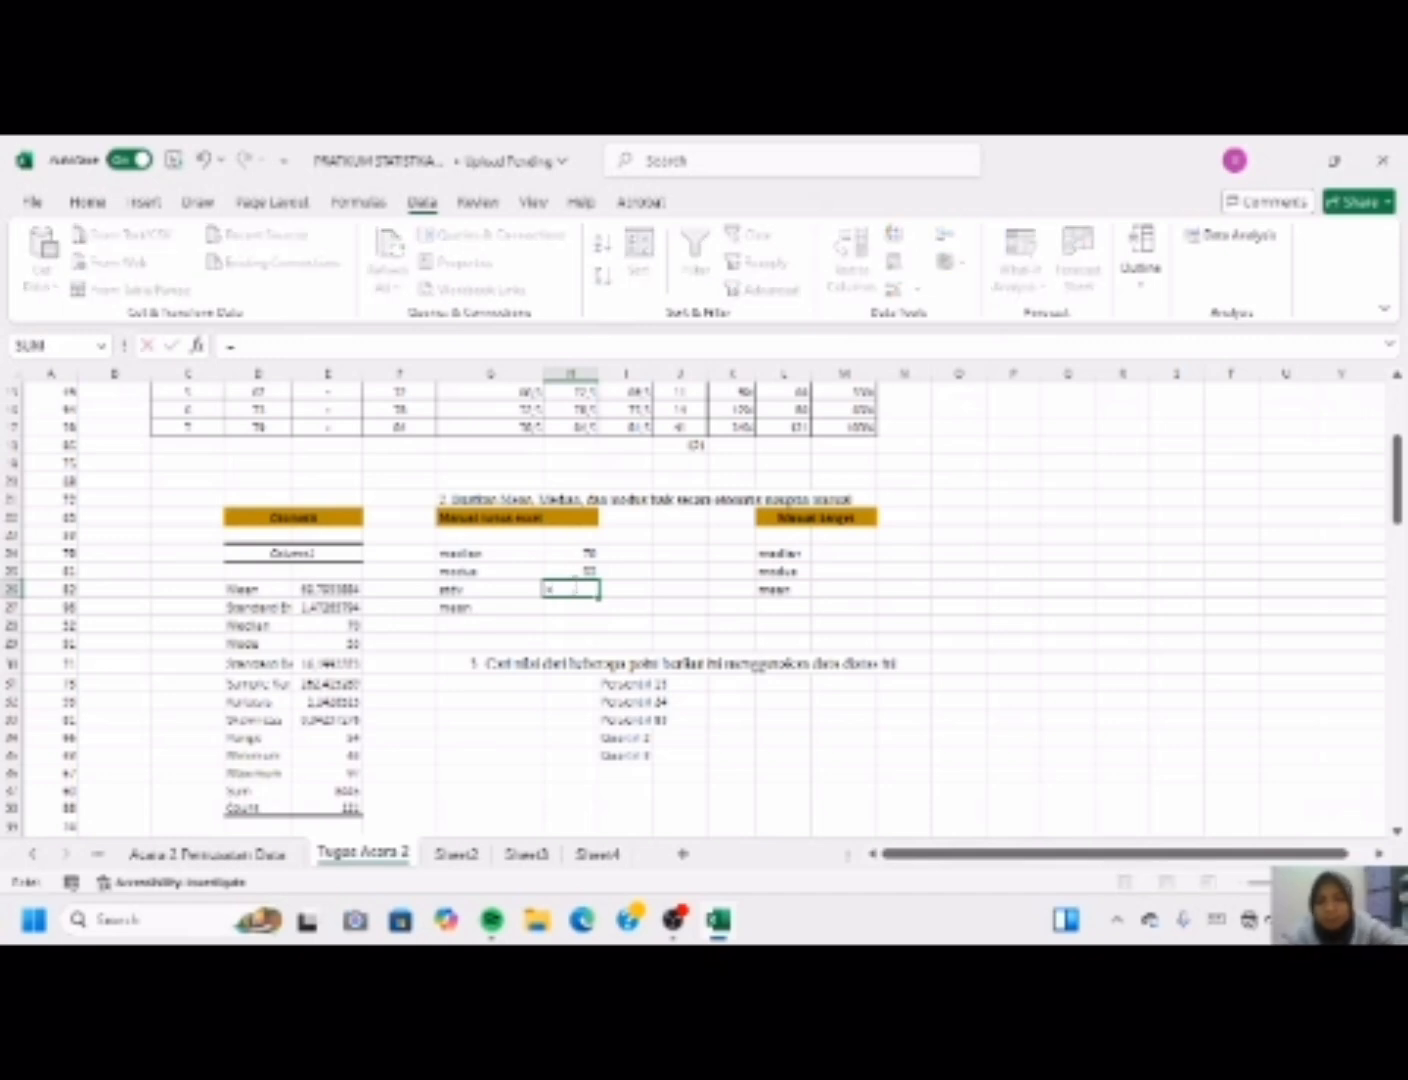
{"action": "type", "text": "st"}
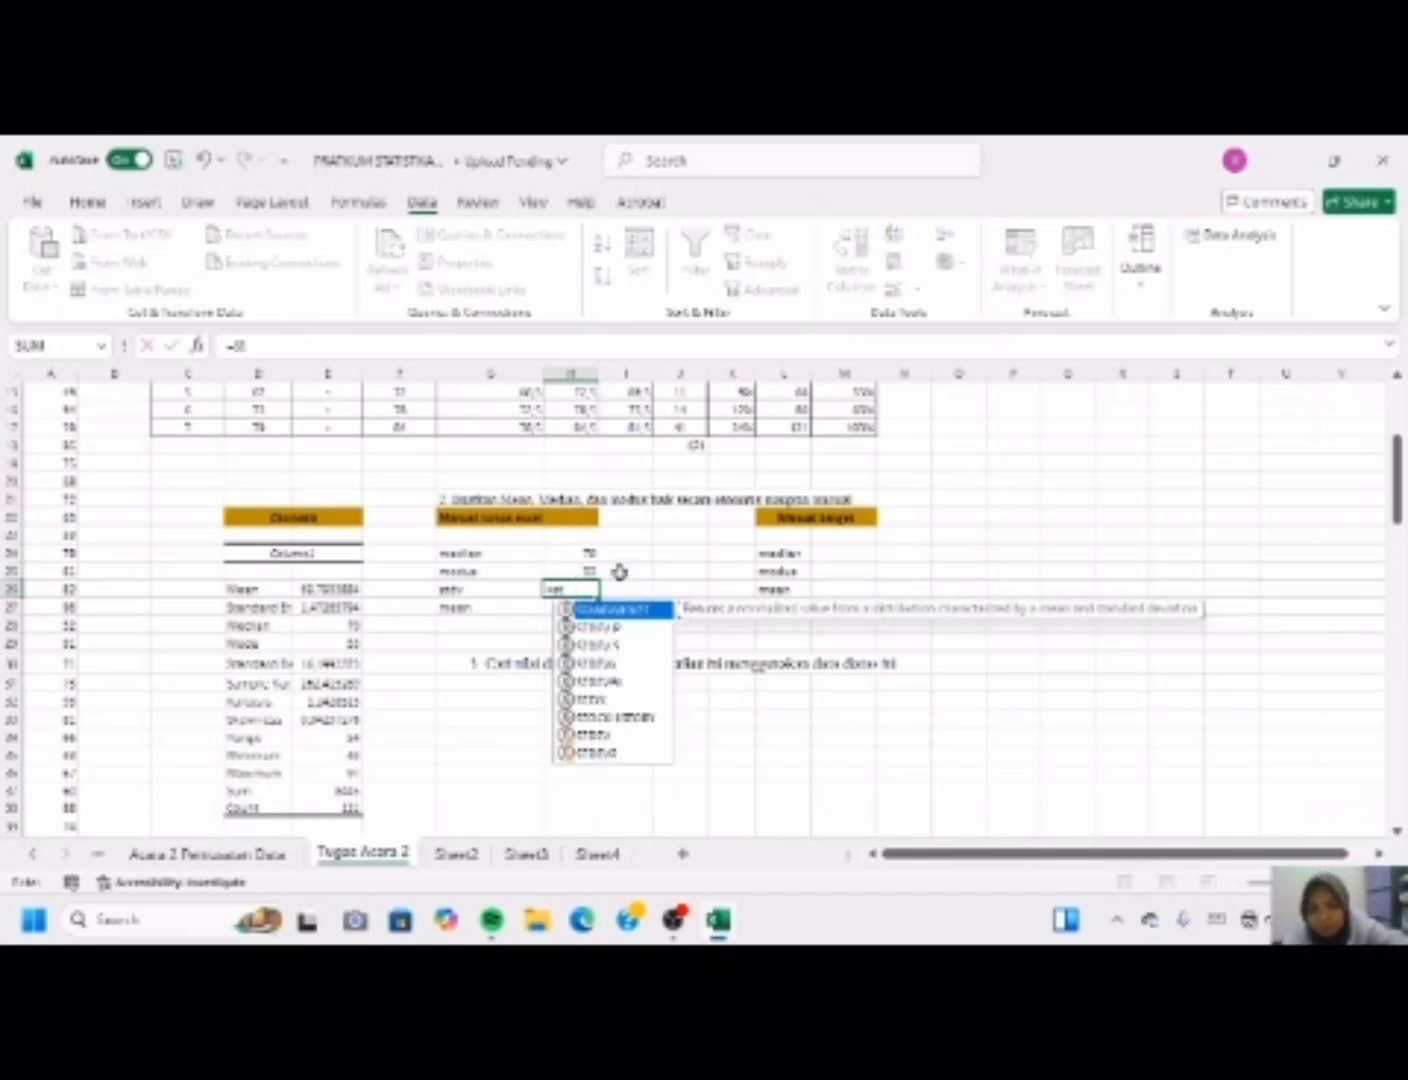
{"action": "left_click", "coordinate": [607, 645]}
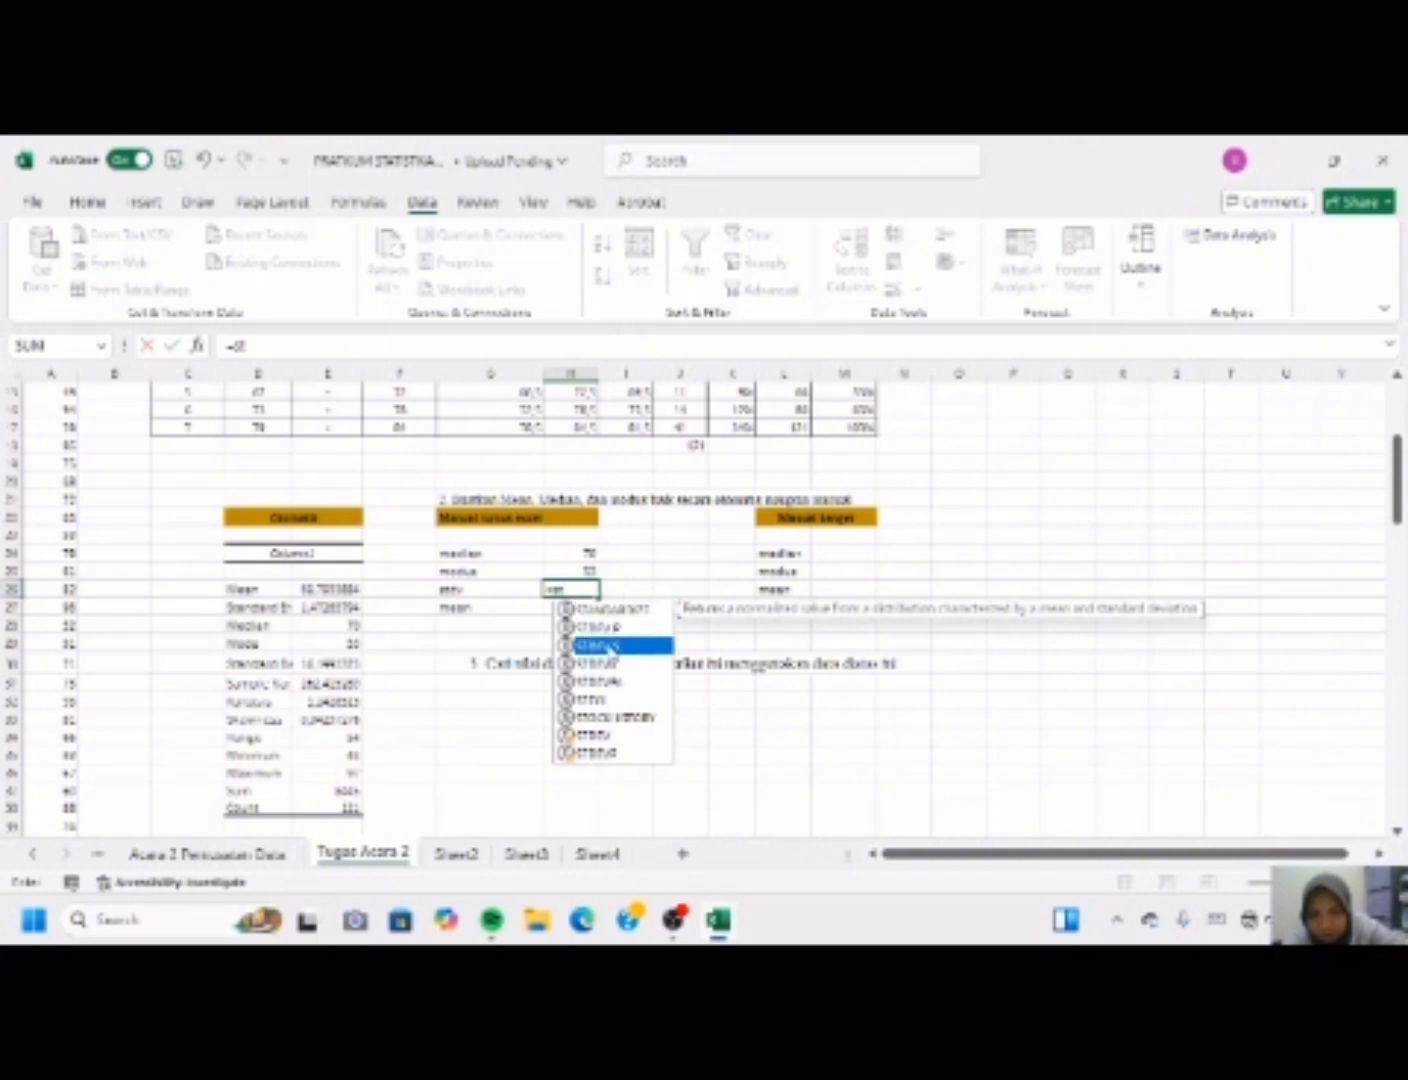
{"action": "double_click", "coordinate": [607, 645]}
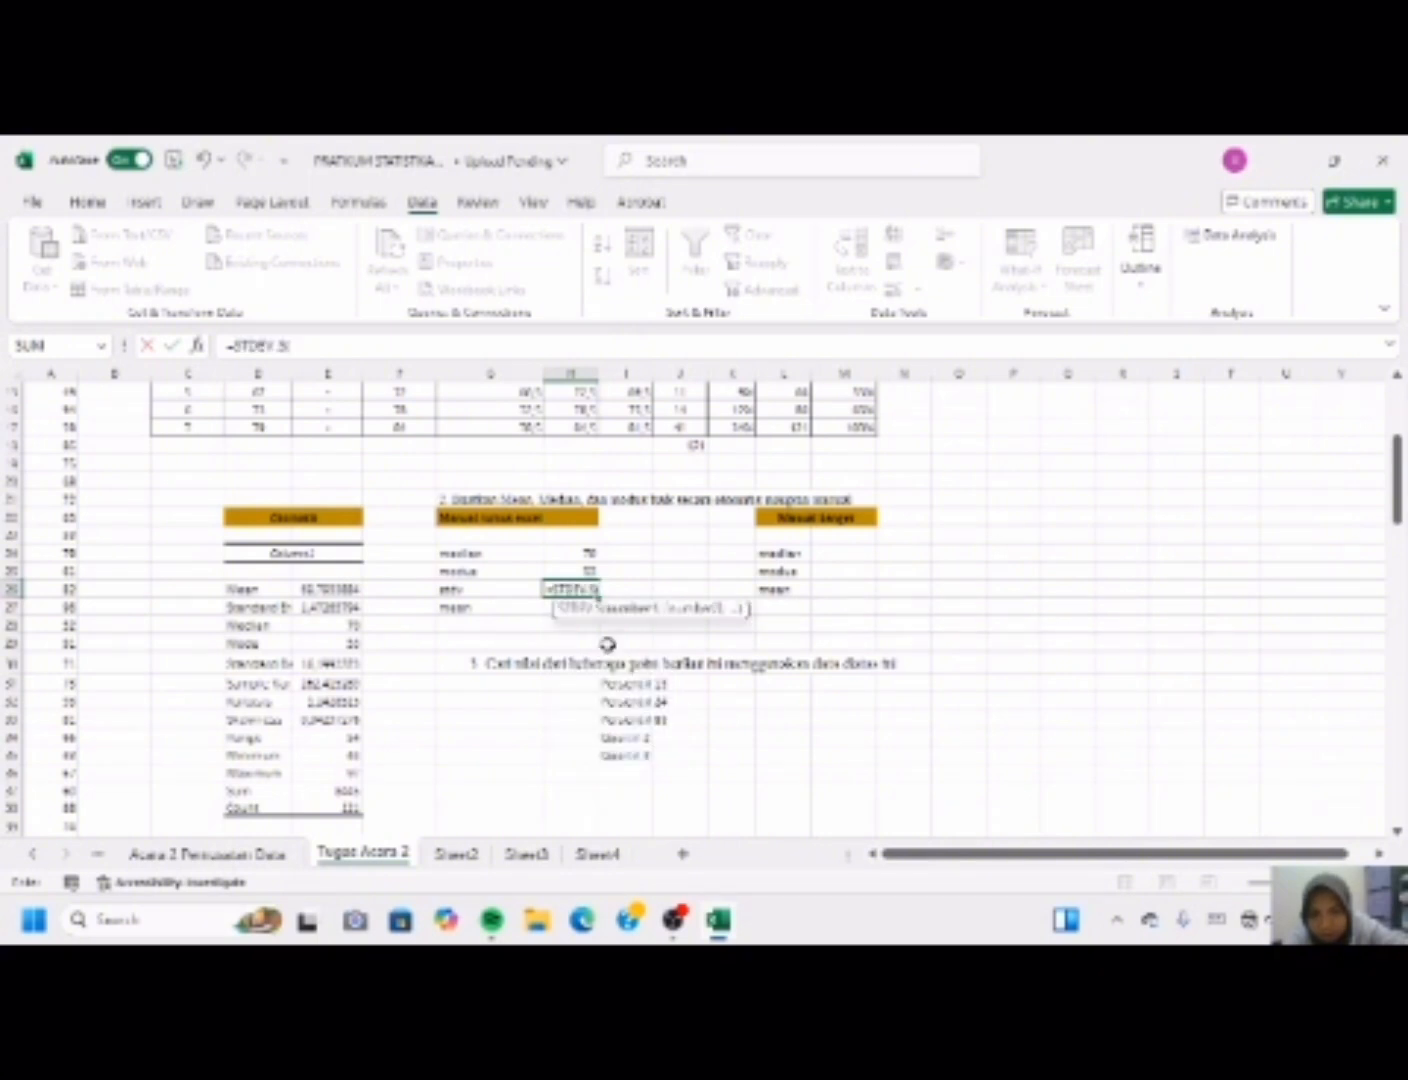
{"action": "left_click", "coordinate": [54, 372]}
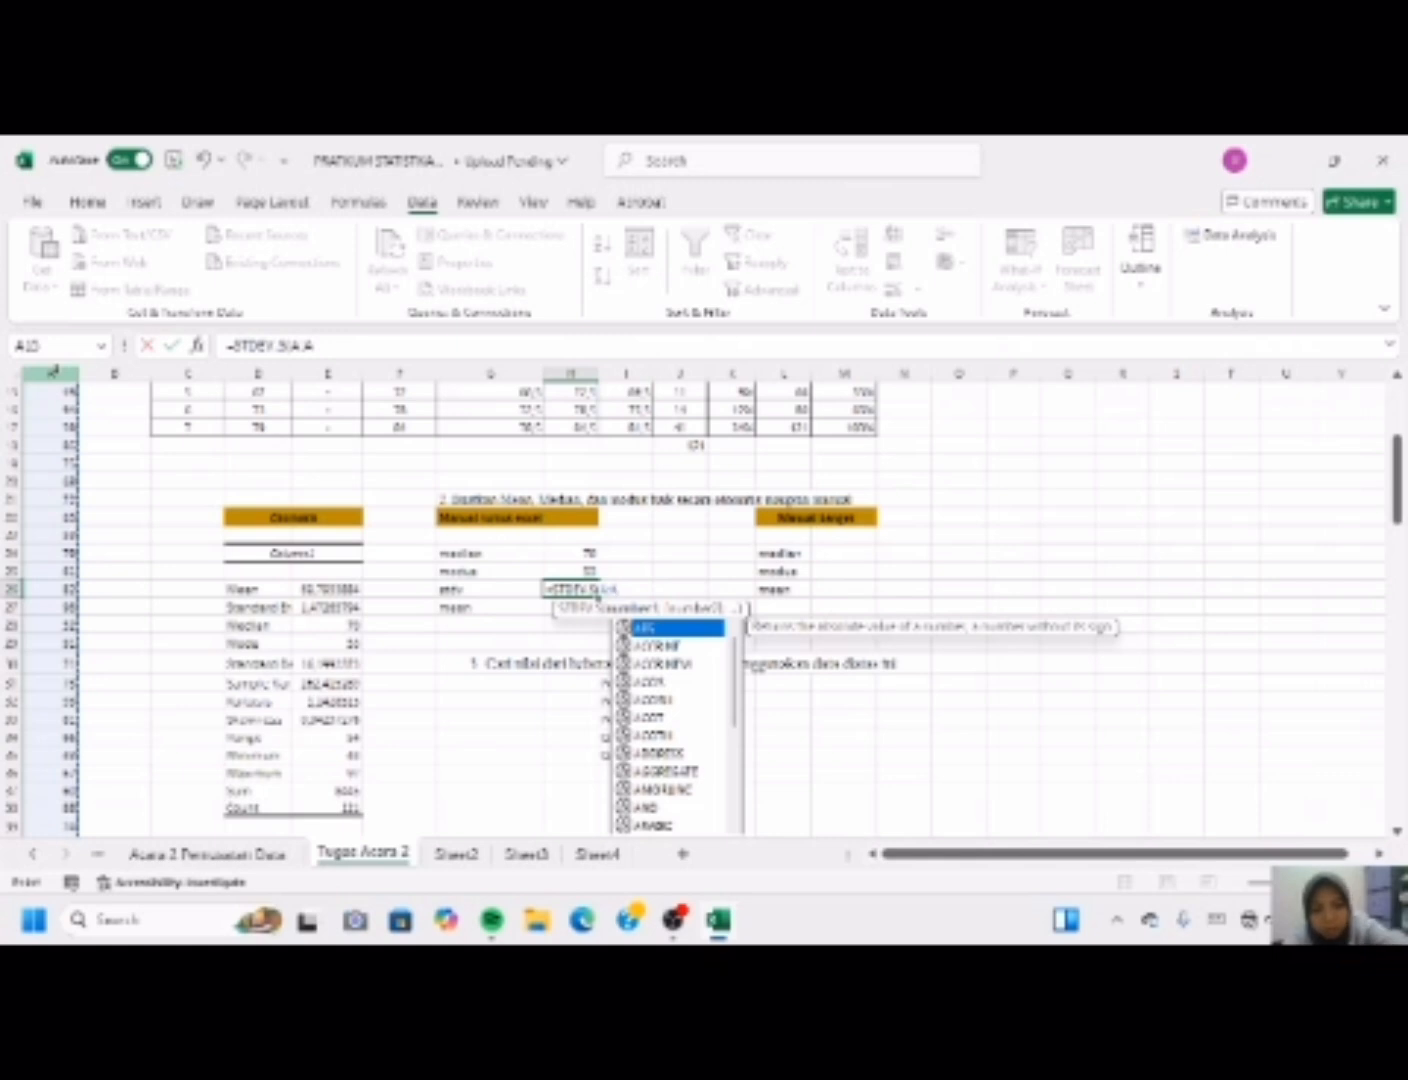
{"action": "type", "text": ")"}
{"action": "key", "text": "Return"}
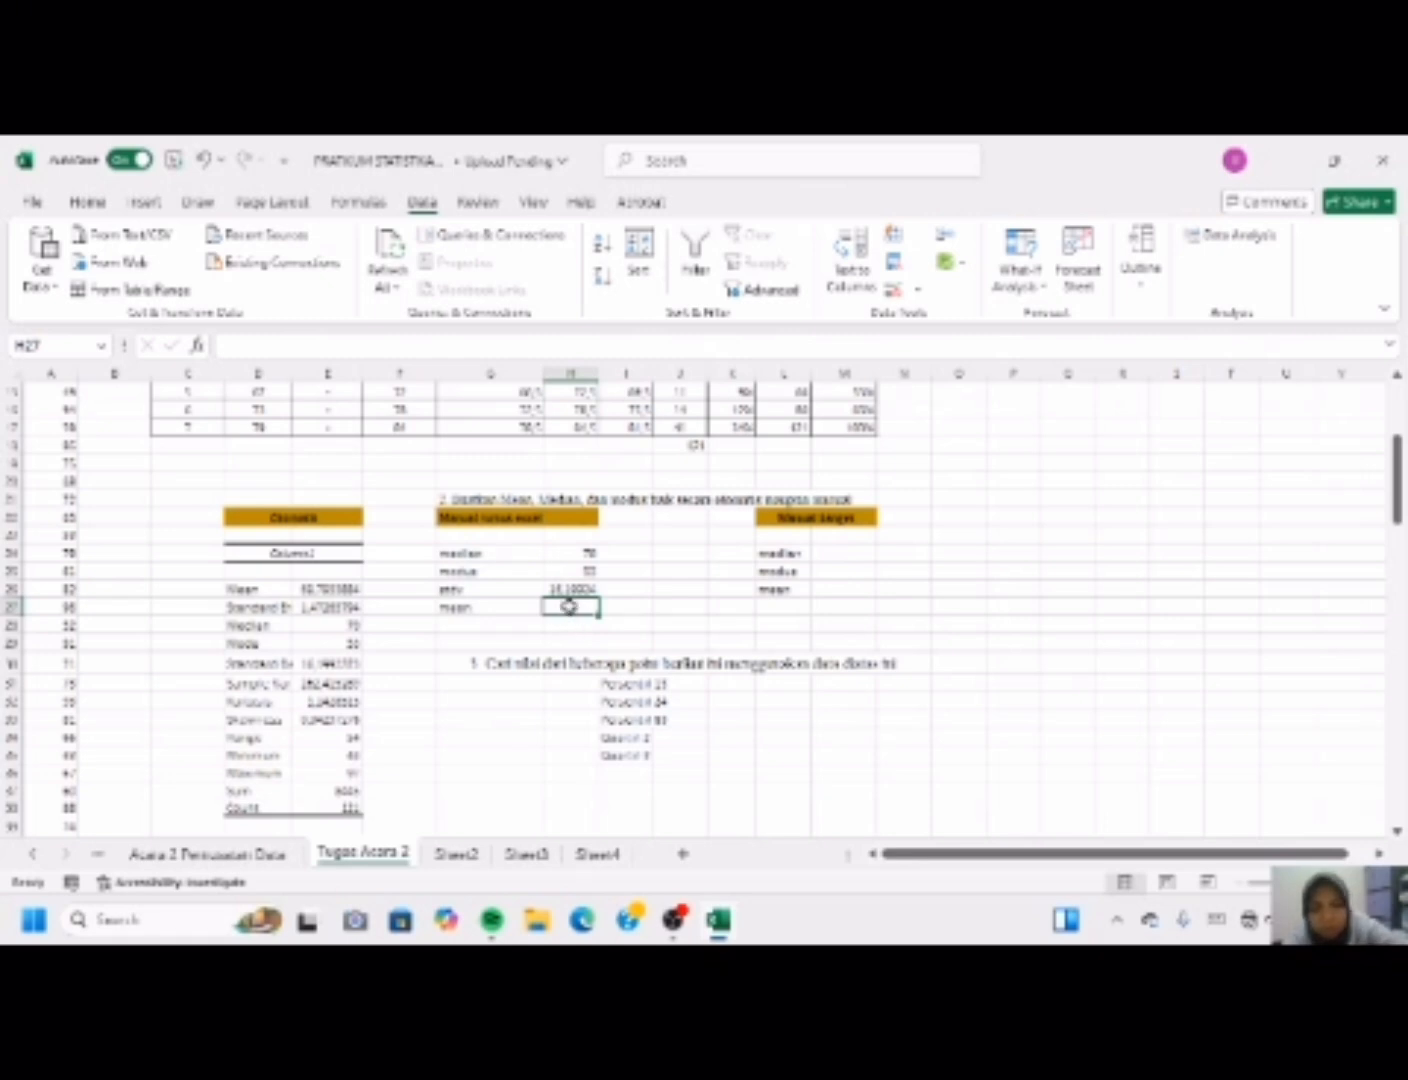
- Calculate the mean of column A in cell H27 with the AVERAGE function
{"action": "type", "text": "=e"}
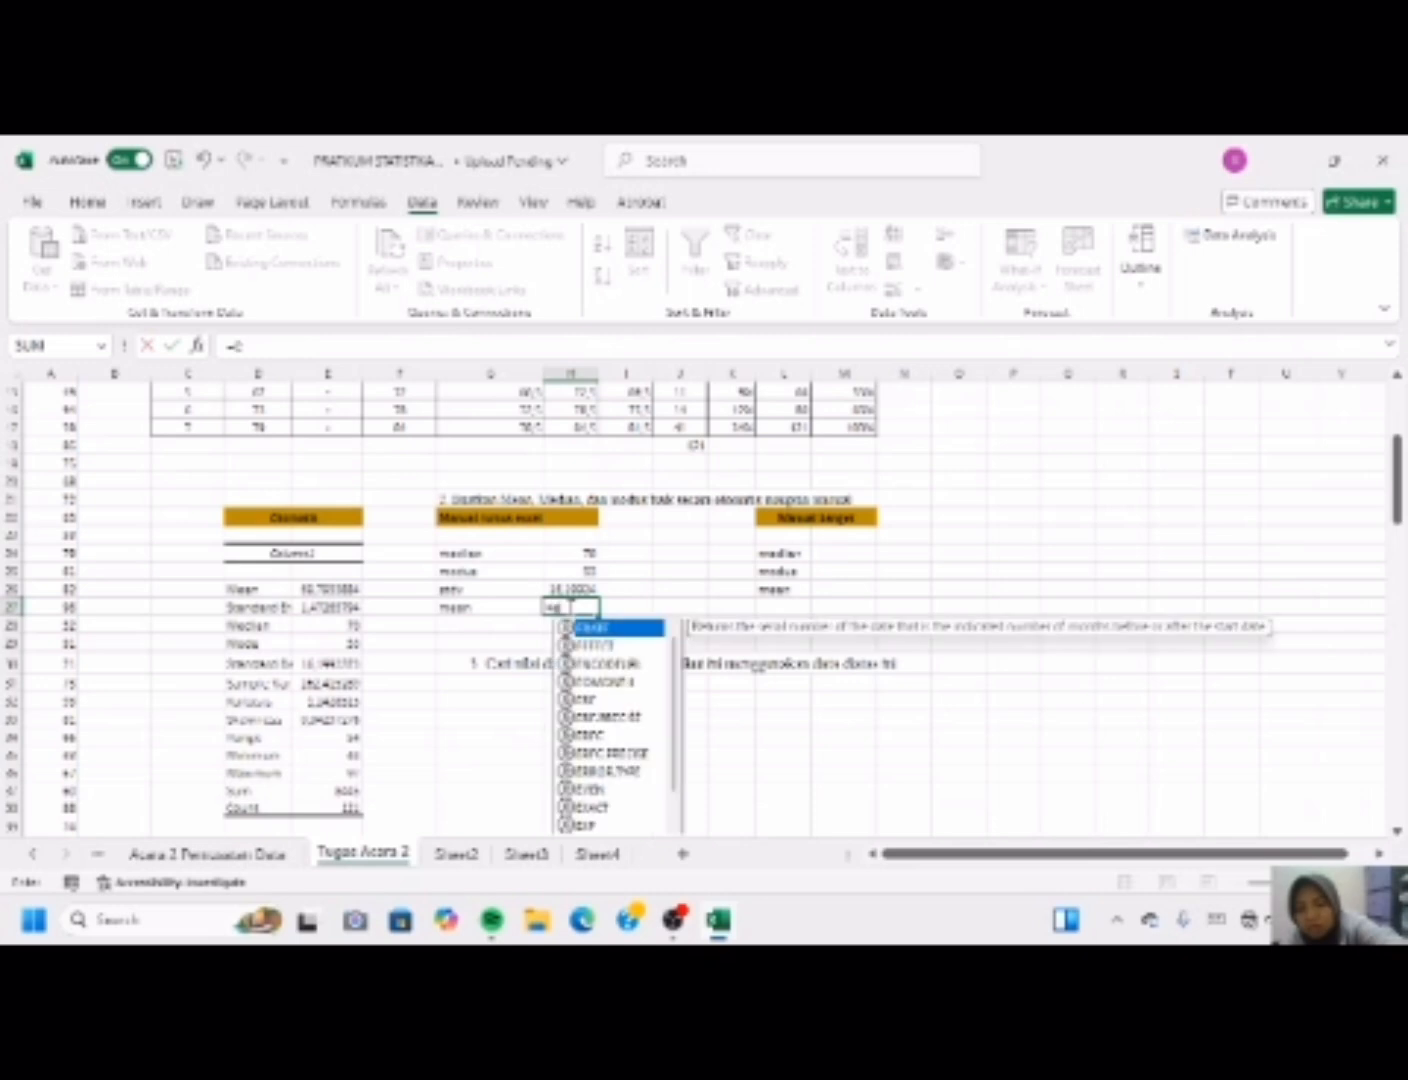
{"action": "key", "text": "BackSpace"}
{"action": "type", "text": "aver"}
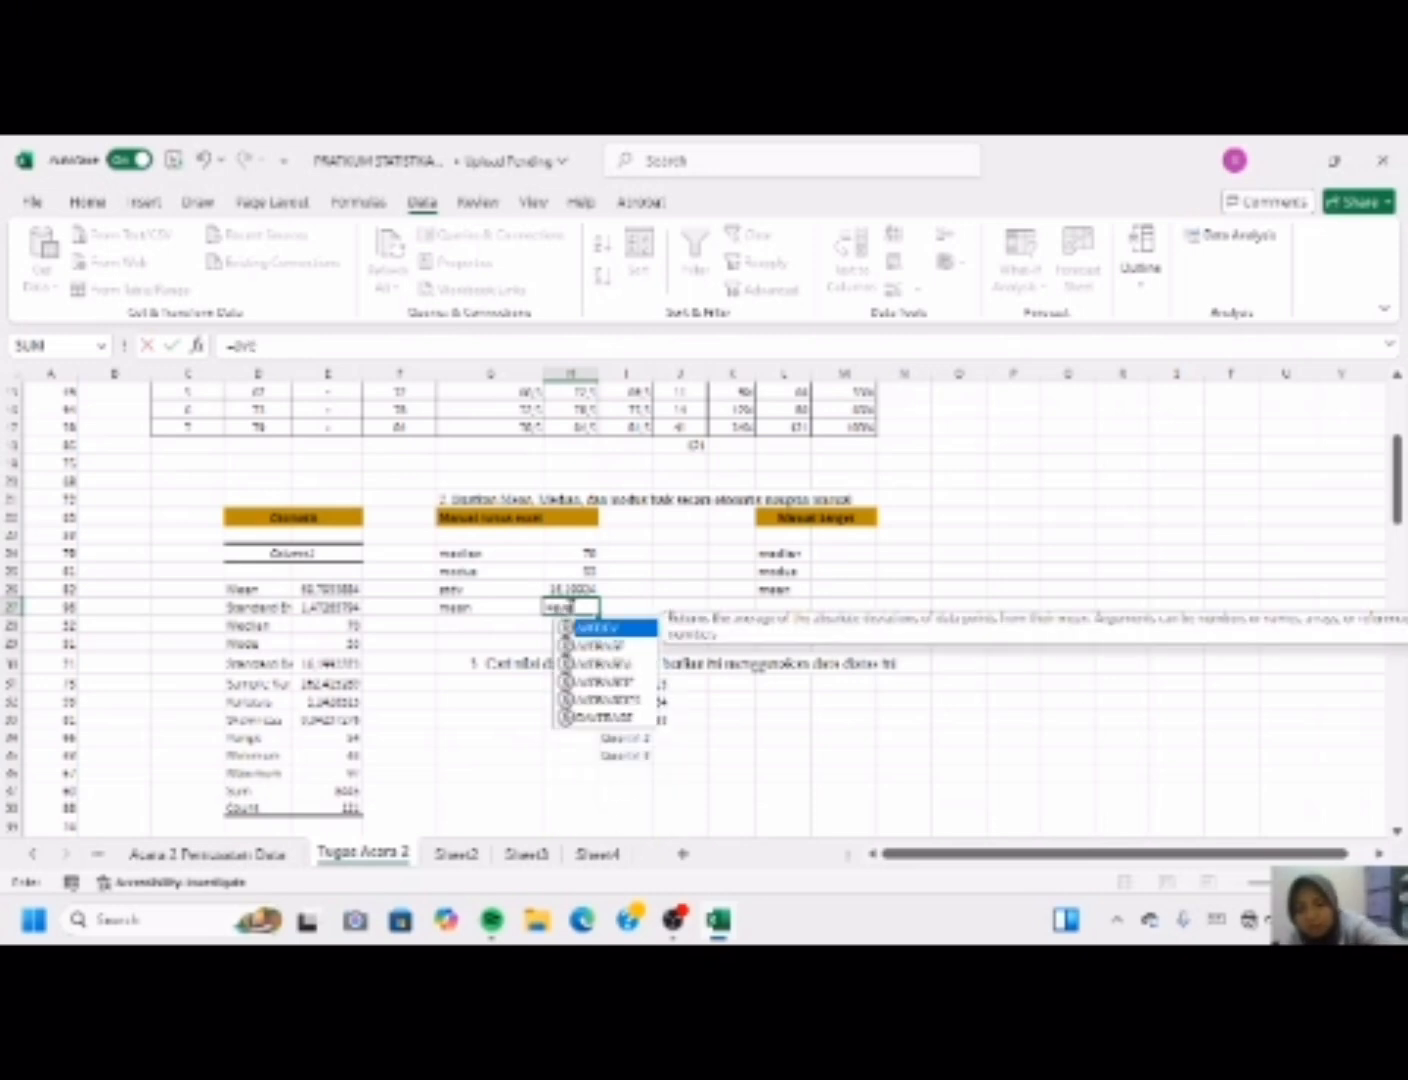
{"action": "double_click", "coordinate": [626, 628]}
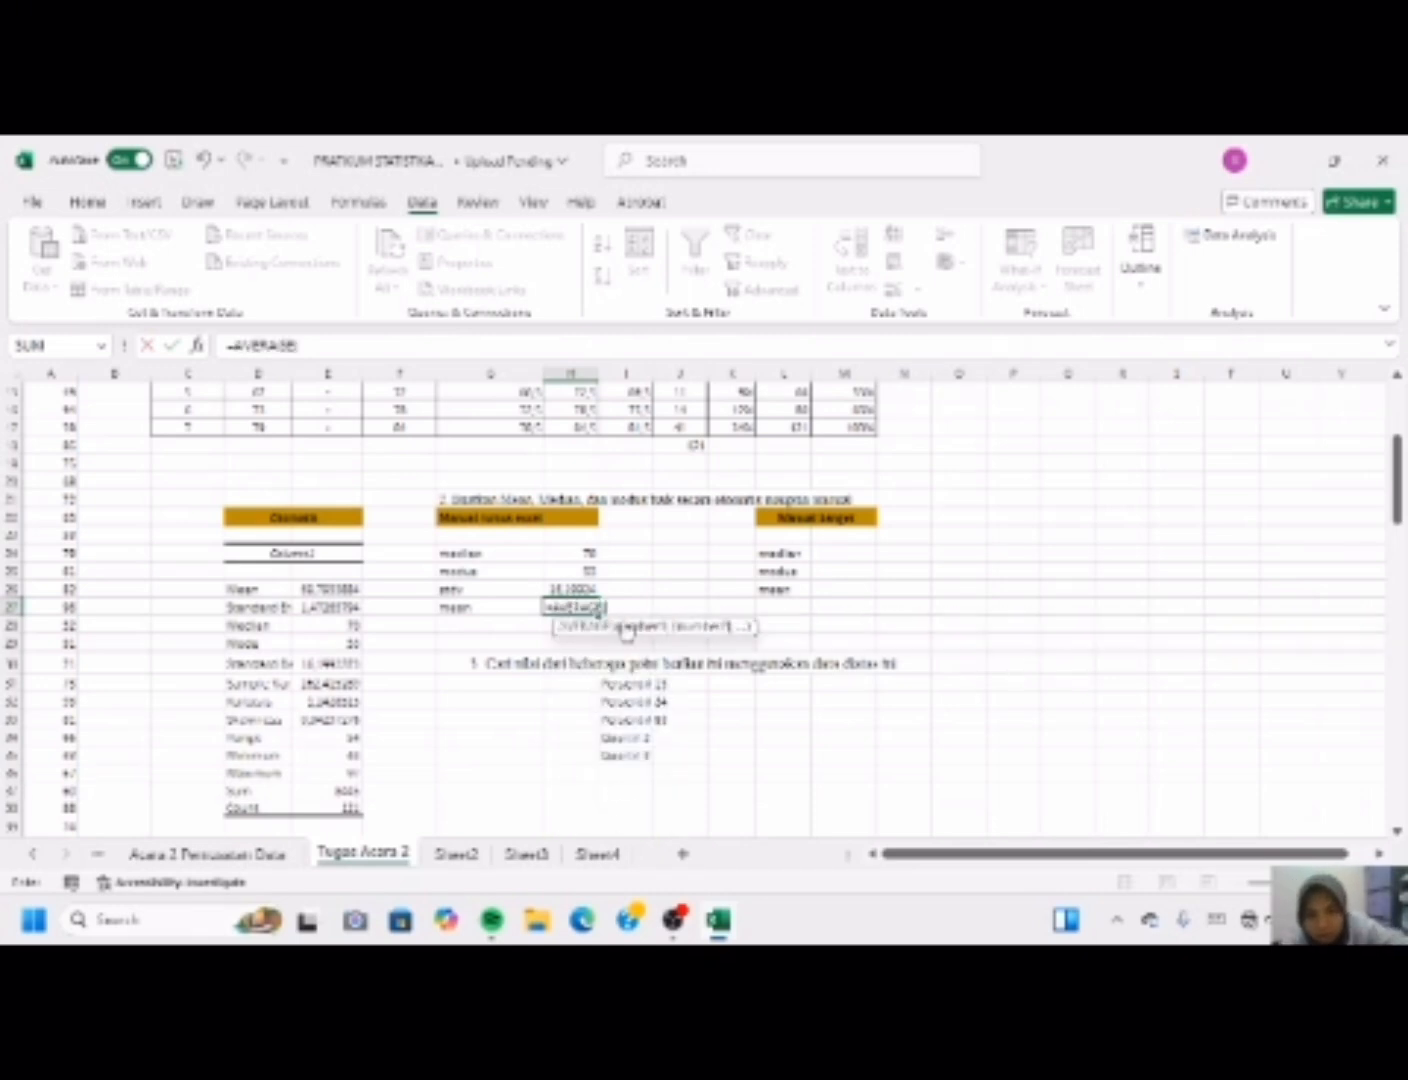
{"action": "left_click", "coordinate": [53, 369]}
{"action": "type", "text": ")"}
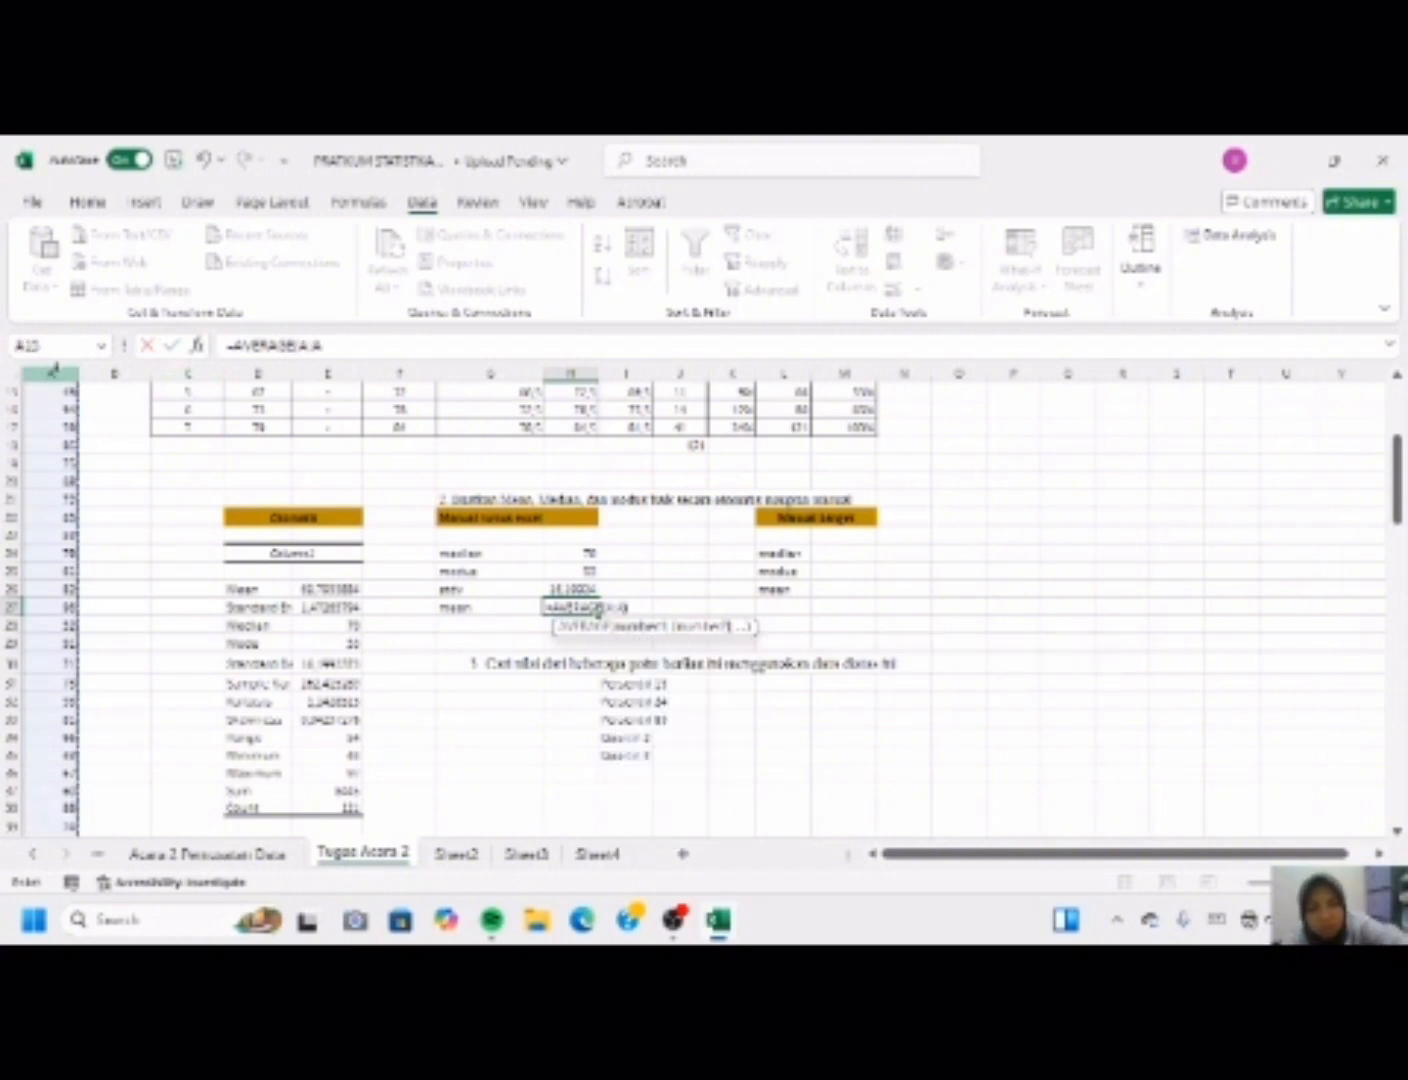
{"action": "key", "text": "Return"}
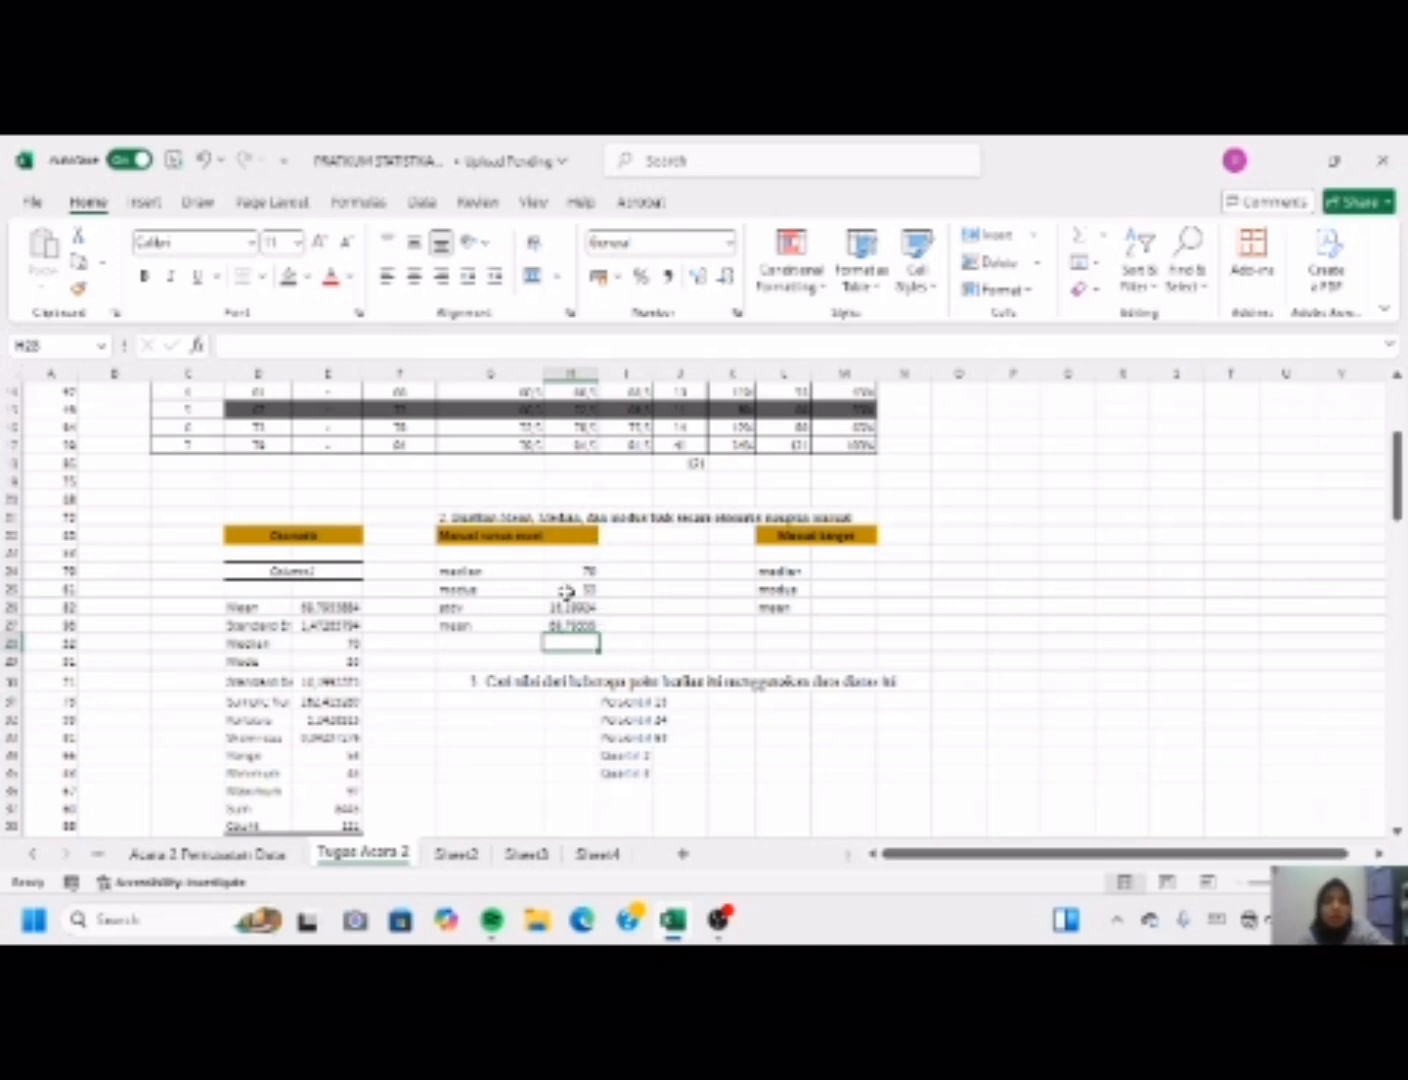
- Calculate the grouped-data median in cell M24 with the formula =G15+((C2/2-L14)/J15*6)
{"action": "scroll", "coordinate": [566, 592], "scroll_direction": "up", "scroll_amount": 2}
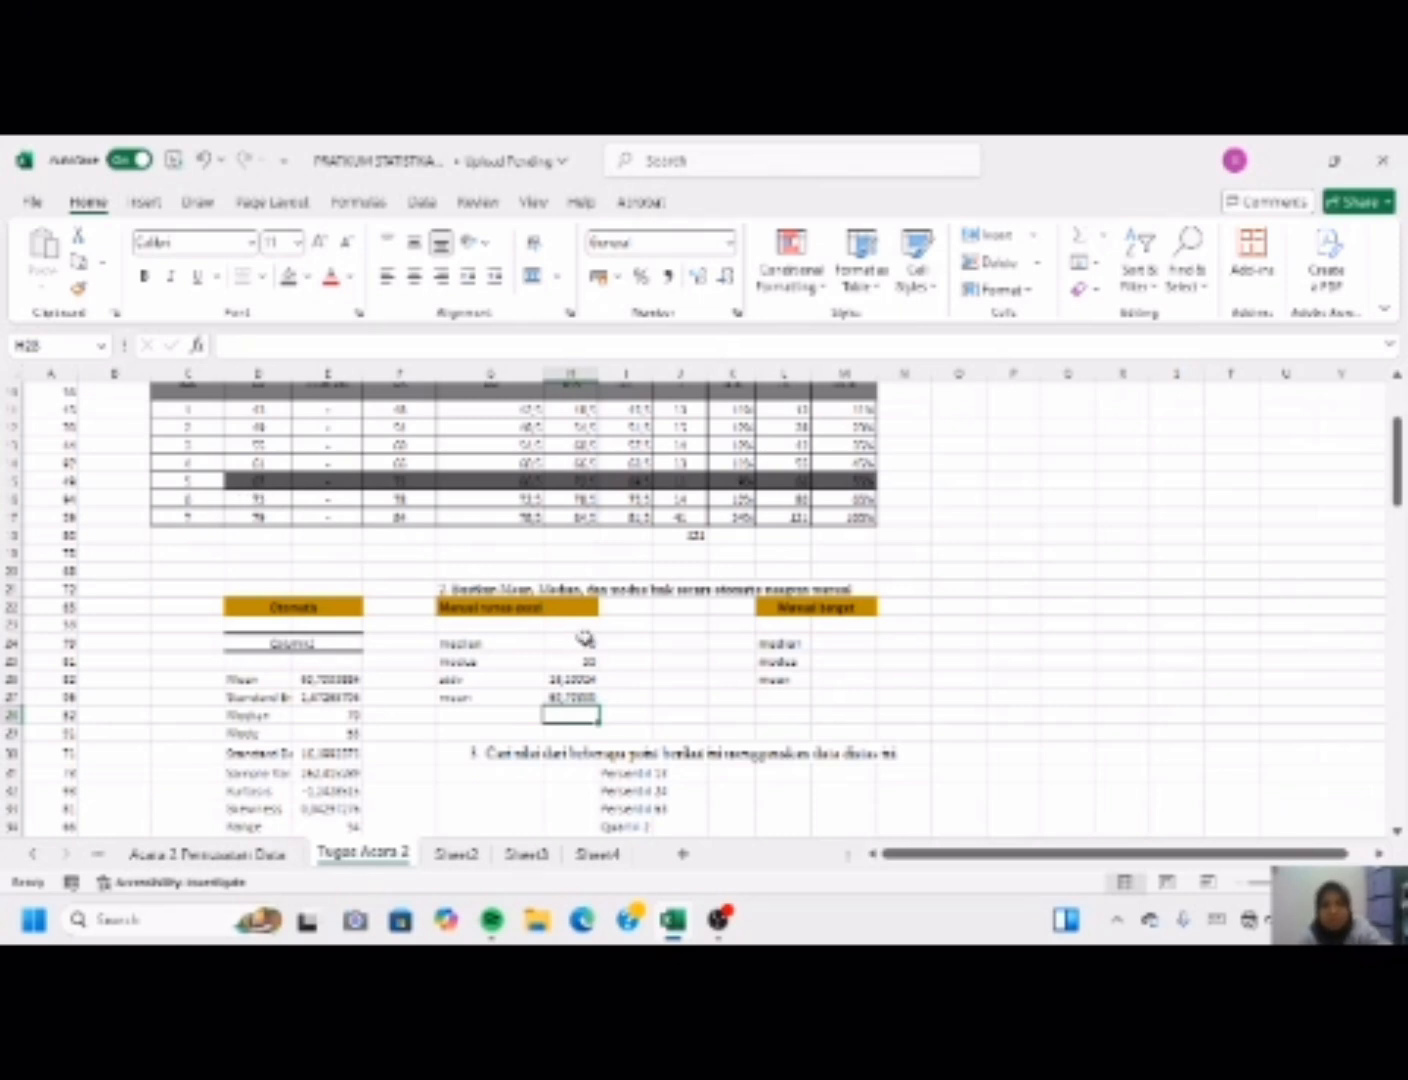
{"action": "scroll", "coordinate": [468, 575], "scroll_direction": "up", "scroll_amount": 1}
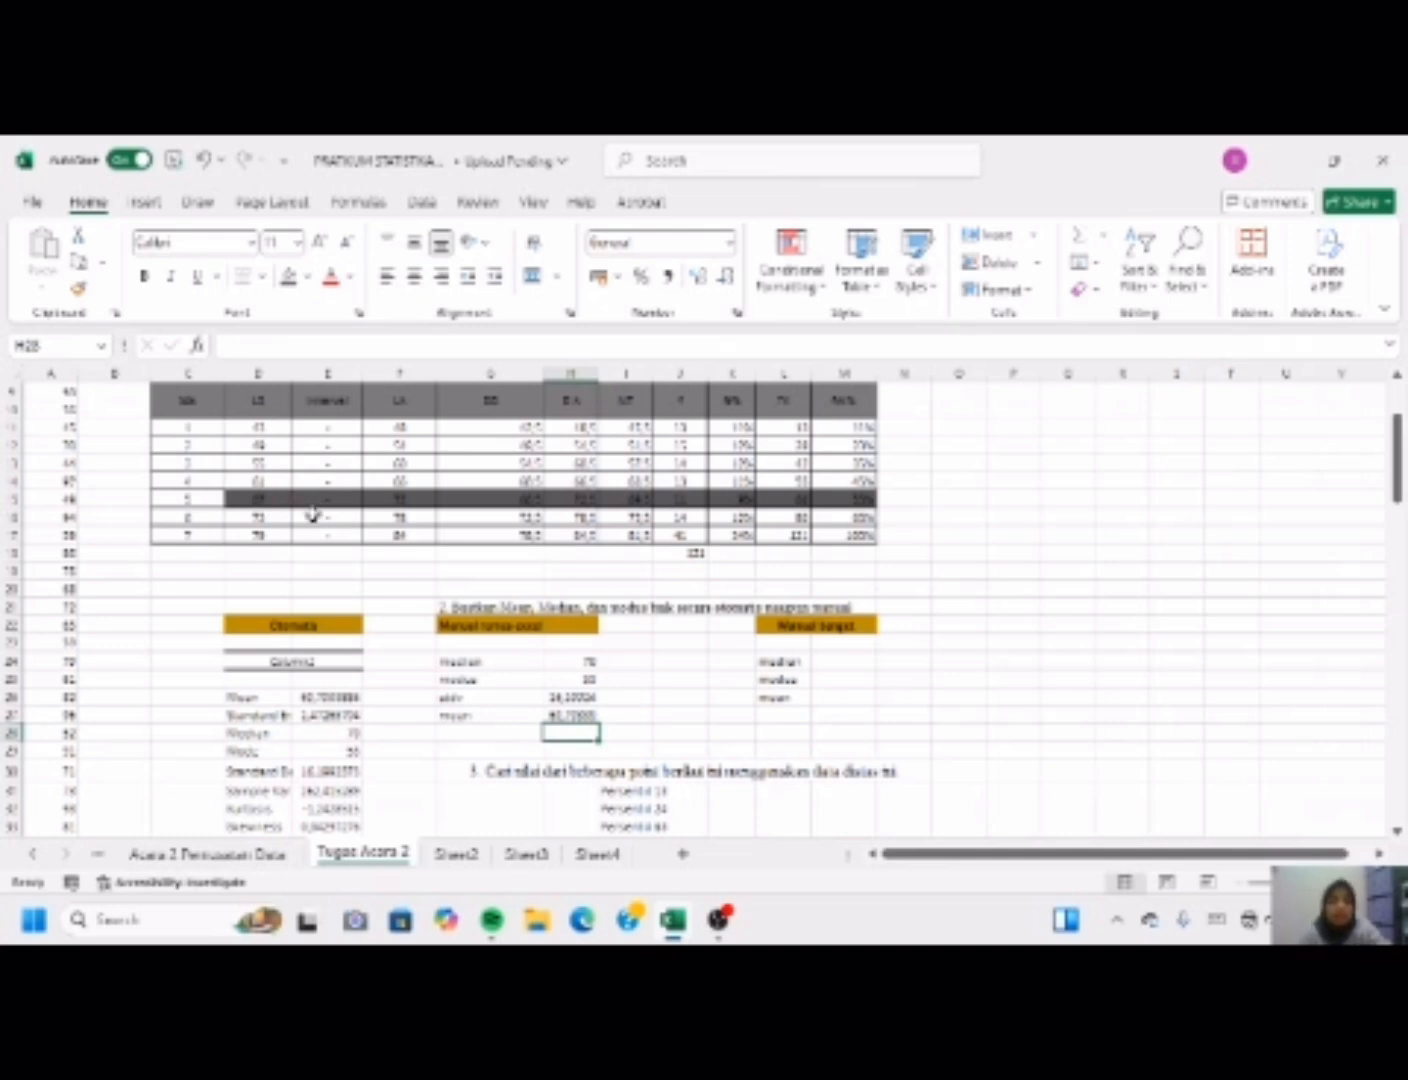
{"action": "left_click", "coordinate": [840, 662]}
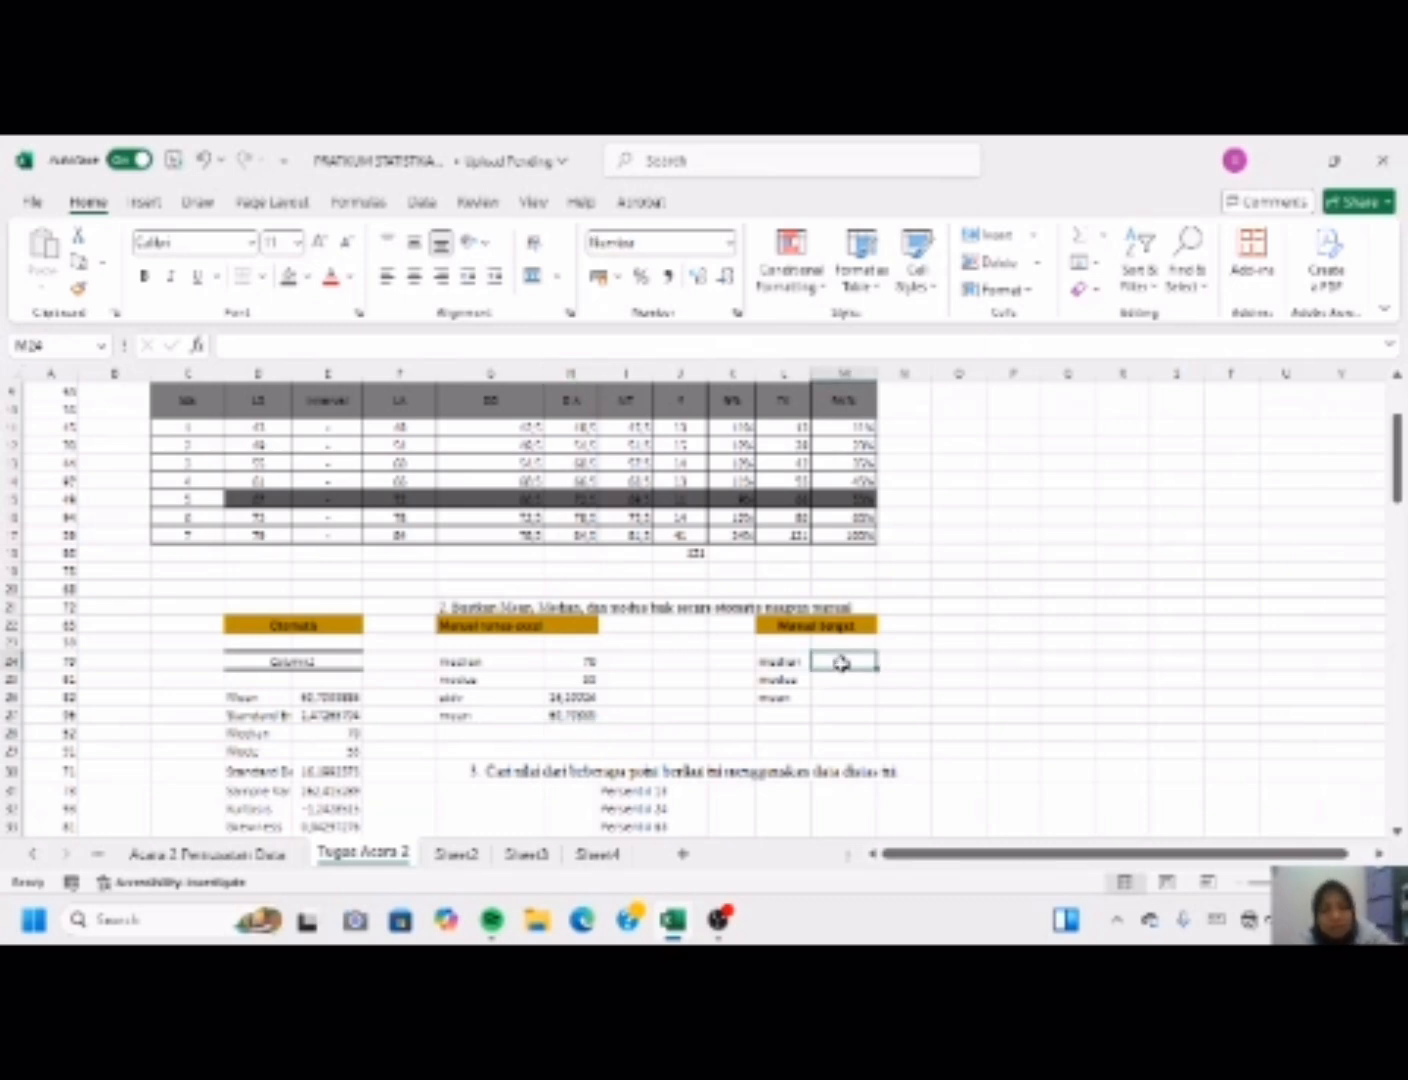
{"action": "type", "text": "="}
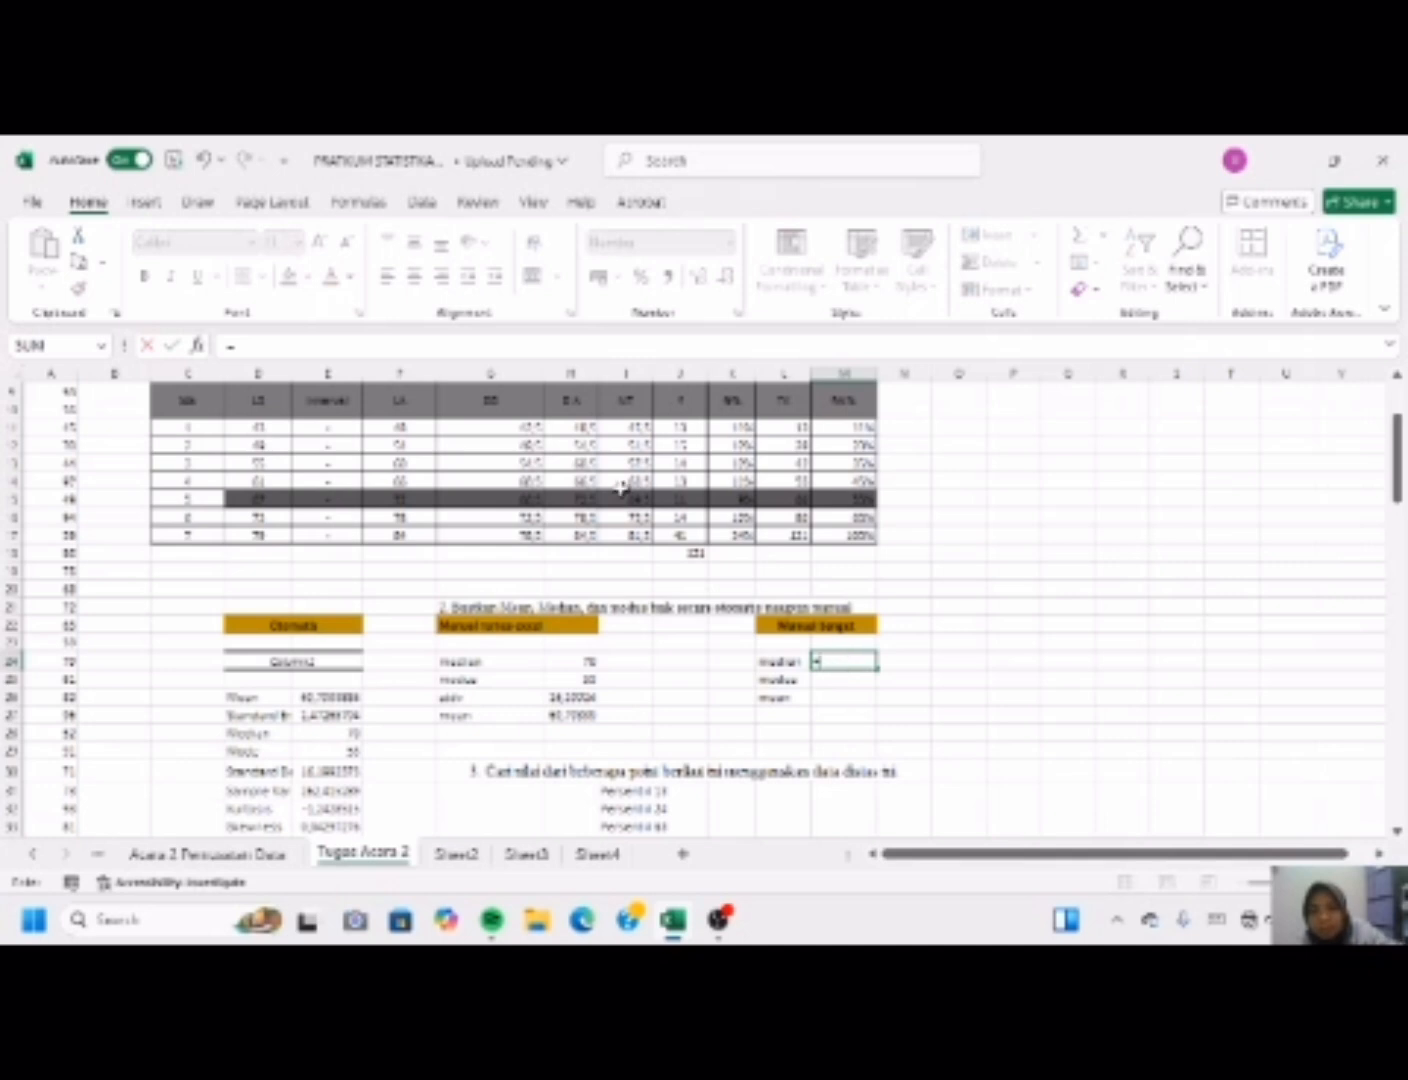
{"action": "left_click", "coordinate": [494, 499]}
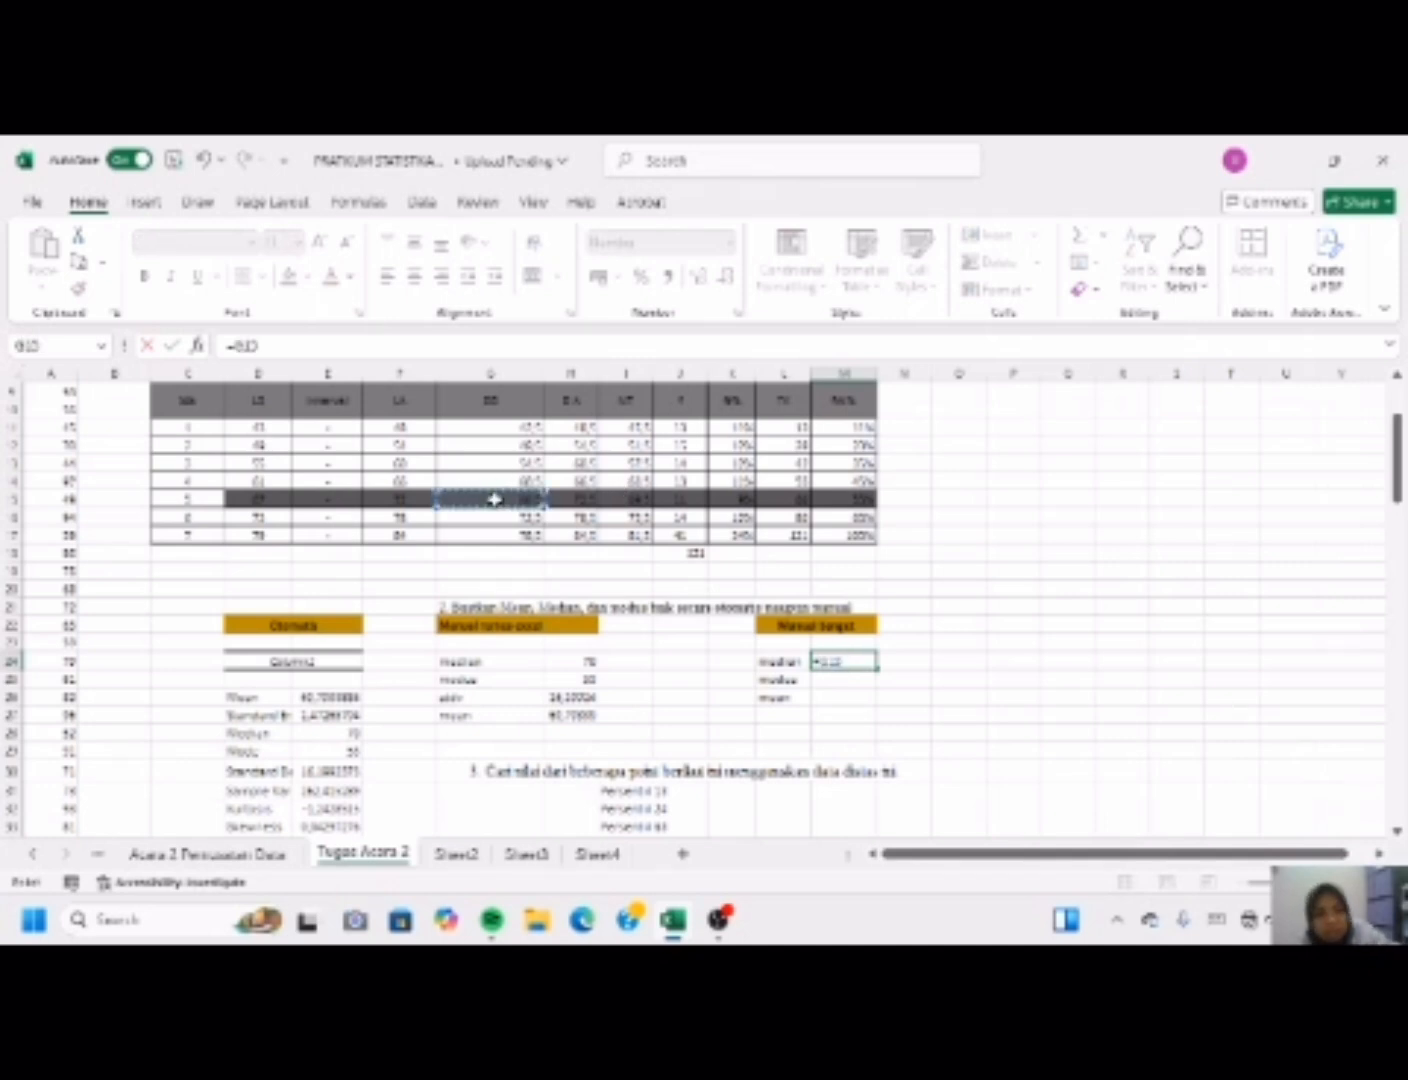
{"action": "type", "text": "*"}
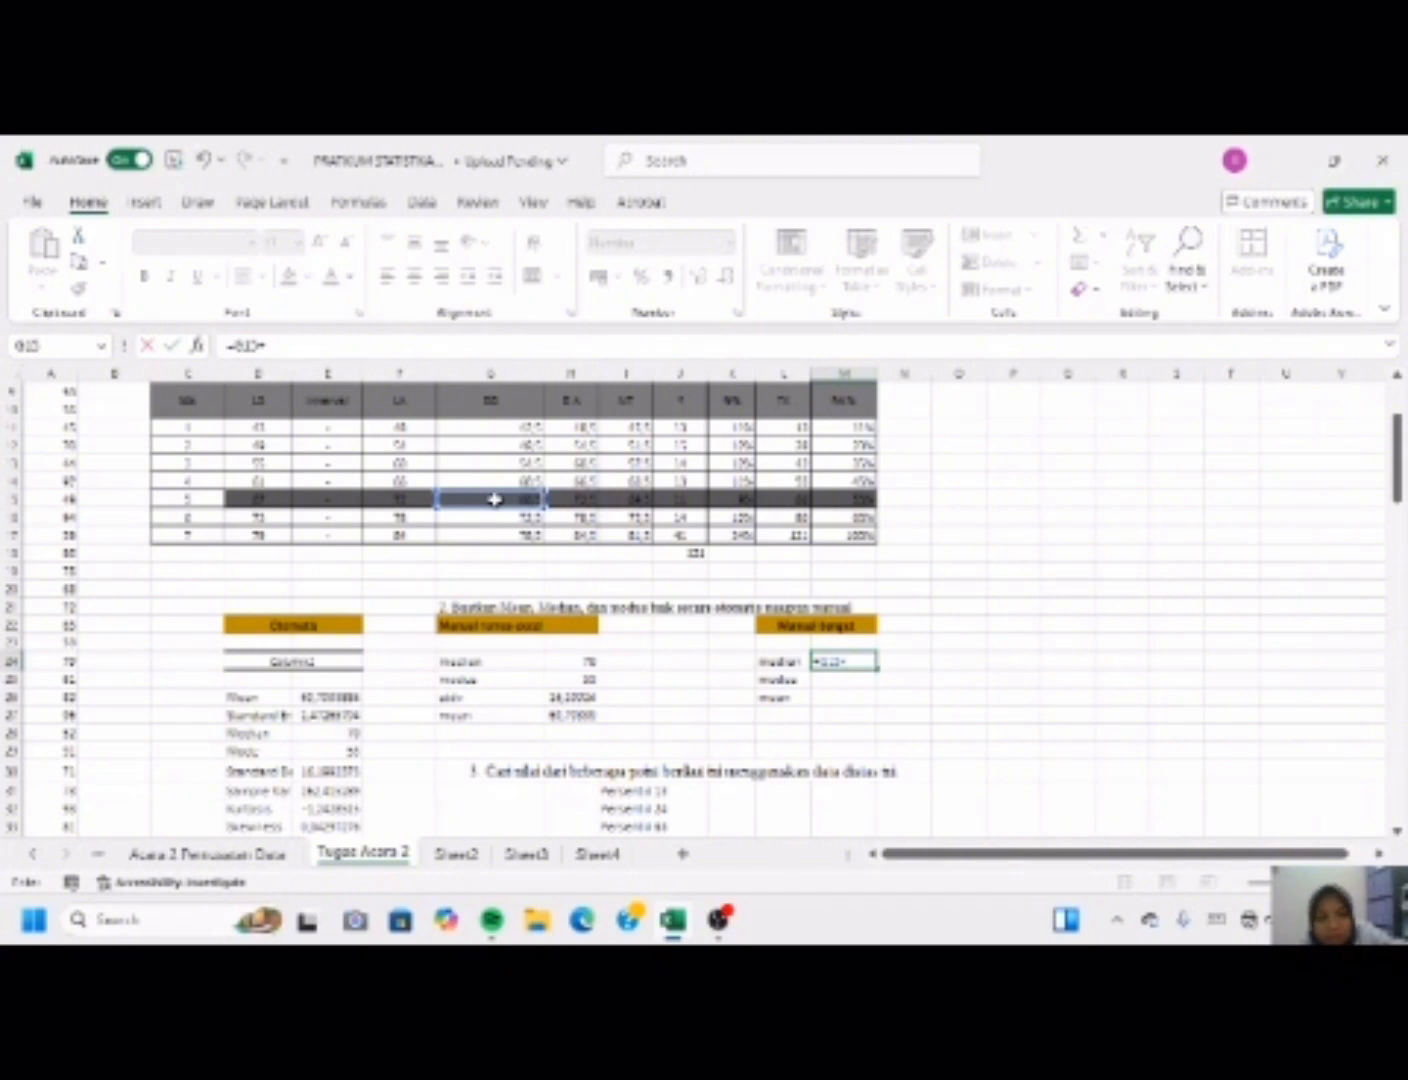
{"action": "type", "text": "(("}
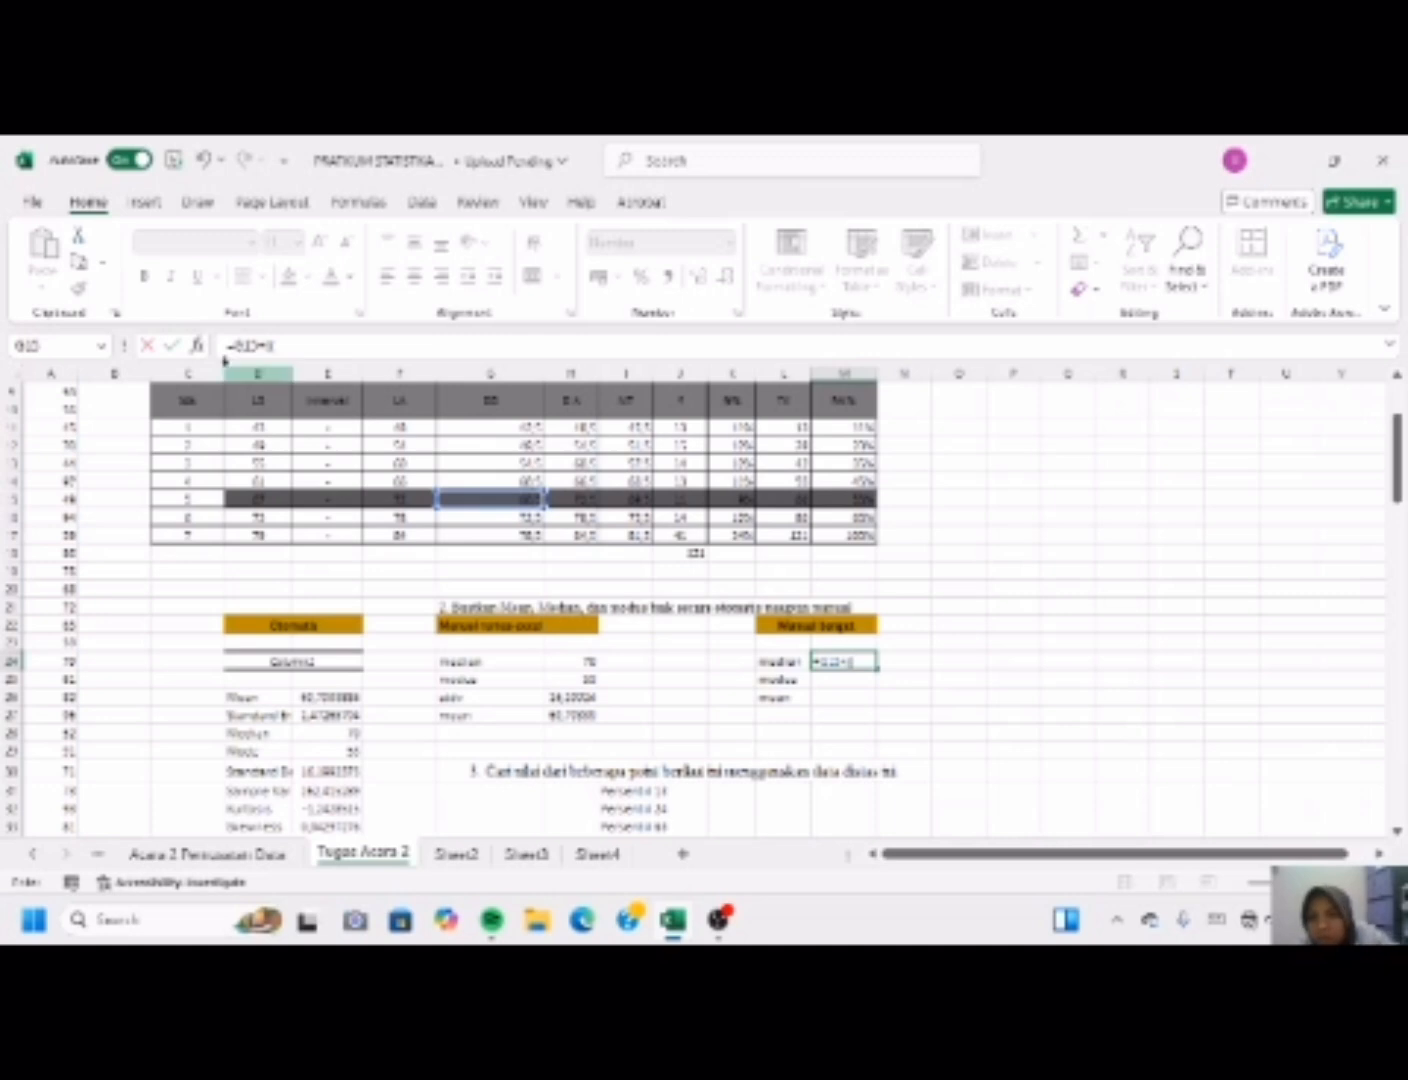
{"action": "scroll", "coordinate": [245, 408], "scroll_direction": "up", "scroll_amount": 2}
{"action": "scroll", "coordinate": [205, 408], "scroll_direction": "up", "scroll_amount": 1}
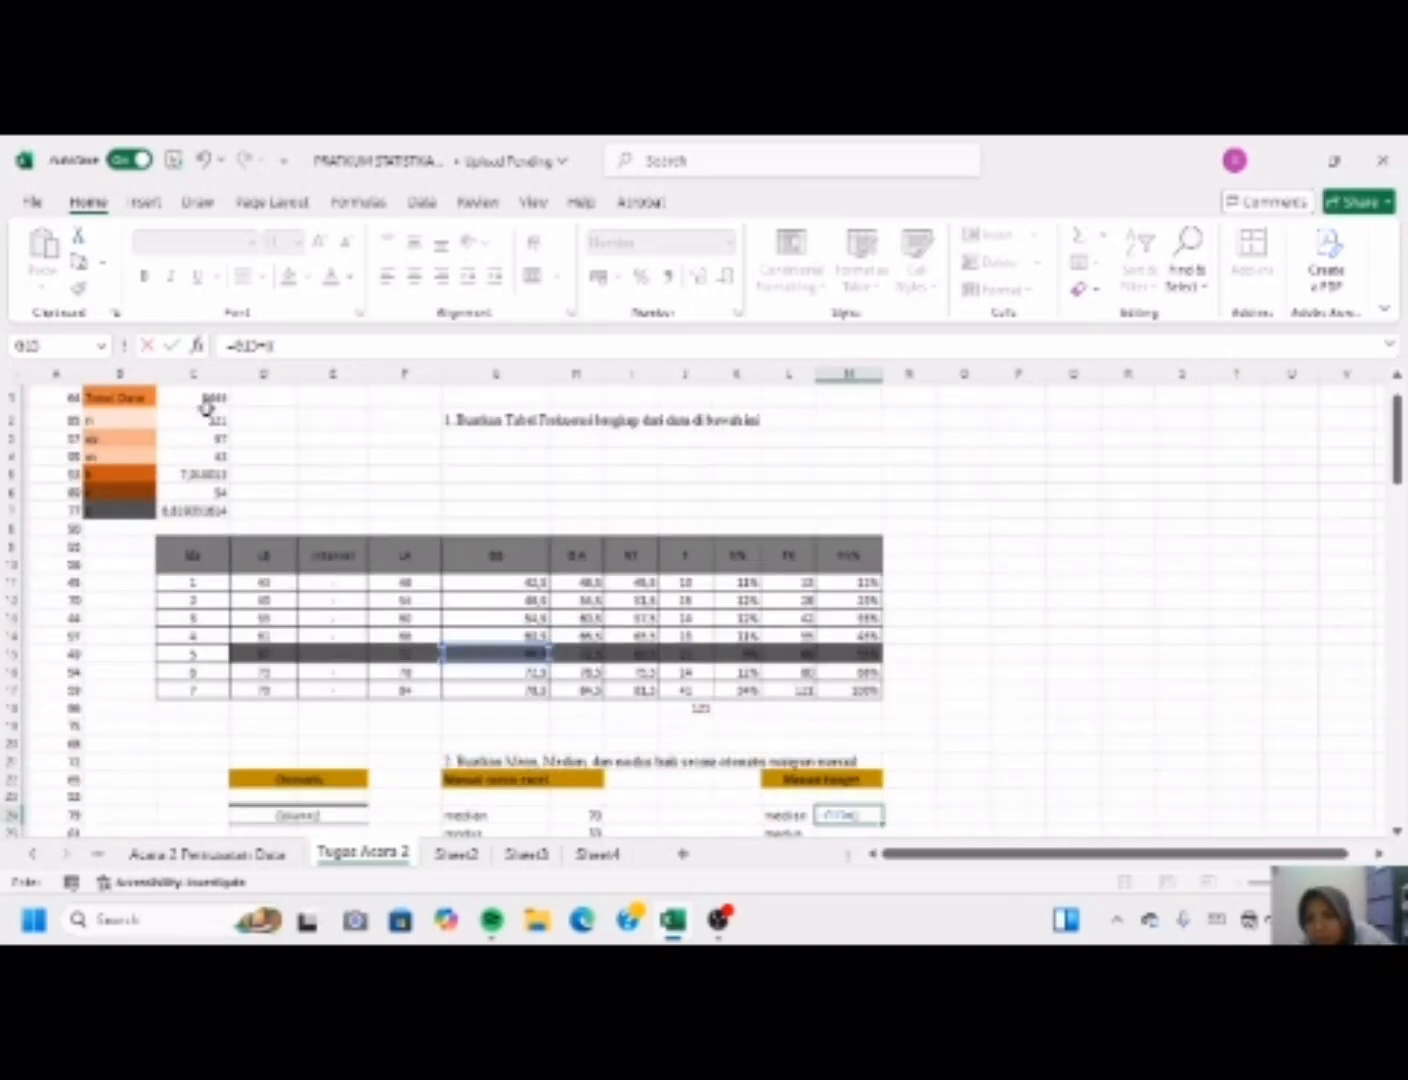
{"action": "left_click", "coordinate": [198, 417]}
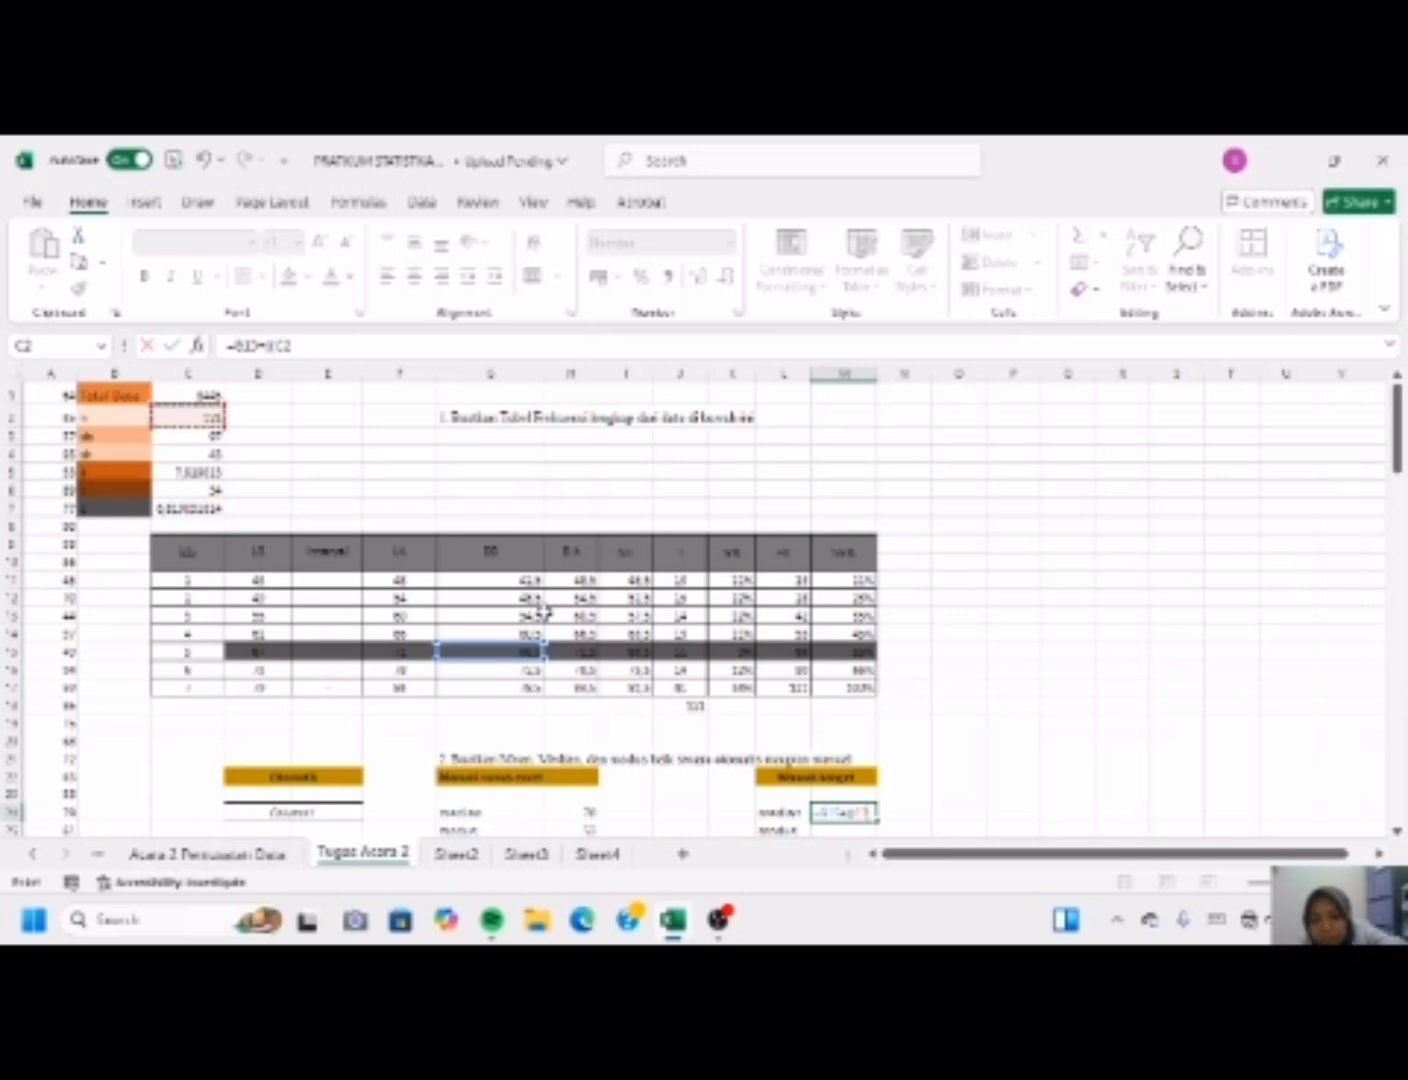
{"action": "type", "text": "/2"}
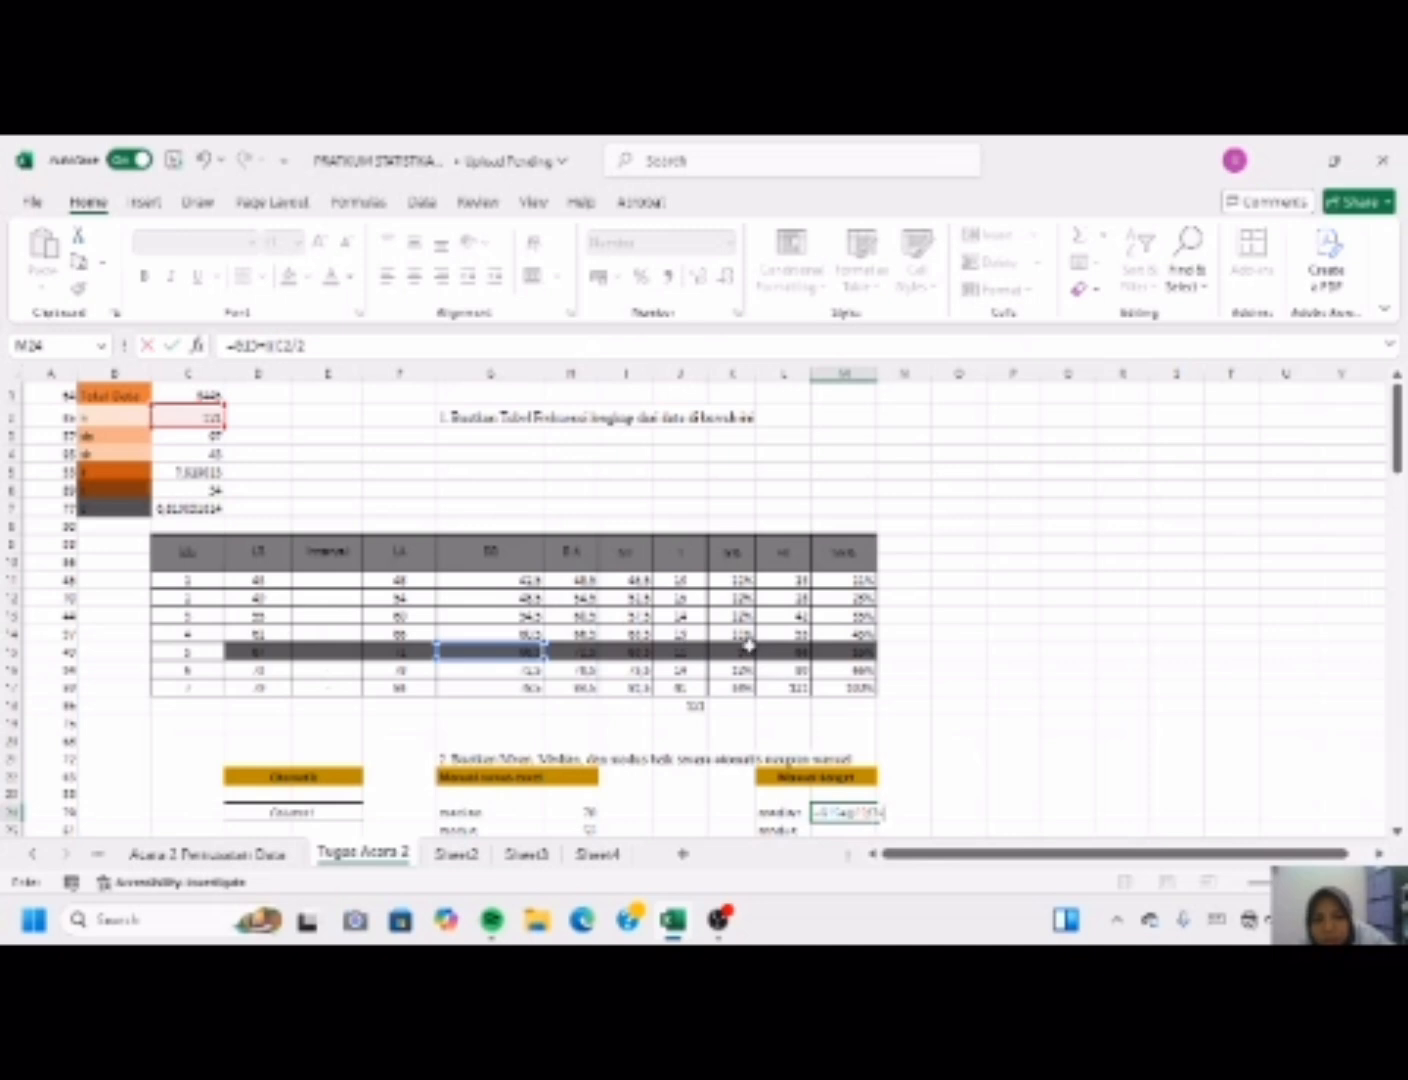
{"action": "type", "text": "-"}
{"action": "left_click", "coordinate": [791, 632]}
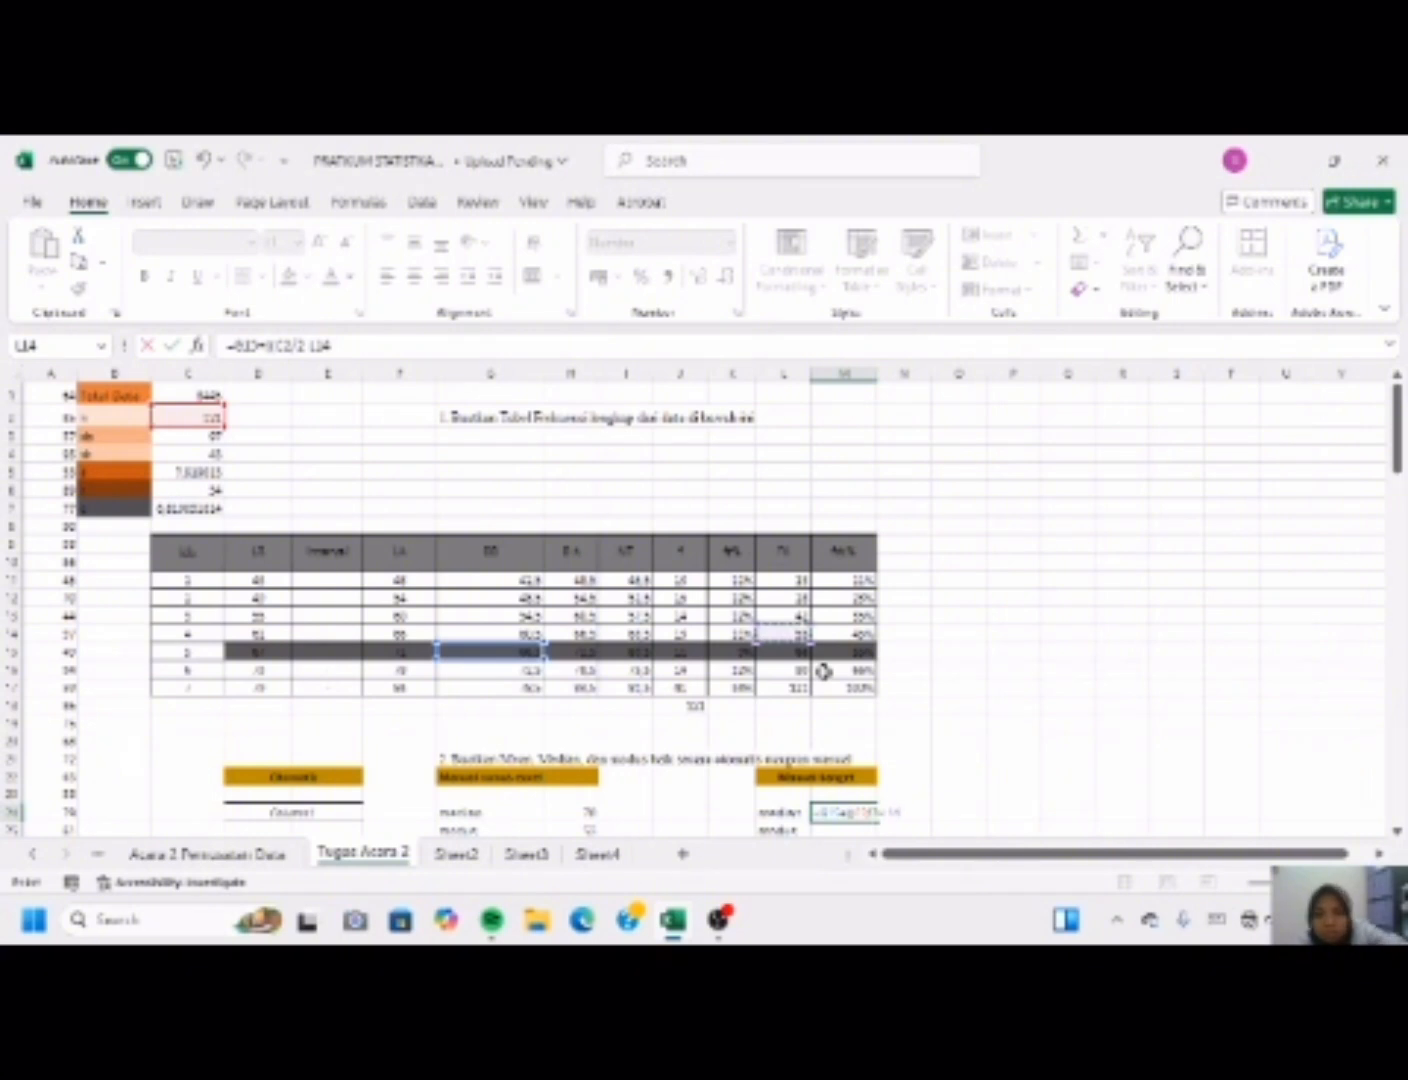
{"action": "type", "text": ")/"}
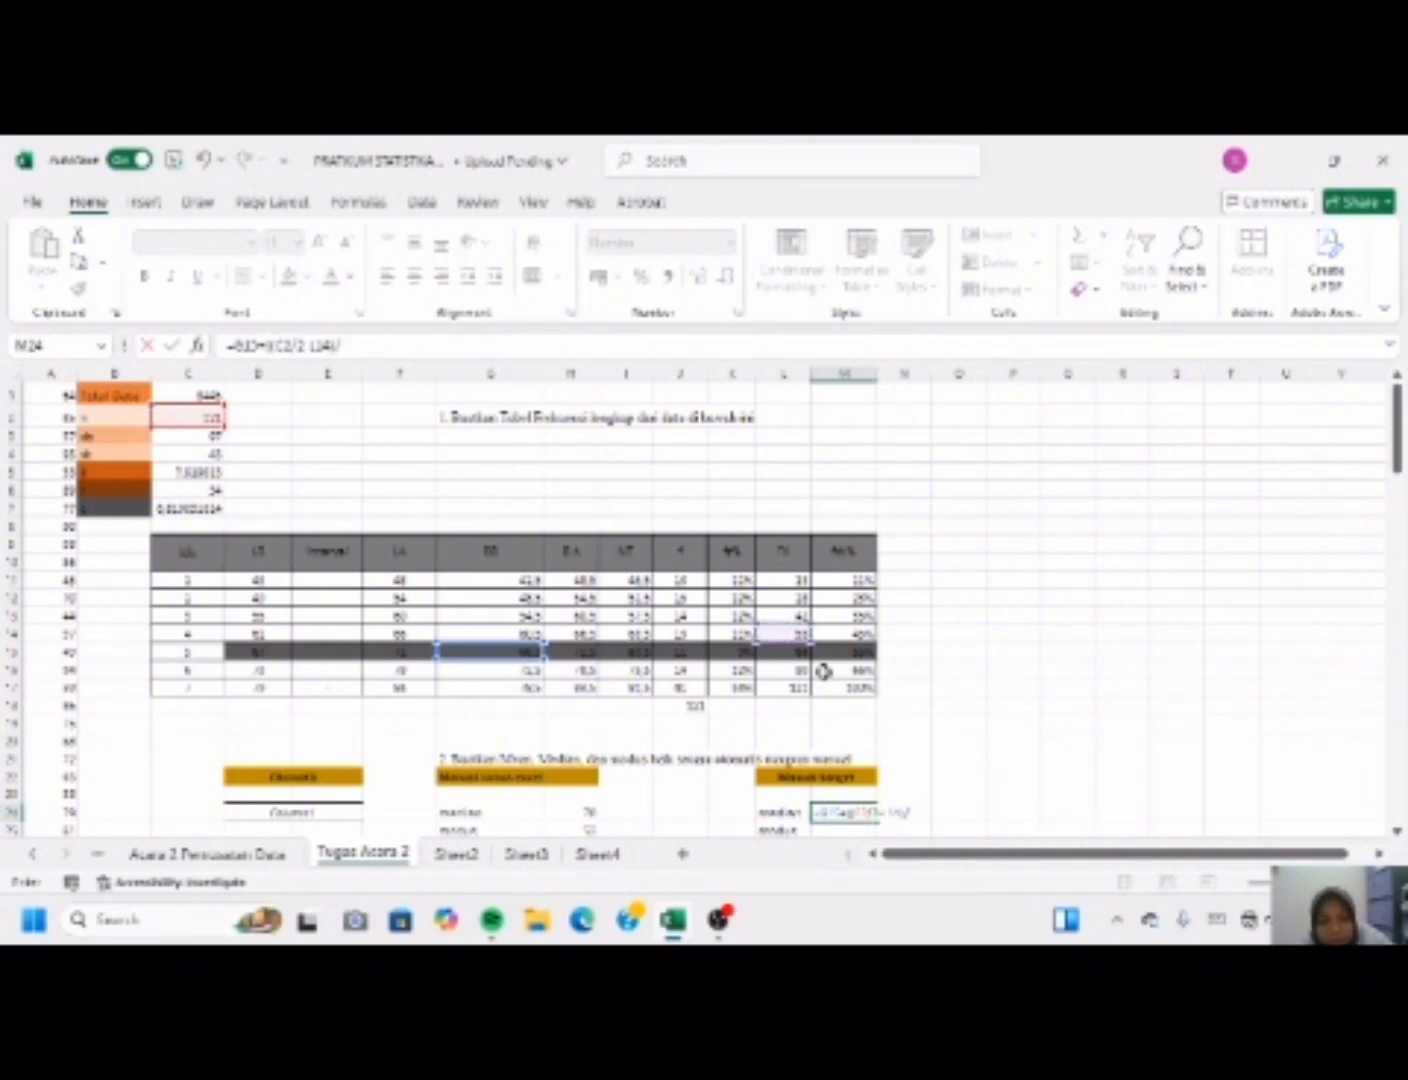
{"action": "left_click", "coordinate": [684, 649]}
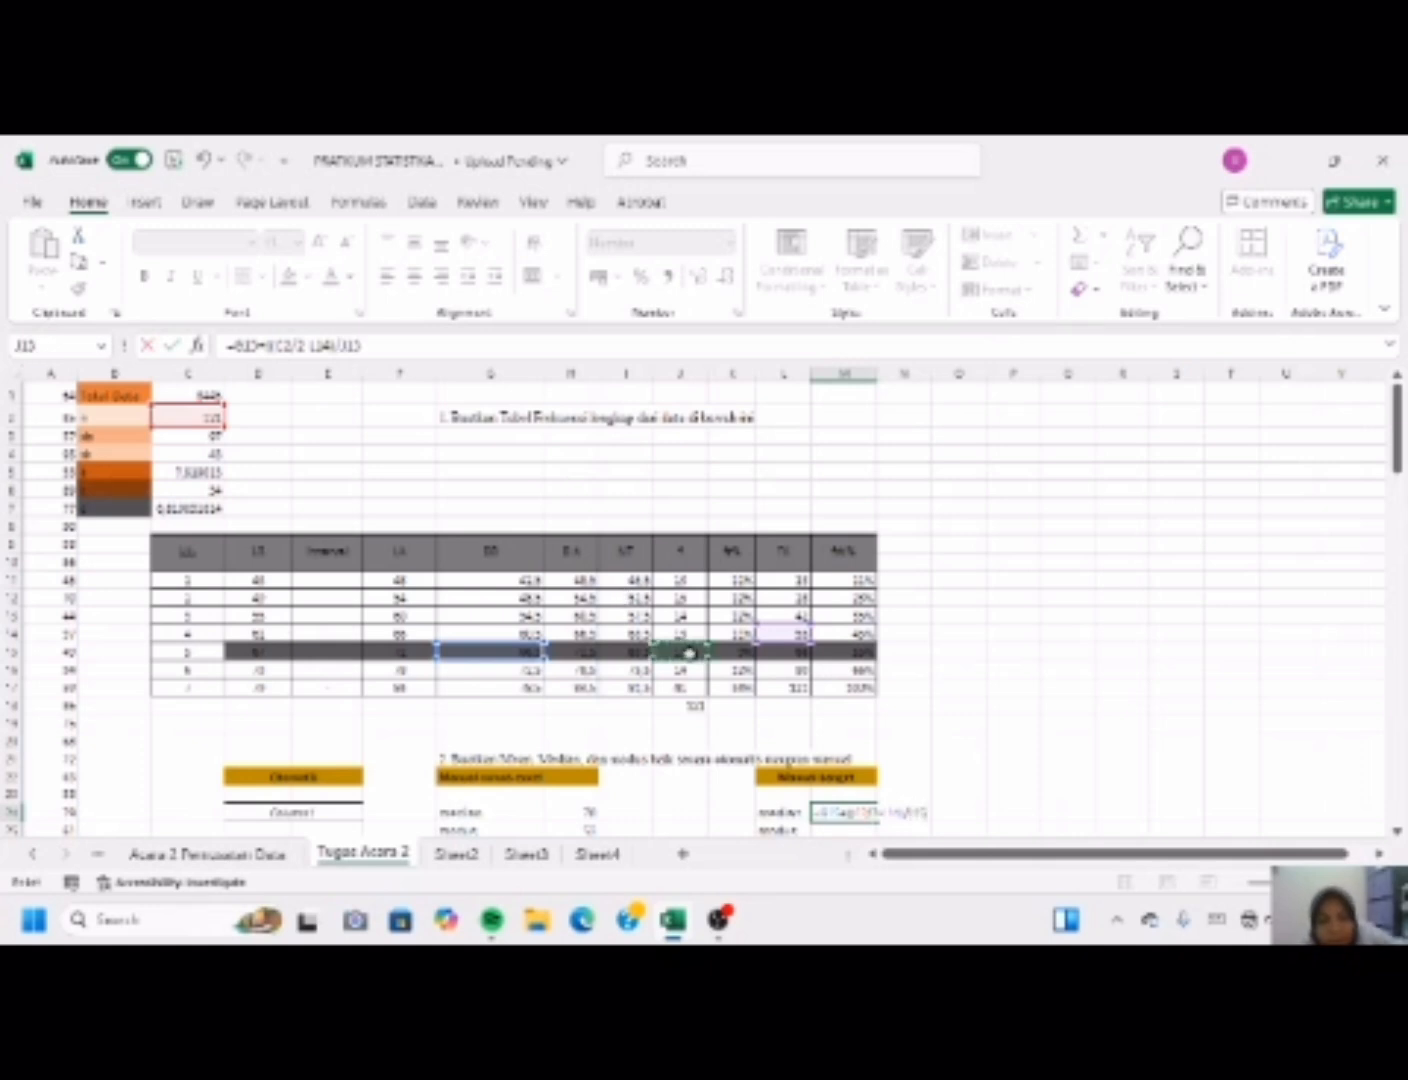
{"action": "type", "text": "*6"}
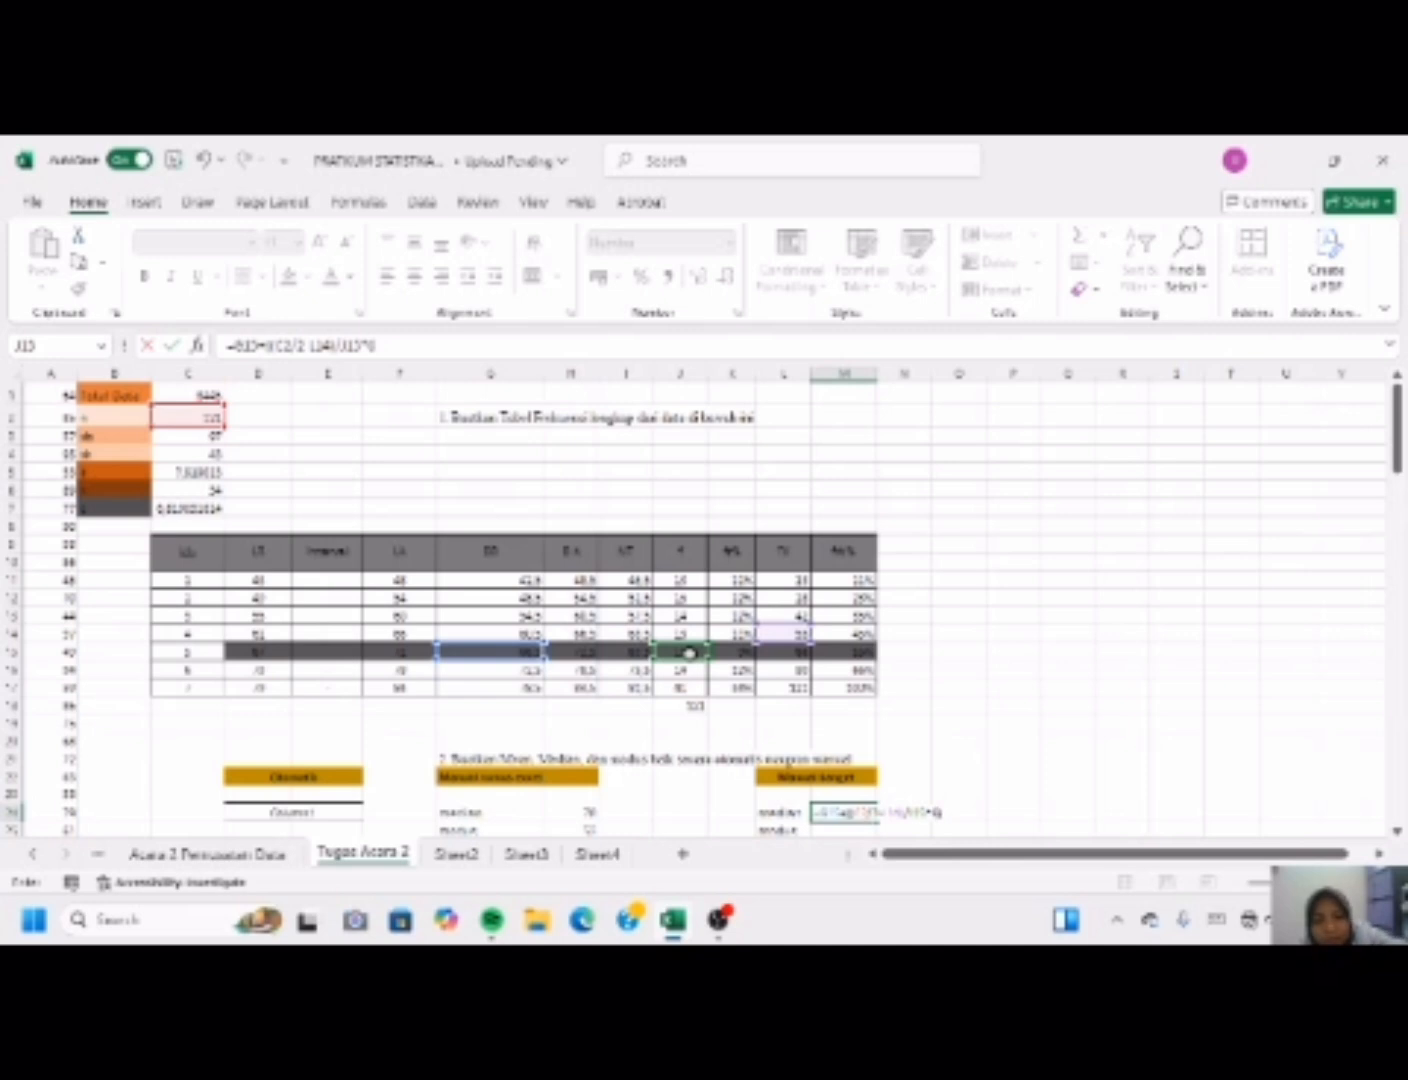
{"action": "key", "text": "Return"}
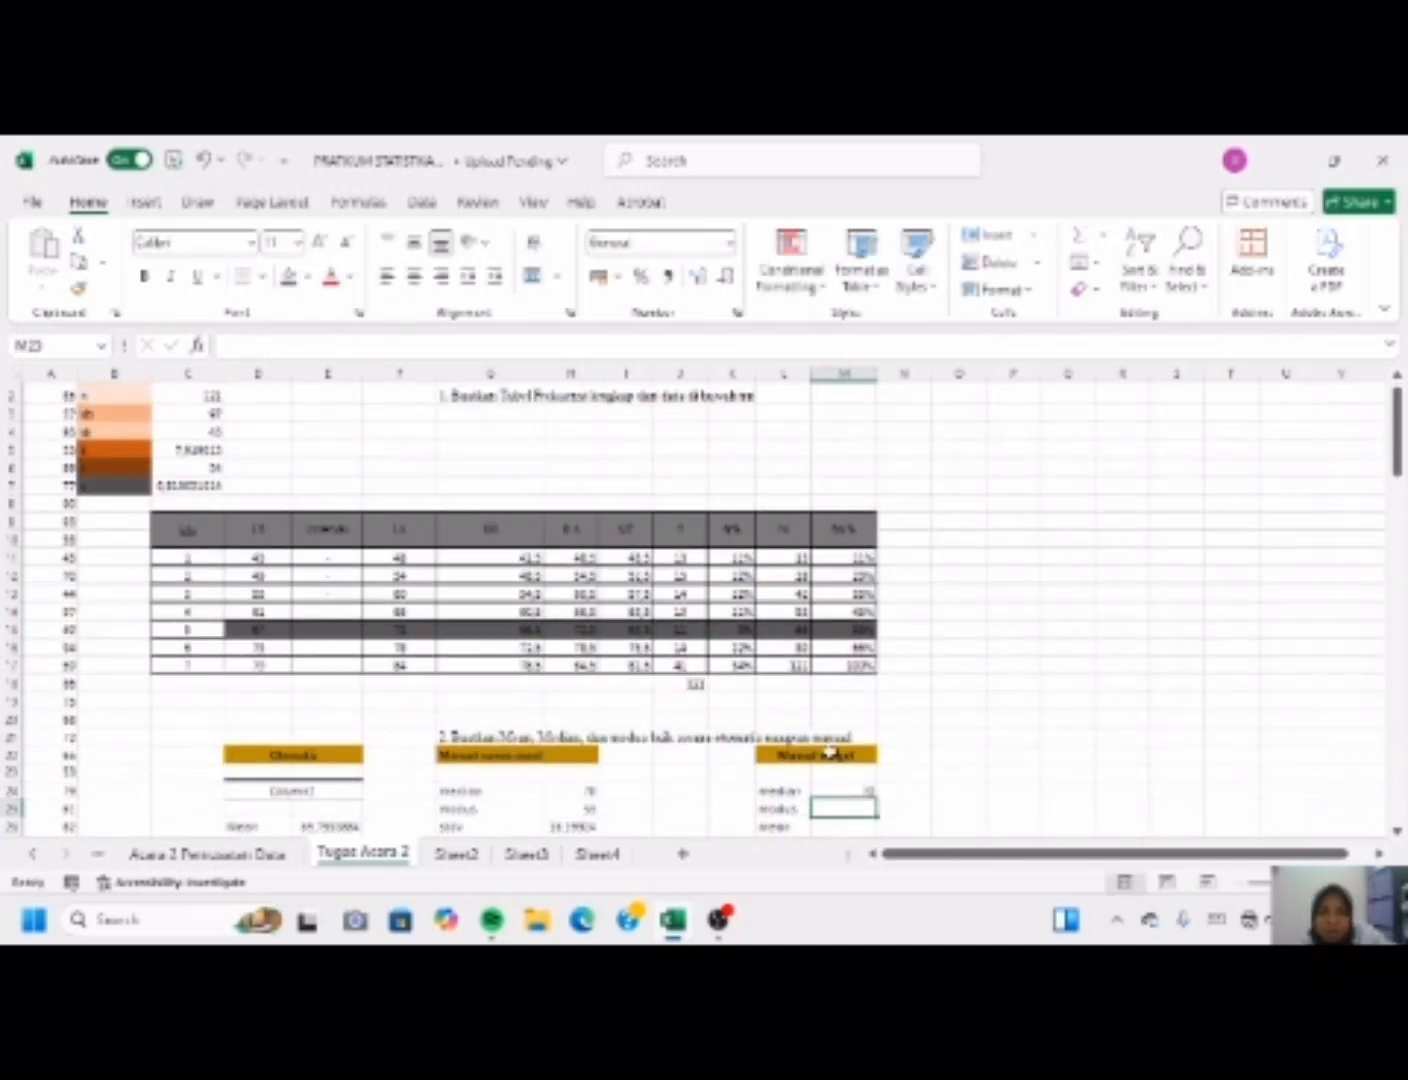
- Calculate the grouped-data mode in cell M25 with the formula =G15+6*(2/(2+3)), accepting the suggested bracket correction
{"action": "left_click", "coordinate": [838, 818]}
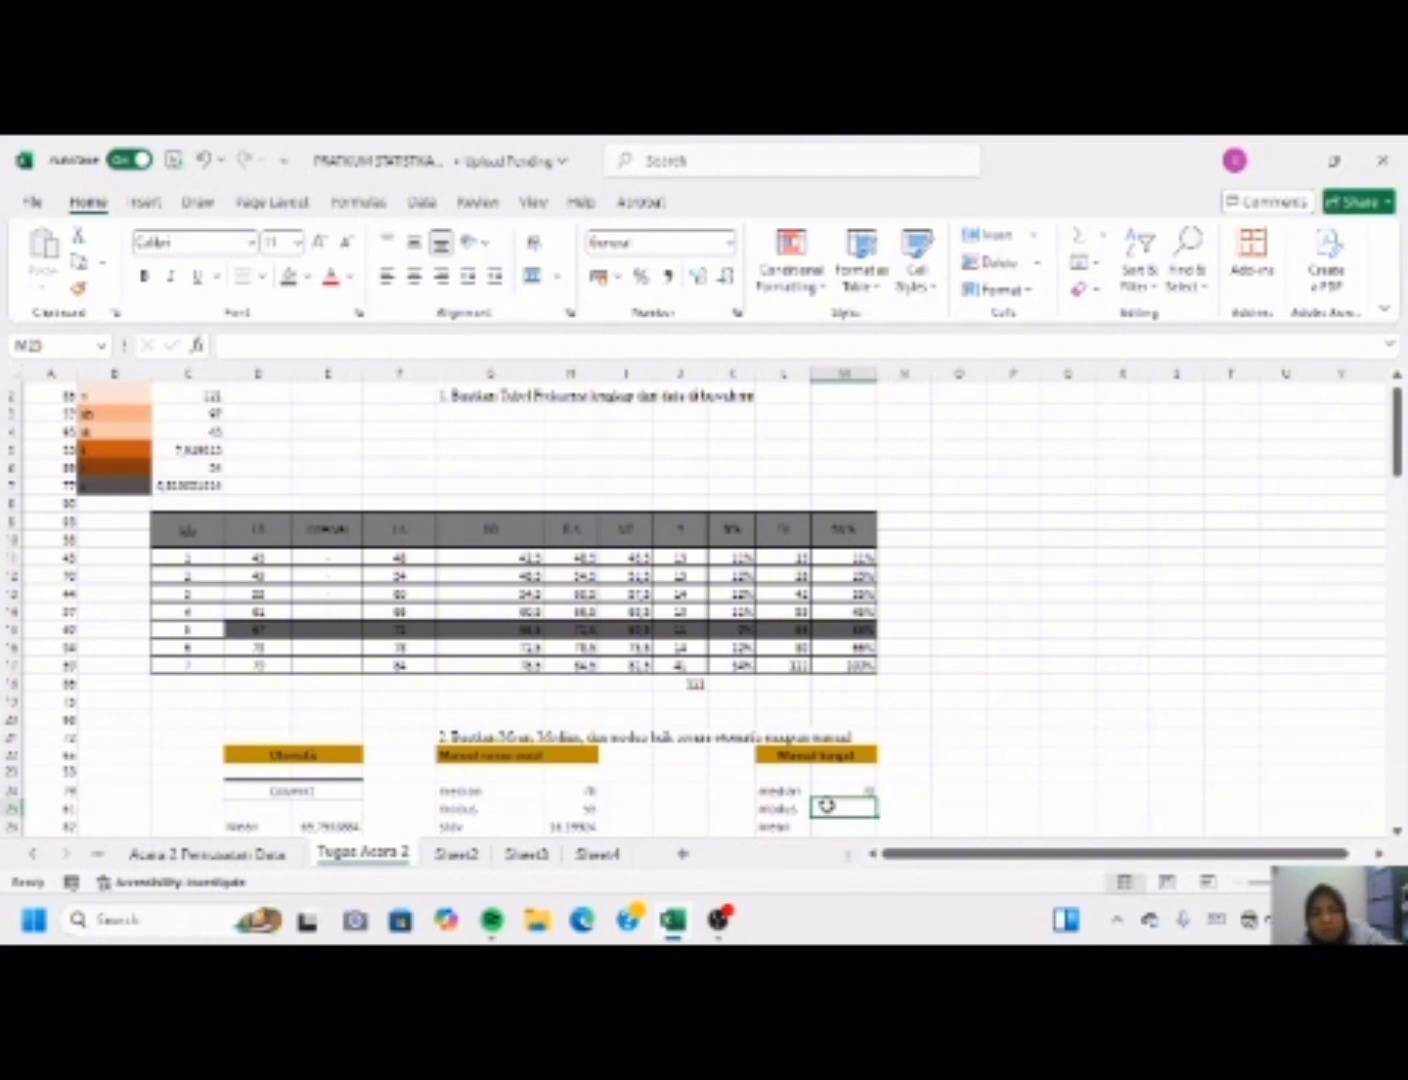
{"action": "type", "text": "="}
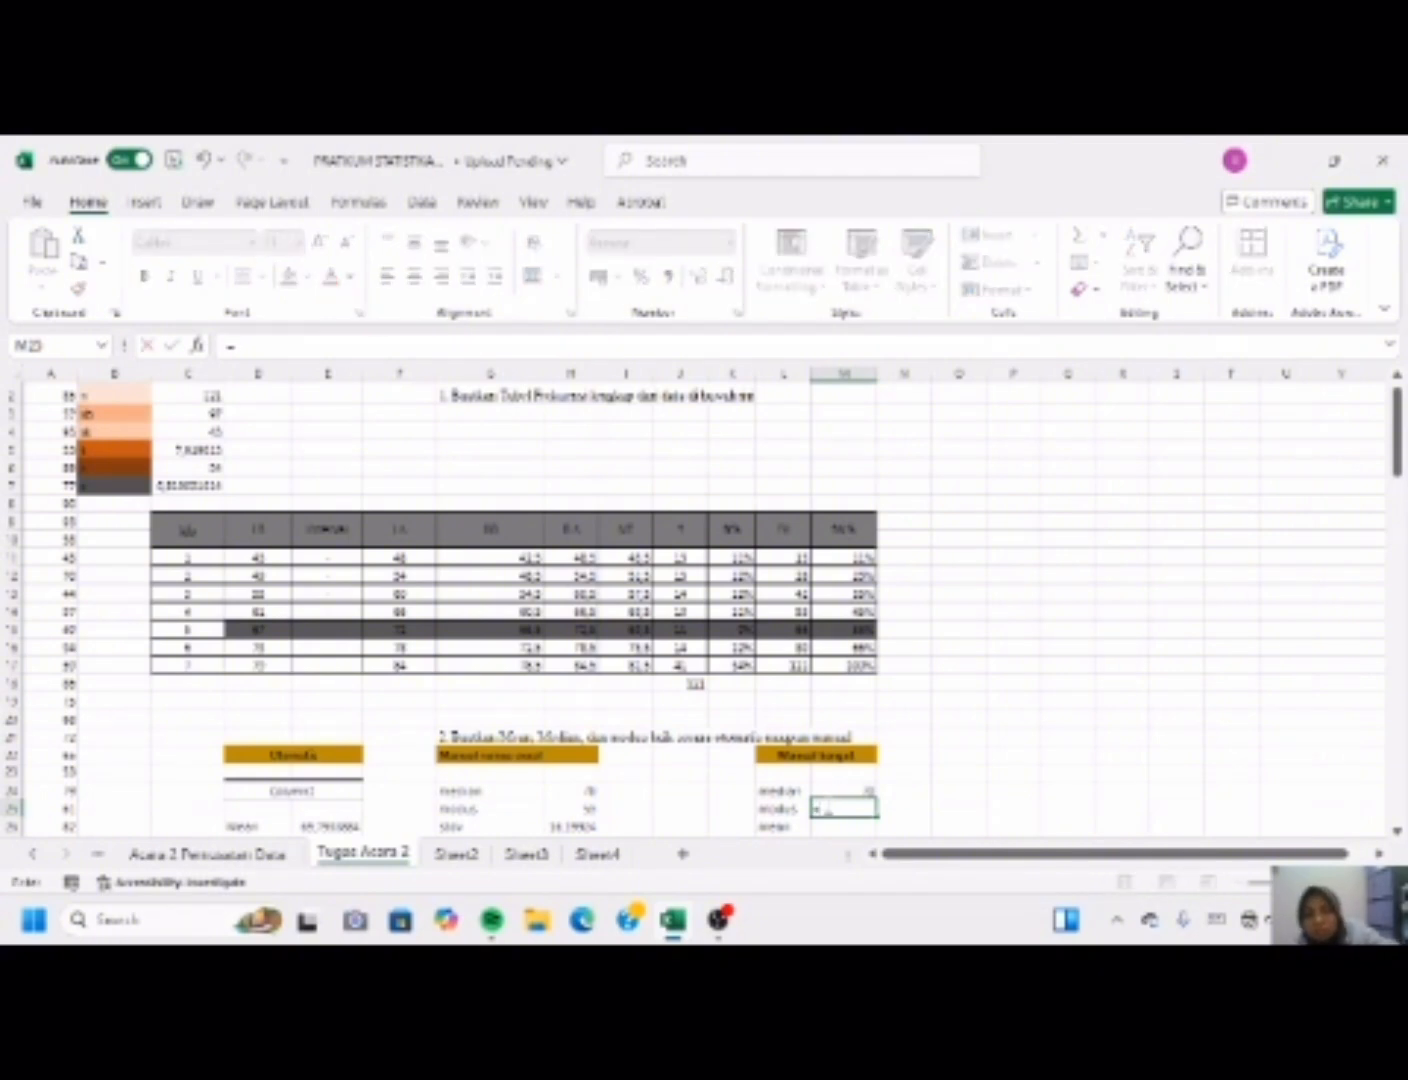
{"action": "left_click", "coordinate": [509, 629]}
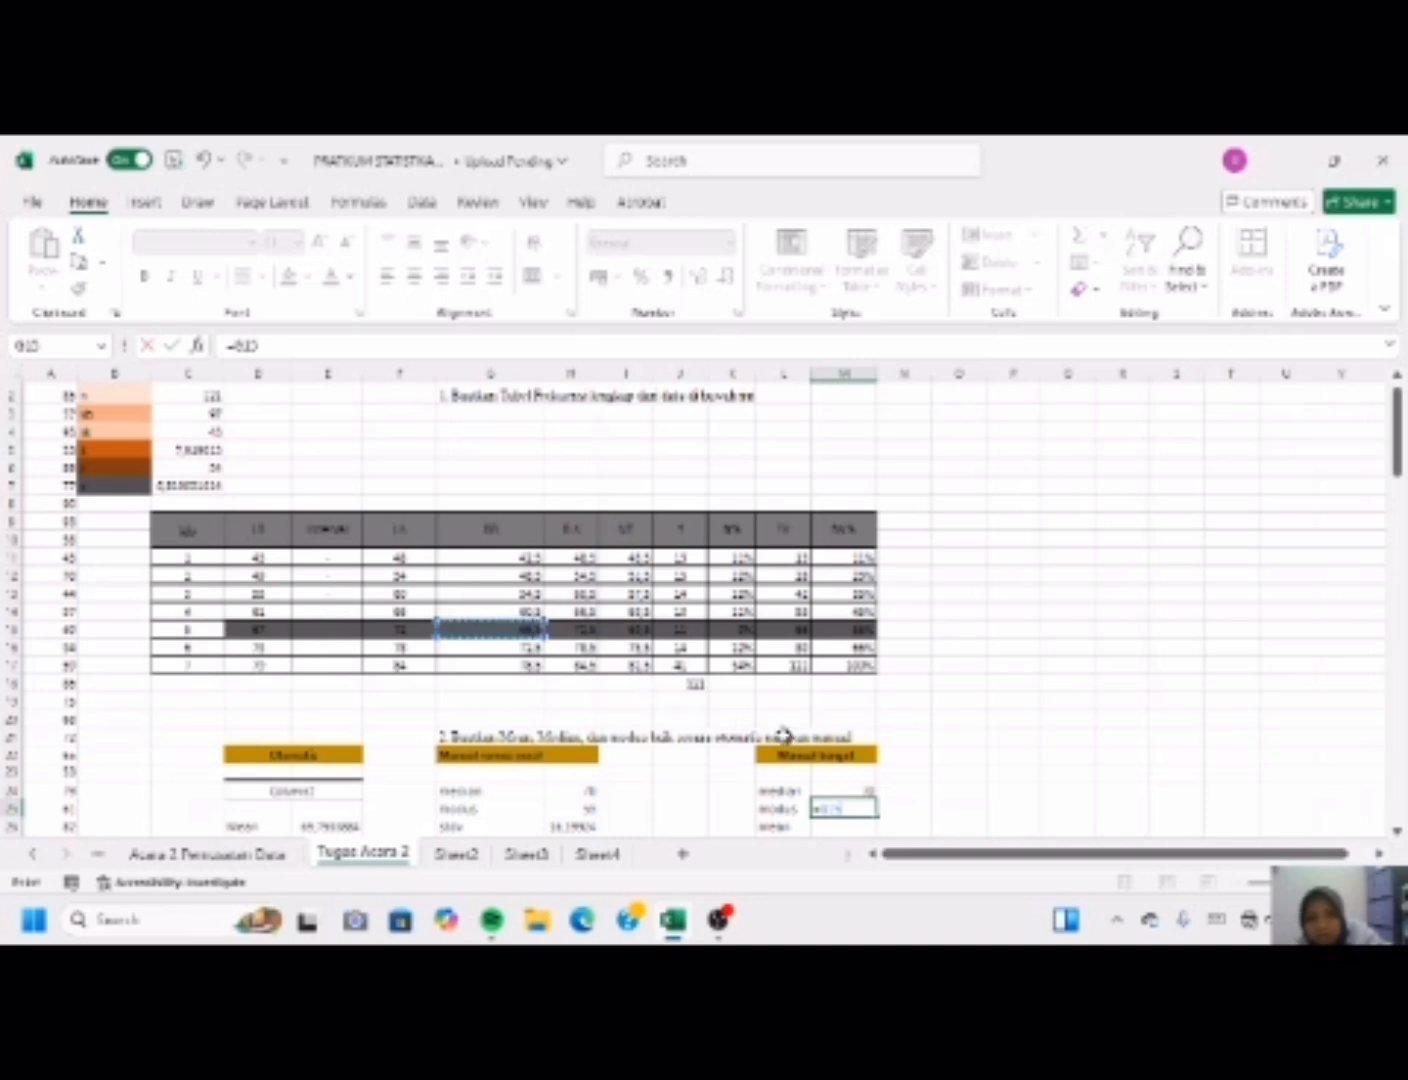
{"action": "type", "text": "+"}
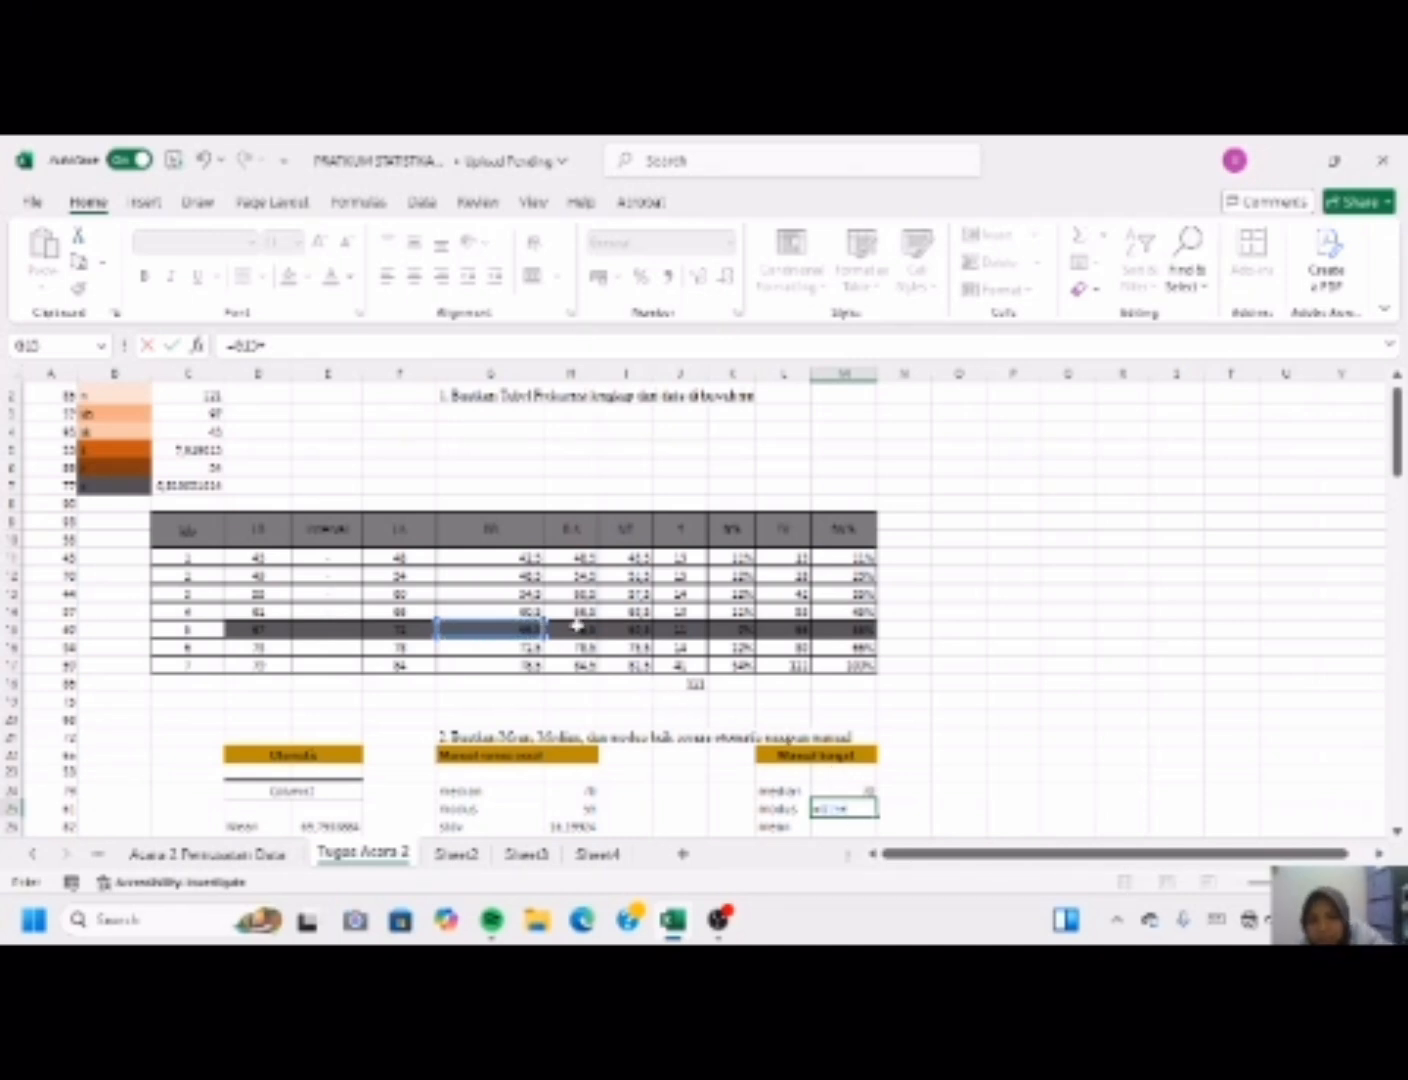
{"action": "scroll", "coordinate": [524, 582], "scroll_direction": "up", "scroll_amount": 1}
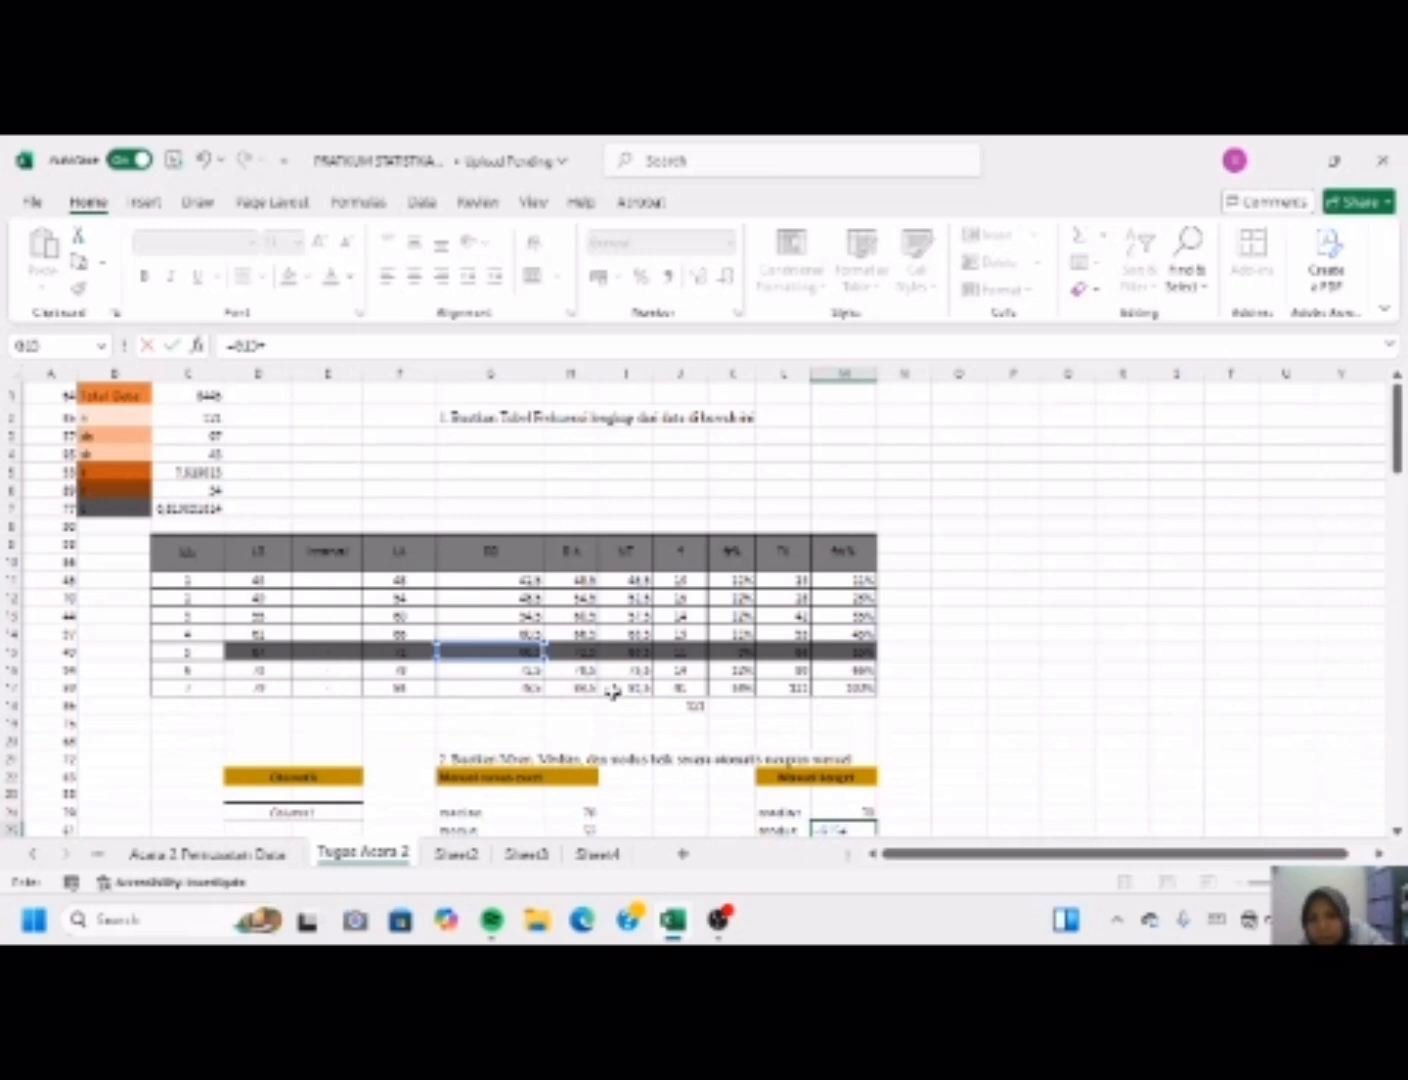
{"action": "scroll", "coordinate": [613, 690], "scroll_direction": "down", "scroll_amount": 1}
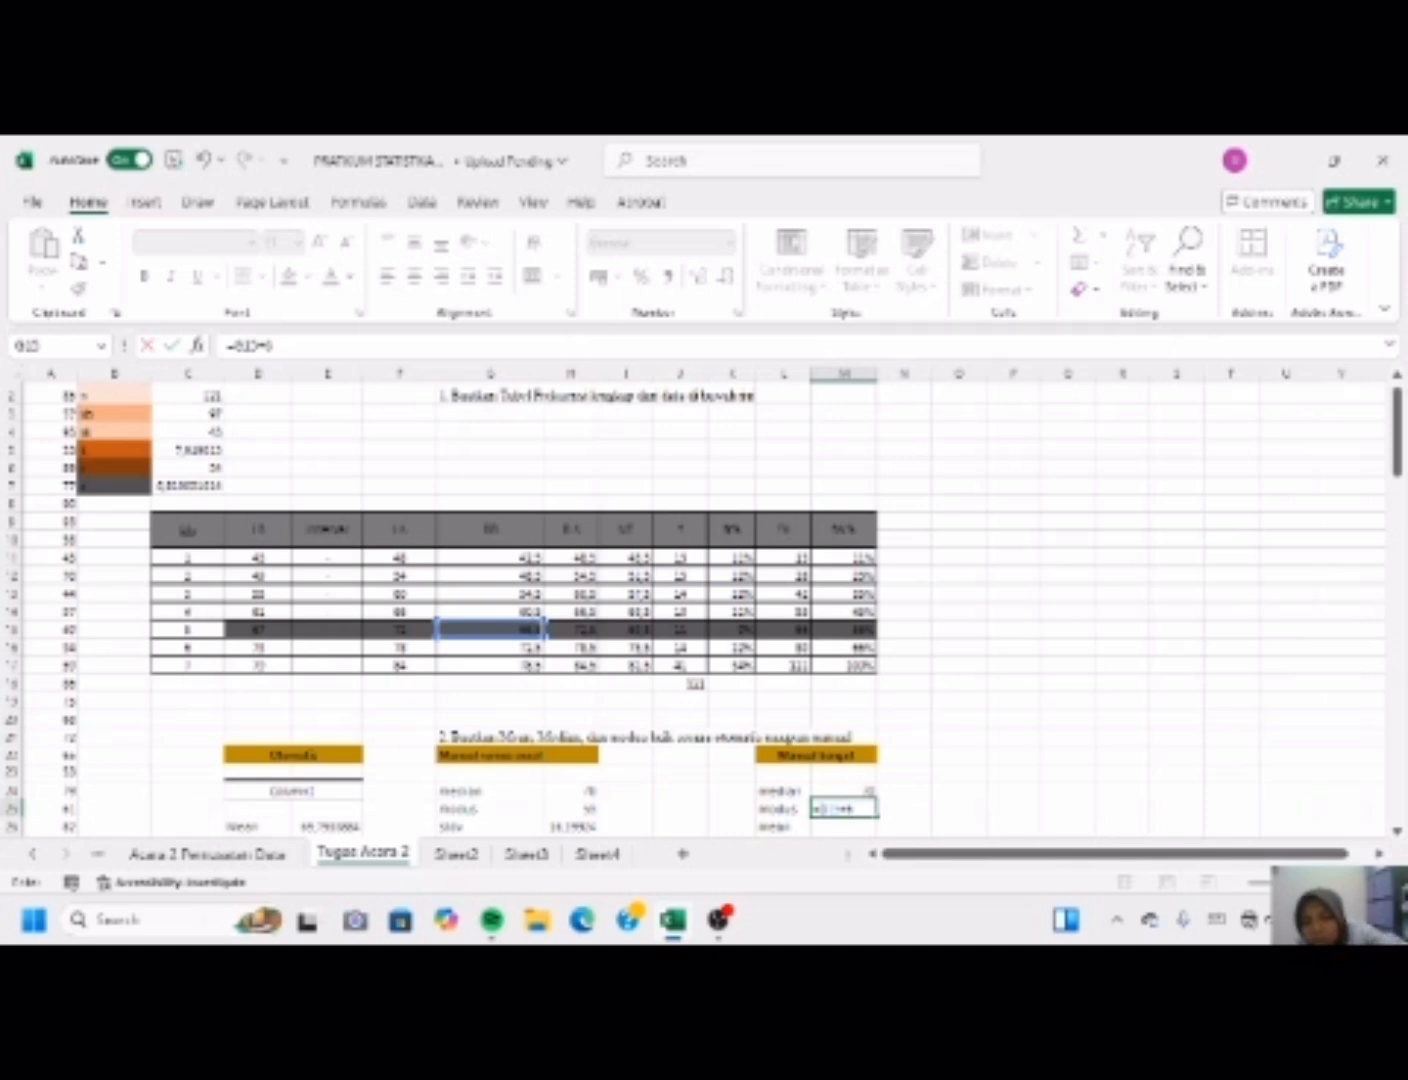
{"action": "type", "text": "*"}
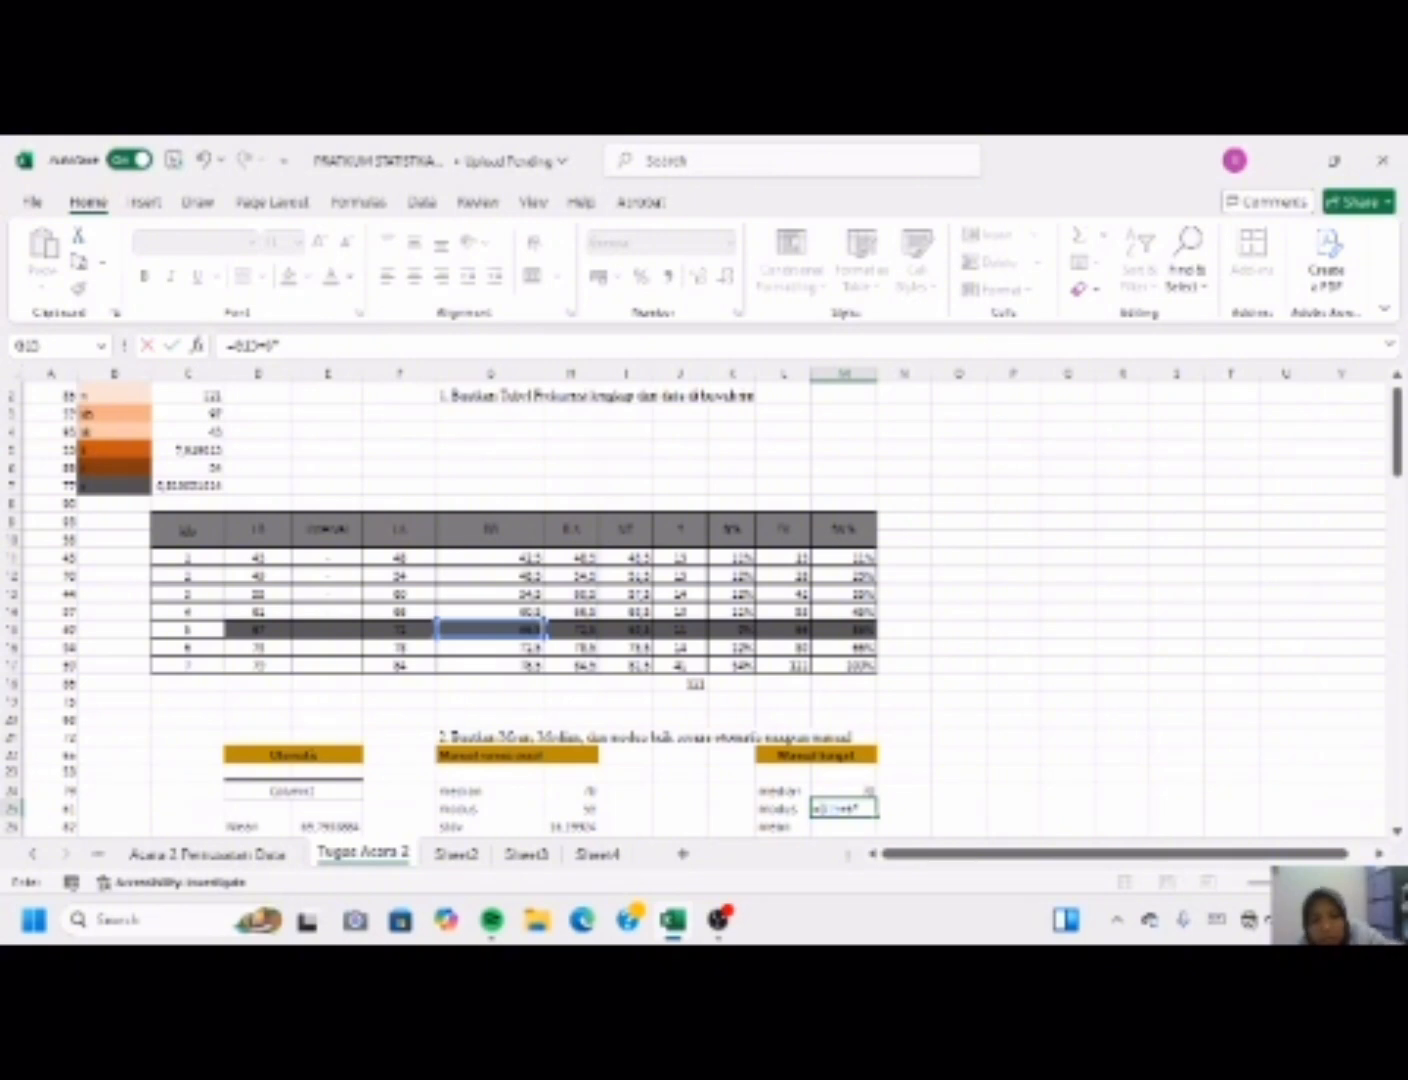
{"action": "type", "text": "("}
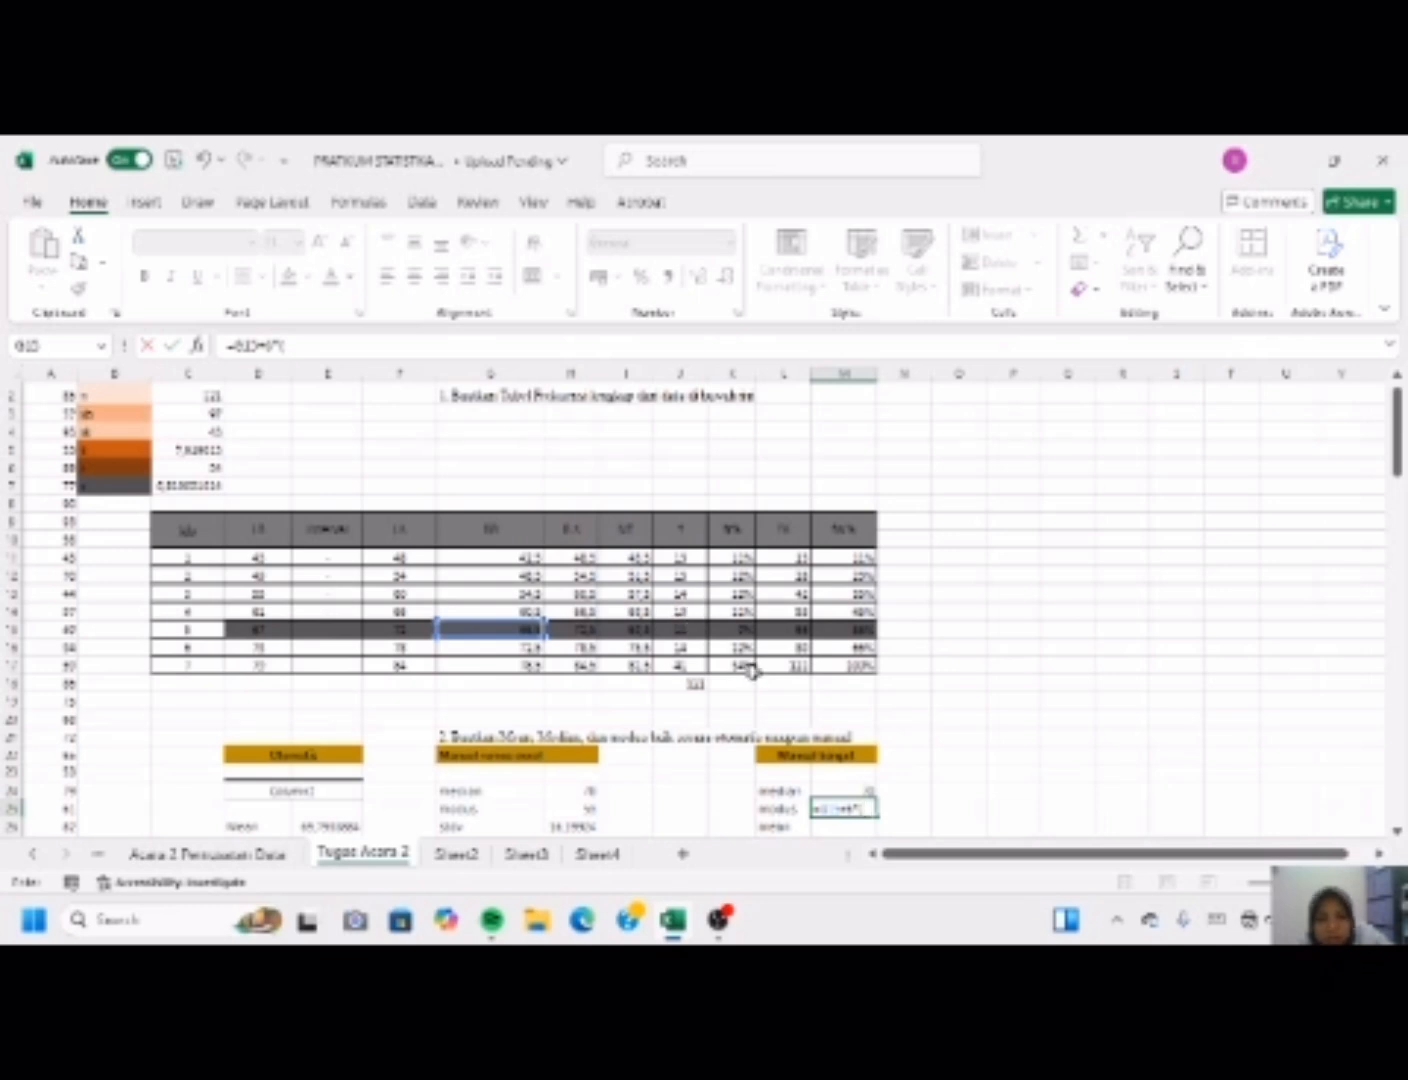
{"action": "type", "text": "12"}
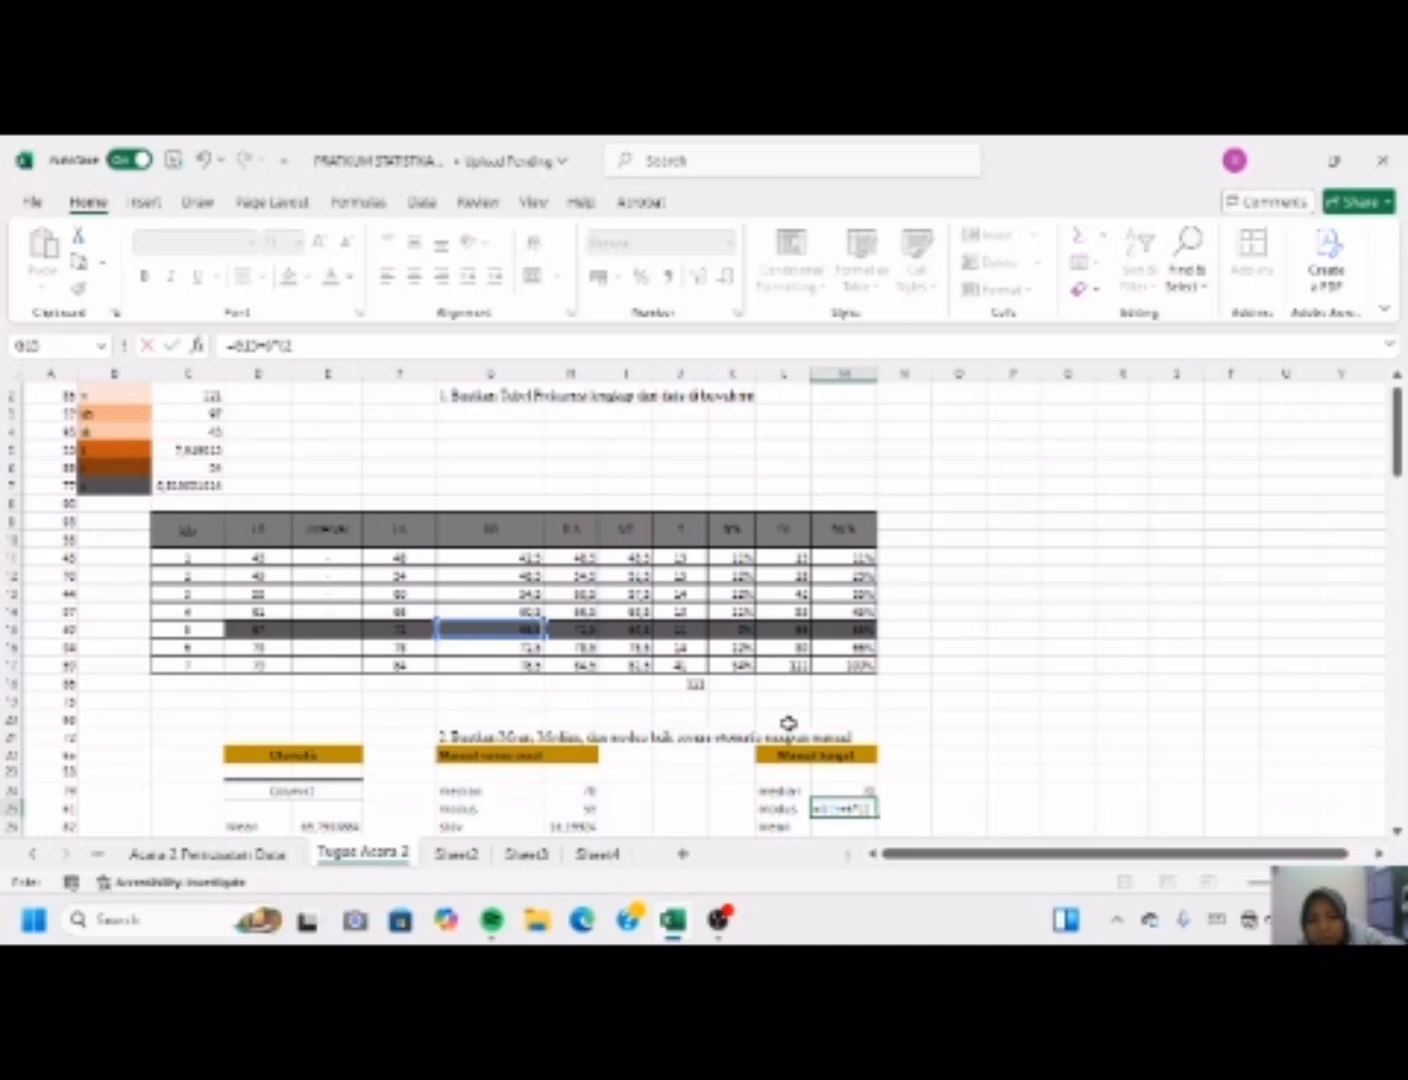
{"action": "type", "text": "/"}
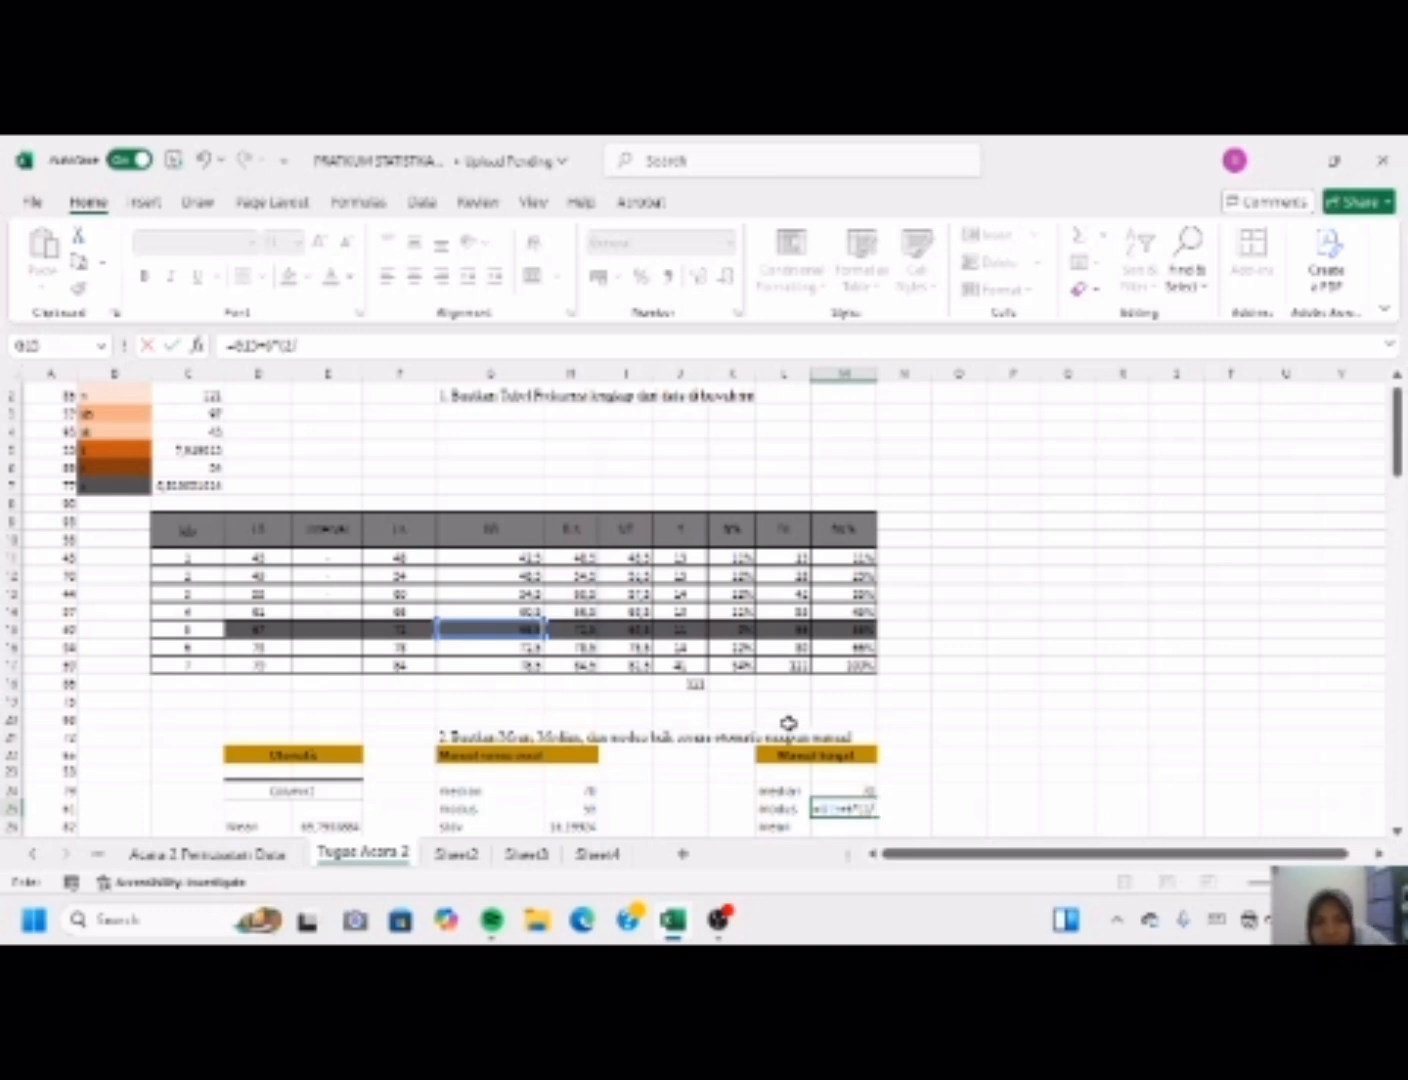
{"action": "type", "text": "(12"}
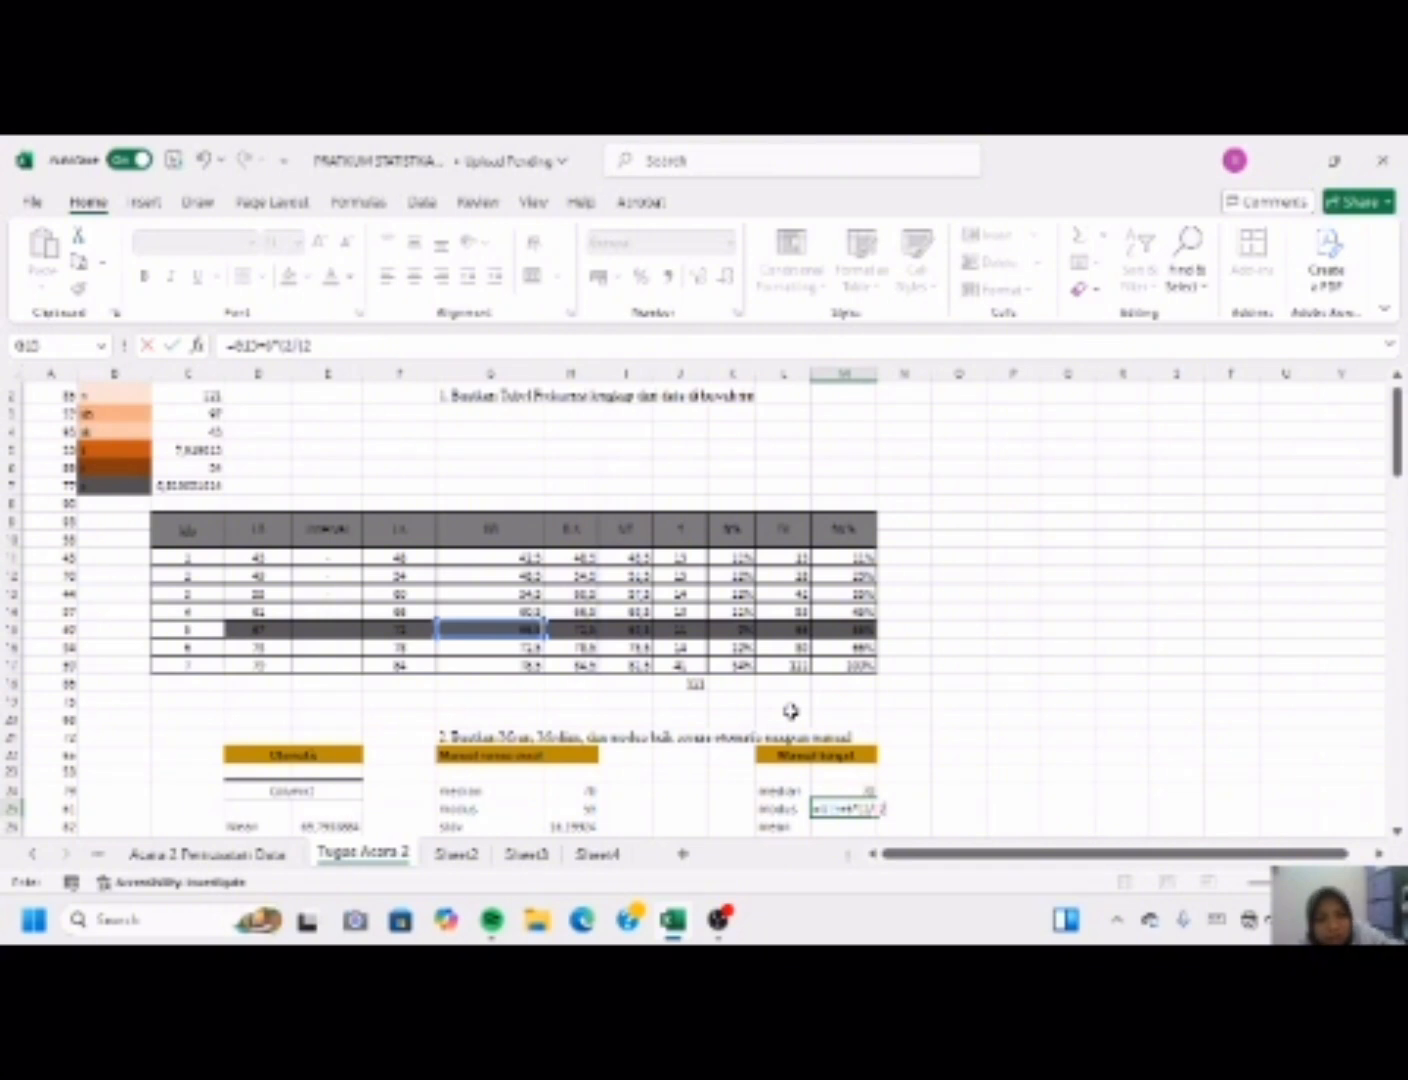
{"action": "type", "text": "+"}
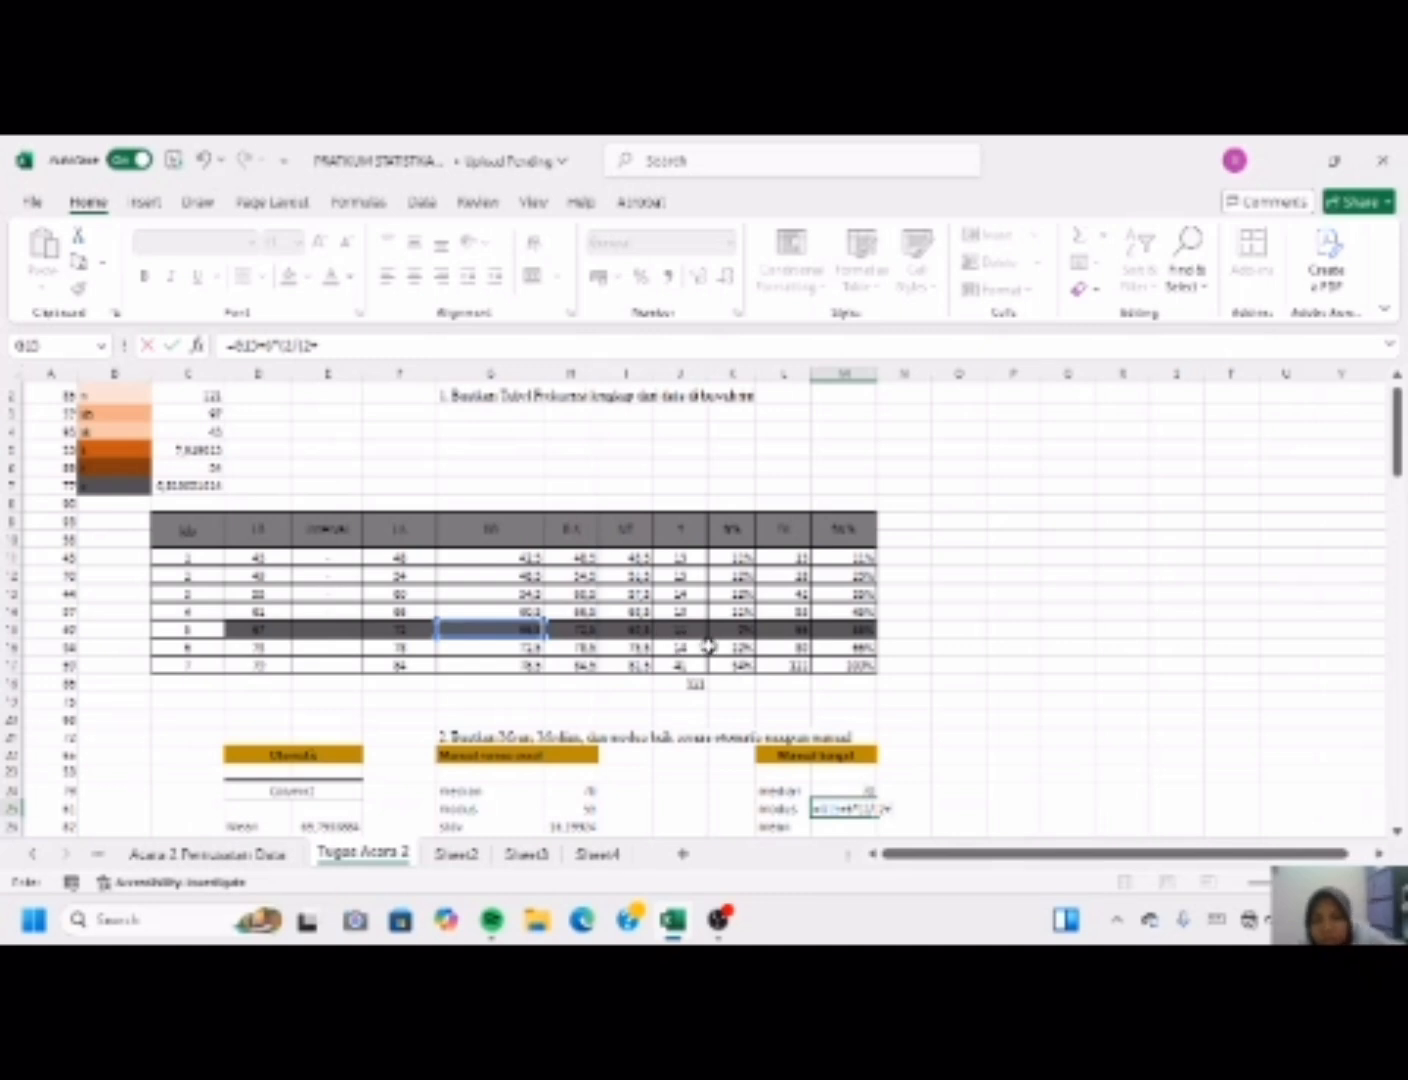
{"action": "type", "text": "))"}
{"action": "scroll", "coordinate": [708, 645], "scroll_direction": "down", "scroll_amount": 2}
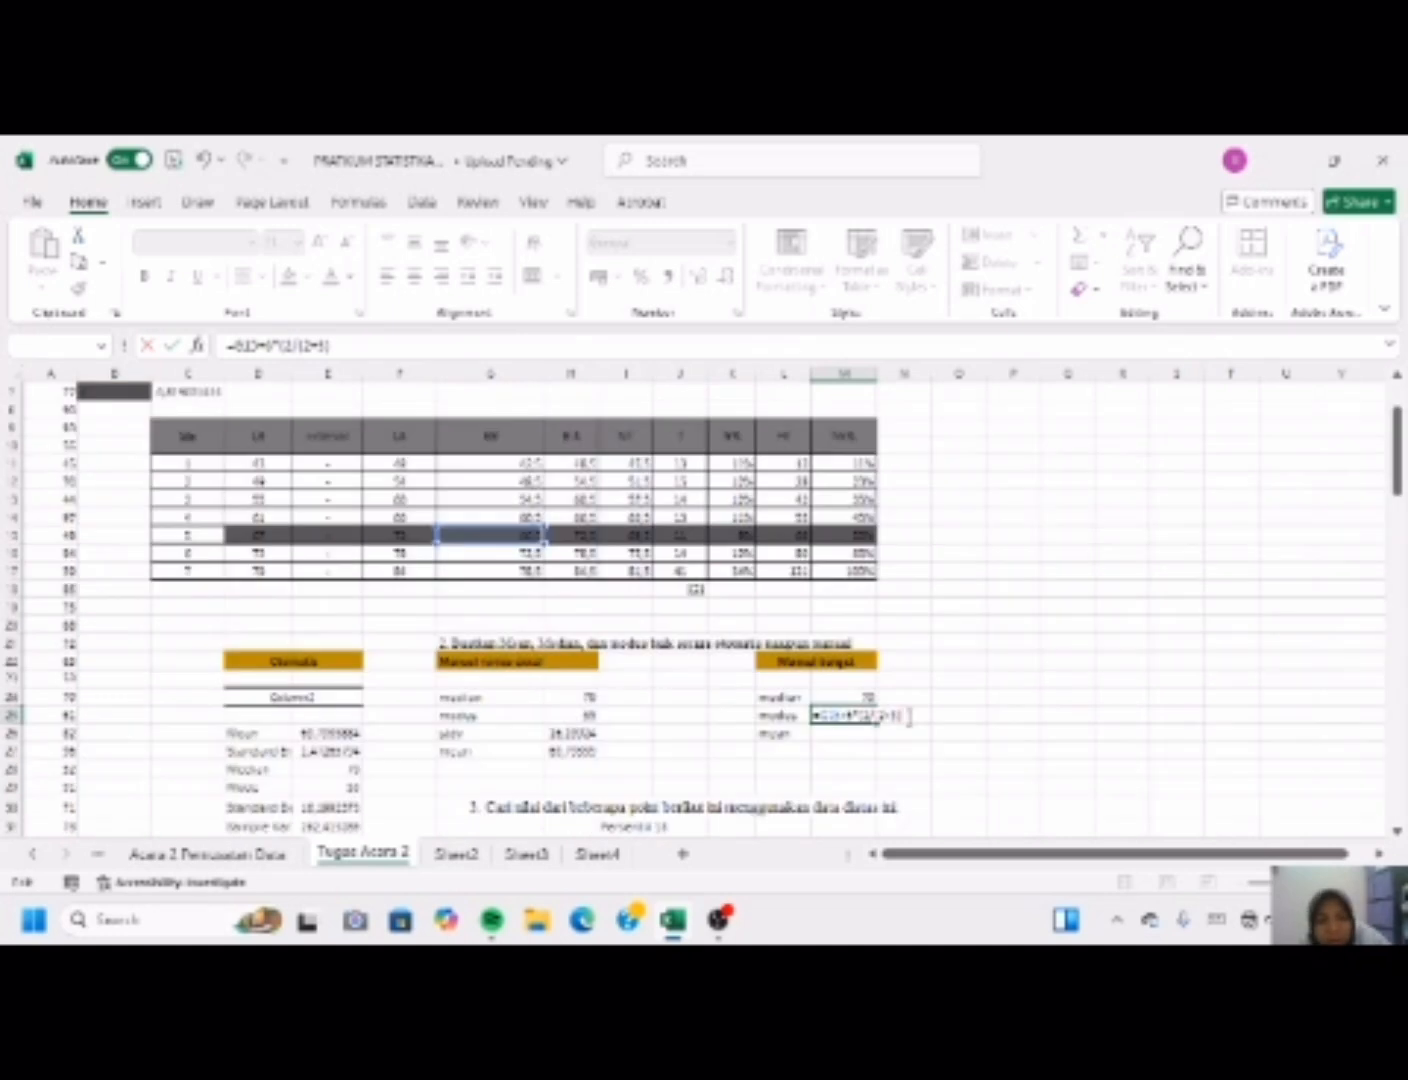
{"action": "key", "text": "Return"}
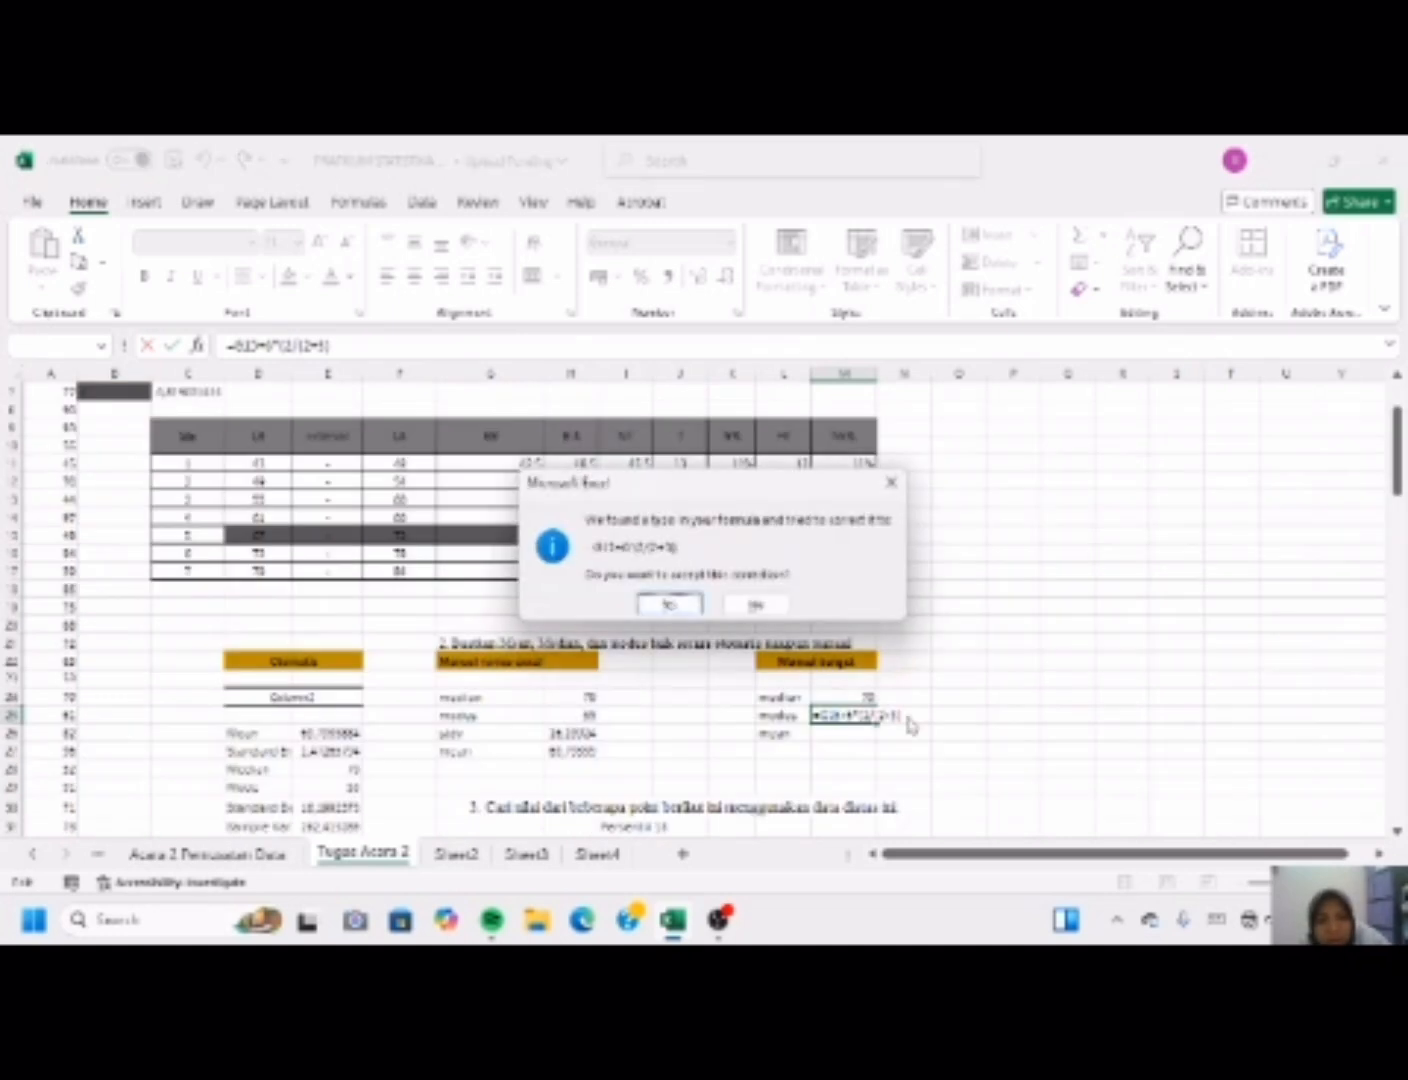
{"action": "left_click", "coordinate": [662, 602]}
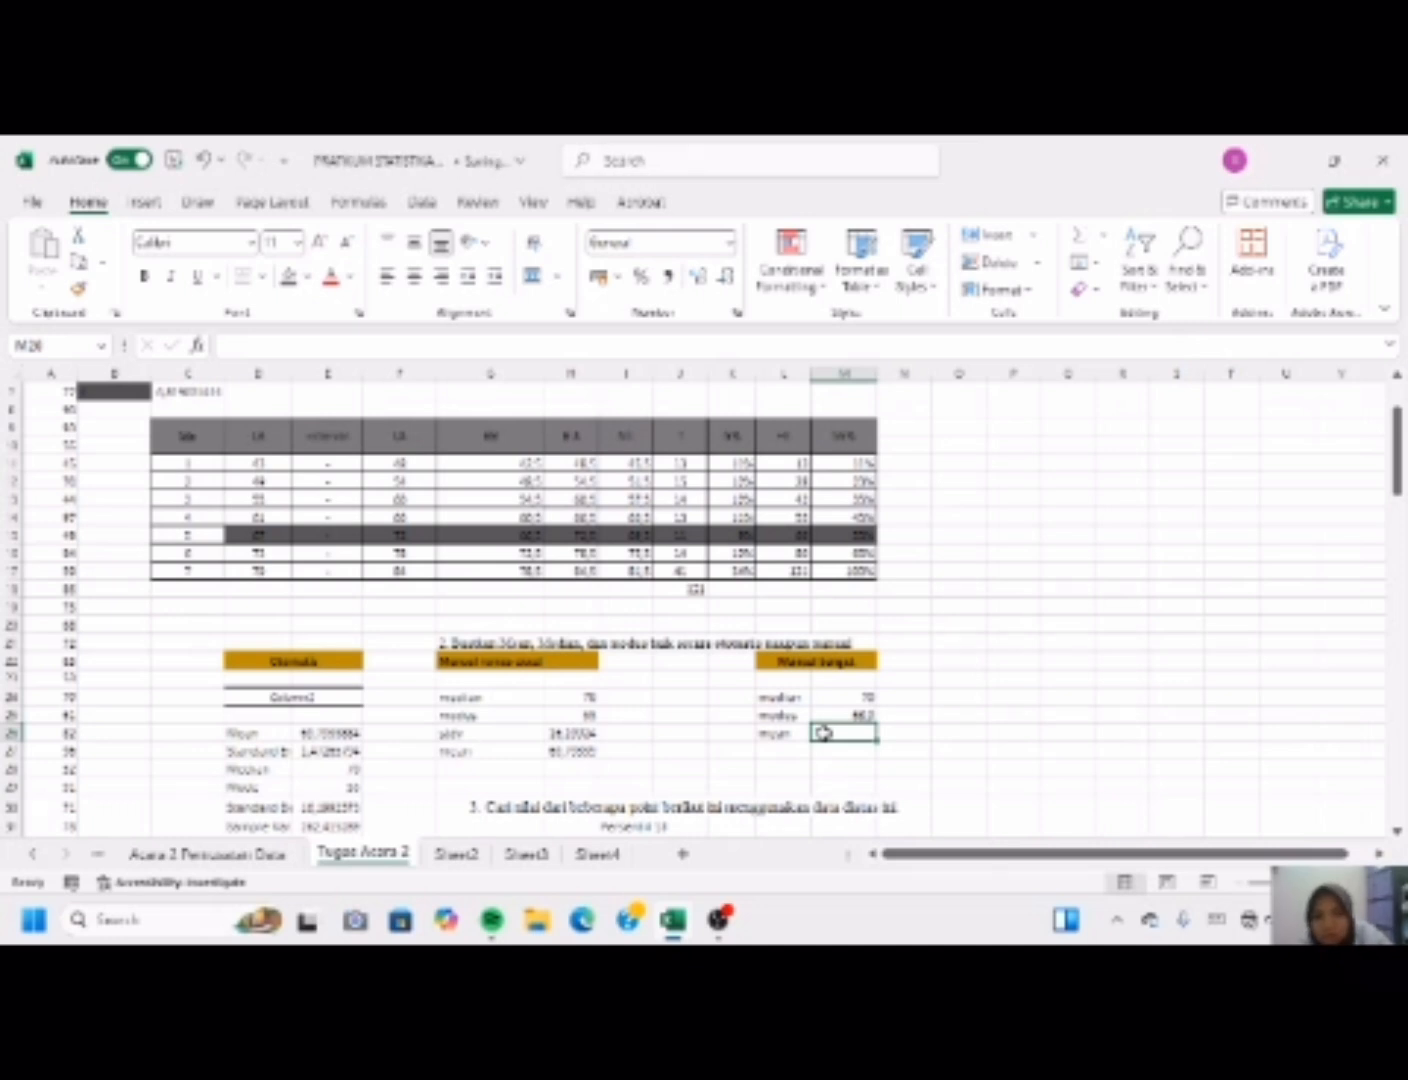
- Calculate the manual mean in cell M26 by dividing the data total by the number of data with =C1/C2
{"action": "type", "text": "="}
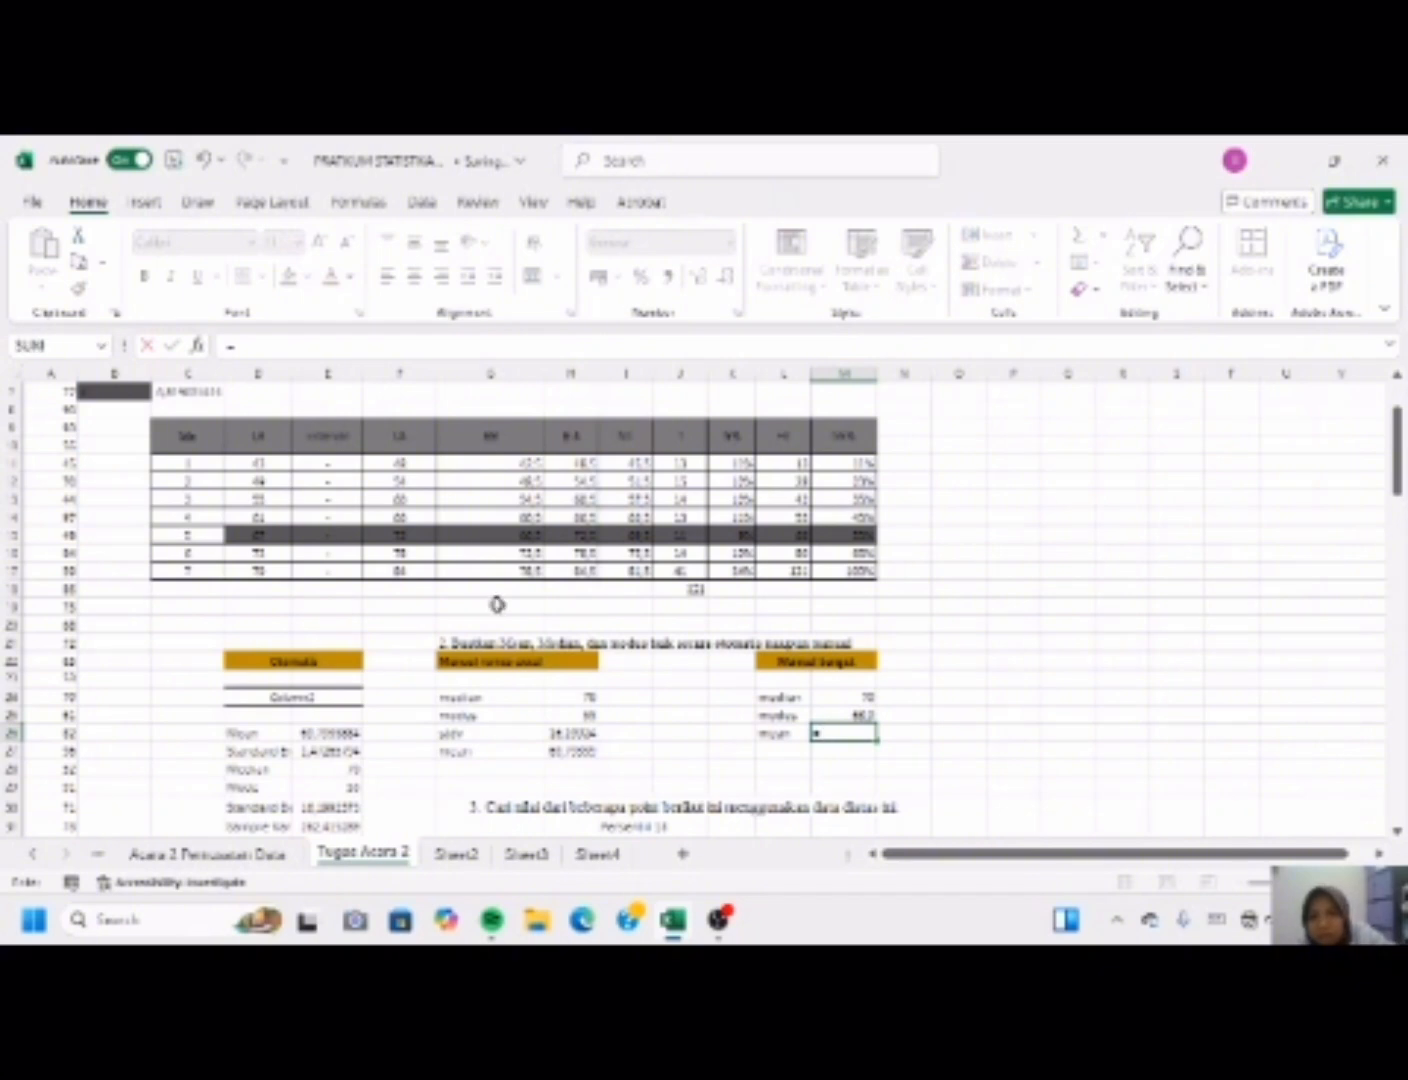
{"action": "scroll", "coordinate": [487, 612], "scroll_direction": "up", "scroll_amount": 2}
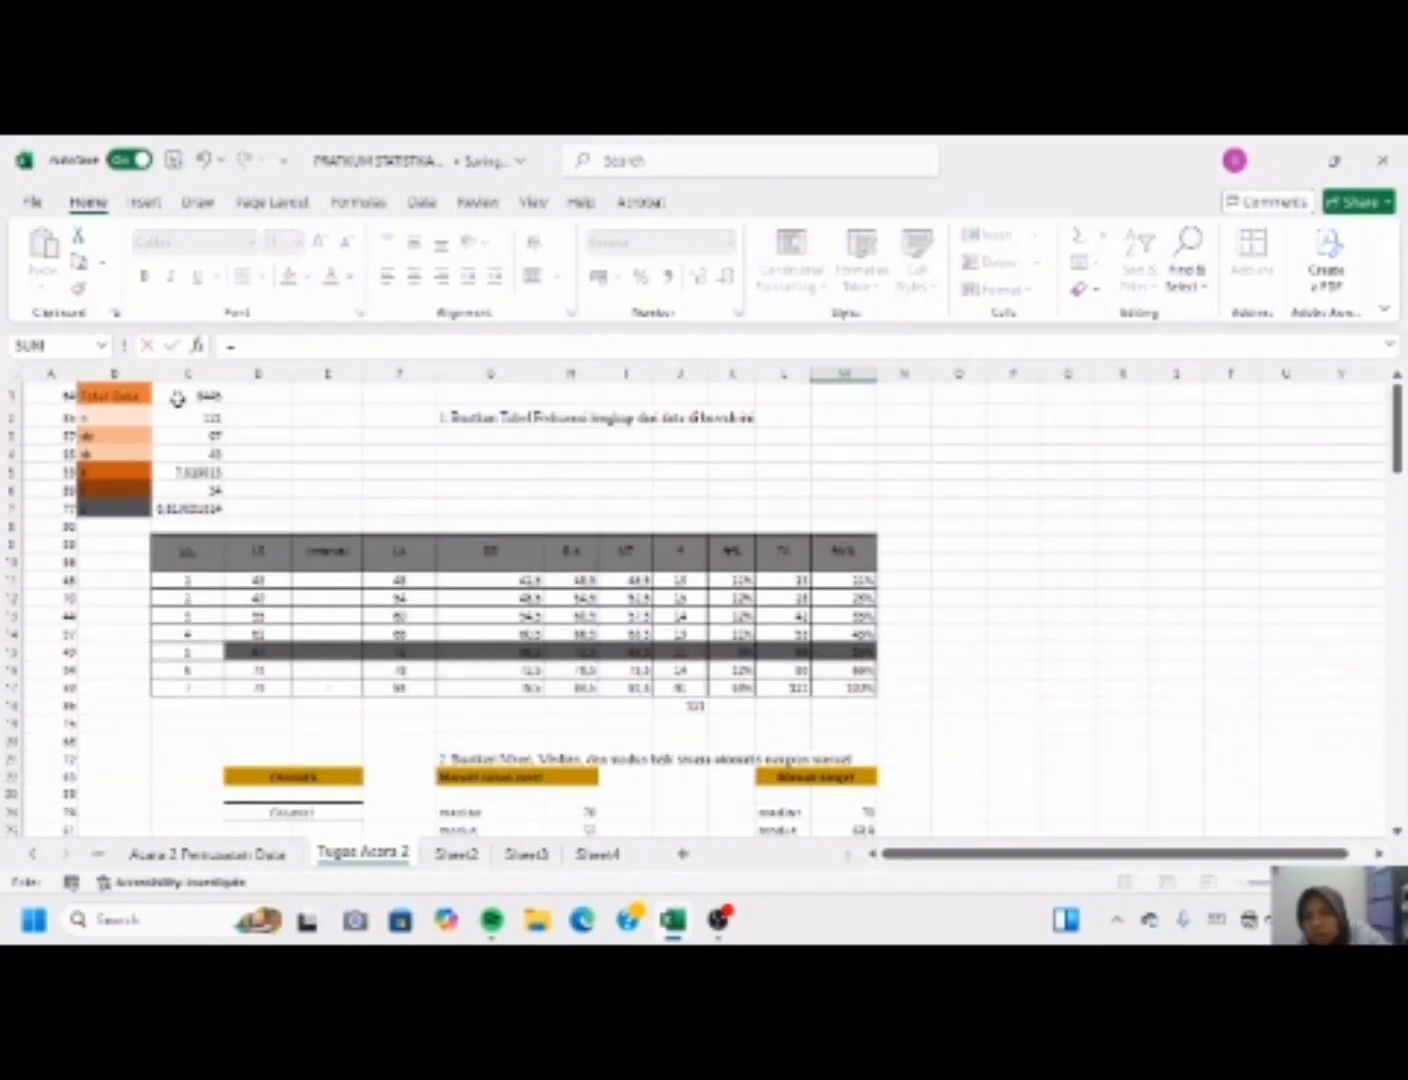
{"action": "left_click", "coordinate": [177, 397]}
{"action": "type", "text": "/"}
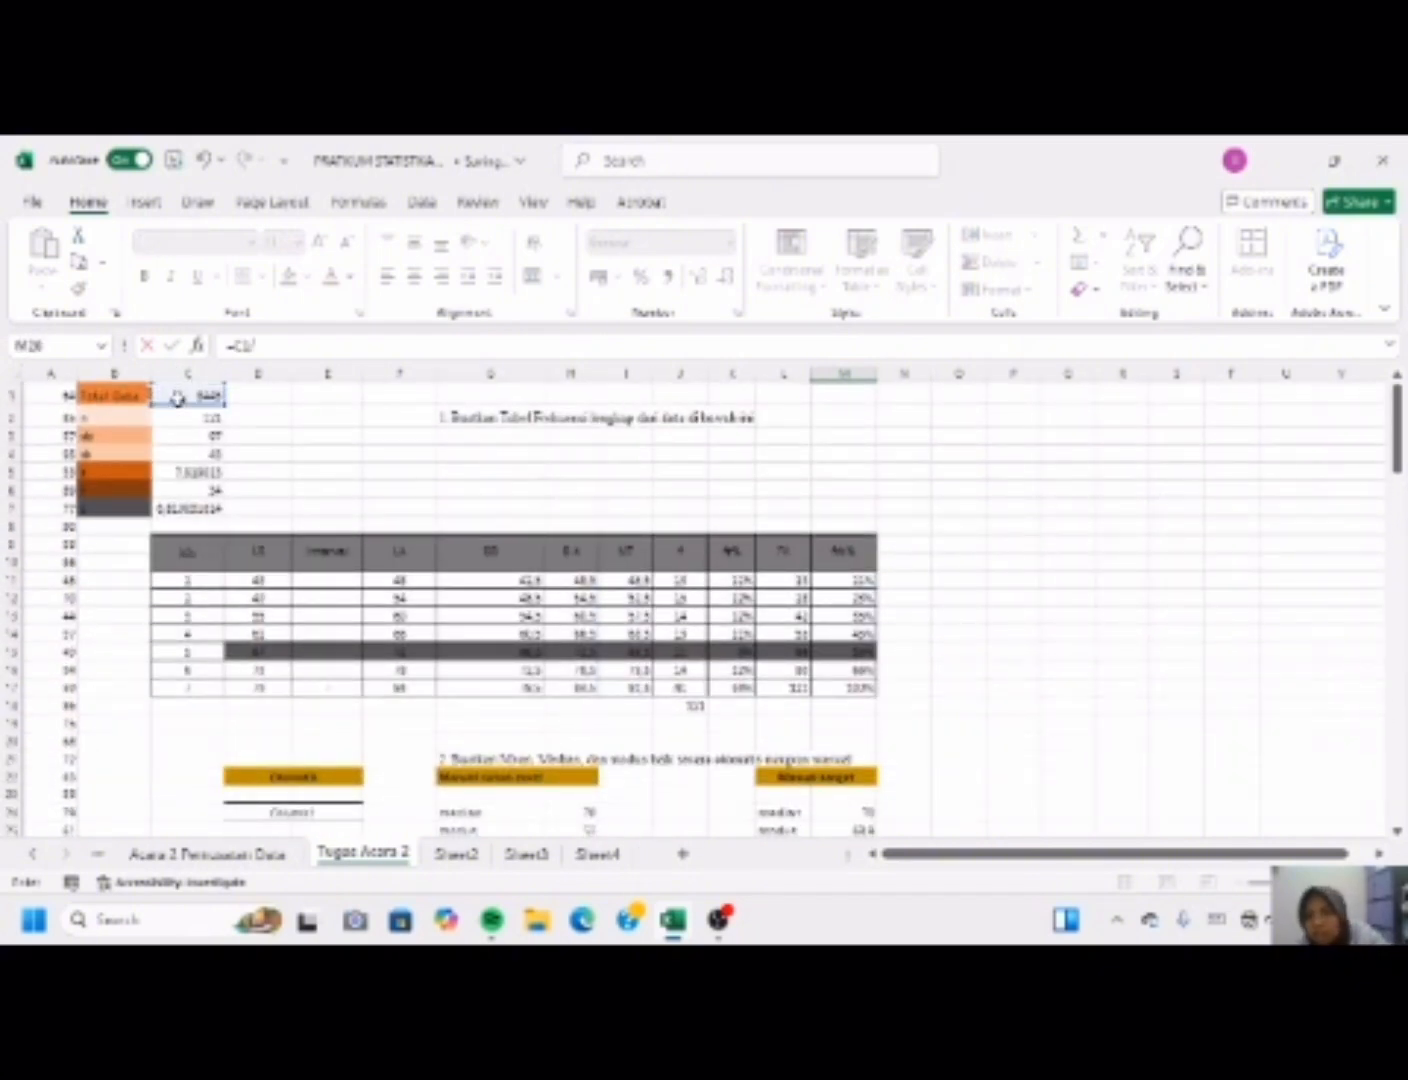
{"action": "left_click", "coordinate": [169, 413]}
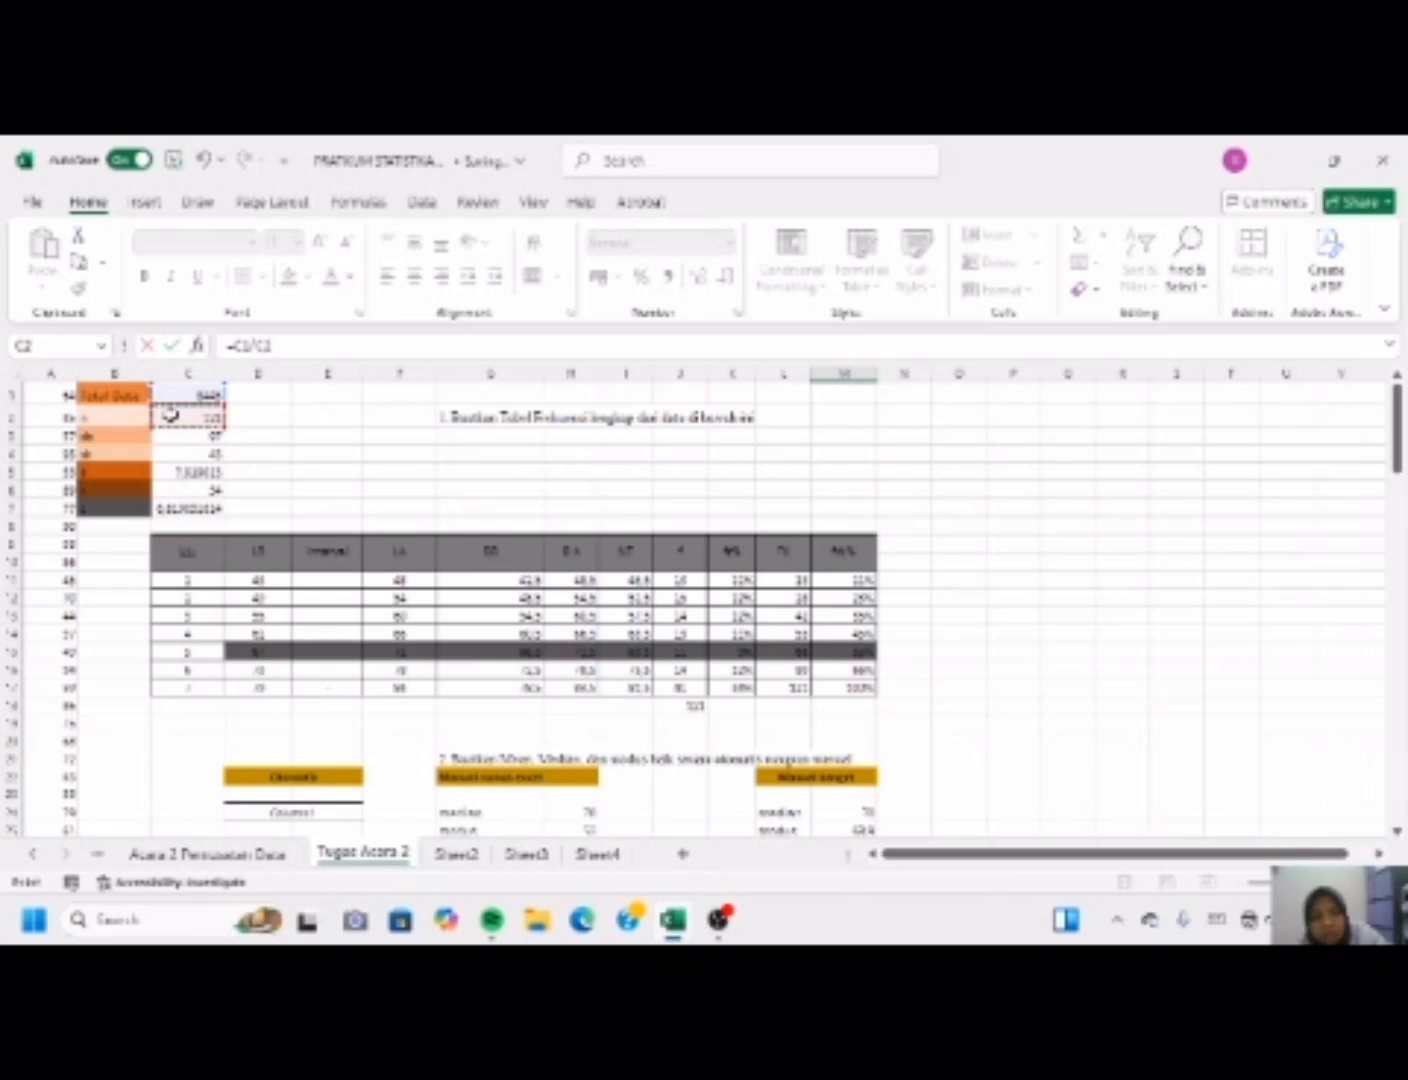
{"action": "key", "text": "Return"}
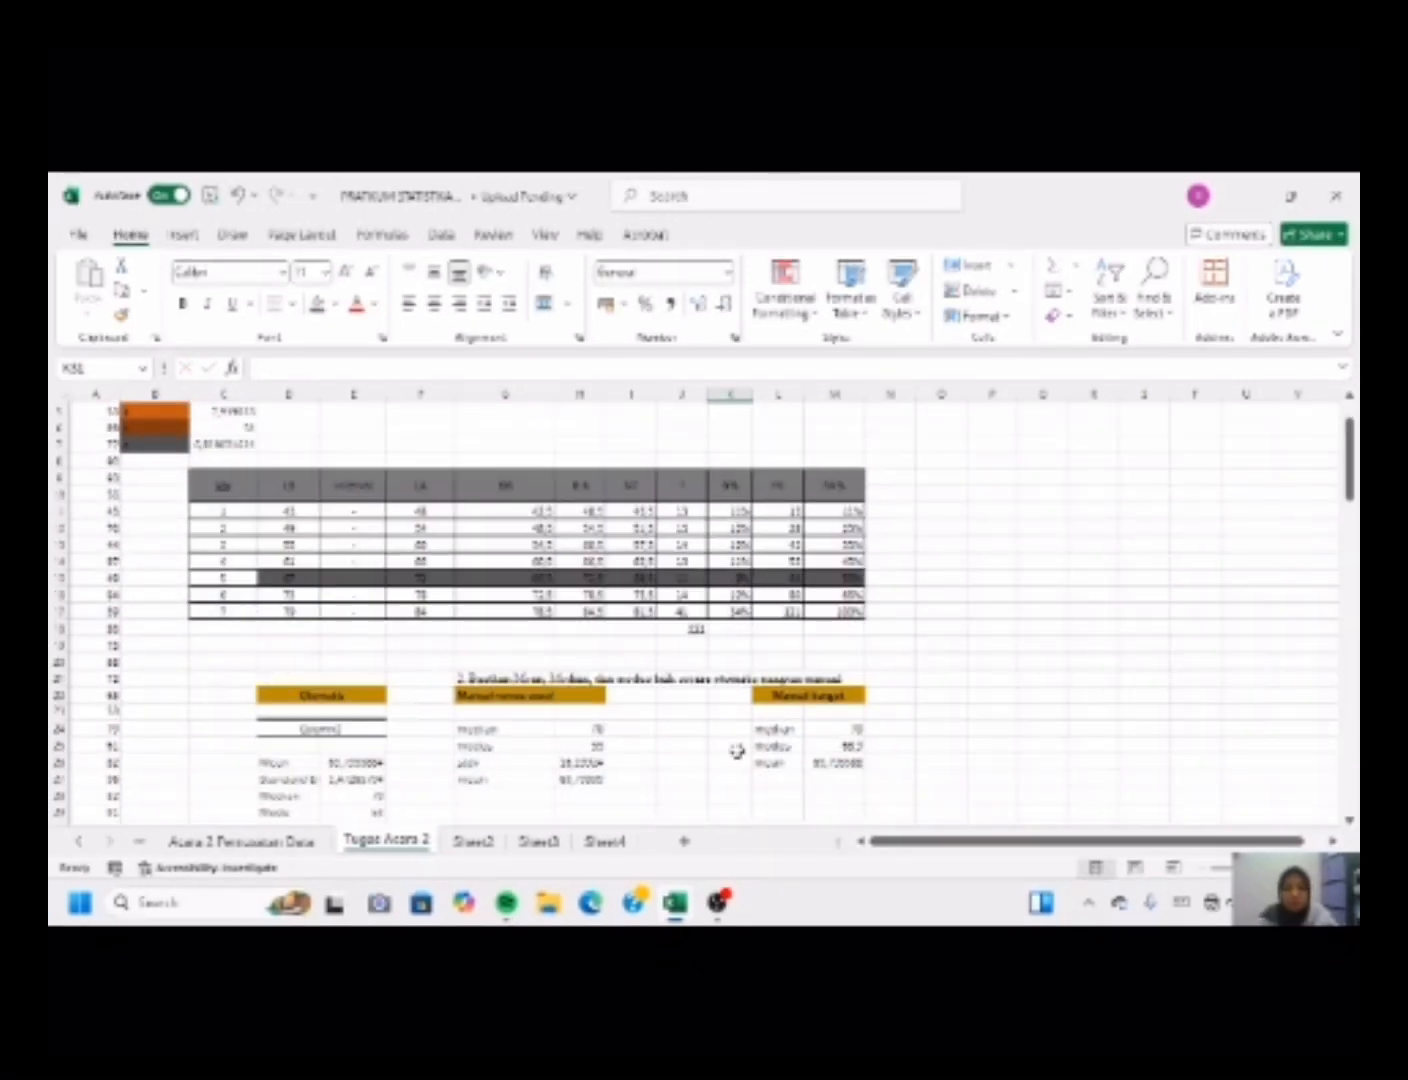
- Calculate the 13th percentile of column A in cell K31 with the PERCENTILE function and k = 0,13
{"action": "scroll", "coordinate": [736, 751], "scroll_direction": "down", "scroll_amount": 2}
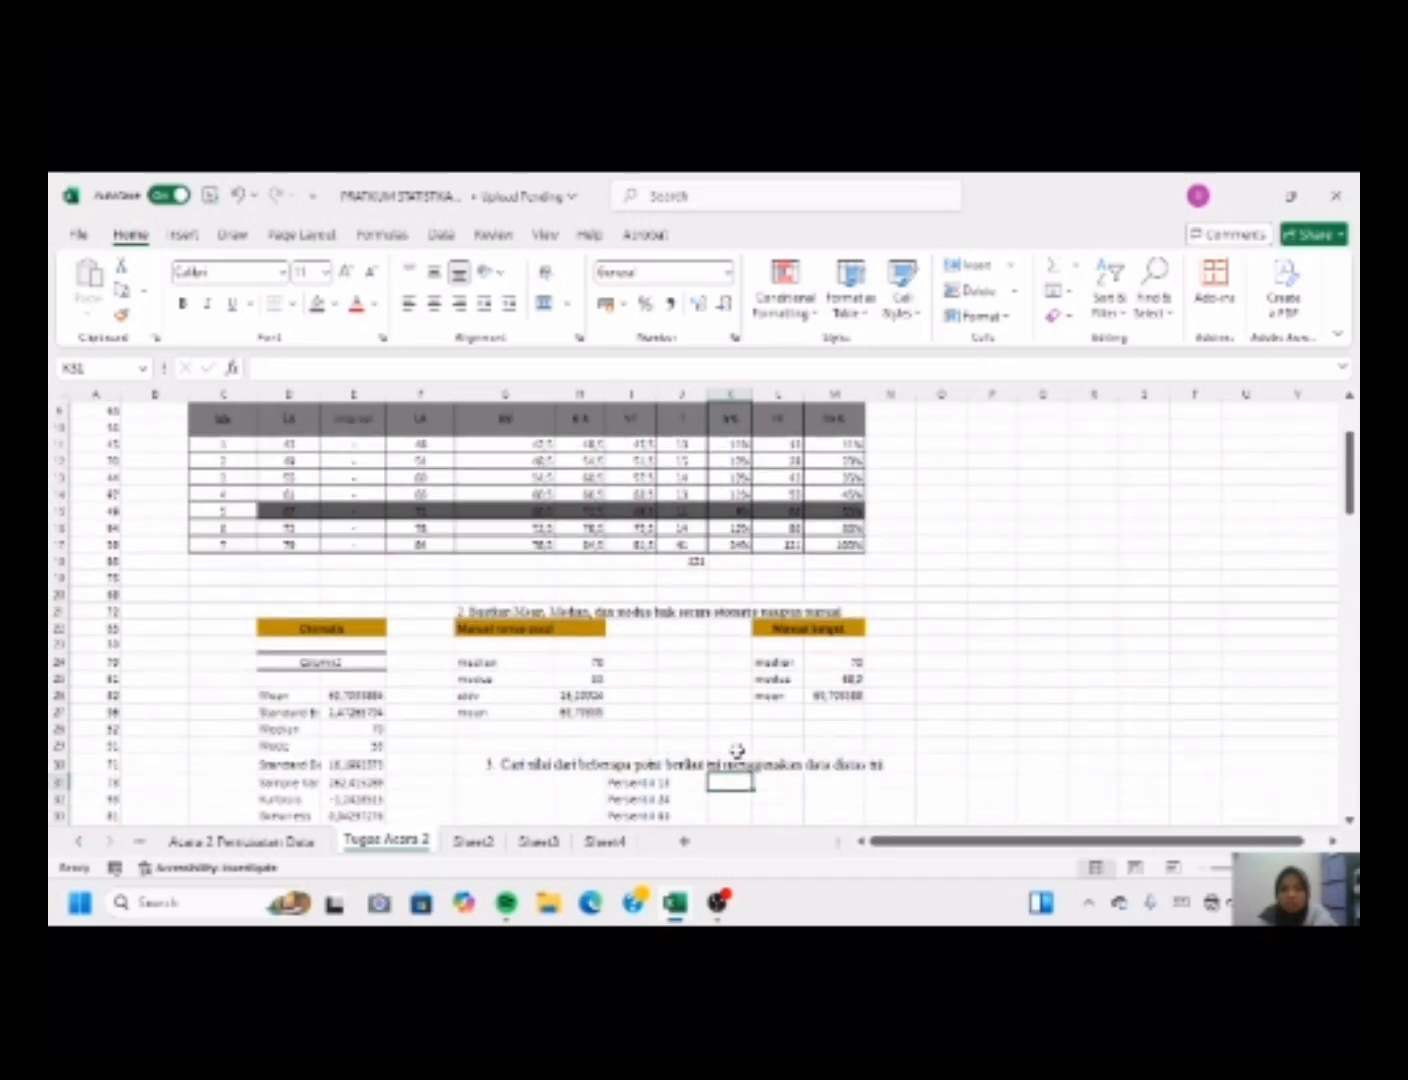
{"action": "scroll", "coordinate": [736, 751], "scroll_direction": "down", "scroll_amount": 1}
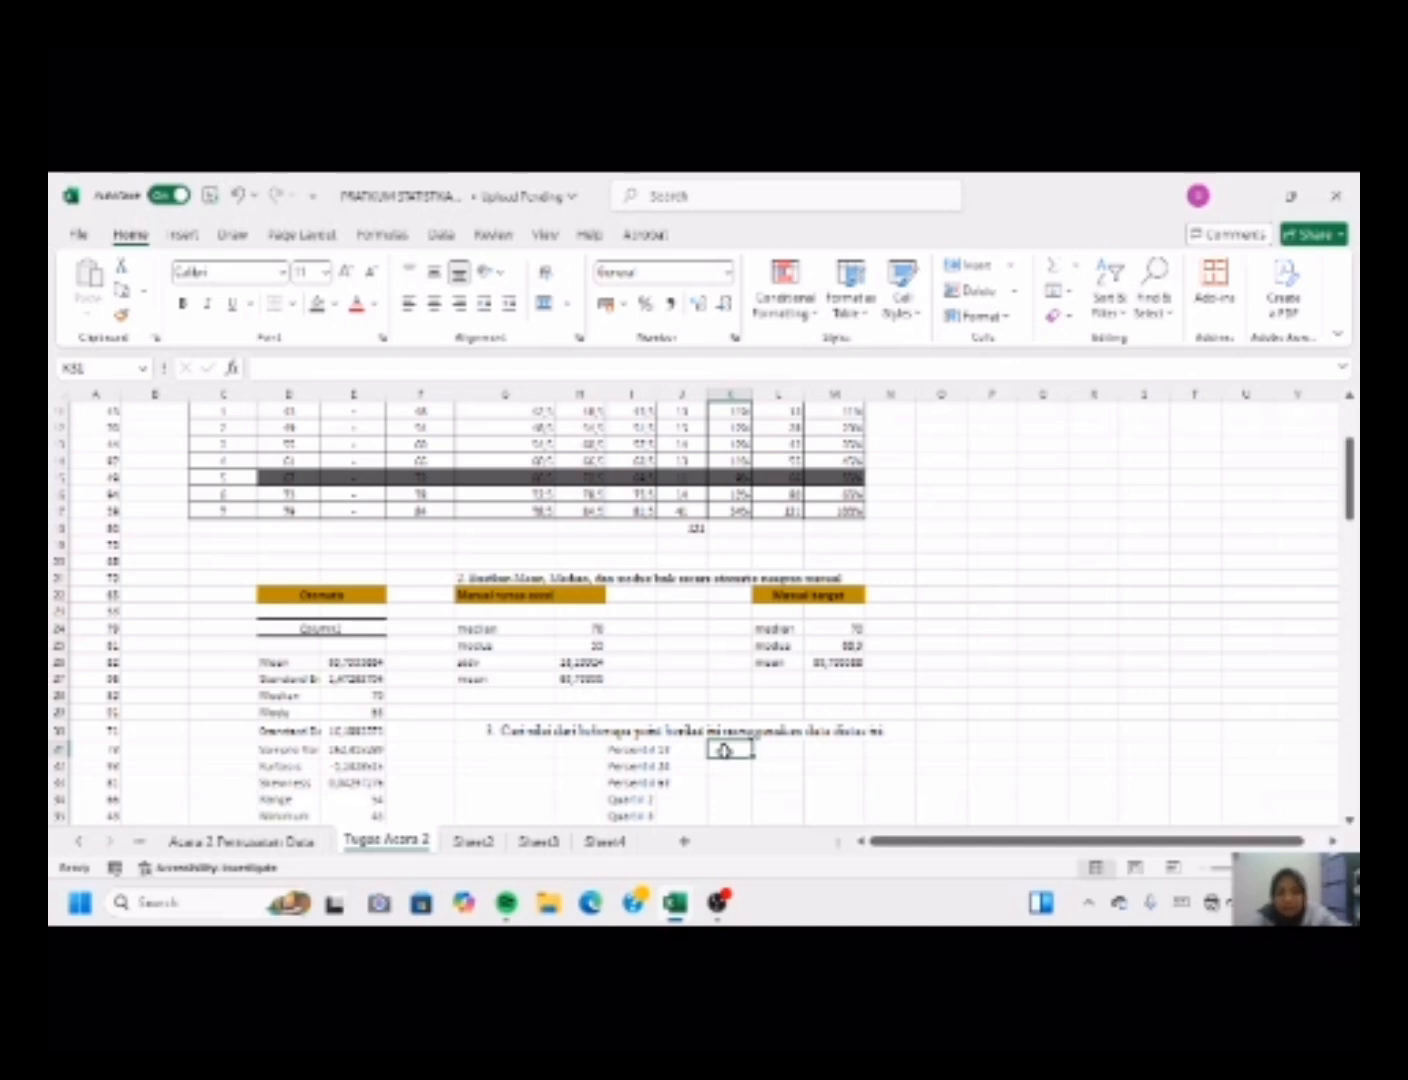
{"action": "type", "text": "=p"}
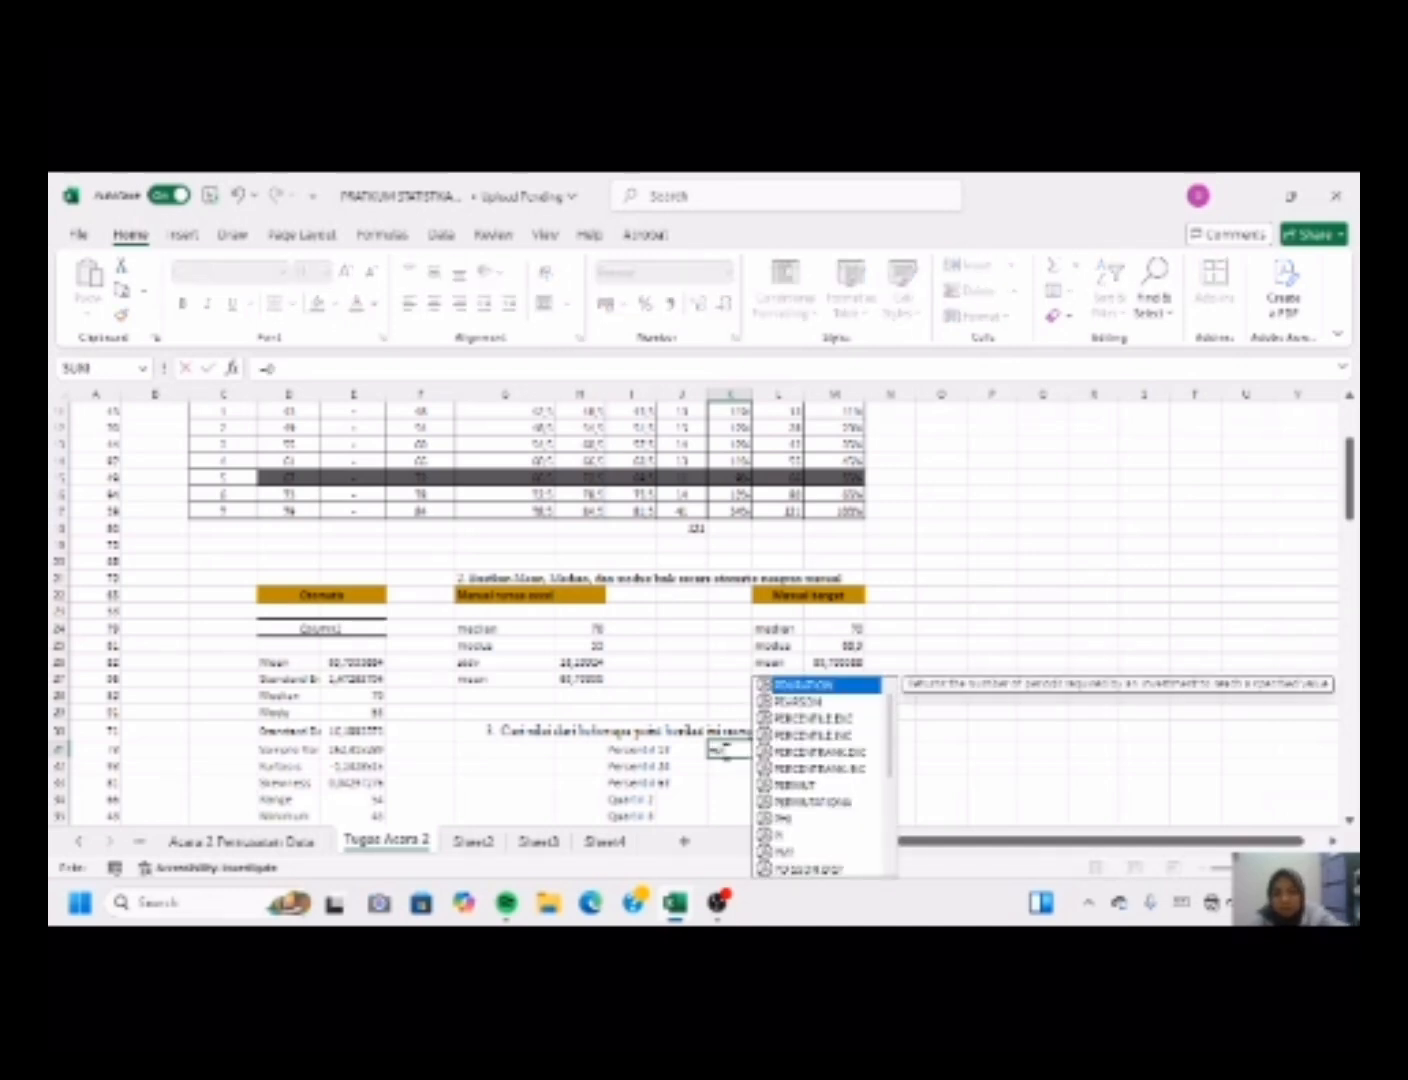
{"action": "type", "text": "er"}
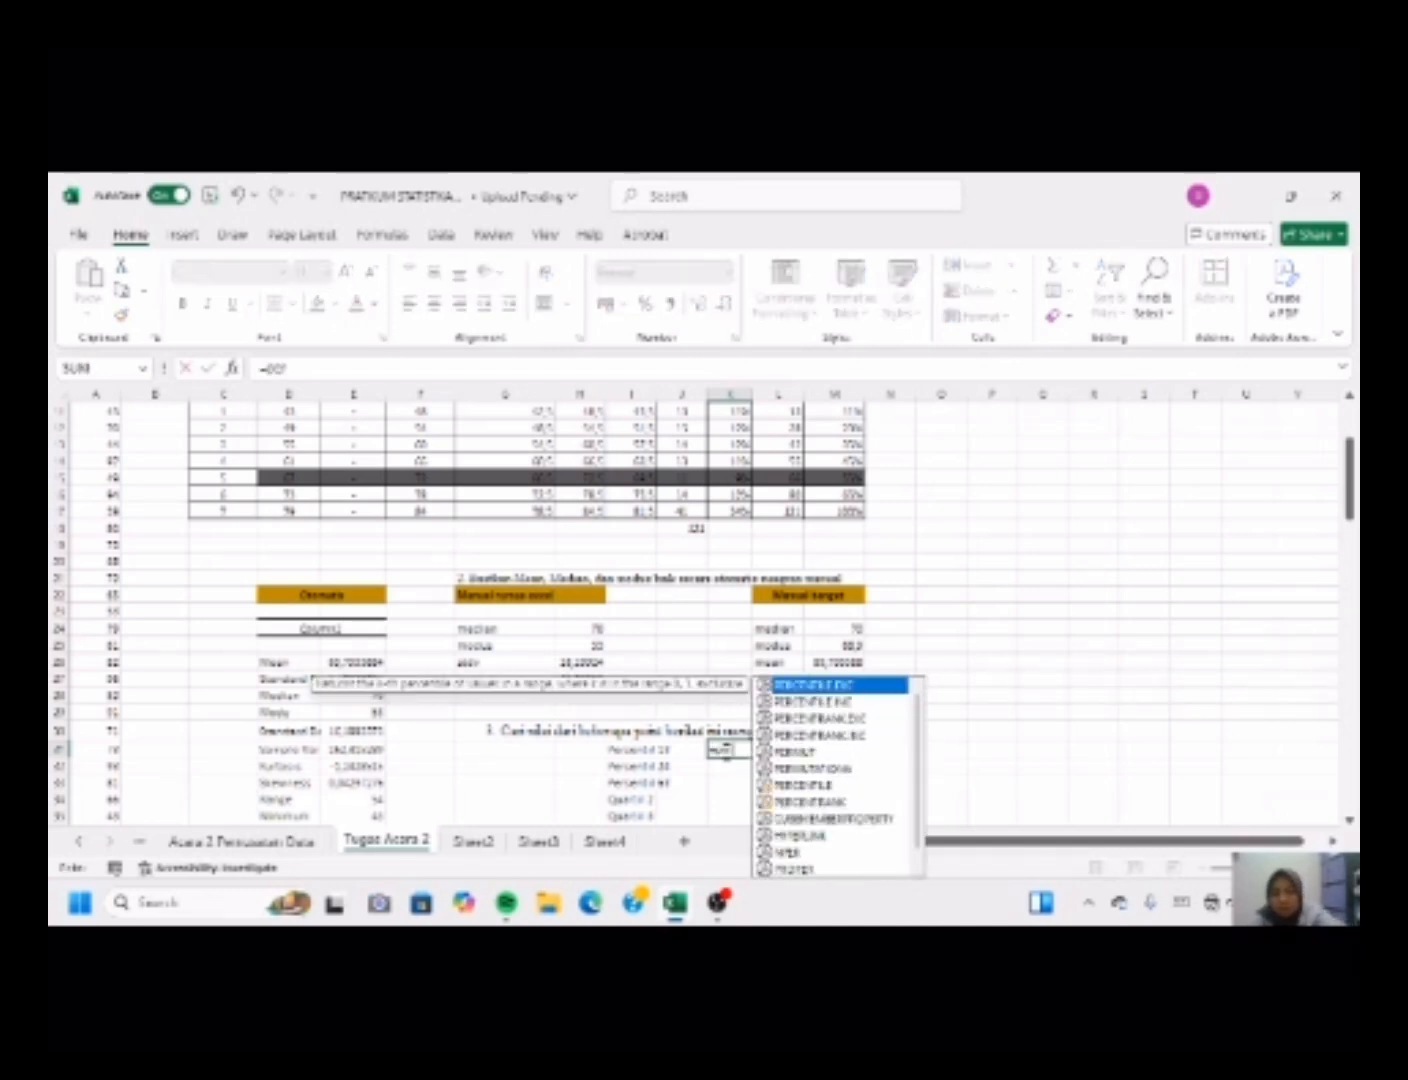
{"action": "double_click", "coordinate": [813, 784]}
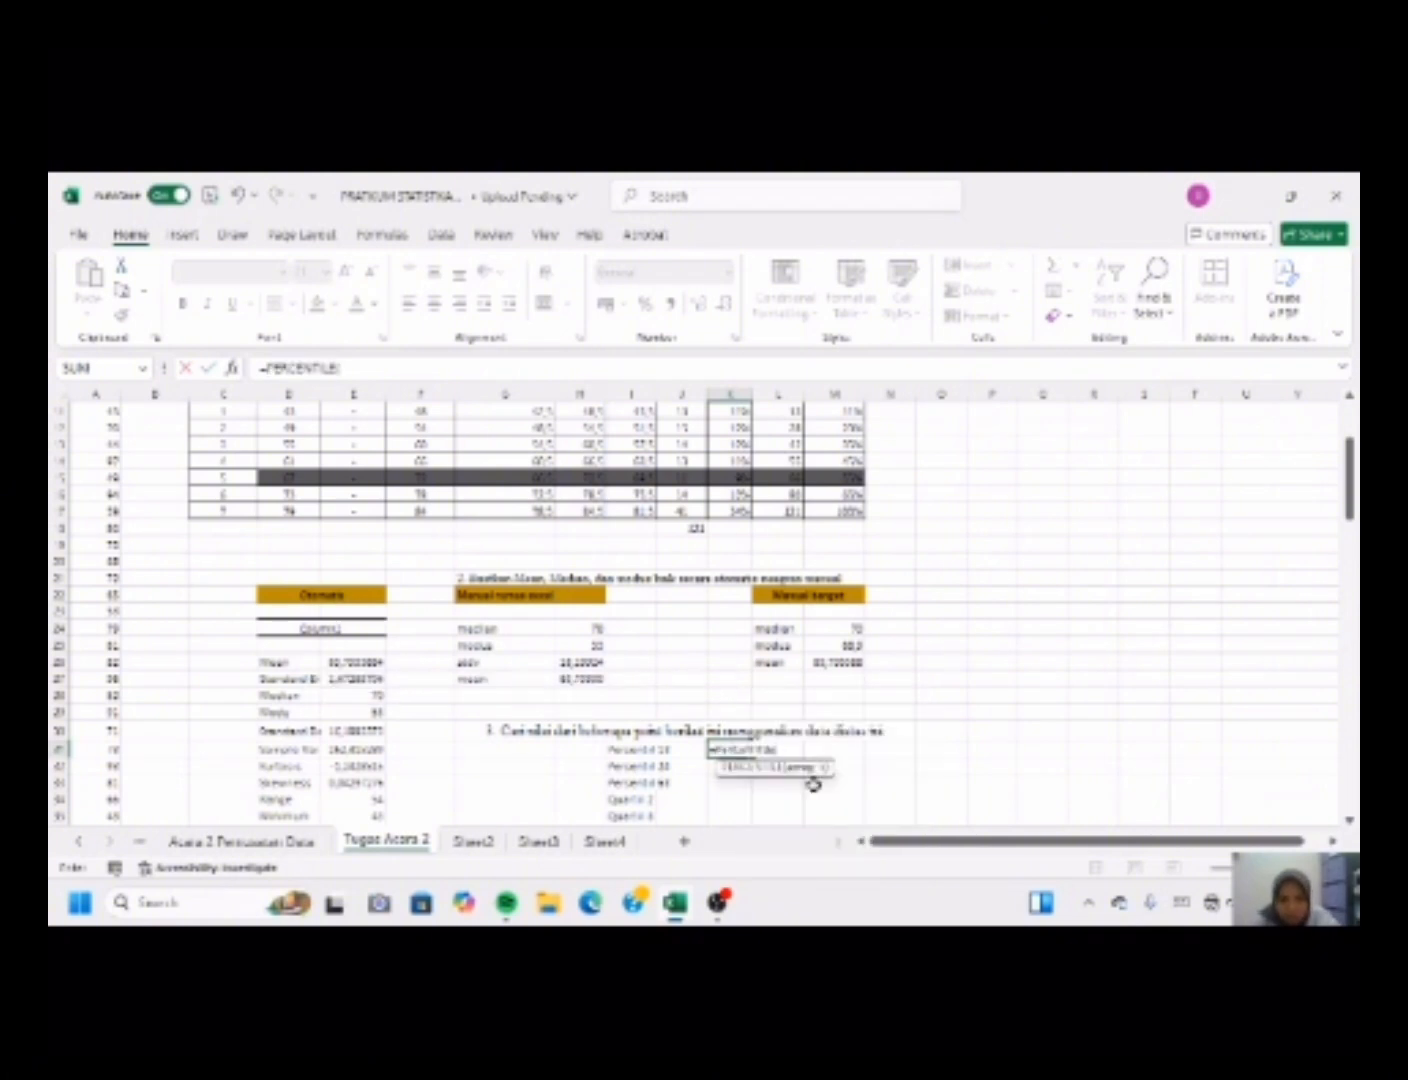
{"action": "left_click", "coordinate": [96, 392]}
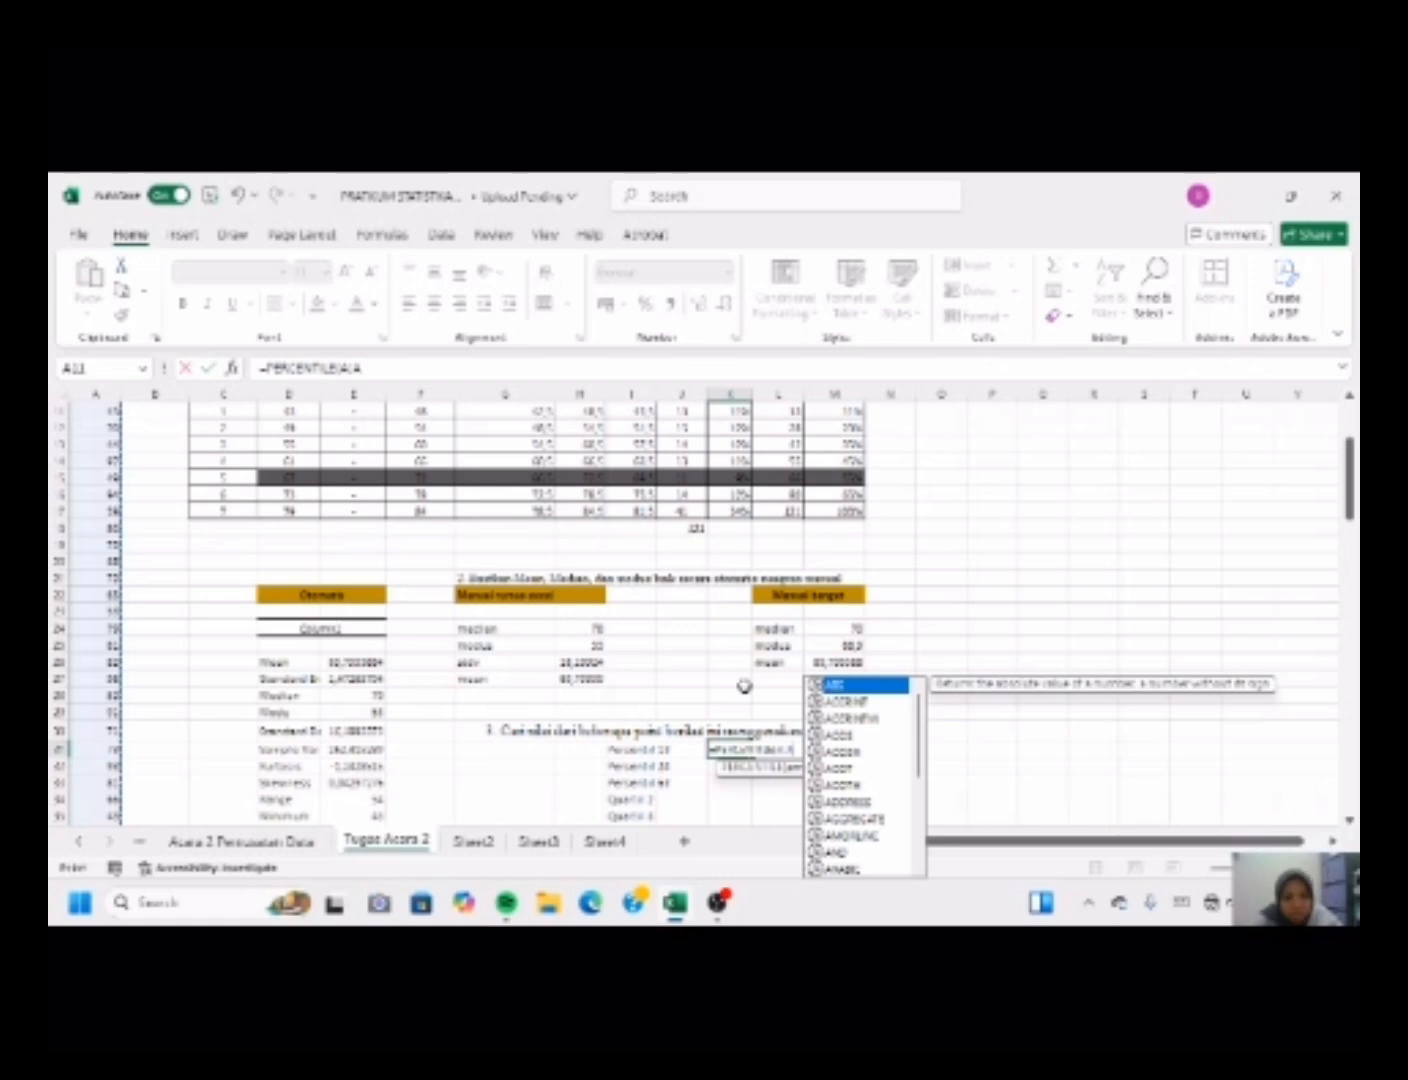
{"action": "type", "text": ";"}
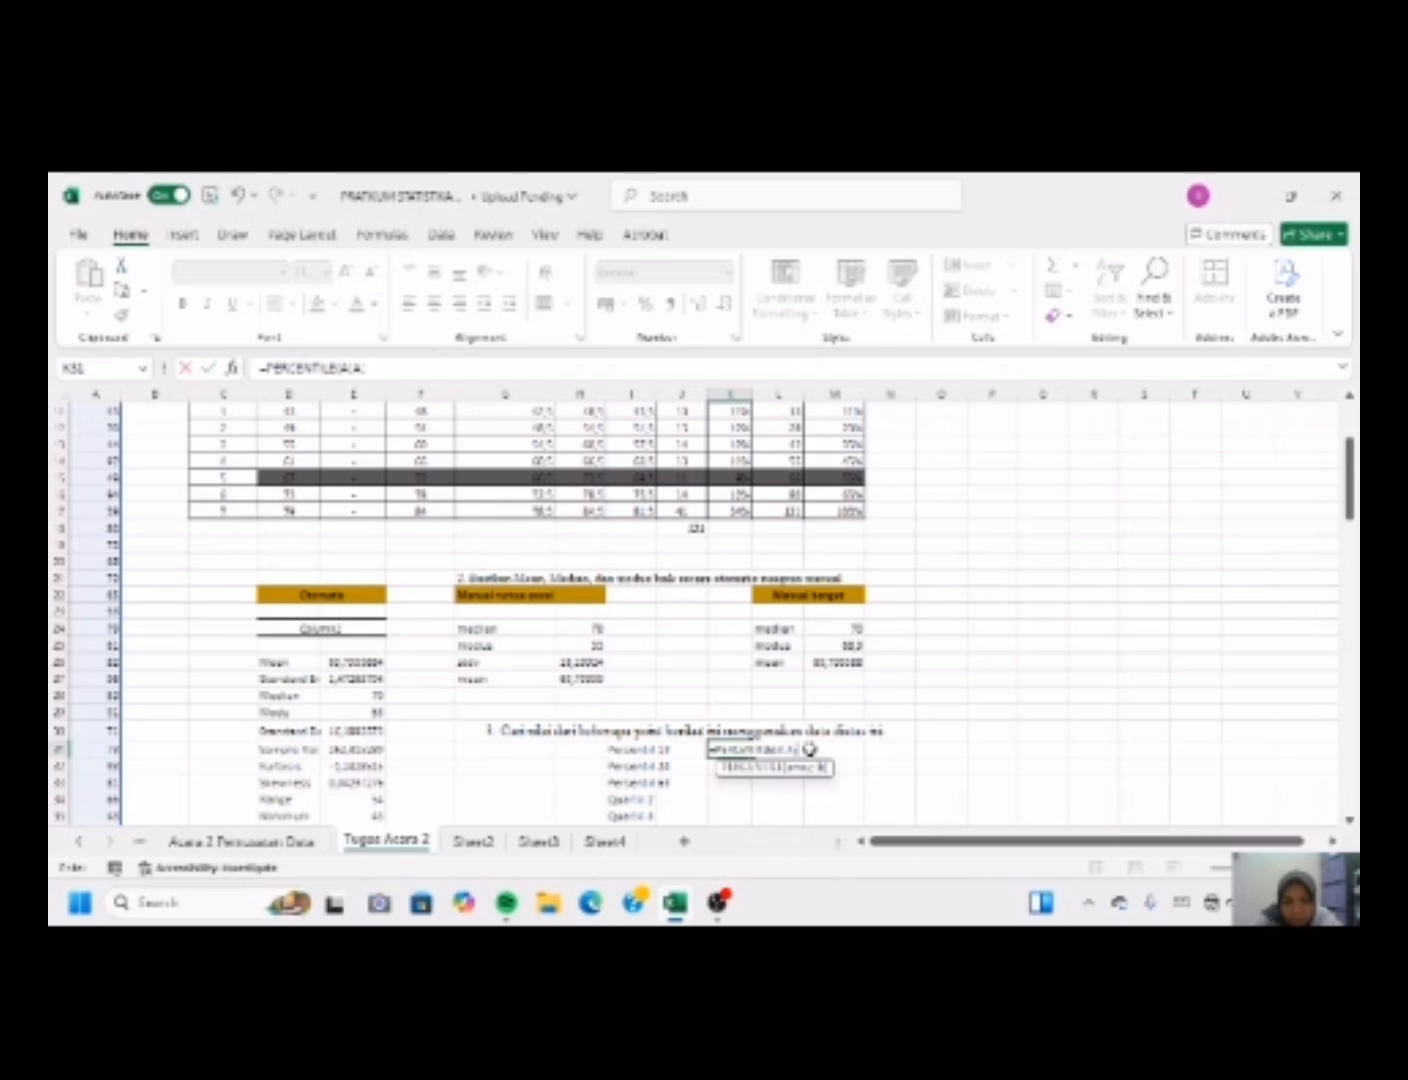
{"action": "type", "text": "0,15)"}
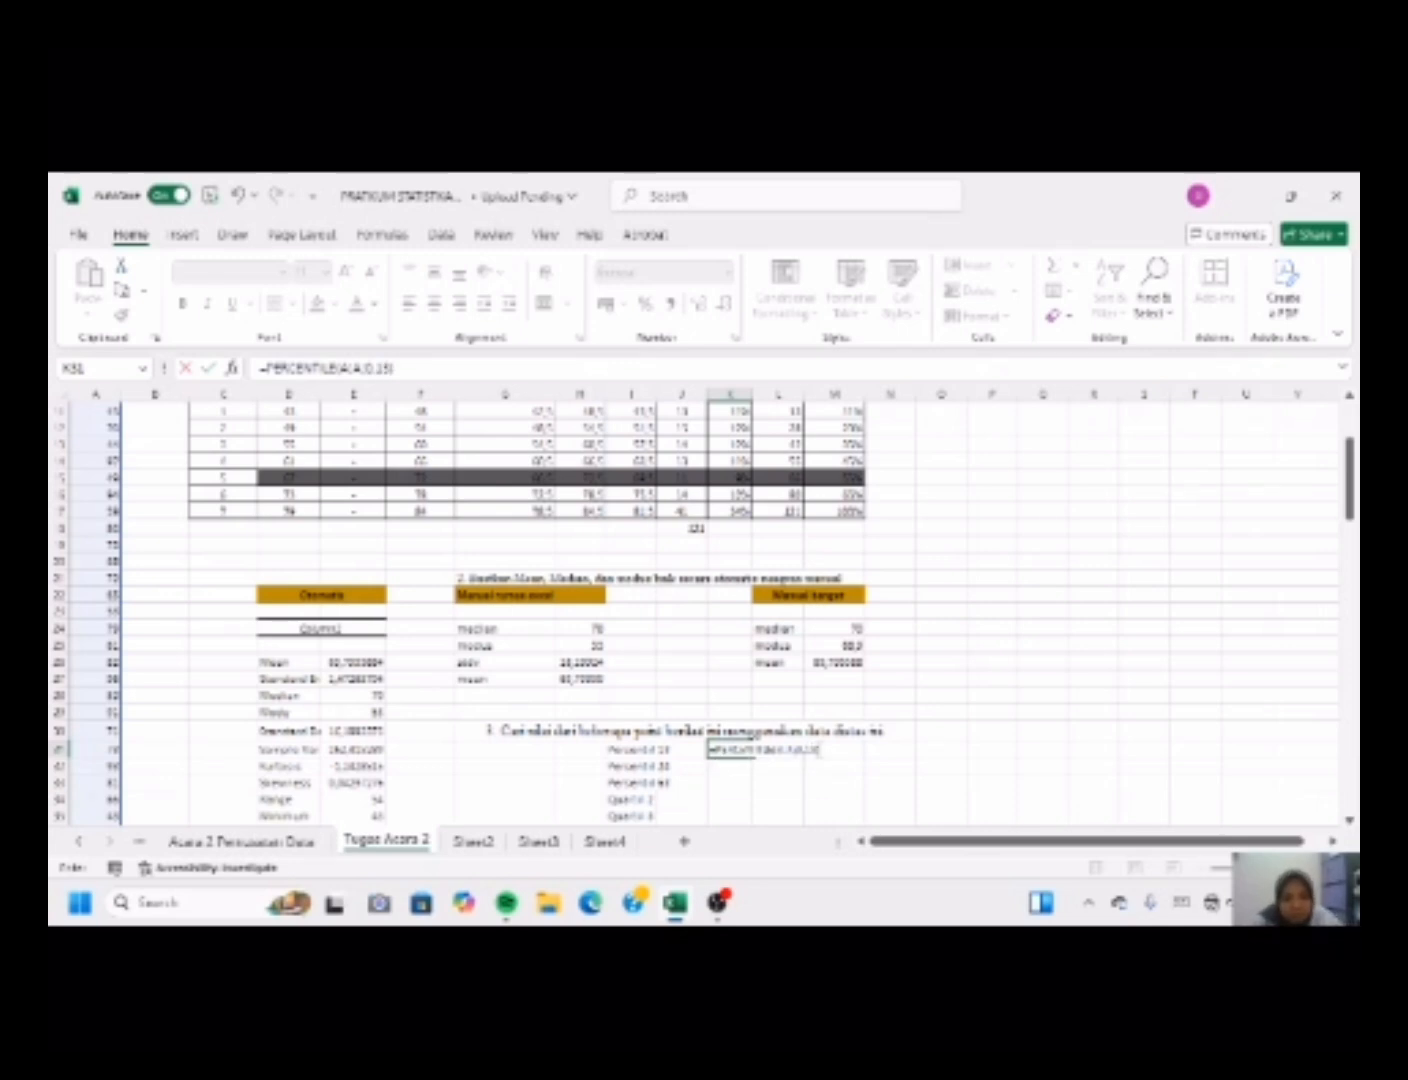
{"action": "key", "text": "Return"}
- Calculate the 24th percentile of column A in cell K32 with the PERCENTILE function and k = 0,24
{"action": "left_click", "coordinate": [739, 774]}
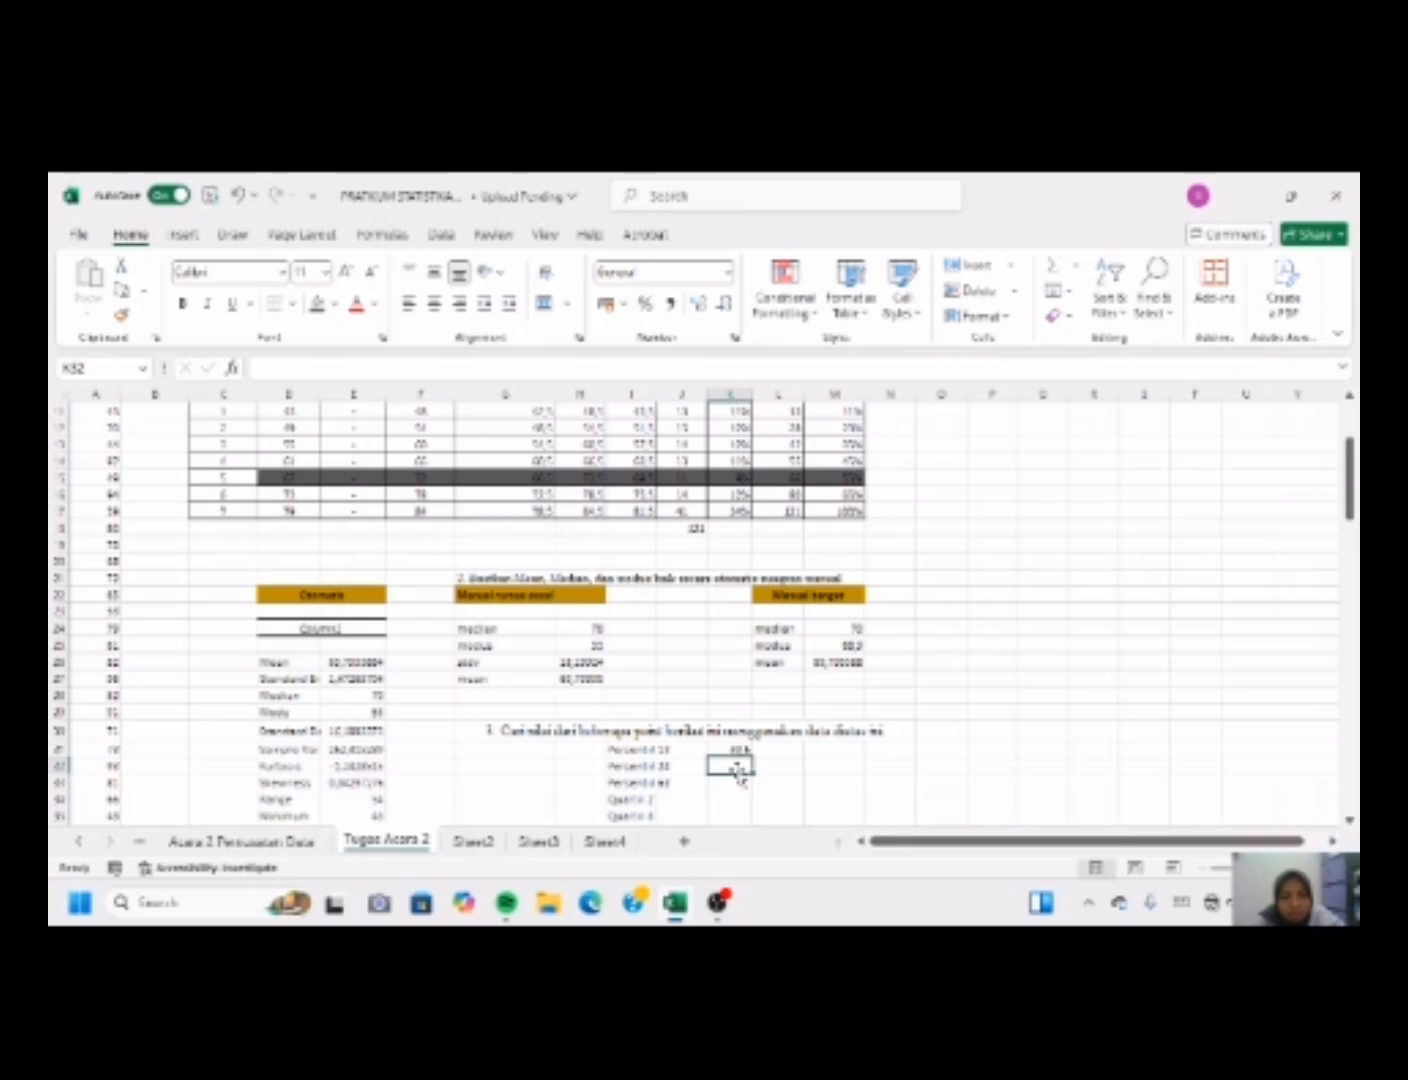
{"action": "type", "text": "="}
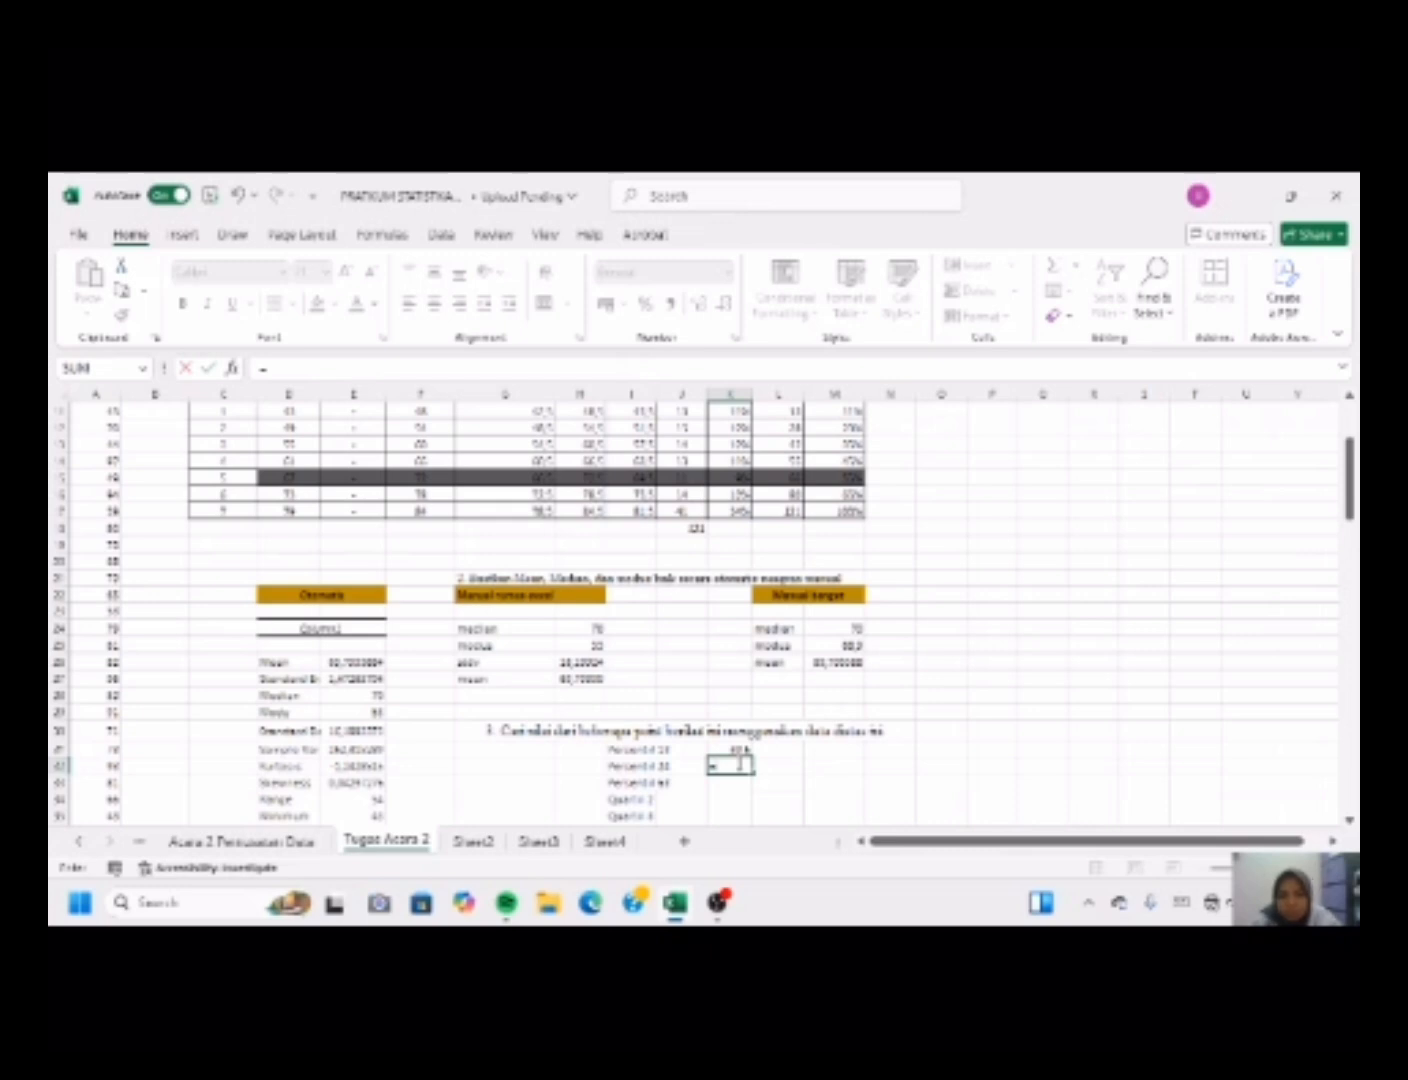
{"action": "type", "text": "per"}
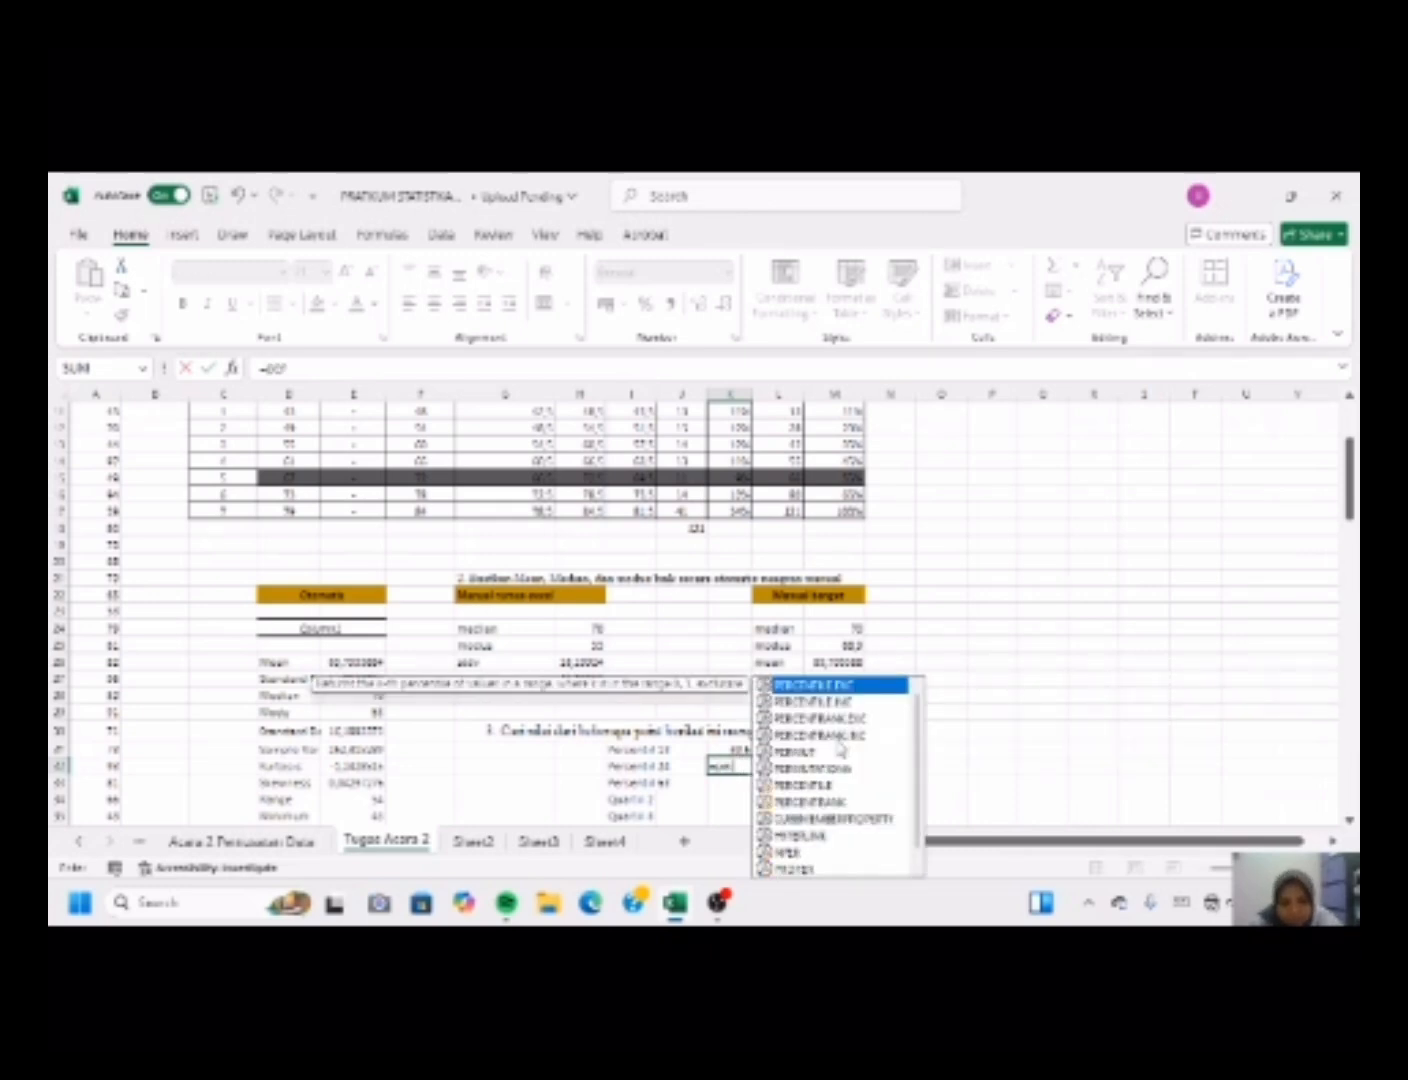
{"action": "left_click", "coordinate": [812, 787]}
{"action": "double_click", "coordinate": [812, 787]}
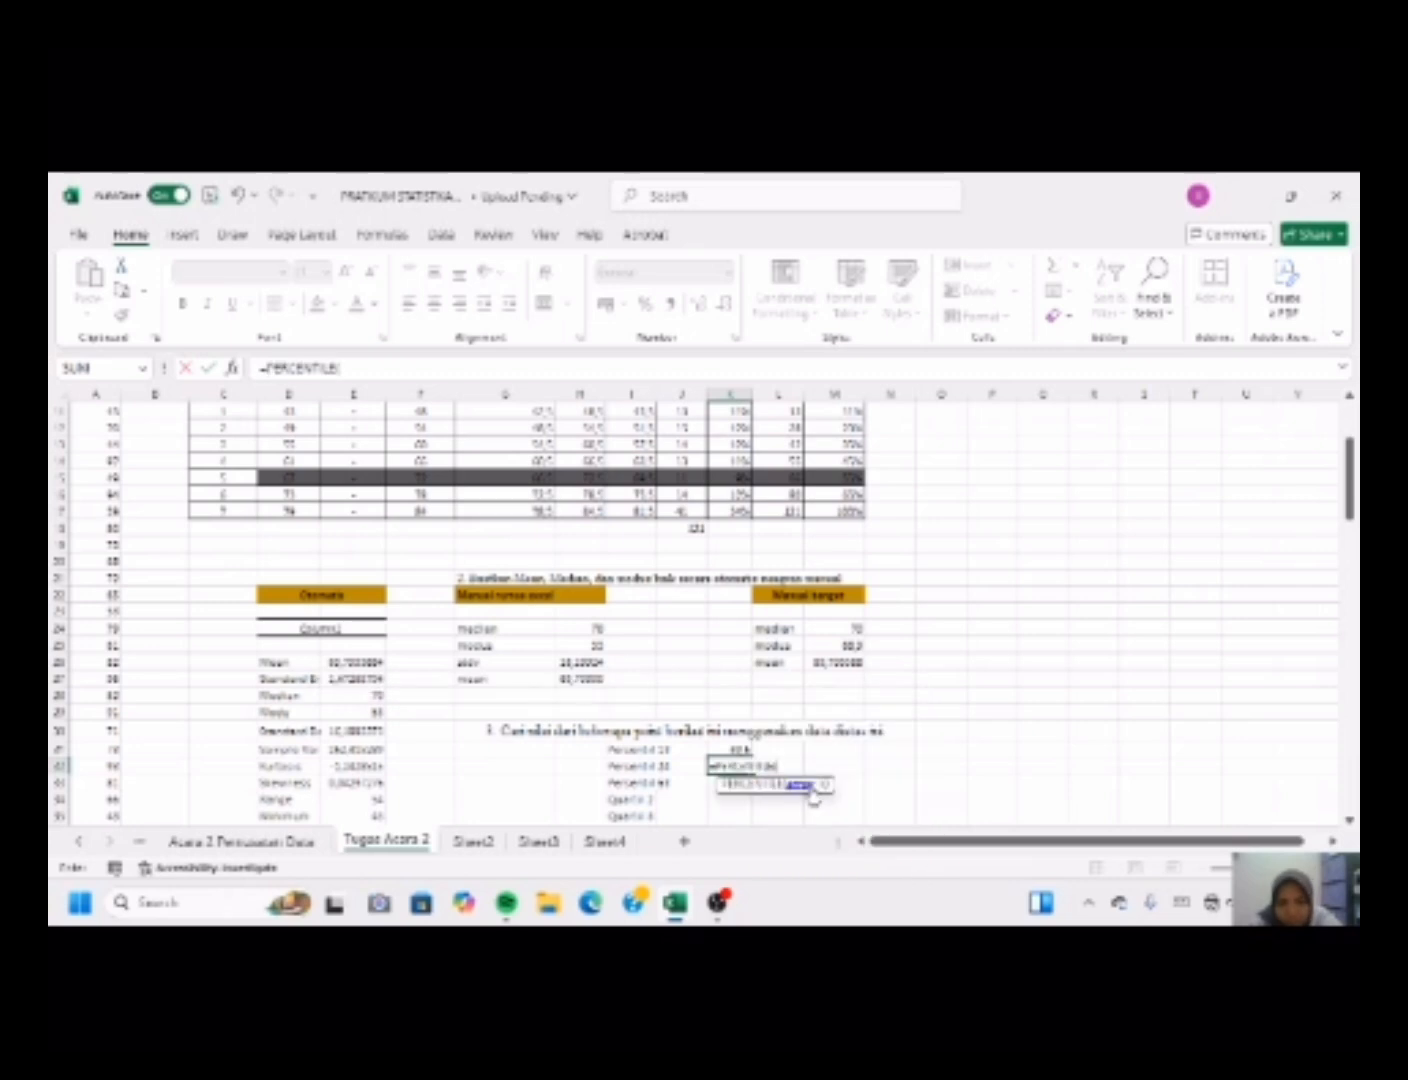
{"action": "left_click", "coordinate": [83, 393]}
{"action": "type", "text": ","}
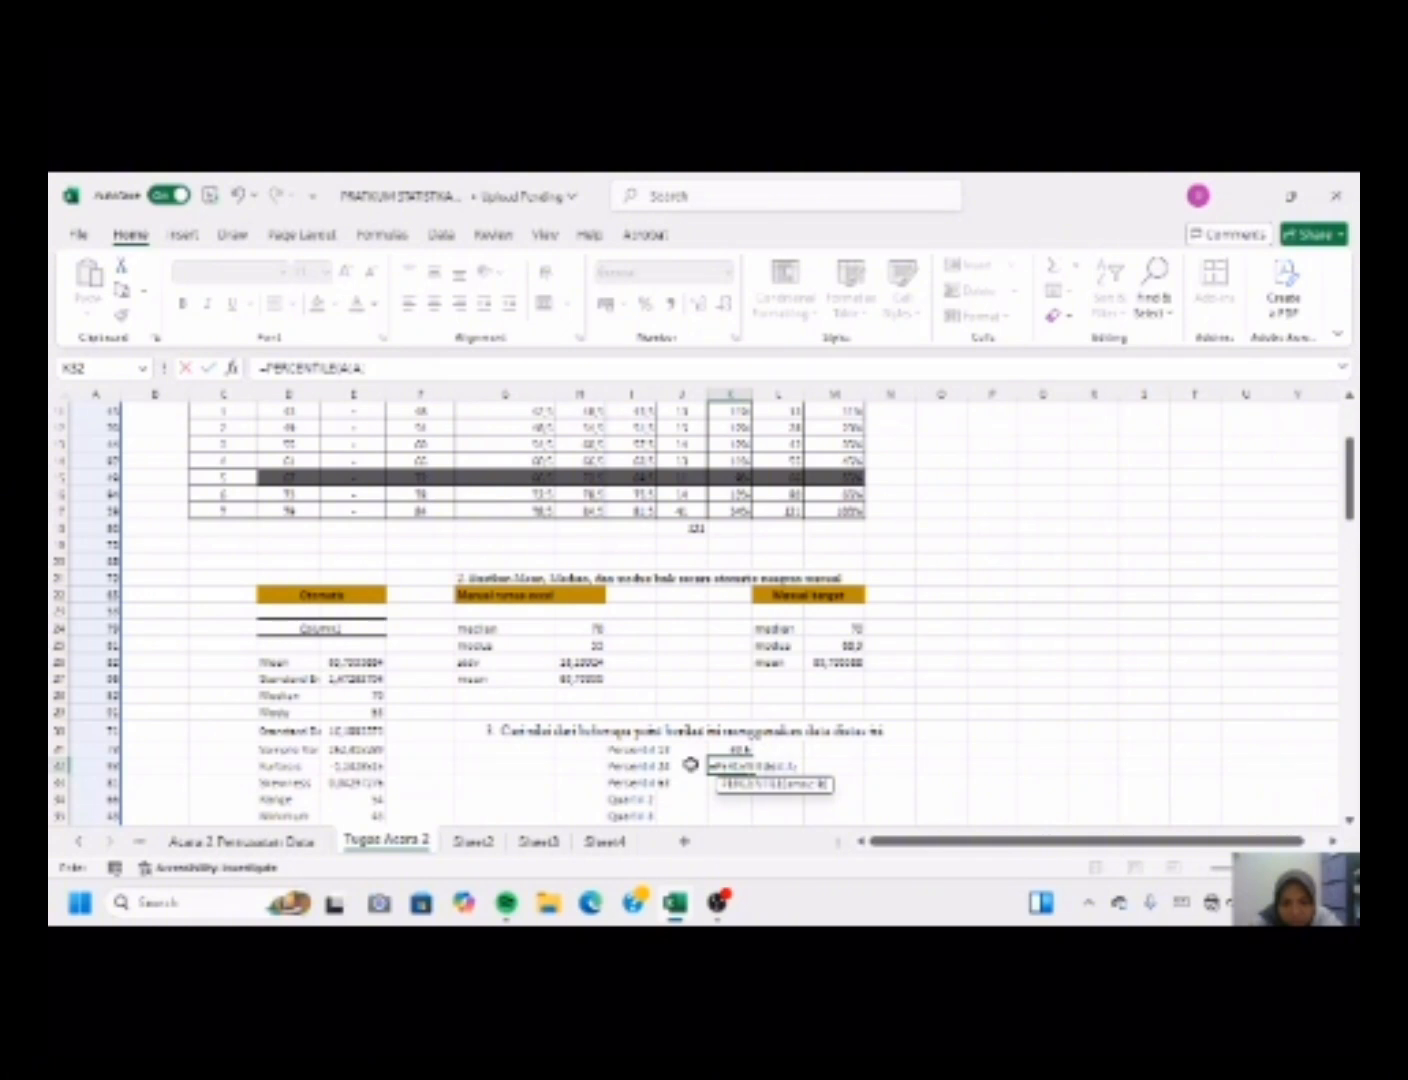
{"action": "type", "text": "0.24"}
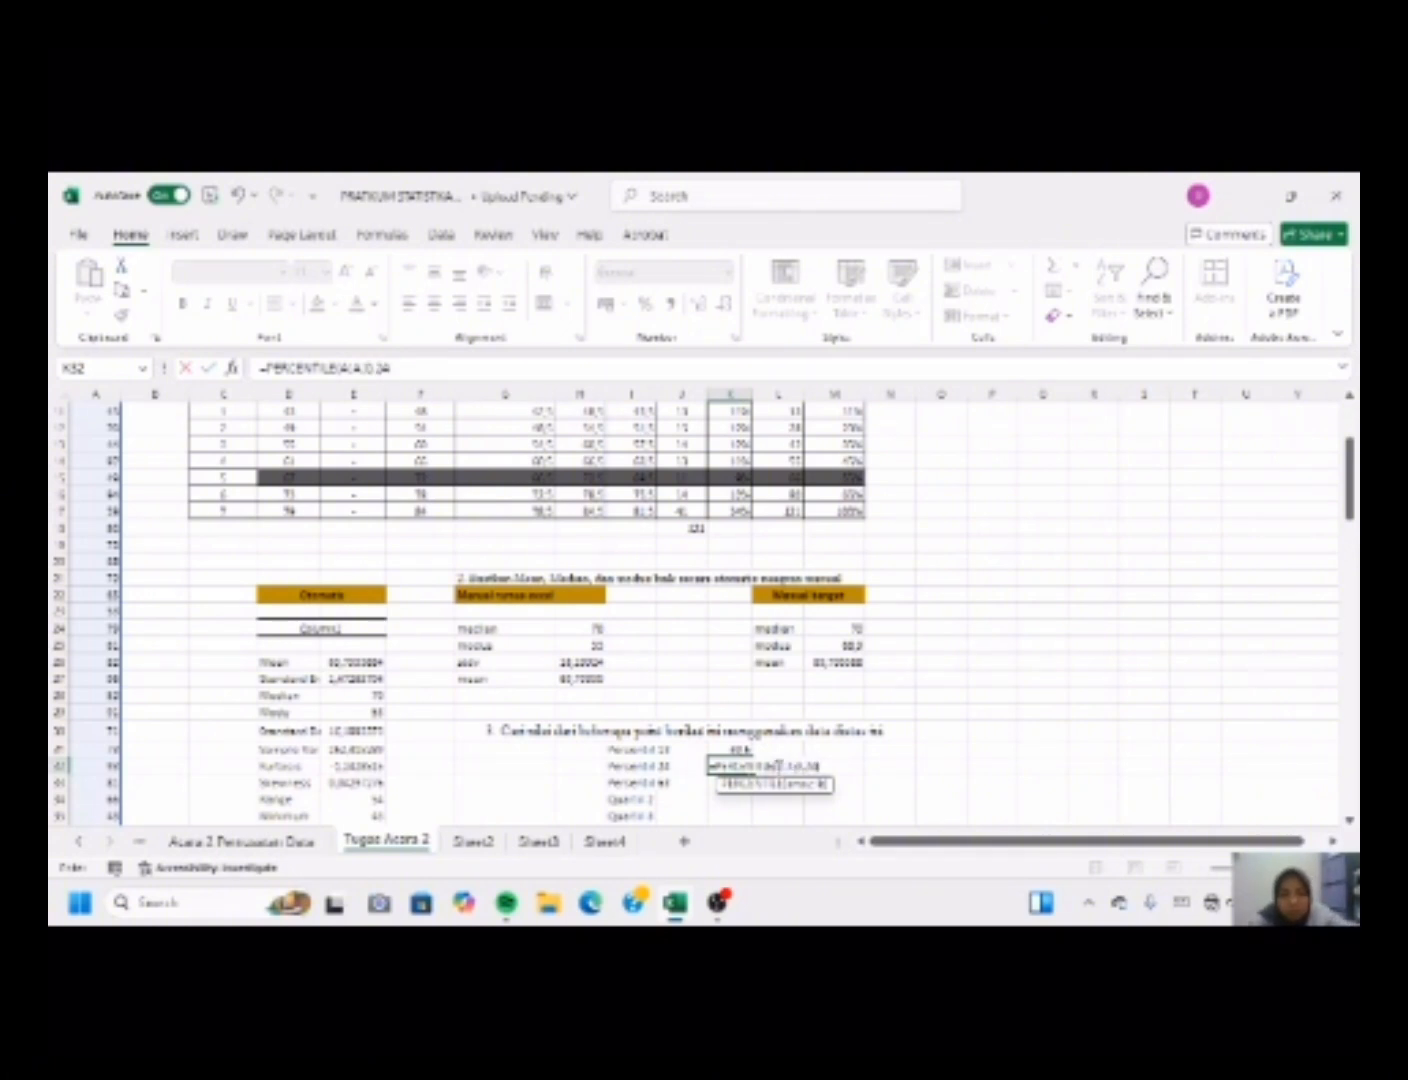
{"action": "key", "text": "Return"}
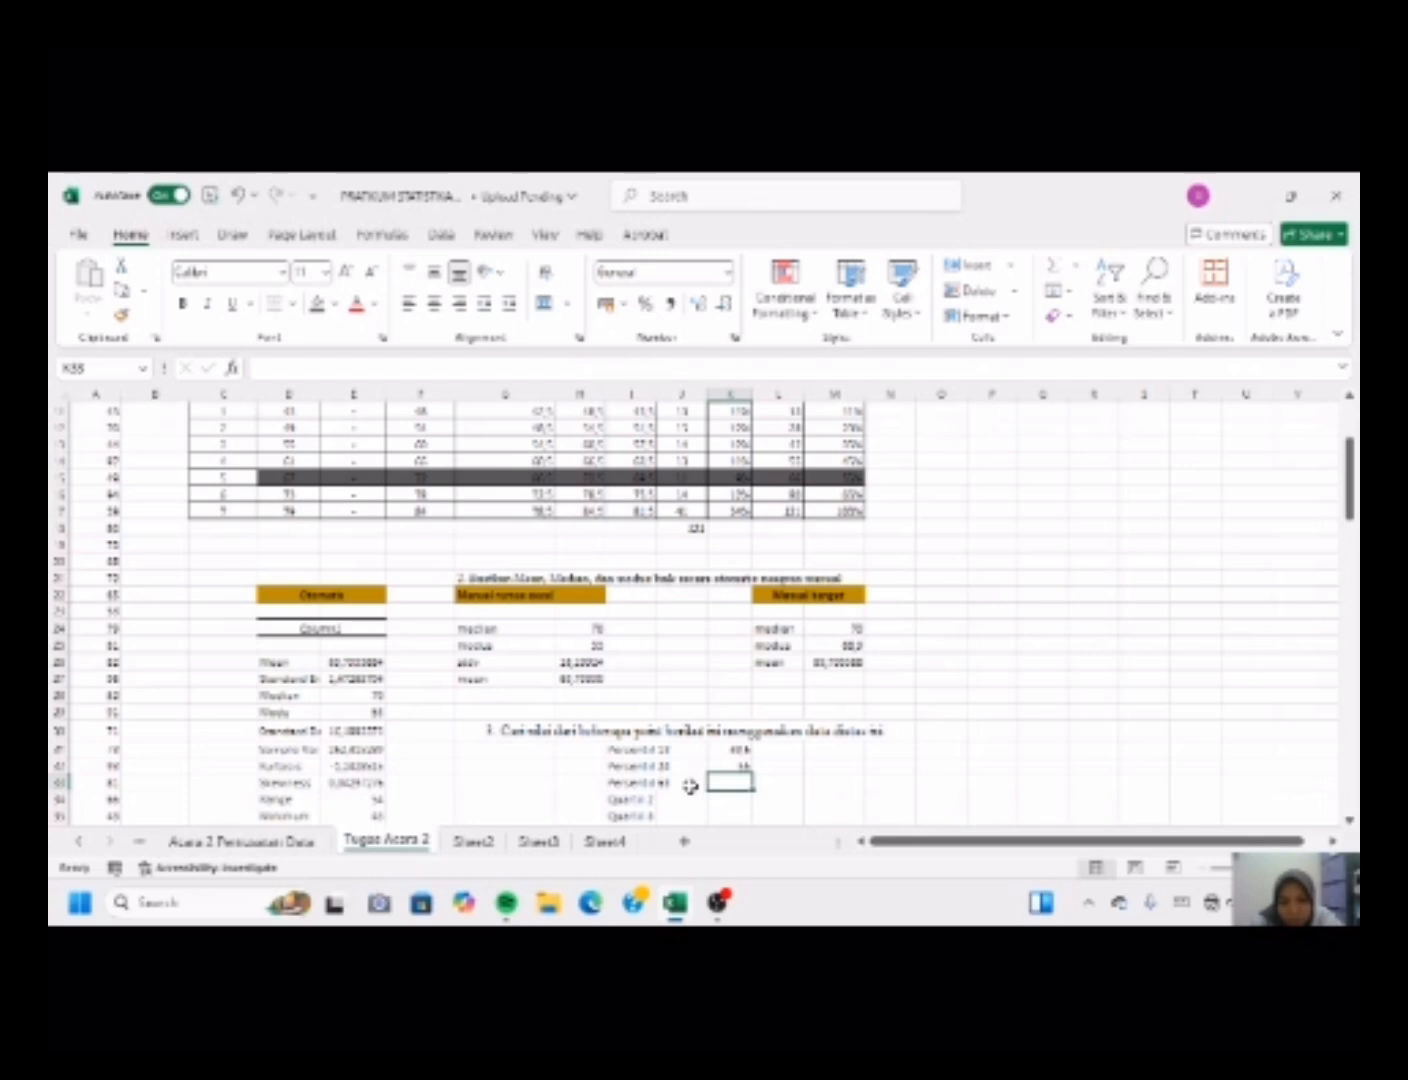
- Calculate the 65th percentile of column A in cell K33 with the PERCENTILE function and k = 0,65
{"action": "type", "text": "="}
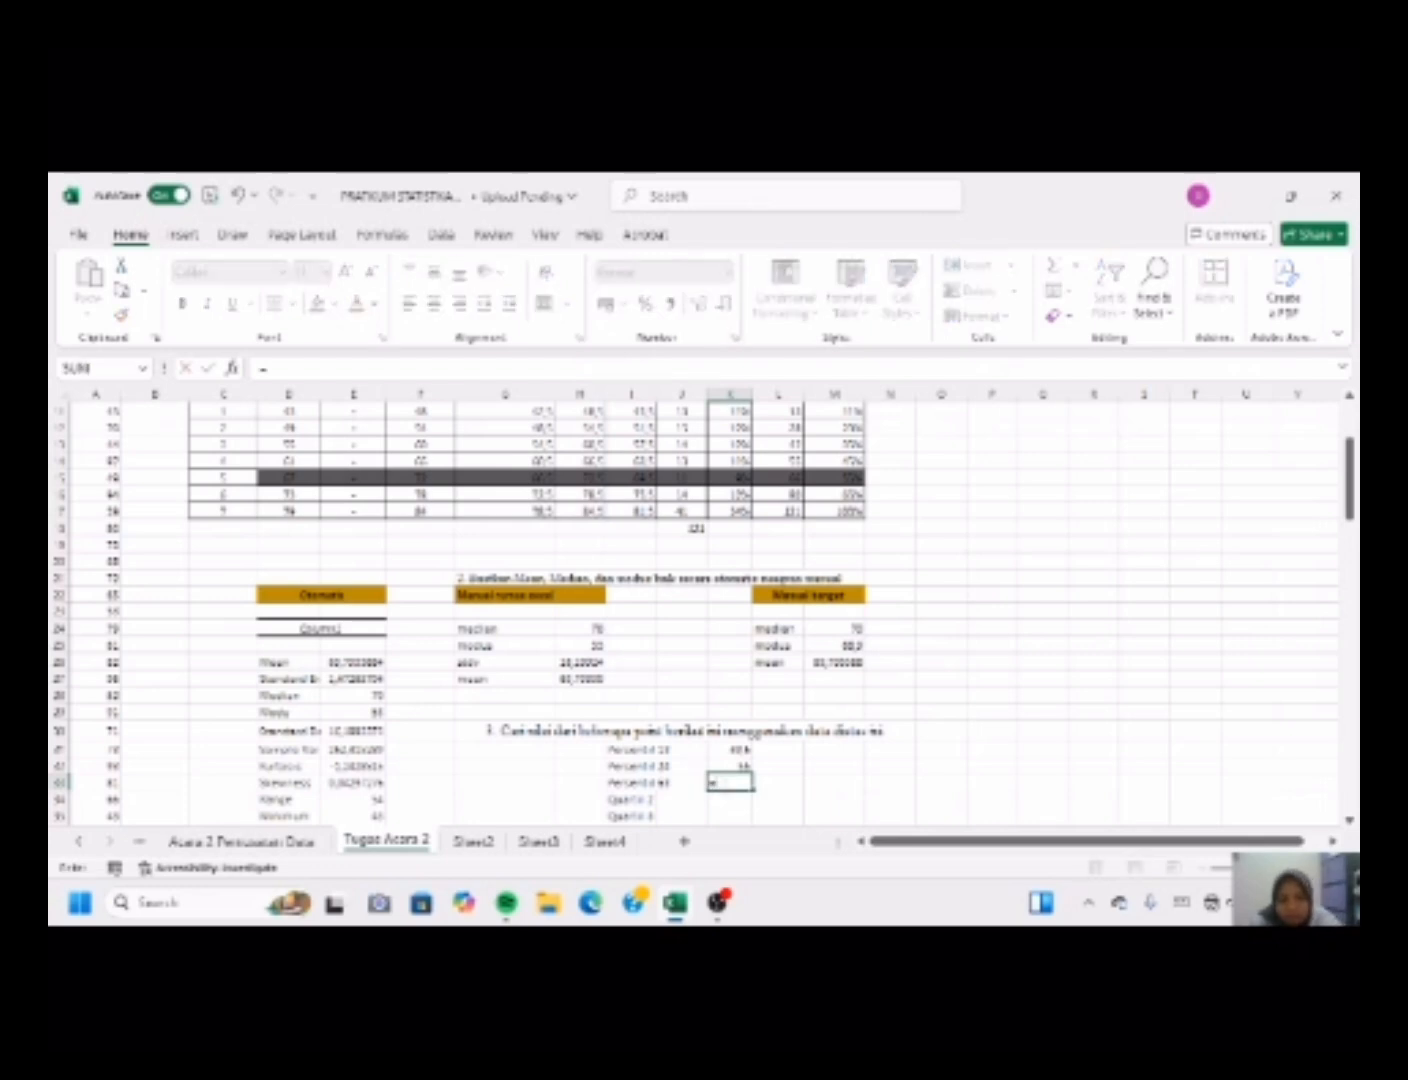
{"action": "type", "text": "per"}
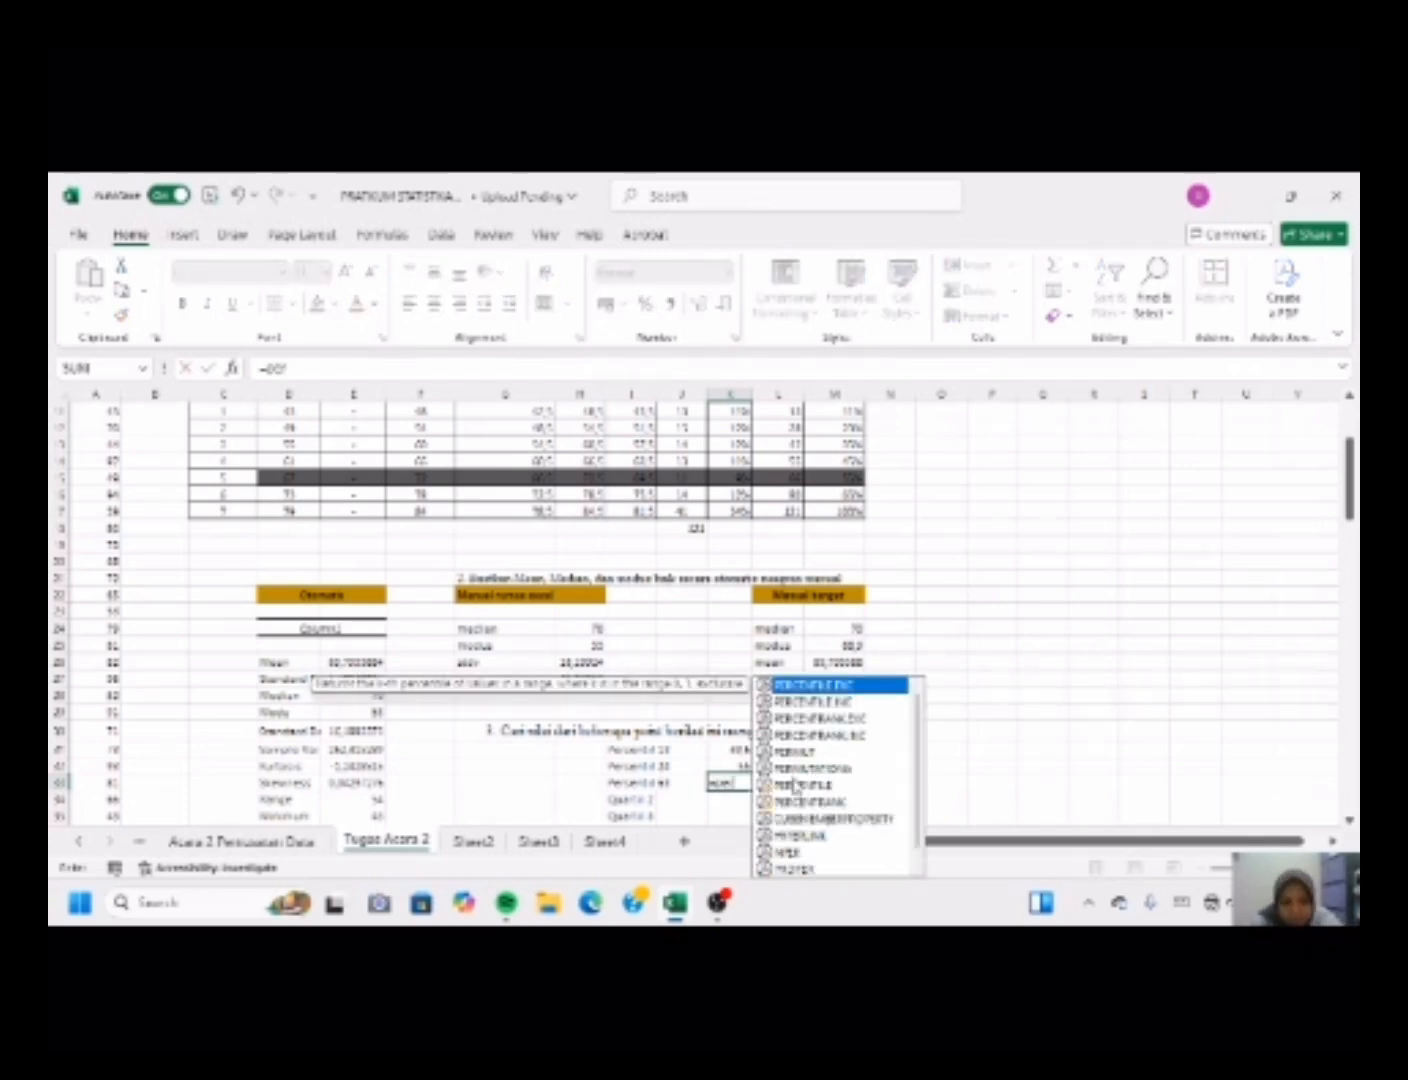
{"action": "double_click", "coordinate": [797, 786]}
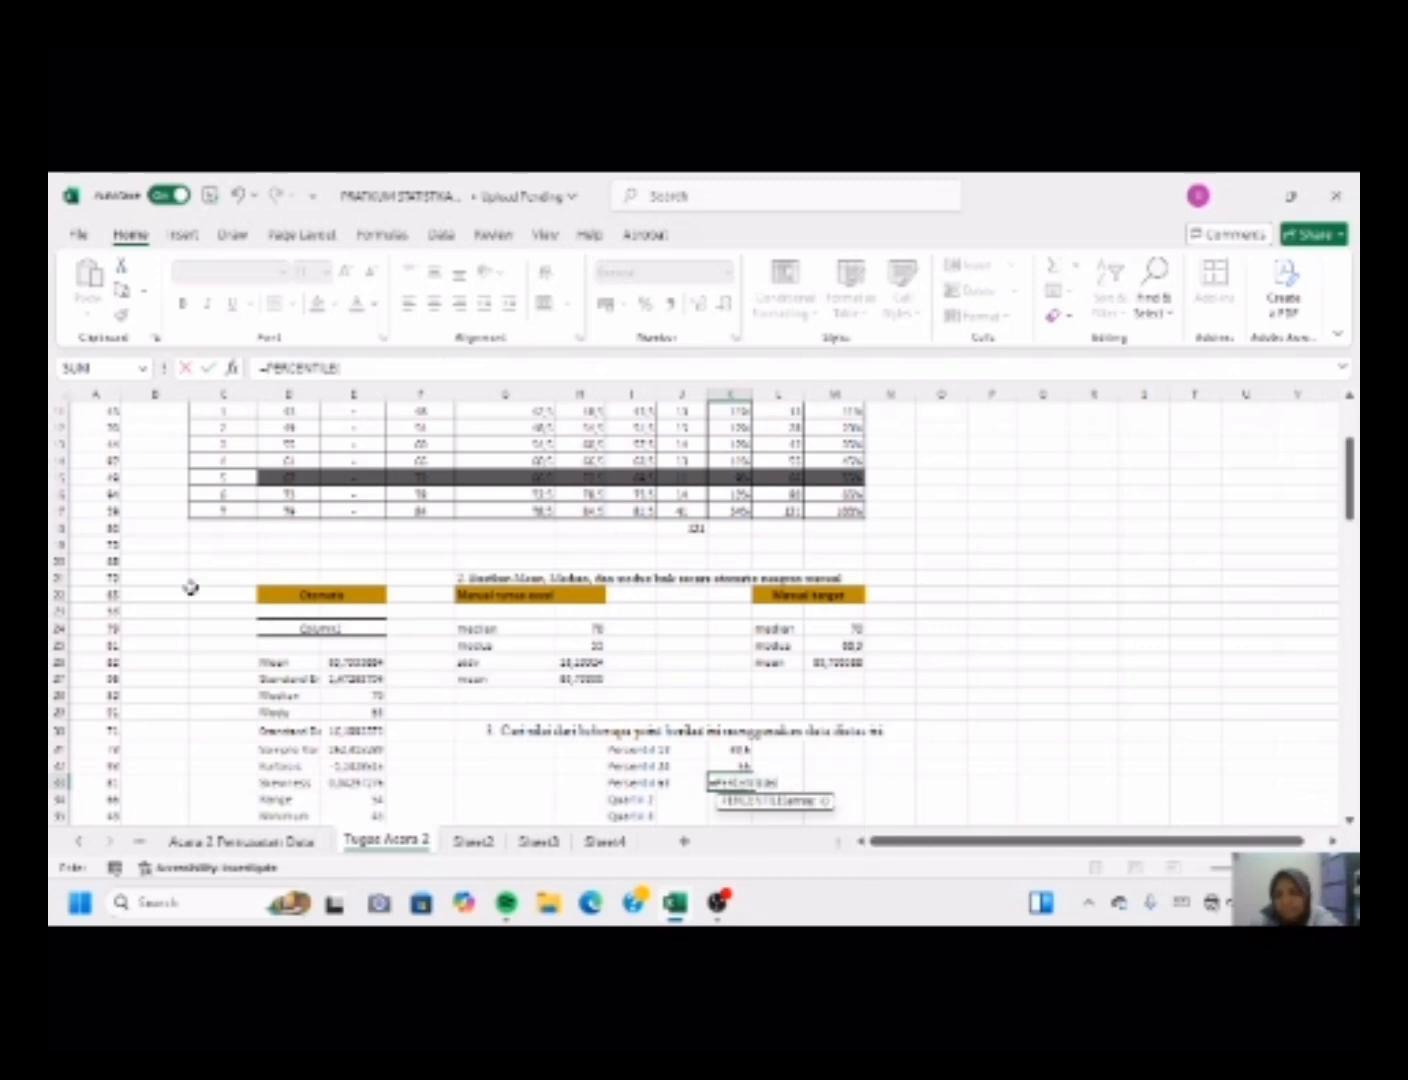
{"action": "left_click", "coordinate": [105, 392]}
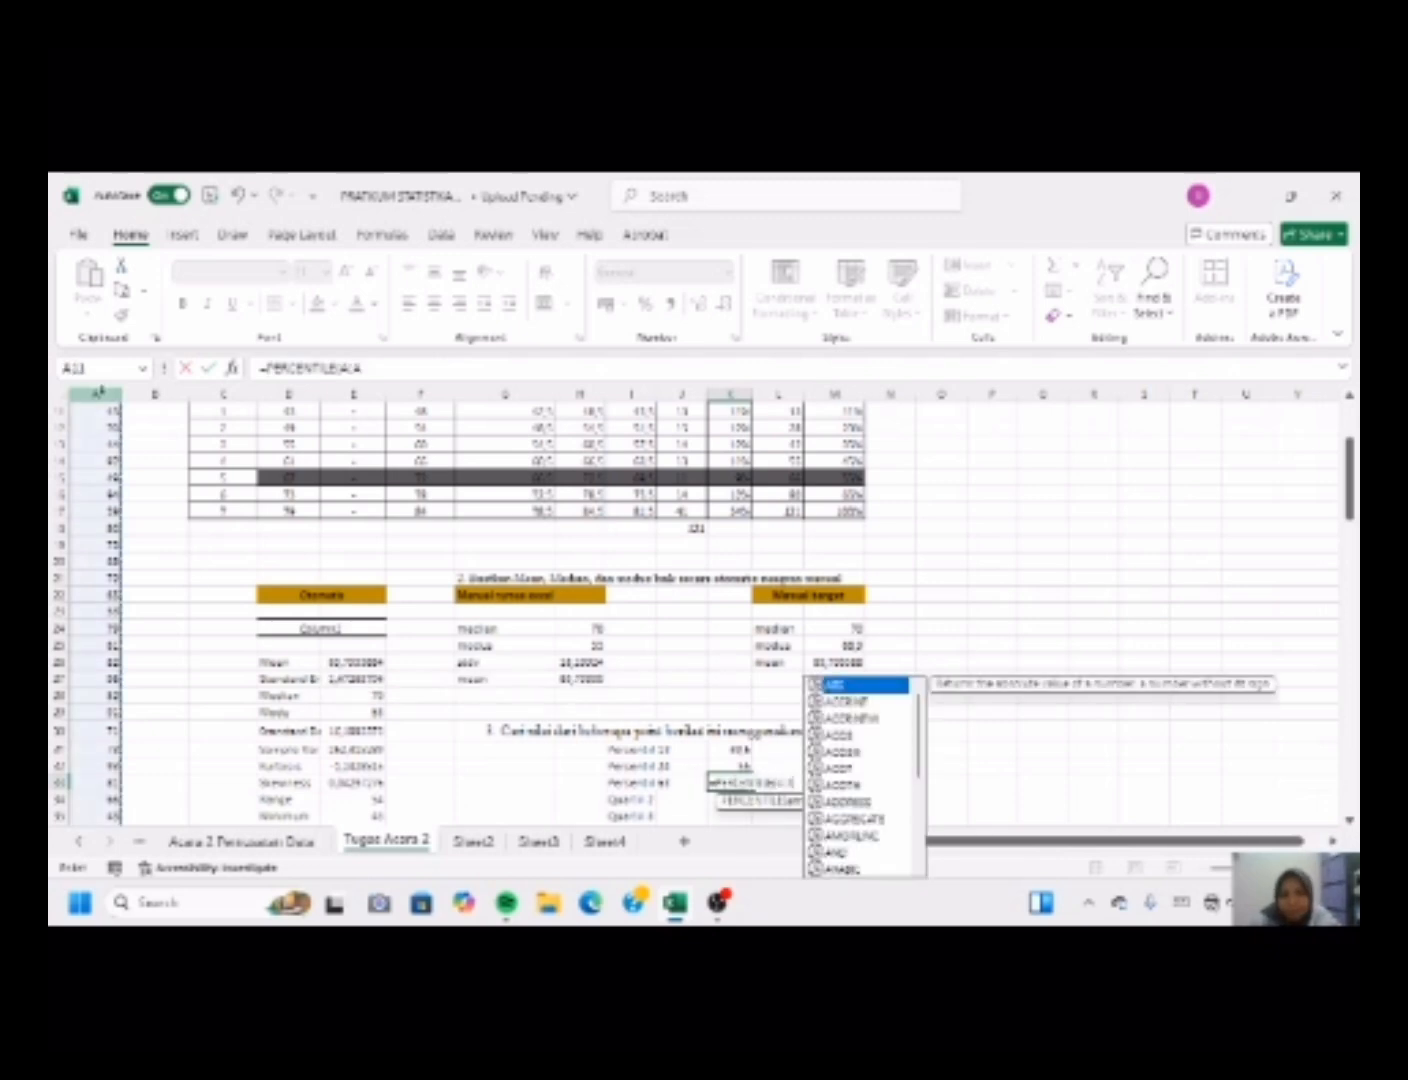
{"action": "type", "text": ",0"}
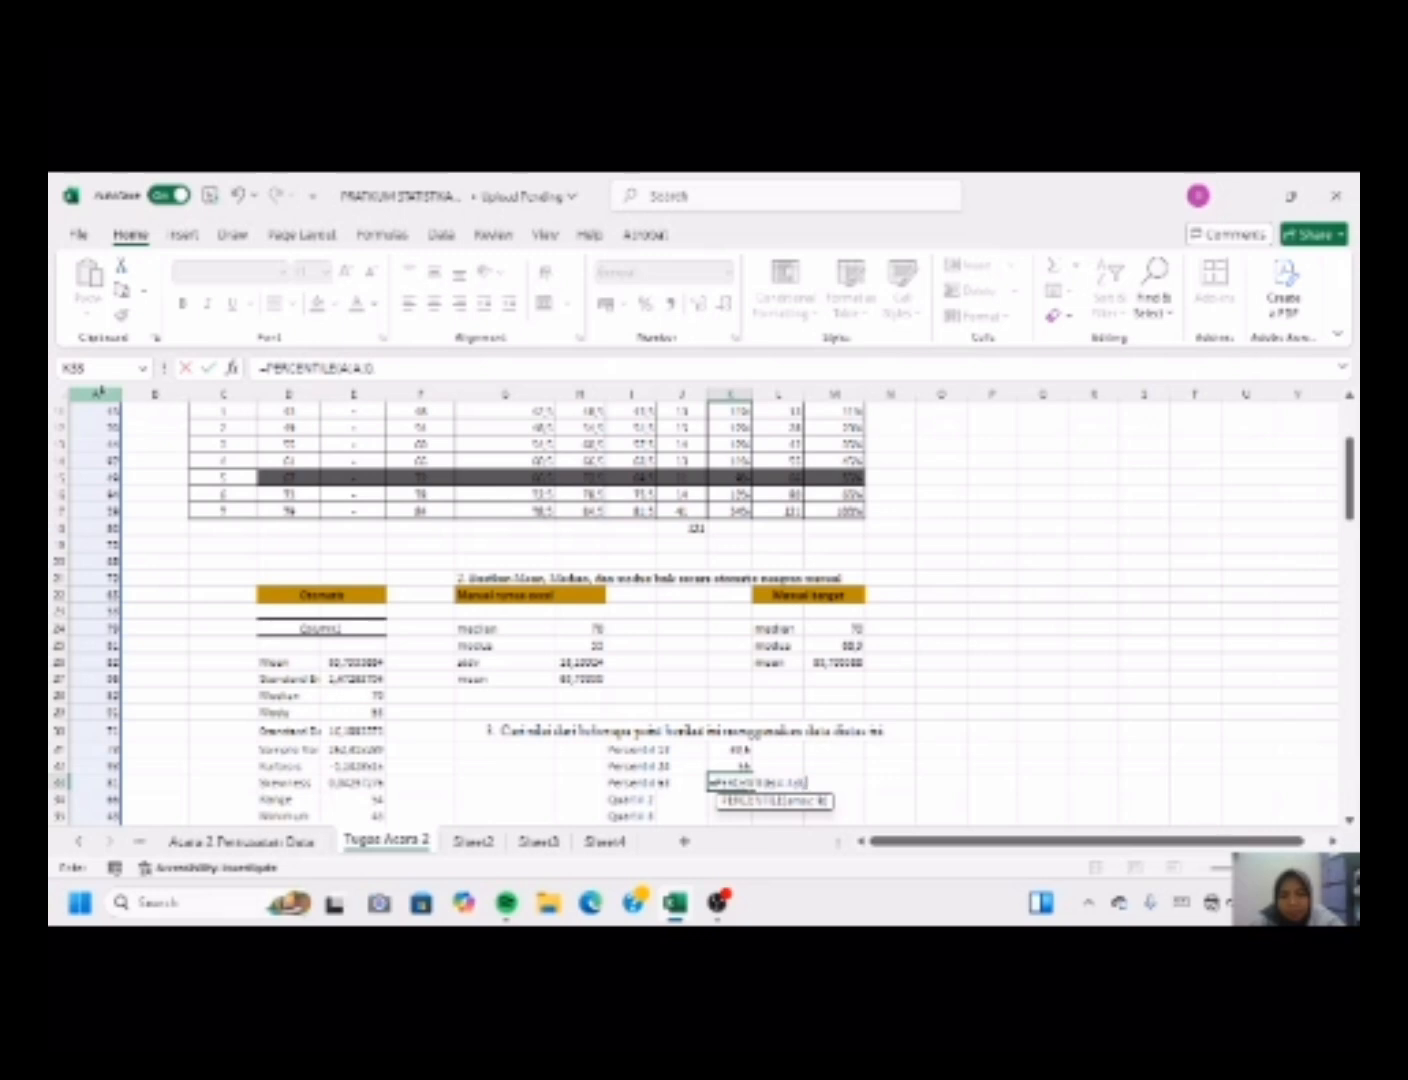
{"action": "type", "text": ".65"}
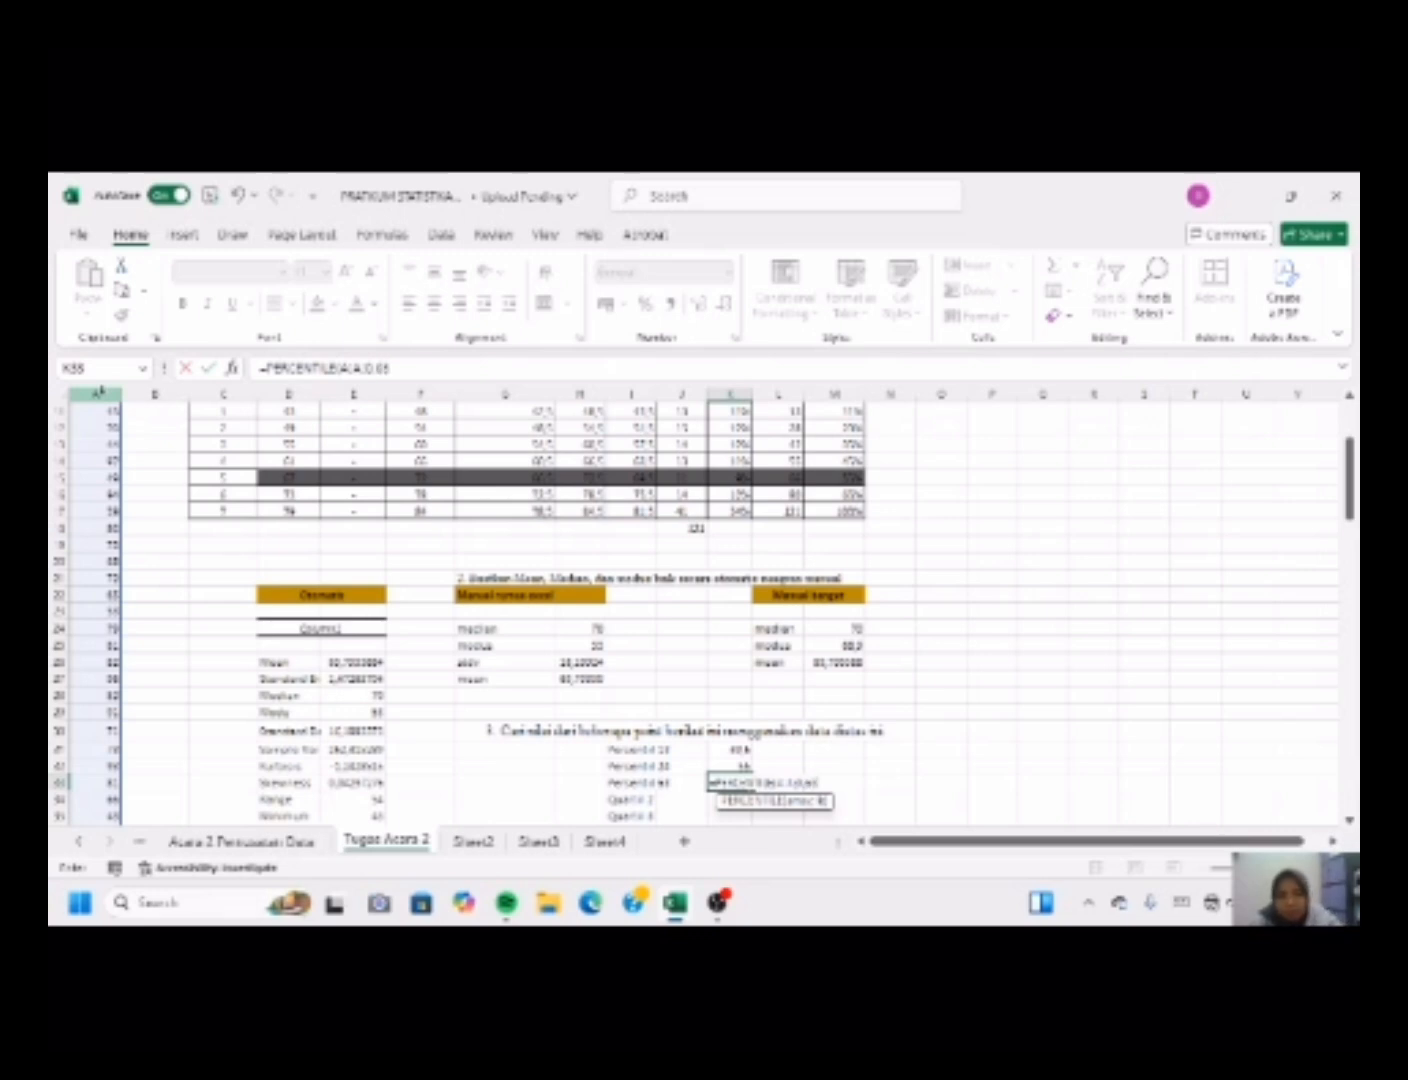
{"action": "type", "text": ")"}
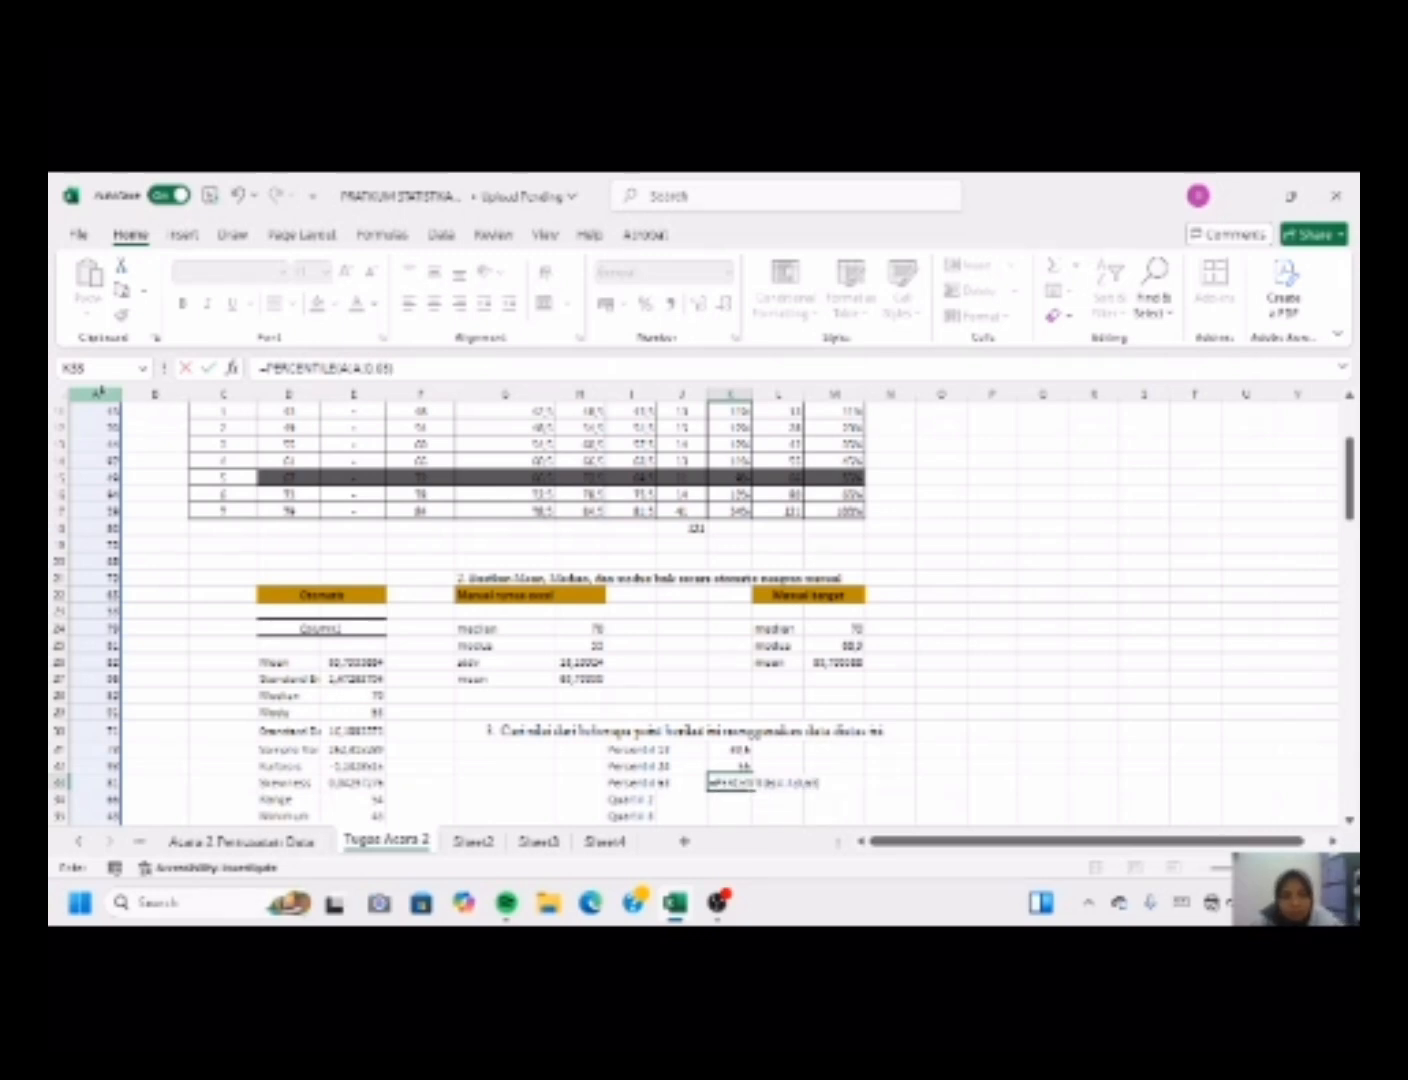
{"action": "key", "text": "Return"}
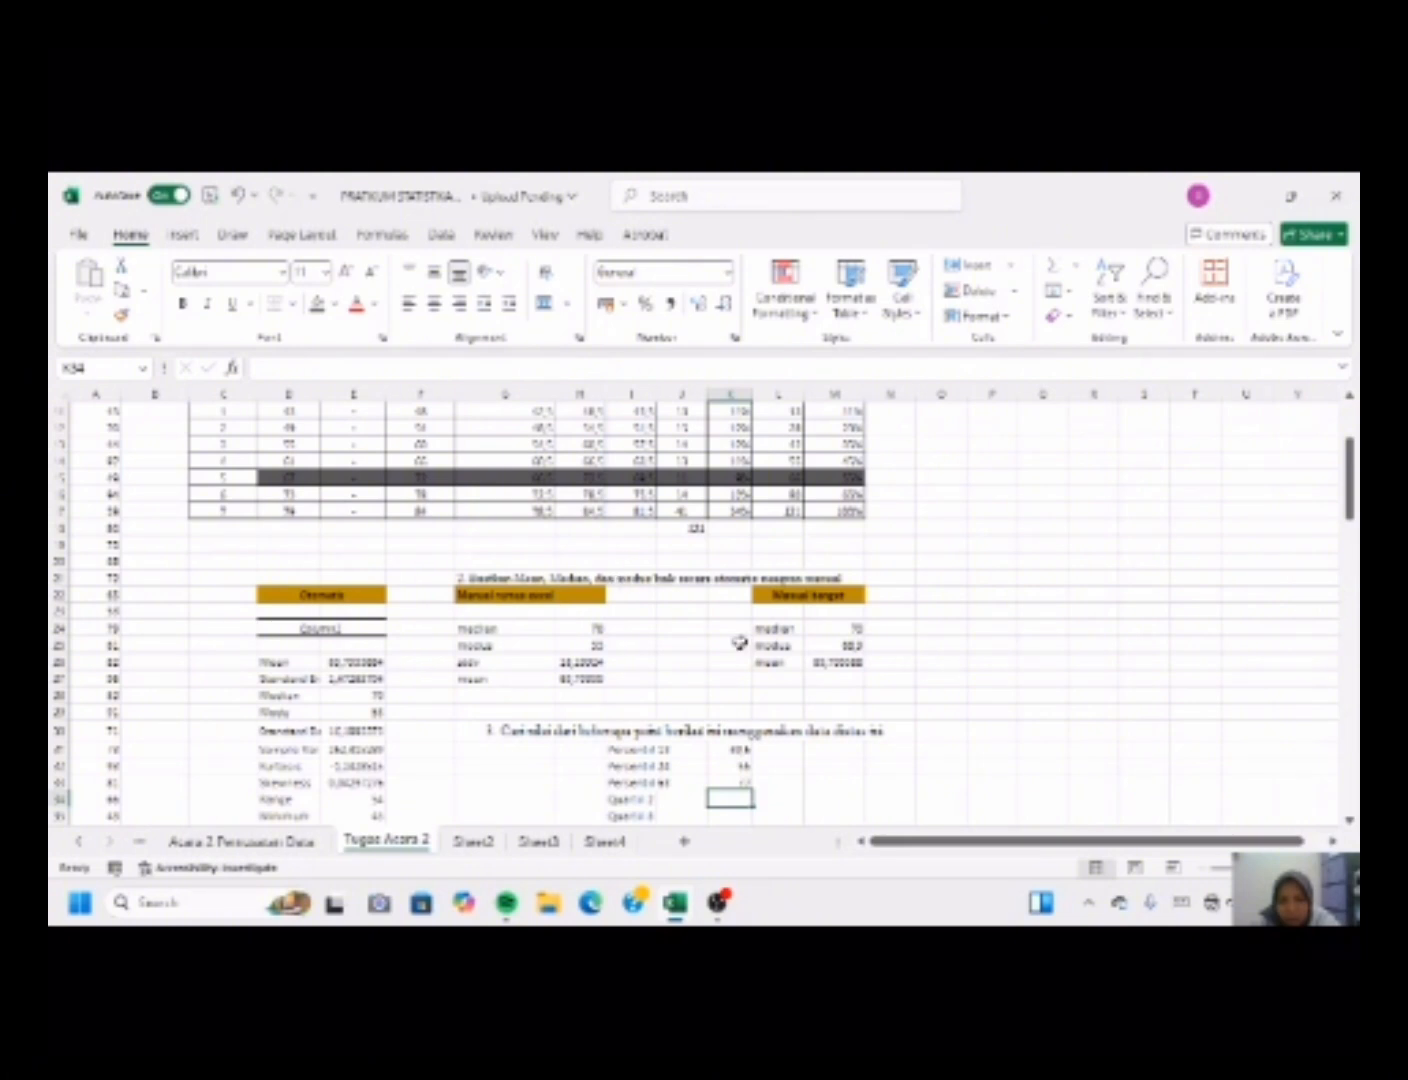
- Calculate the second quartile of column A in cell K34 with the QUARTILE function and quart = 2
{"action": "scroll", "coordinate": [740, 642], "scroll_direction": "down", "scroll_amount": 2}
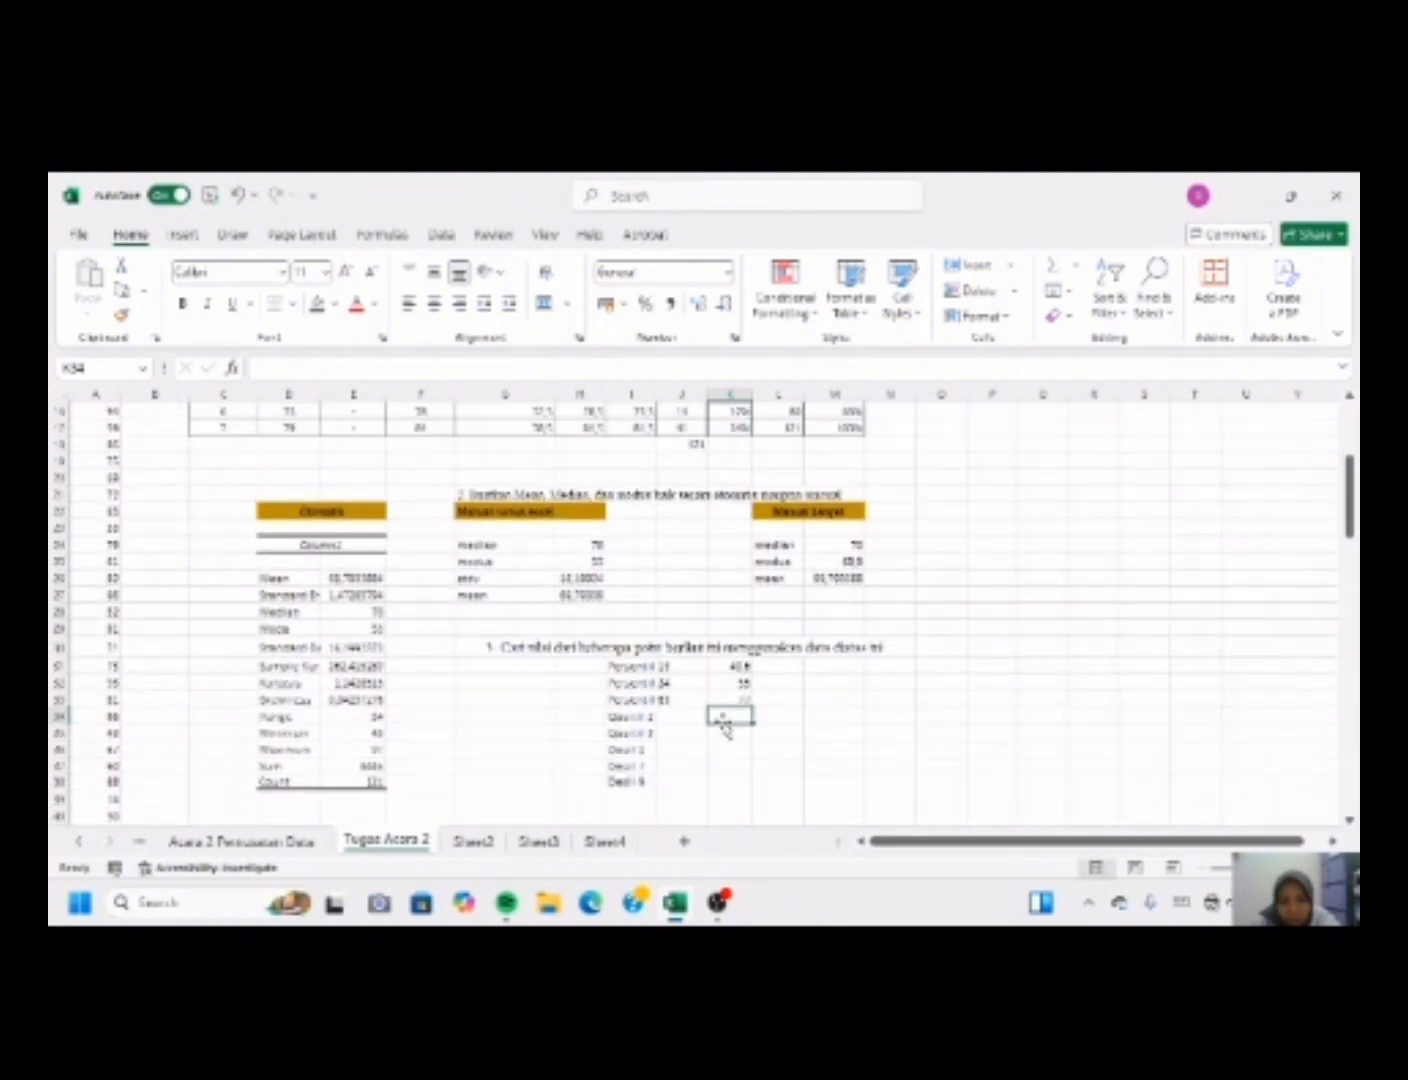
{"action": "type", "text": "="}
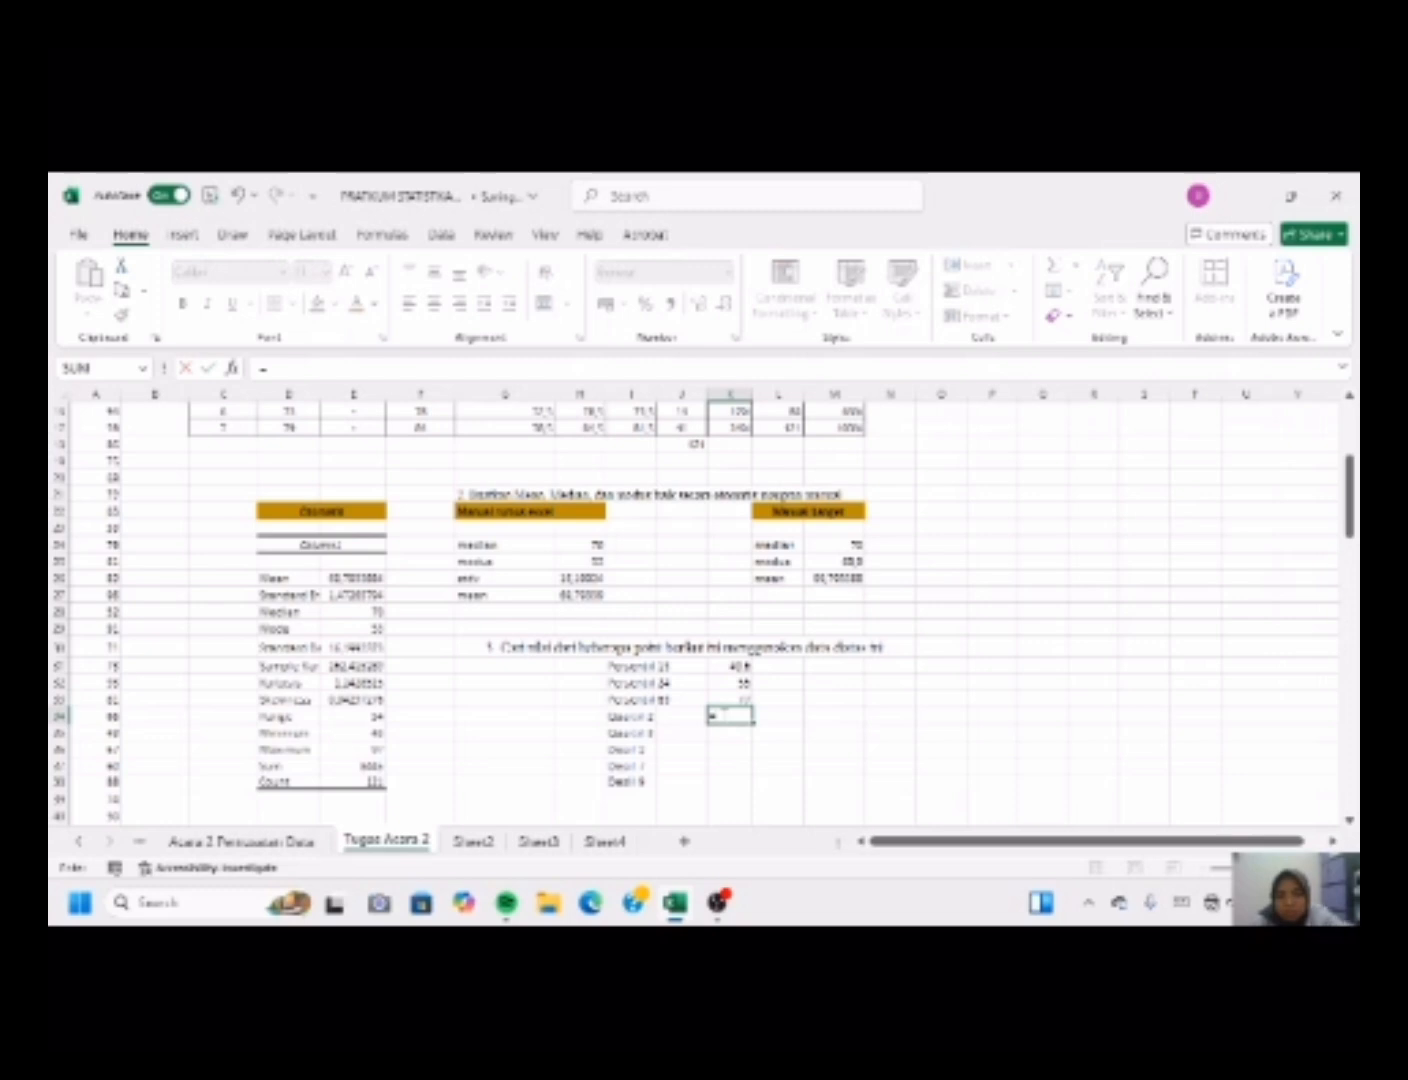
{"action": "type", "text": "q"}
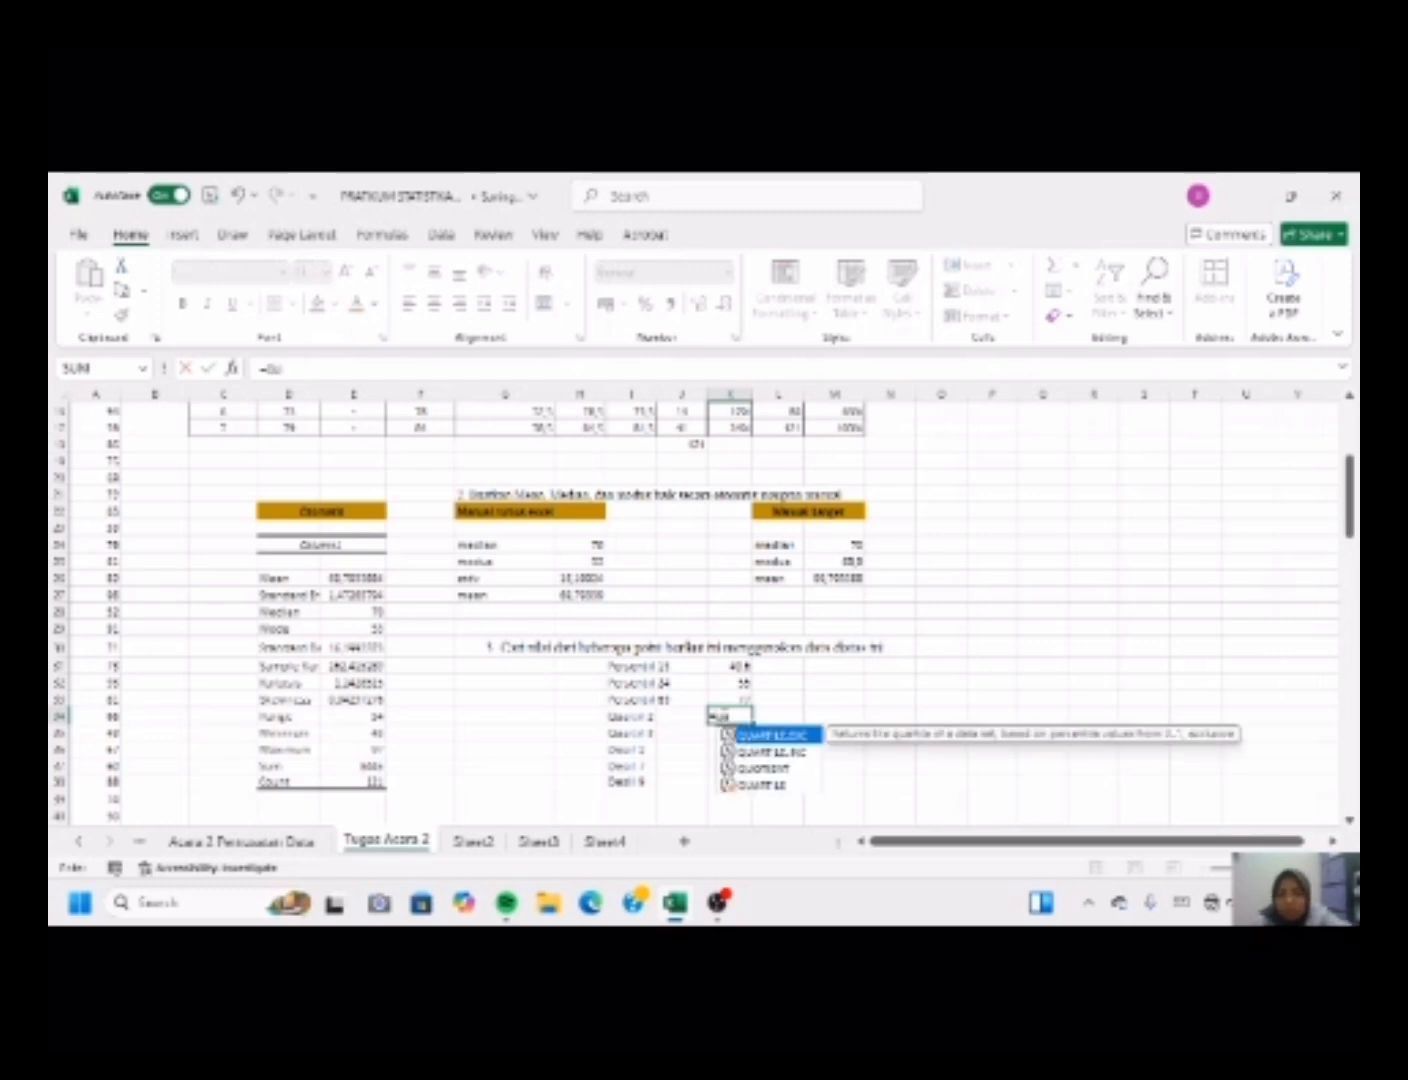
{"action": "type", "text": "uar"}
{"action": "double_click", "coordinate": [778, 769]}
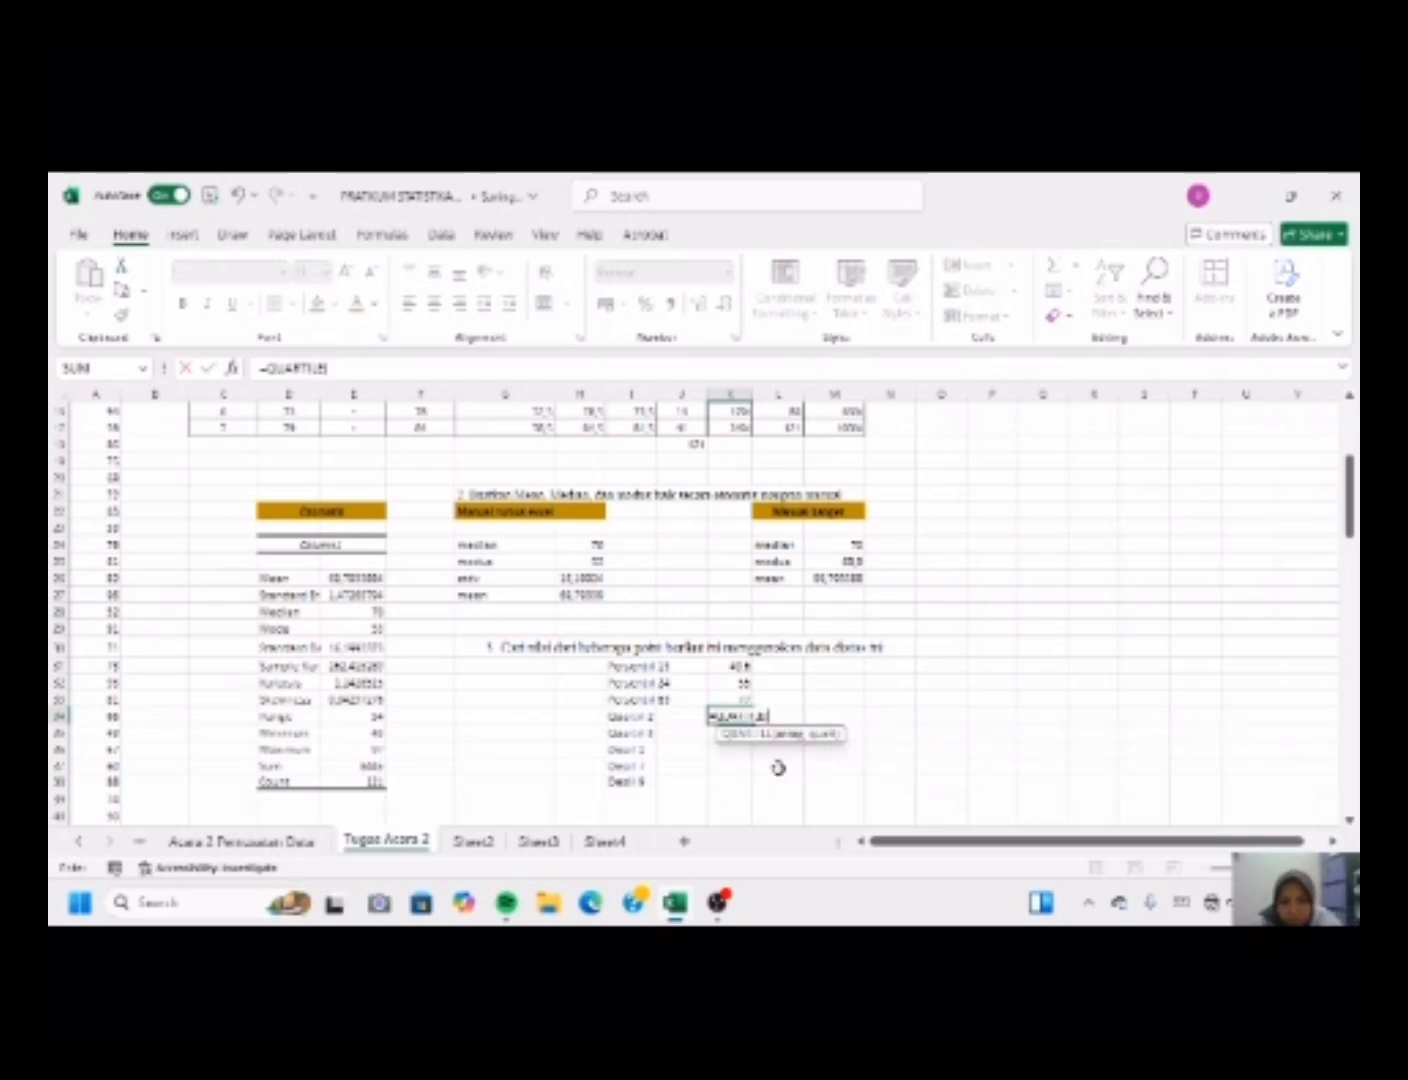
{"action": "type", "text": "A:A"}
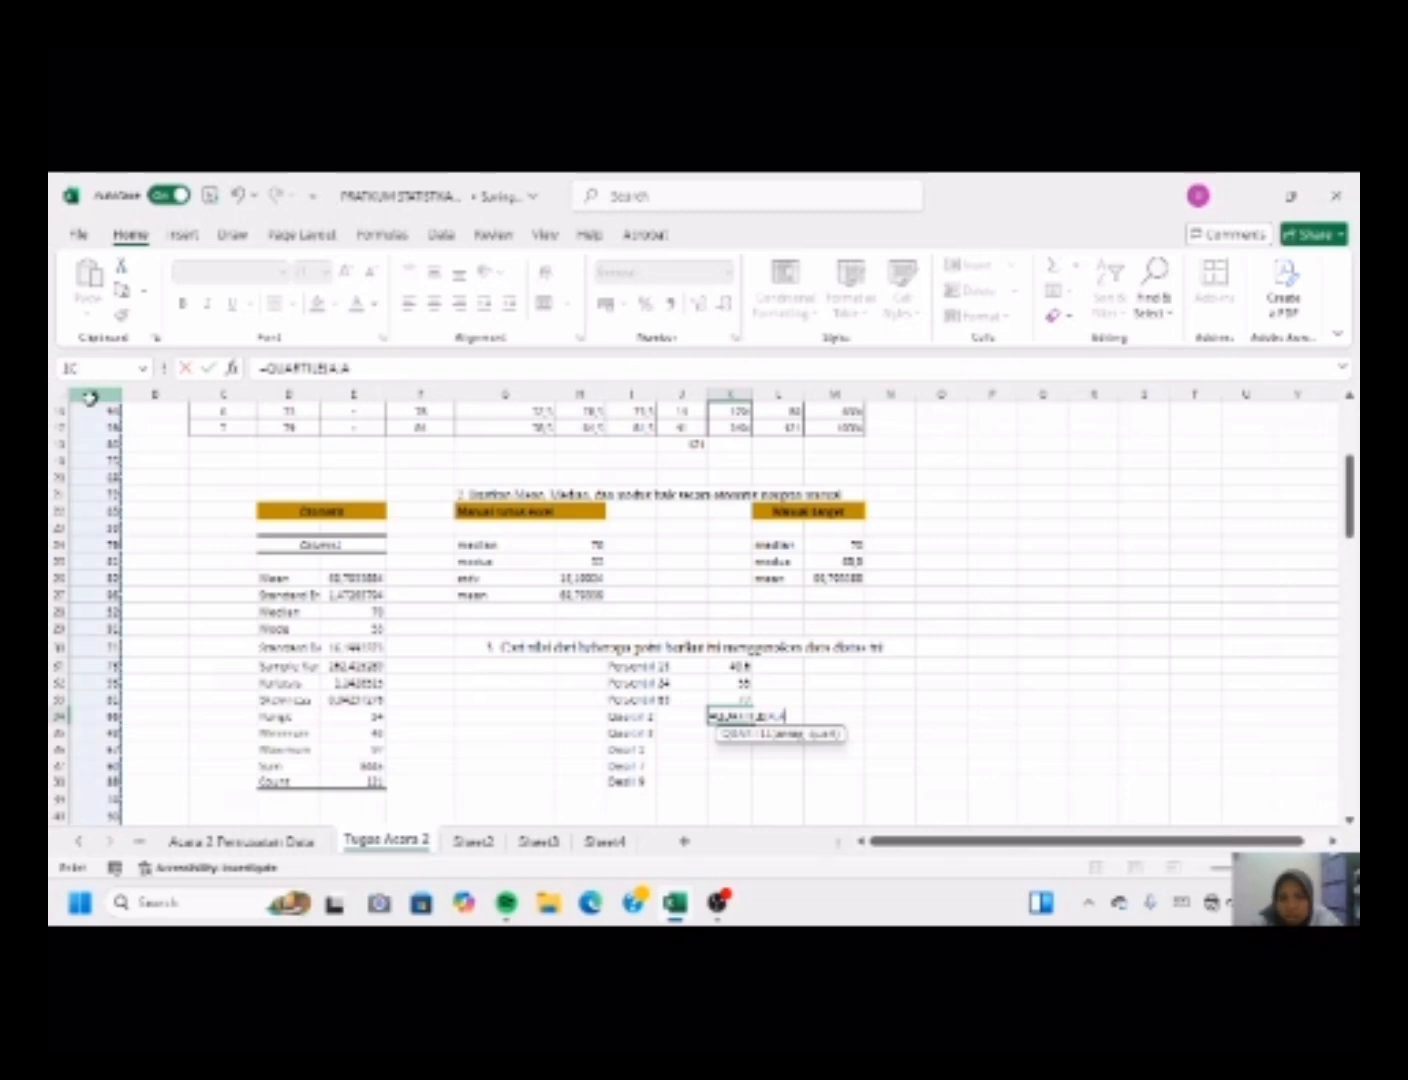
{"action": "type", "text": ","}
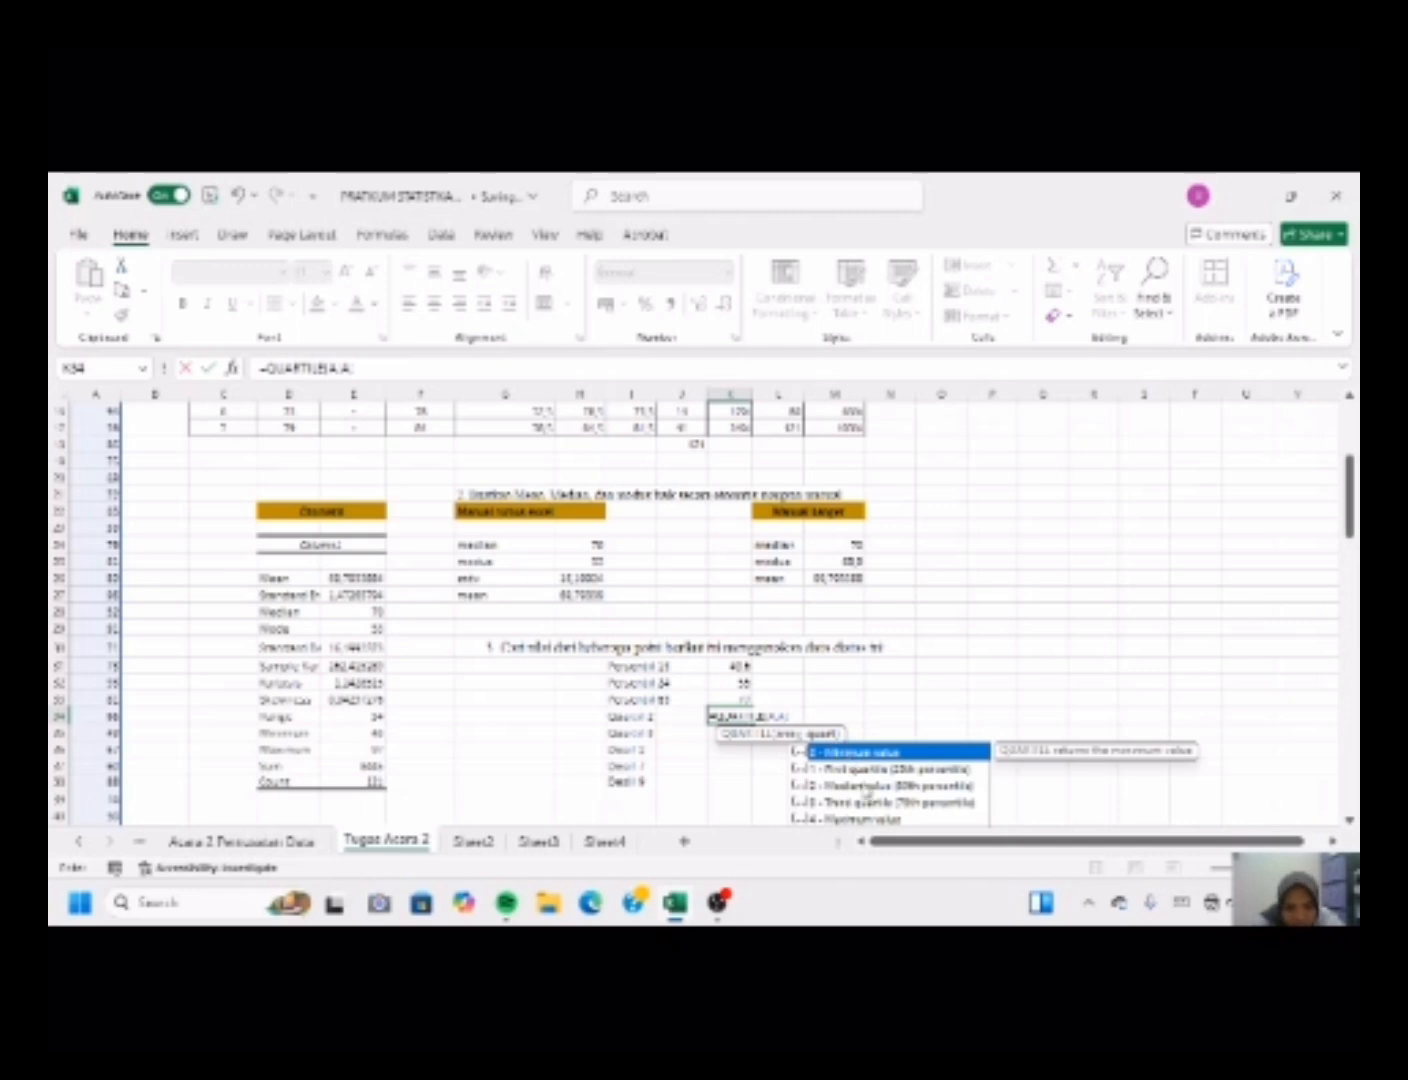
{"action": "double_click", "coordinate": [864, 786]}
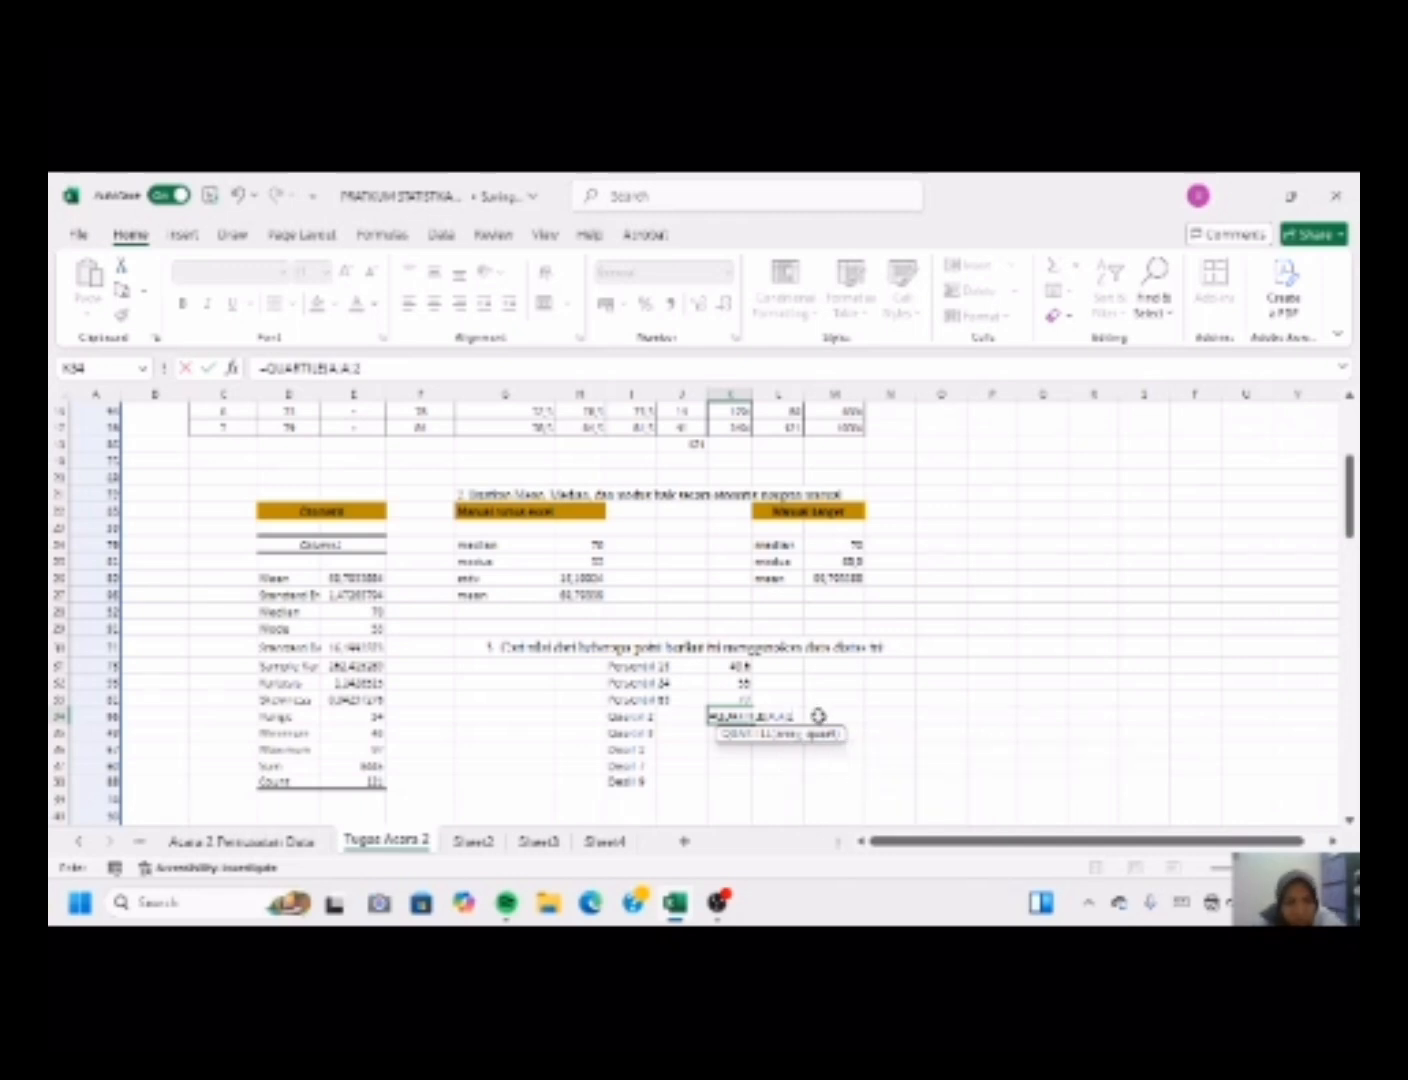
{"action": "type", "text": ")"}
{"action": "key", "text": "ctrl+Return"}
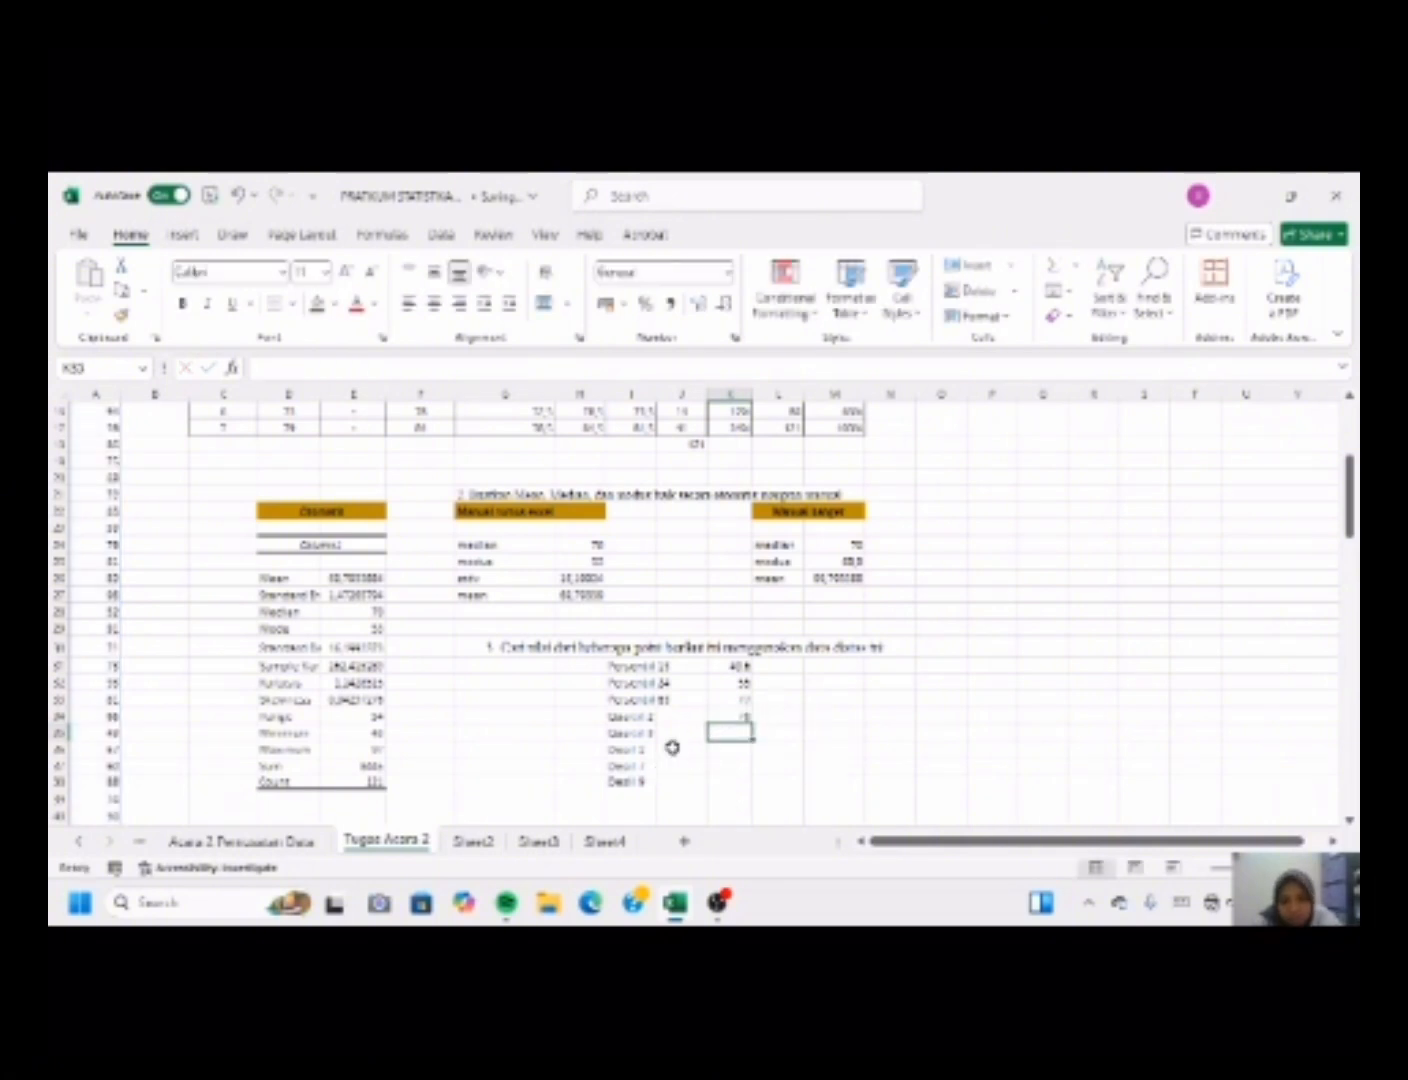
- Calculate the third quartile of column A in cell K35 with the QUARTILE function and quart = 3
{"action": "type", "text": "="}
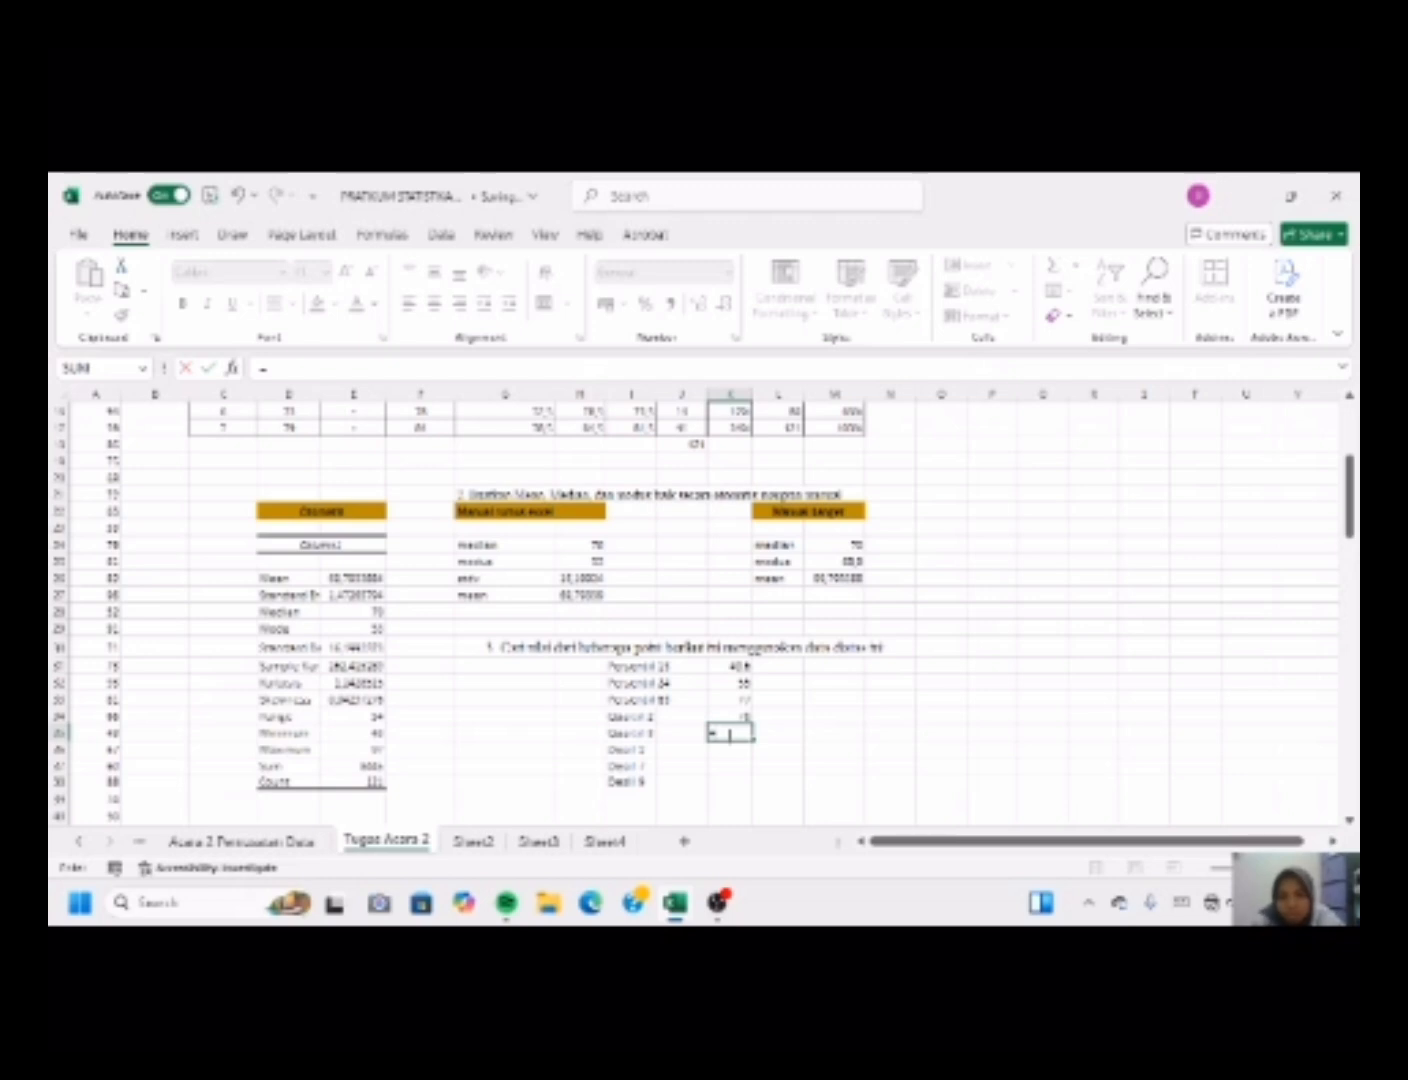
{"action": "type", "text": "qu"}
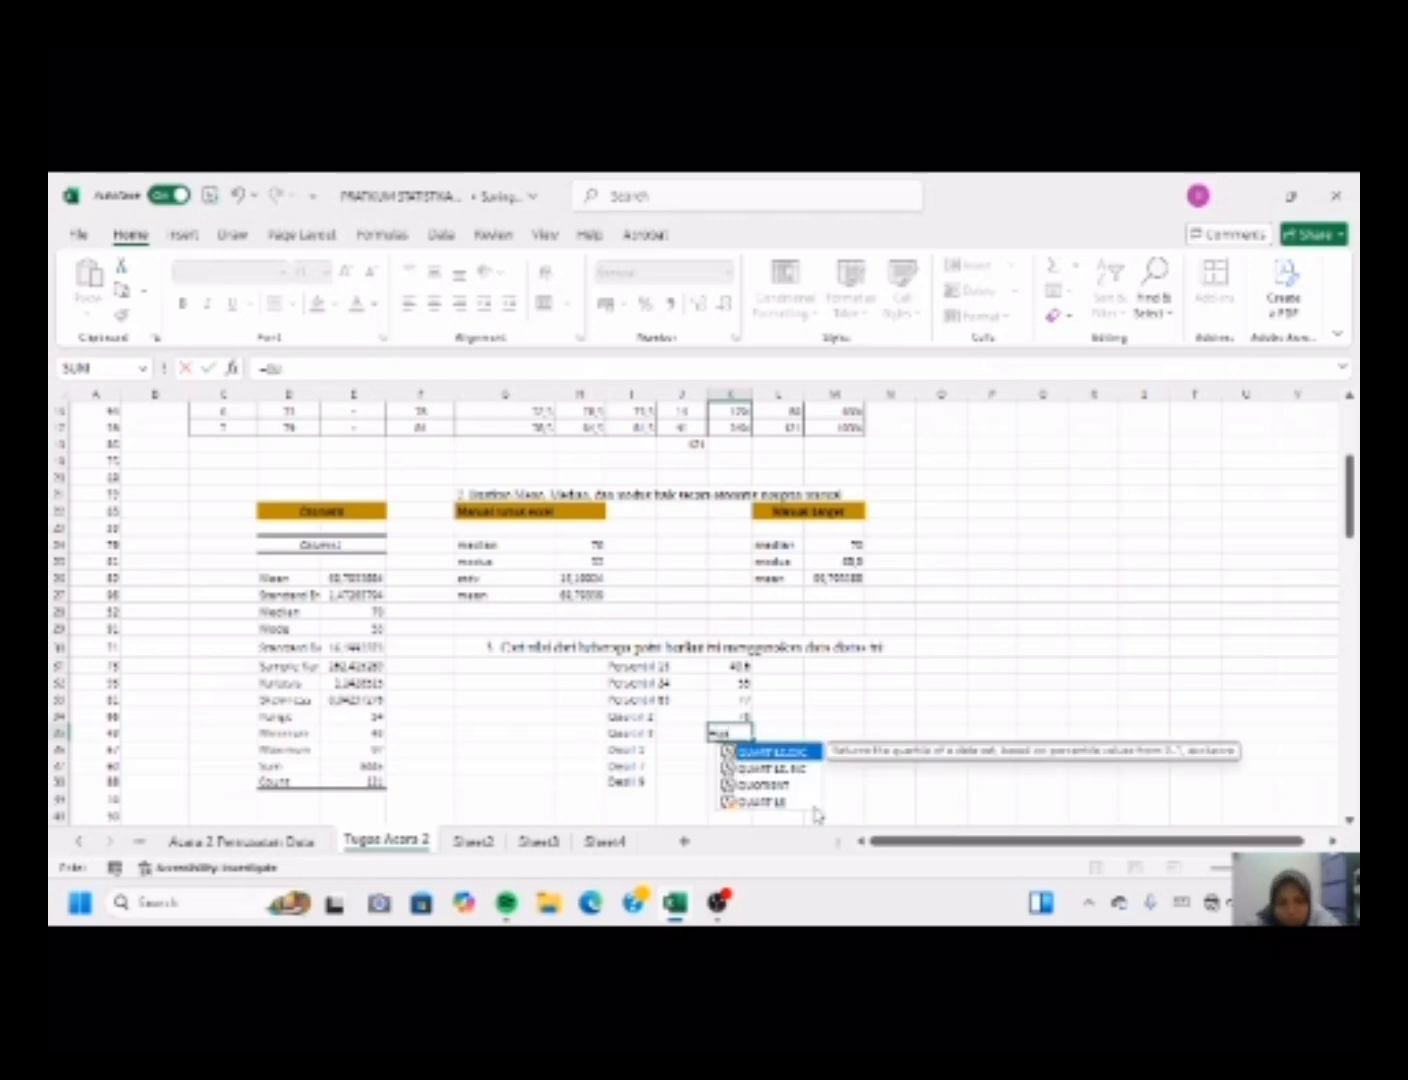
{"action": "double_click", "coordinate": [783, 800]}
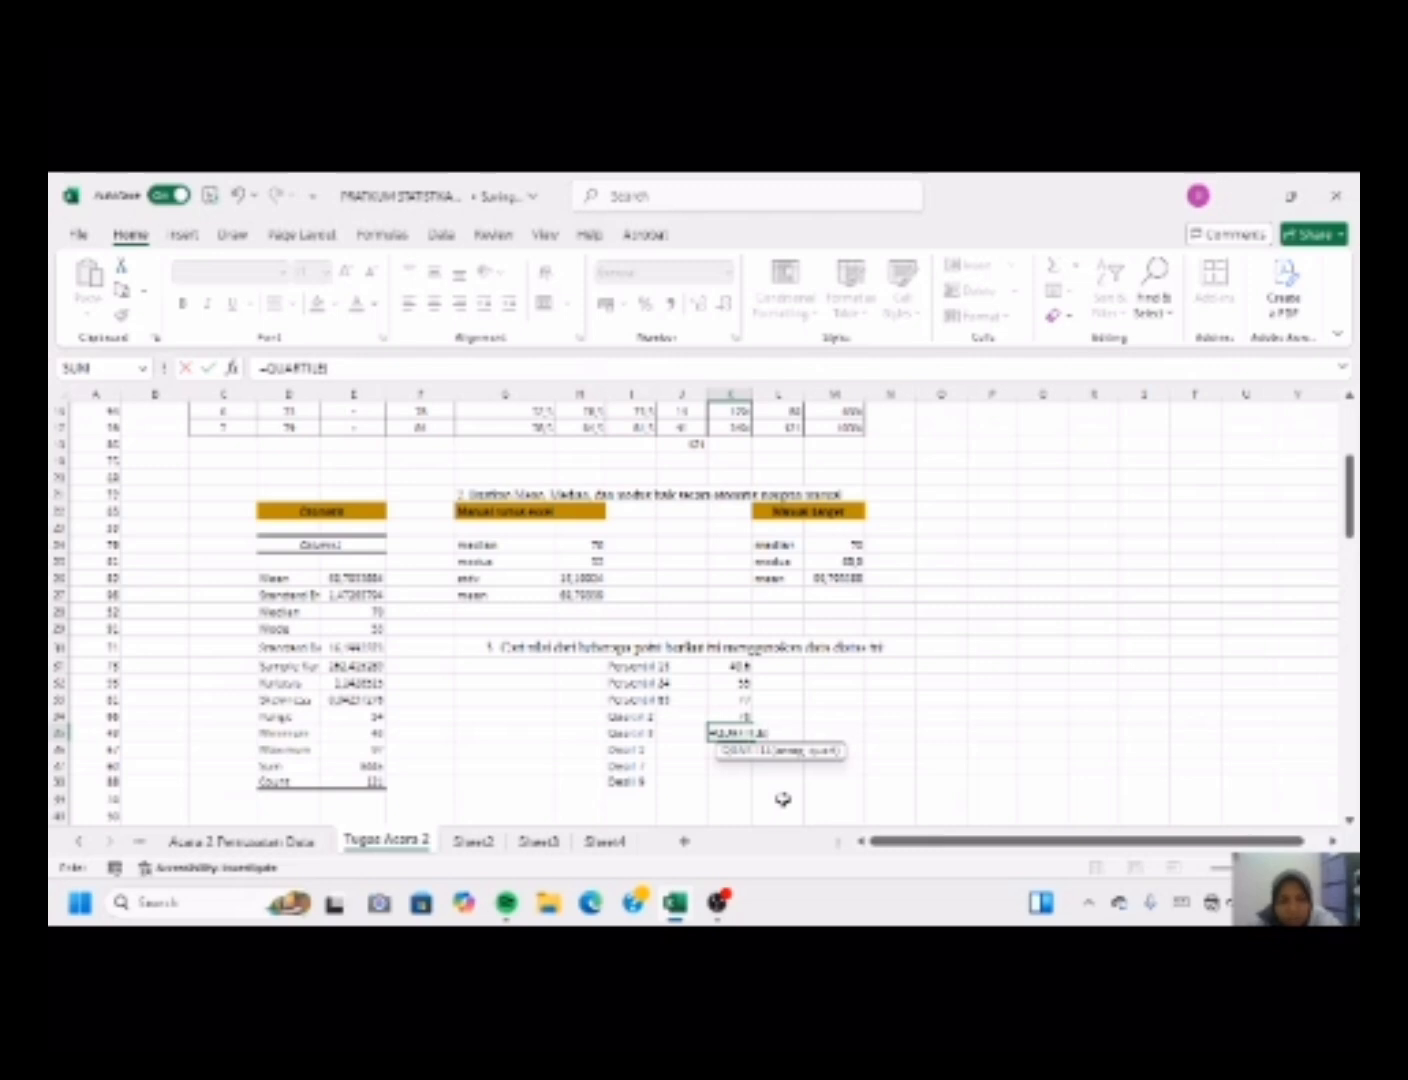
{"action": "left_click", "coordinate": [110, 405]}
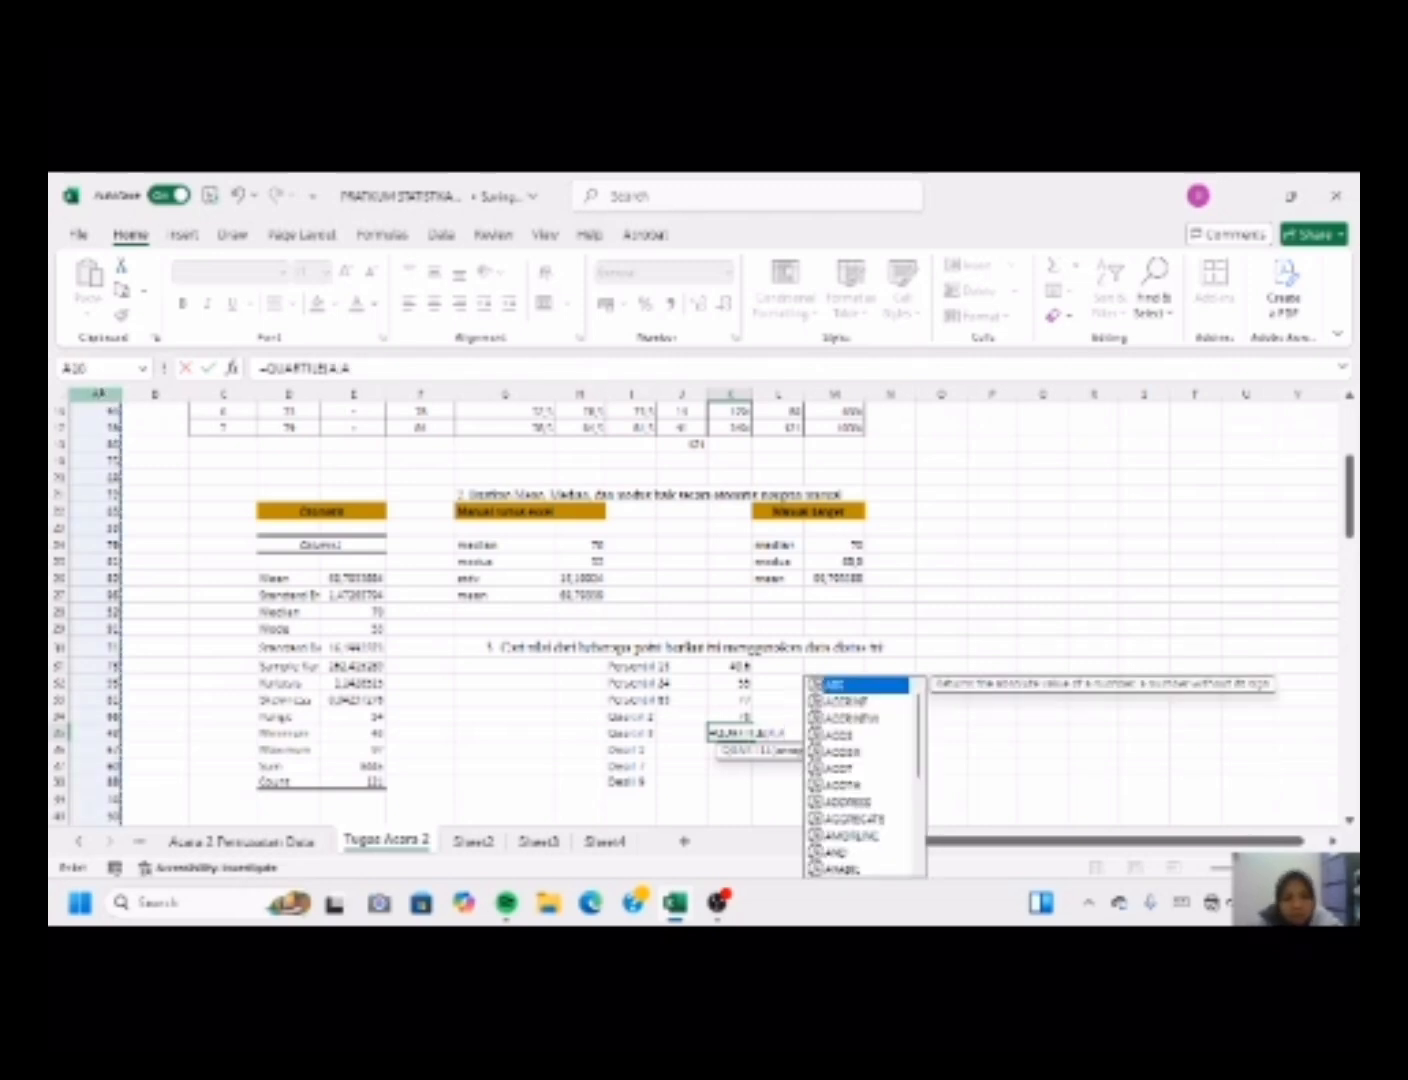
{"action": "type", "text": ";"}
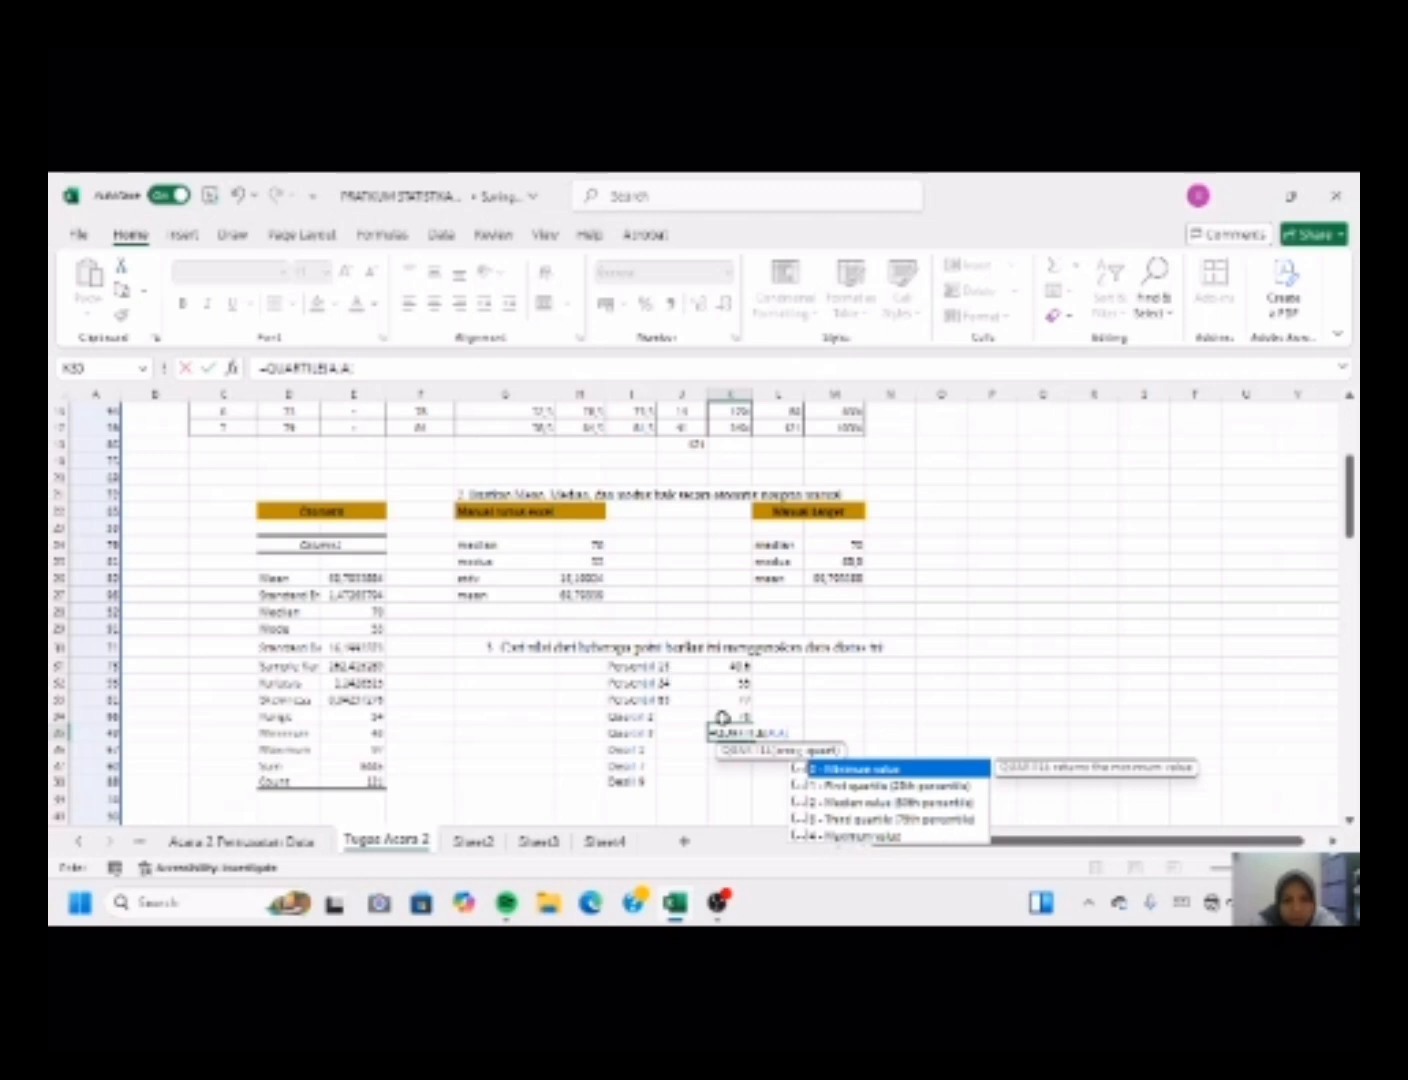
{"action": "left_click", "coordinate": [875, 820]}
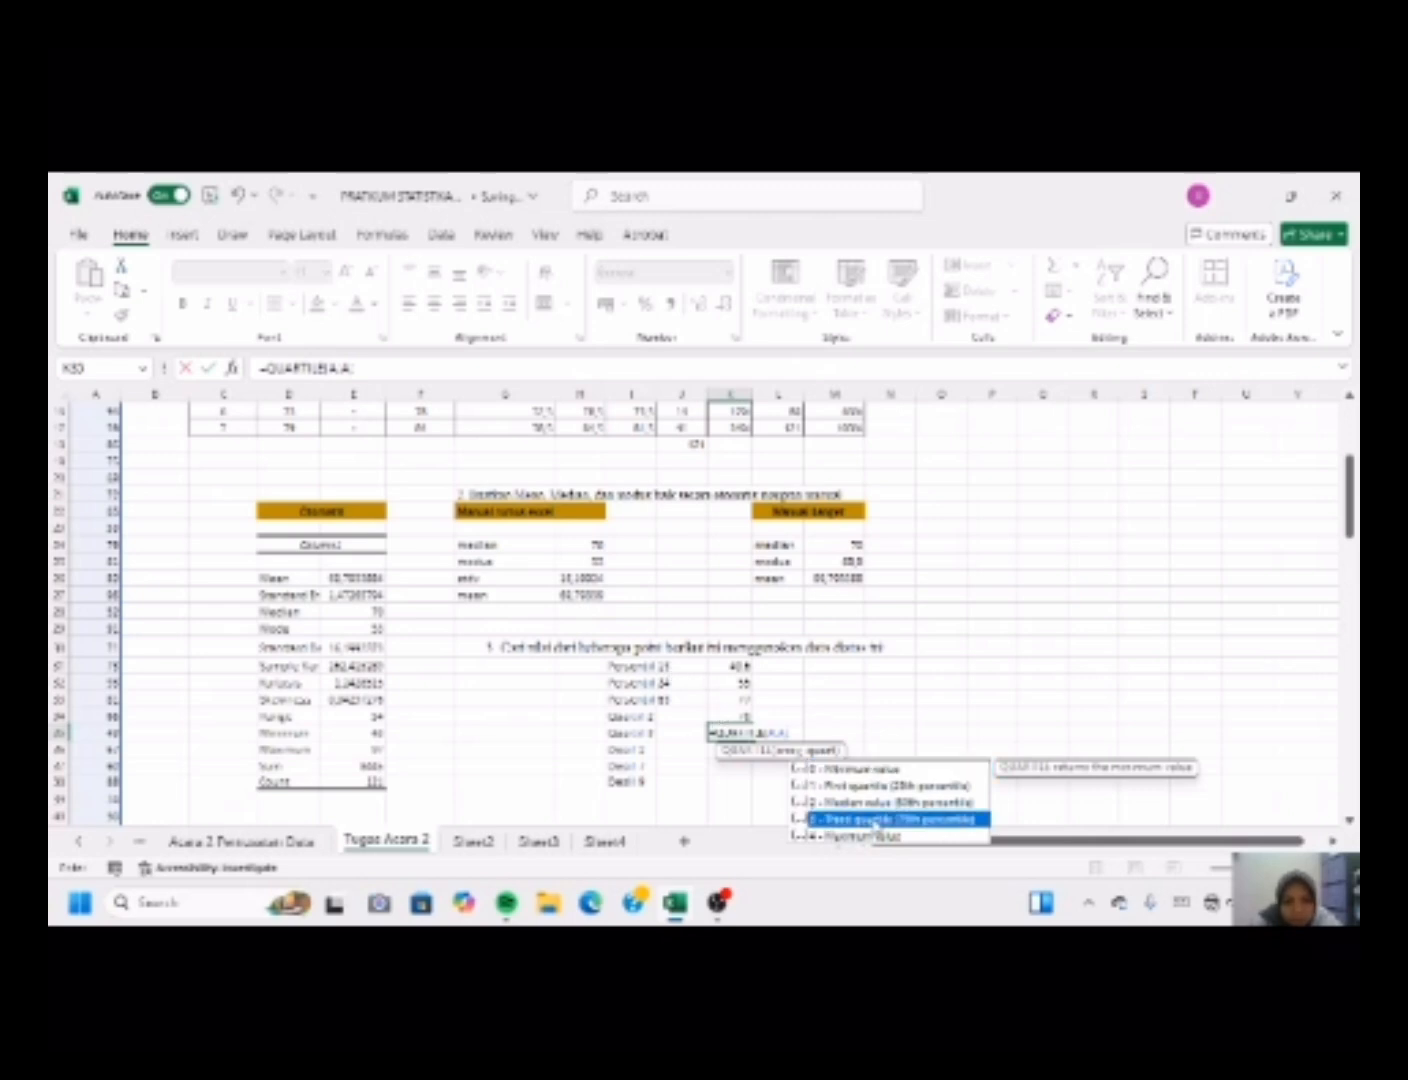
{"action": "double_click", "coordinate": [875, 820]}
{"action": "type", "text": ")"}
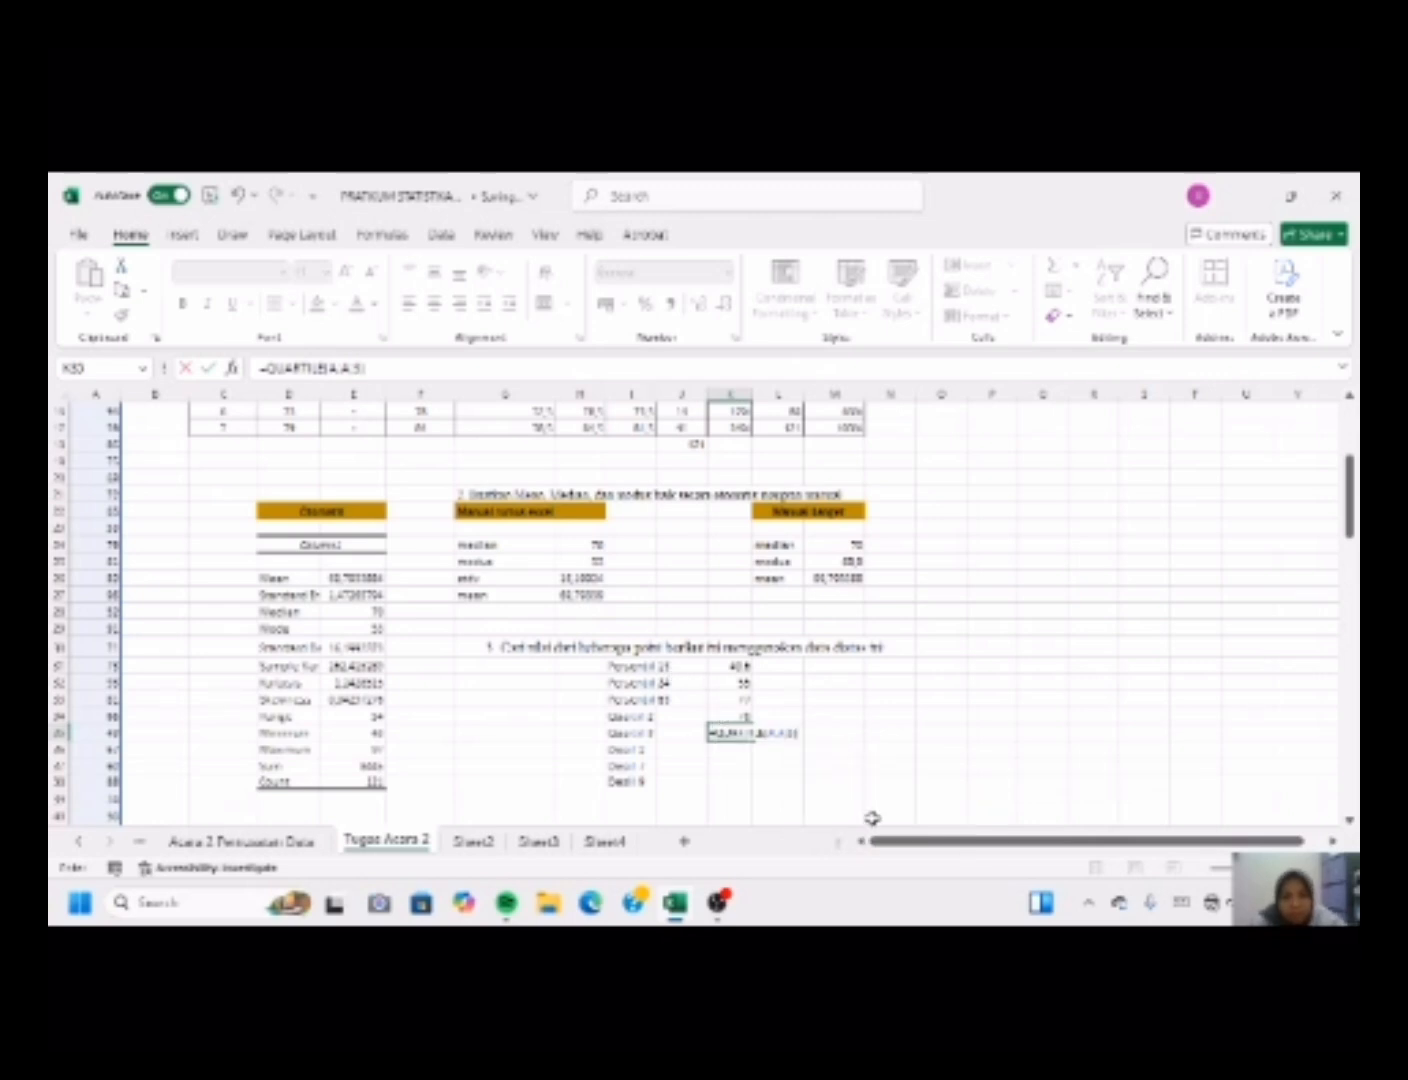
{"action": "key", "text": "Return"}
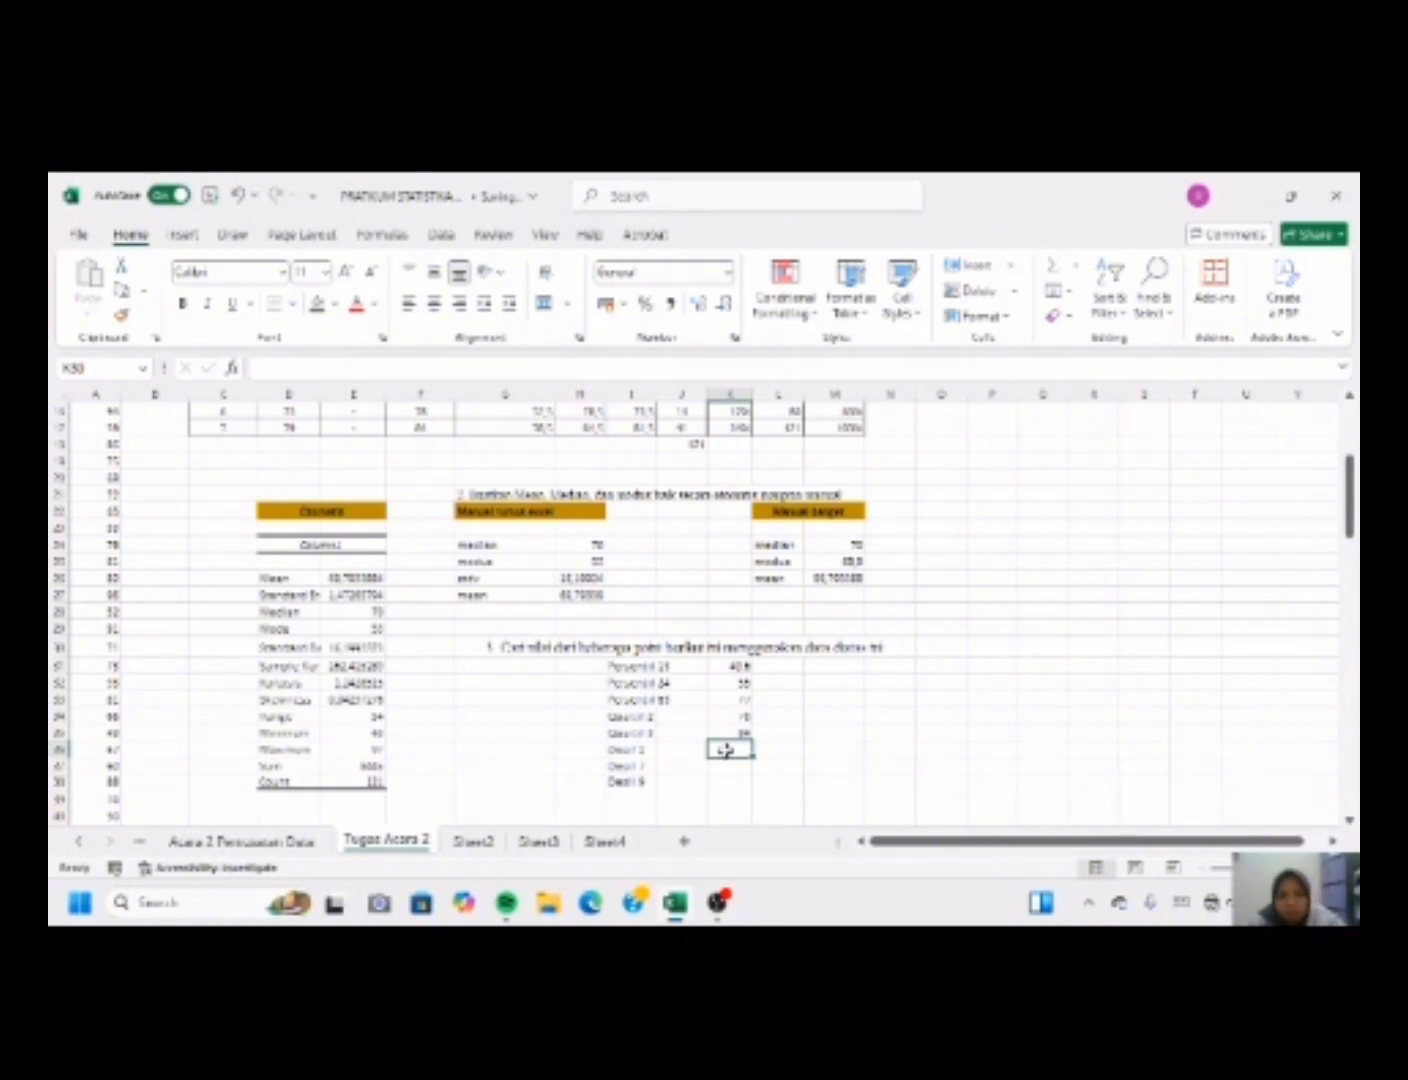
- Calculate the second decile of column A in cell K36 with the PERCENTILE function and k = 0,2
{"action": "type", "text": "="}
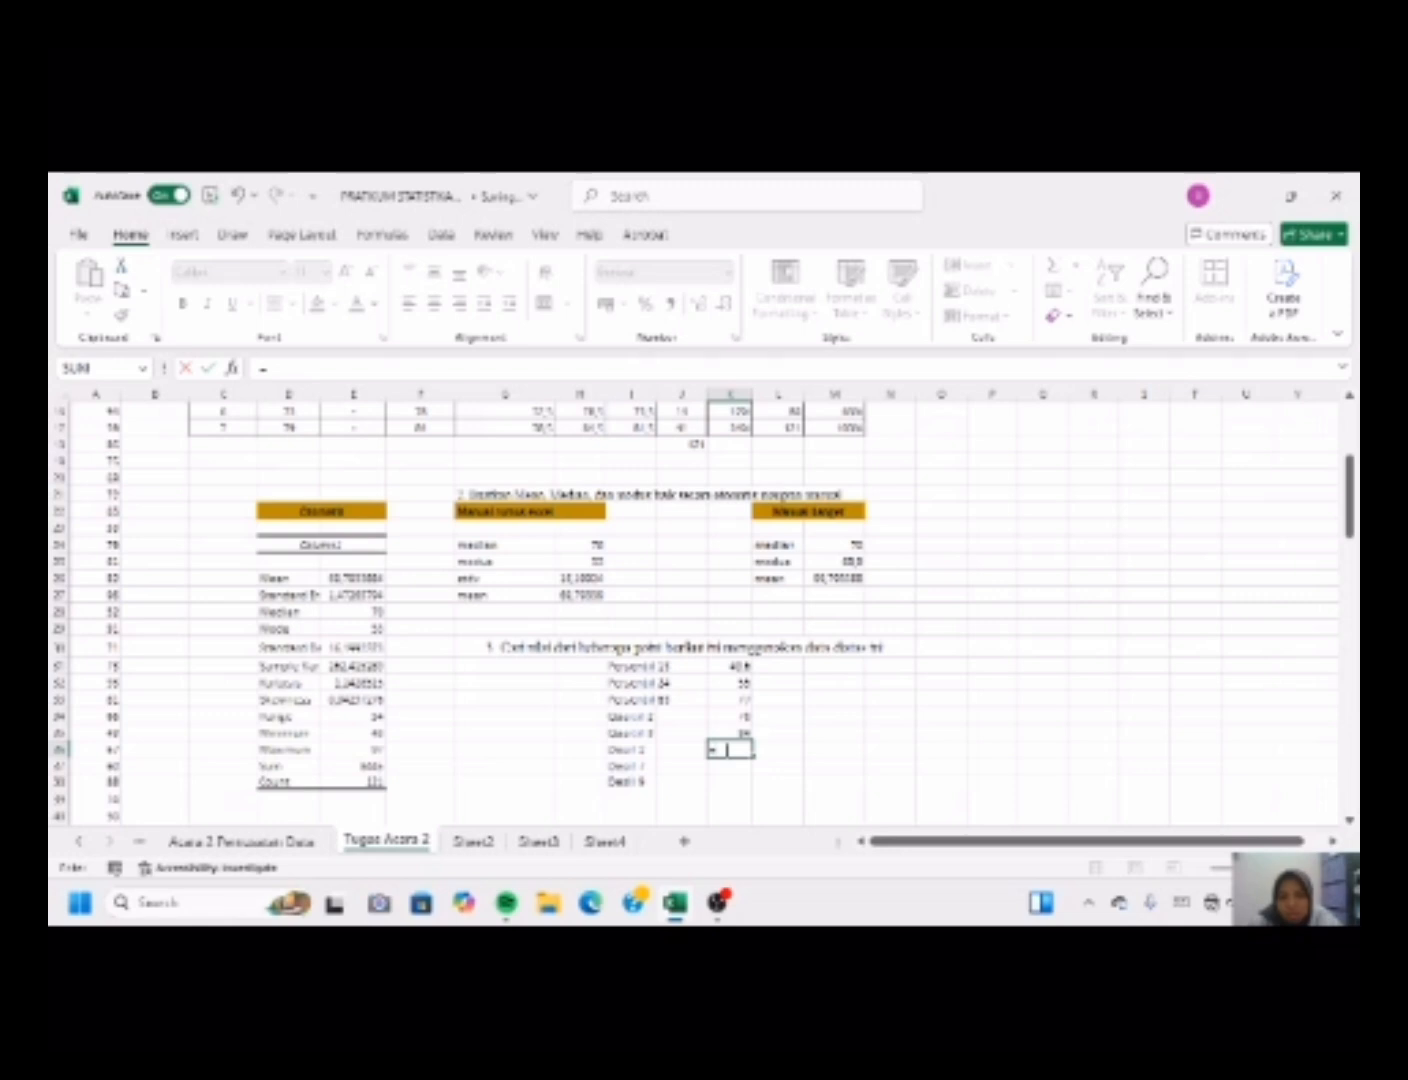
{"action": "type", "text": "per"}
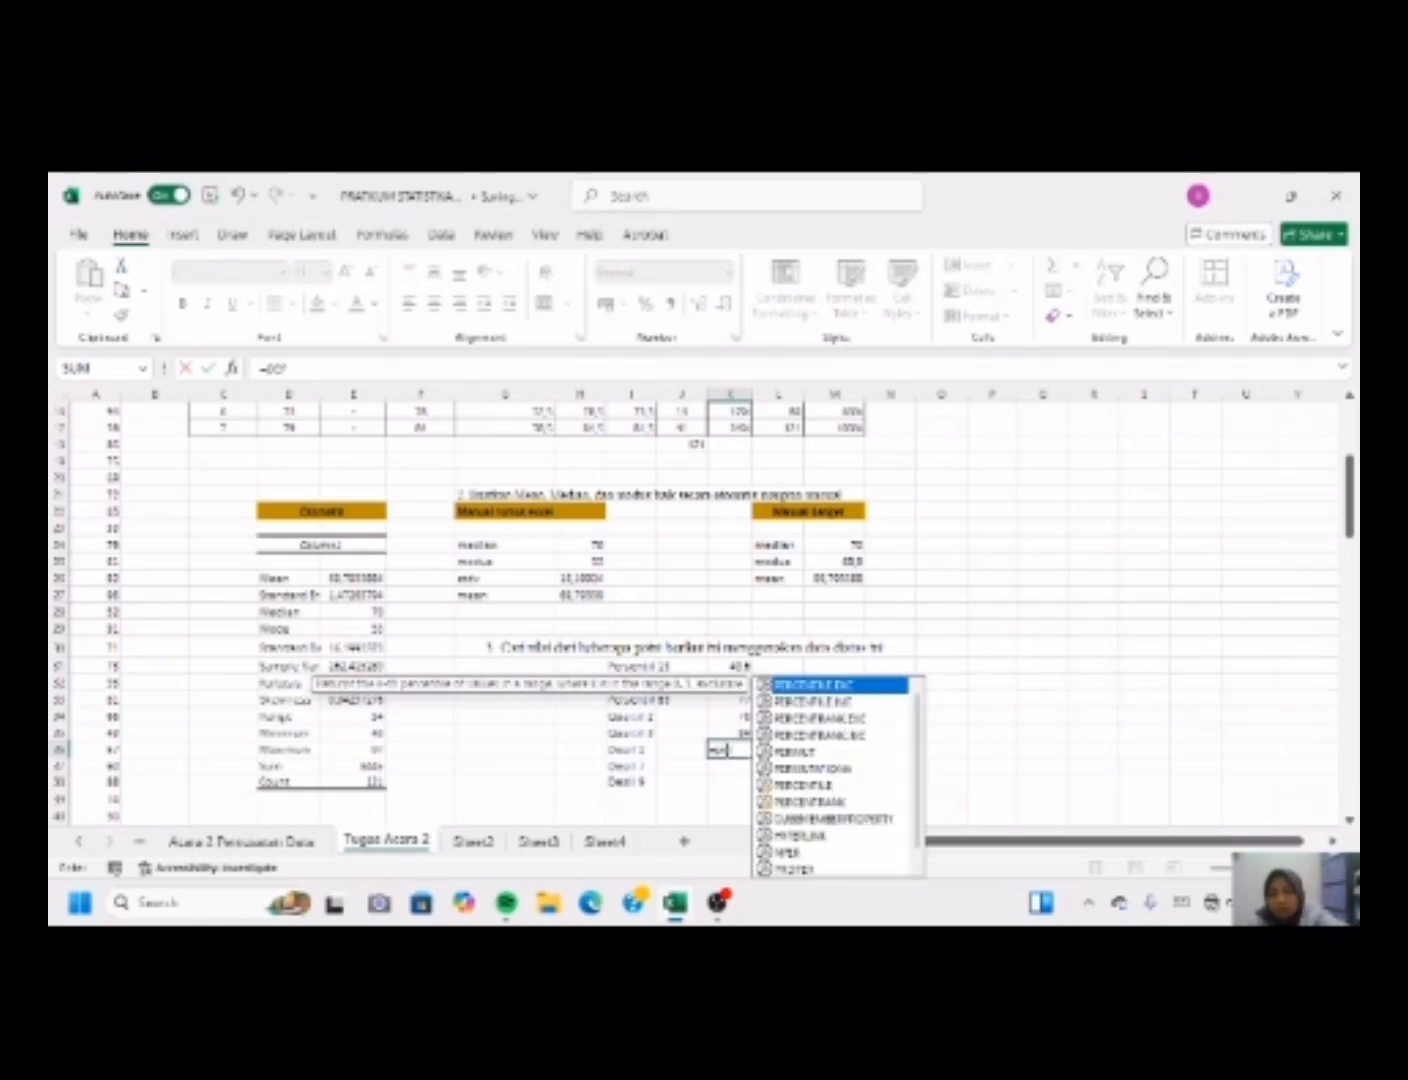
{"action": "type", "text": "se"}
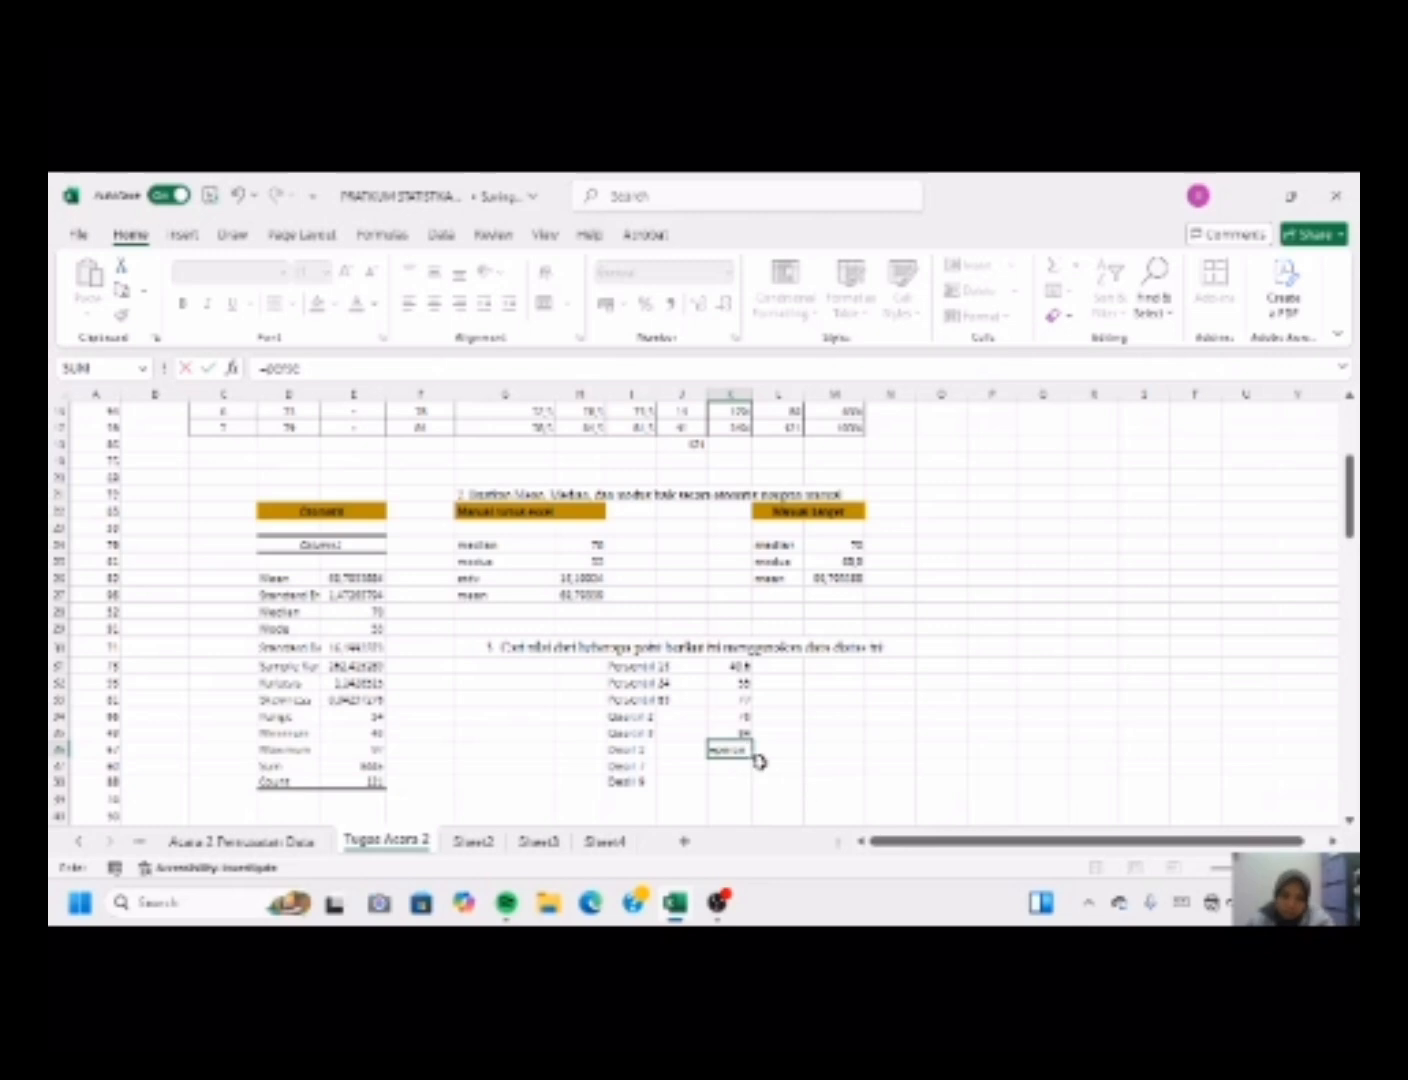
{"action": "key", "text": "BackSpace"}
{"action": "key", "text": "BackSpace"}
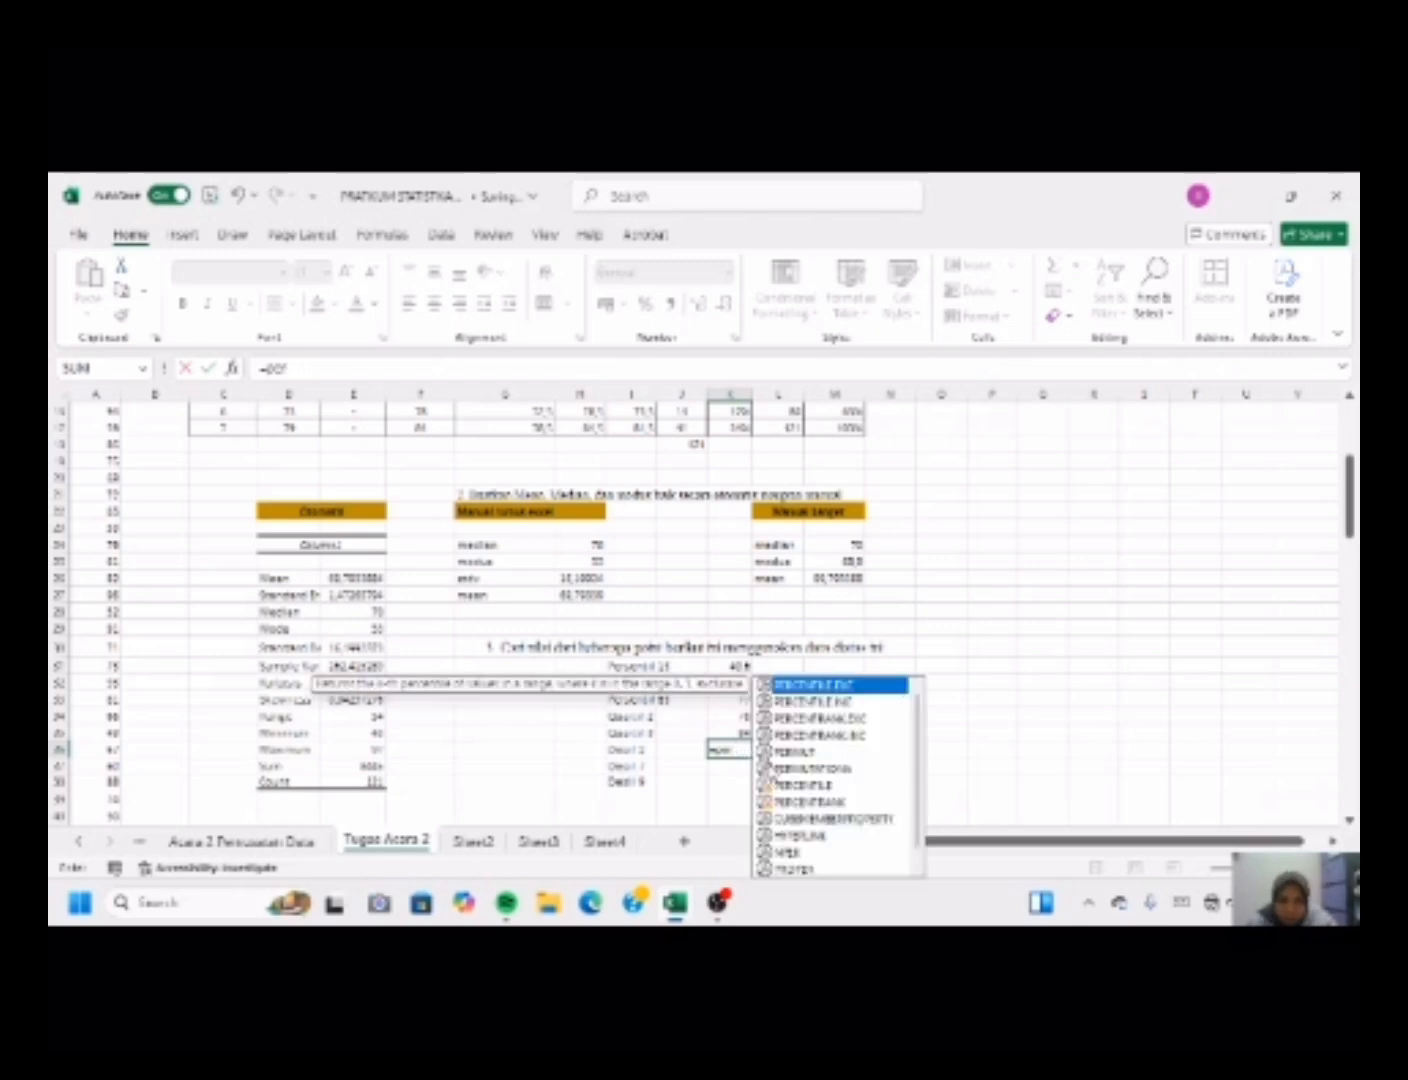
{"action": "double_click", "coordinate": [815, 785]}
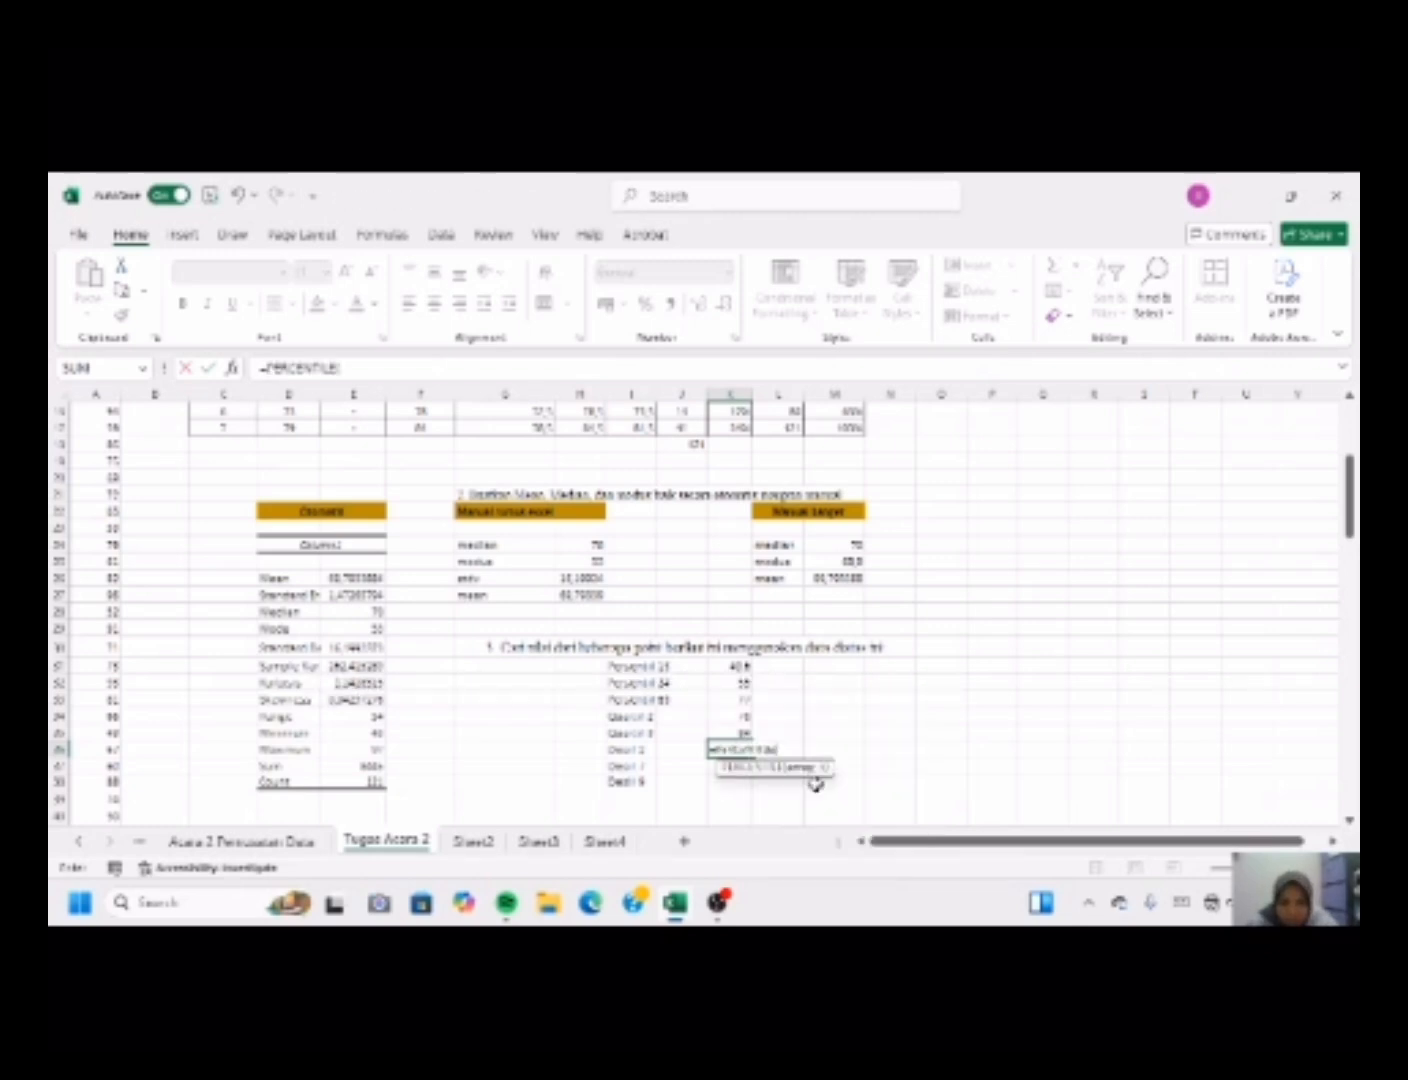
{"action": "left_click", "coordinate": [96, 393]}
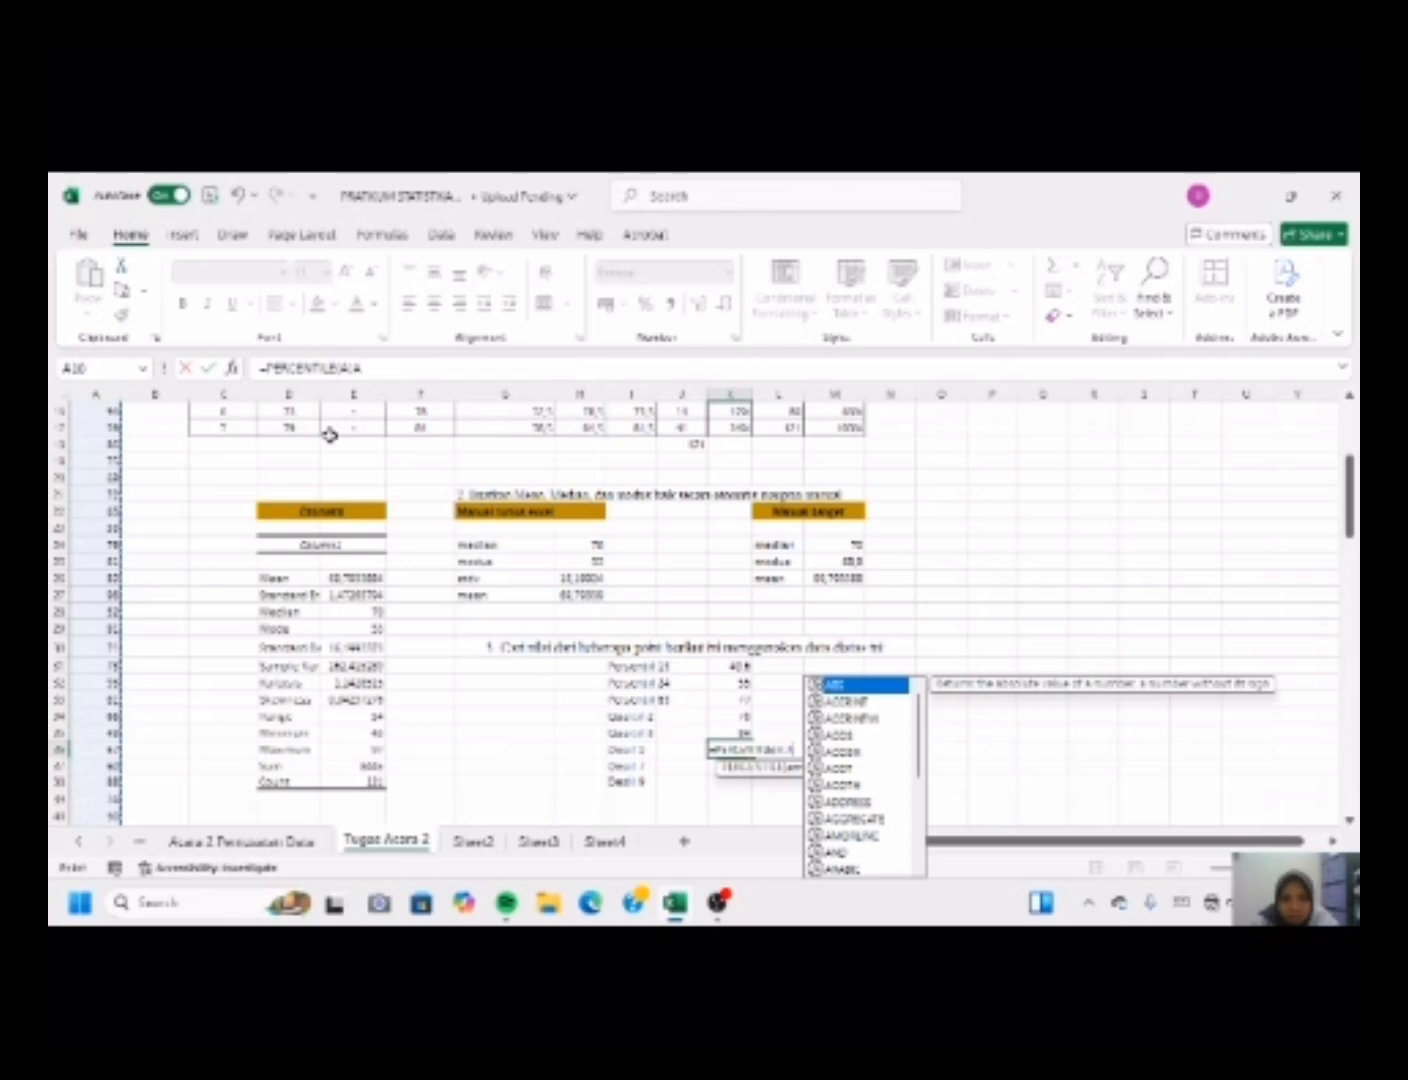
{"action": "type", "text": ";"}
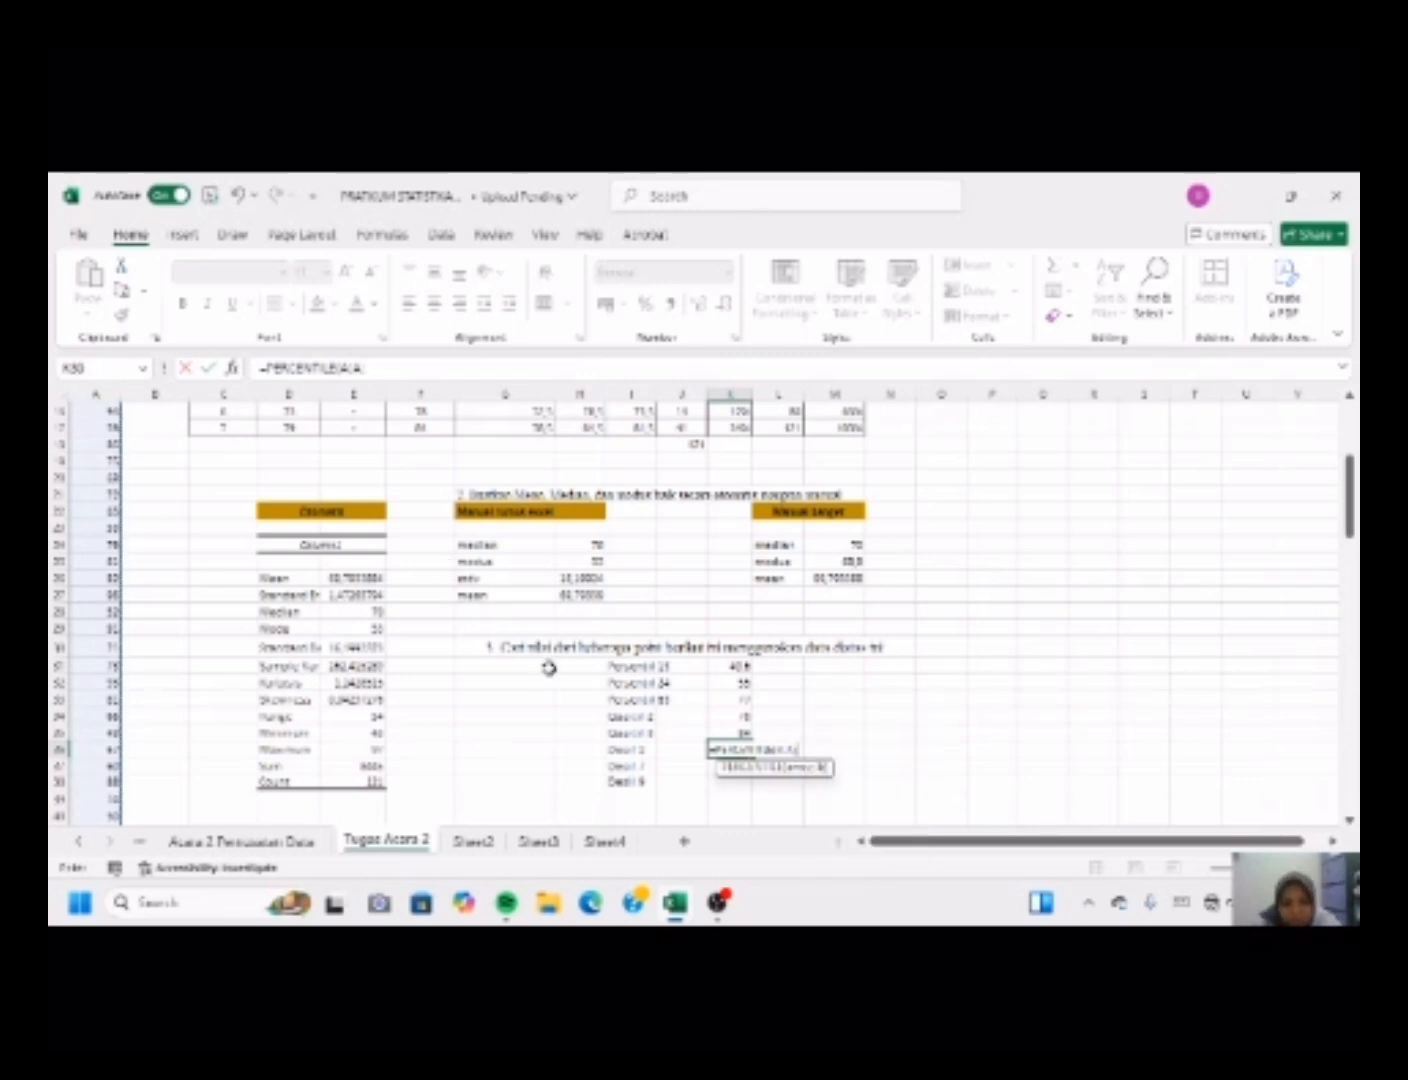
{"action": "type", "text": "0"}
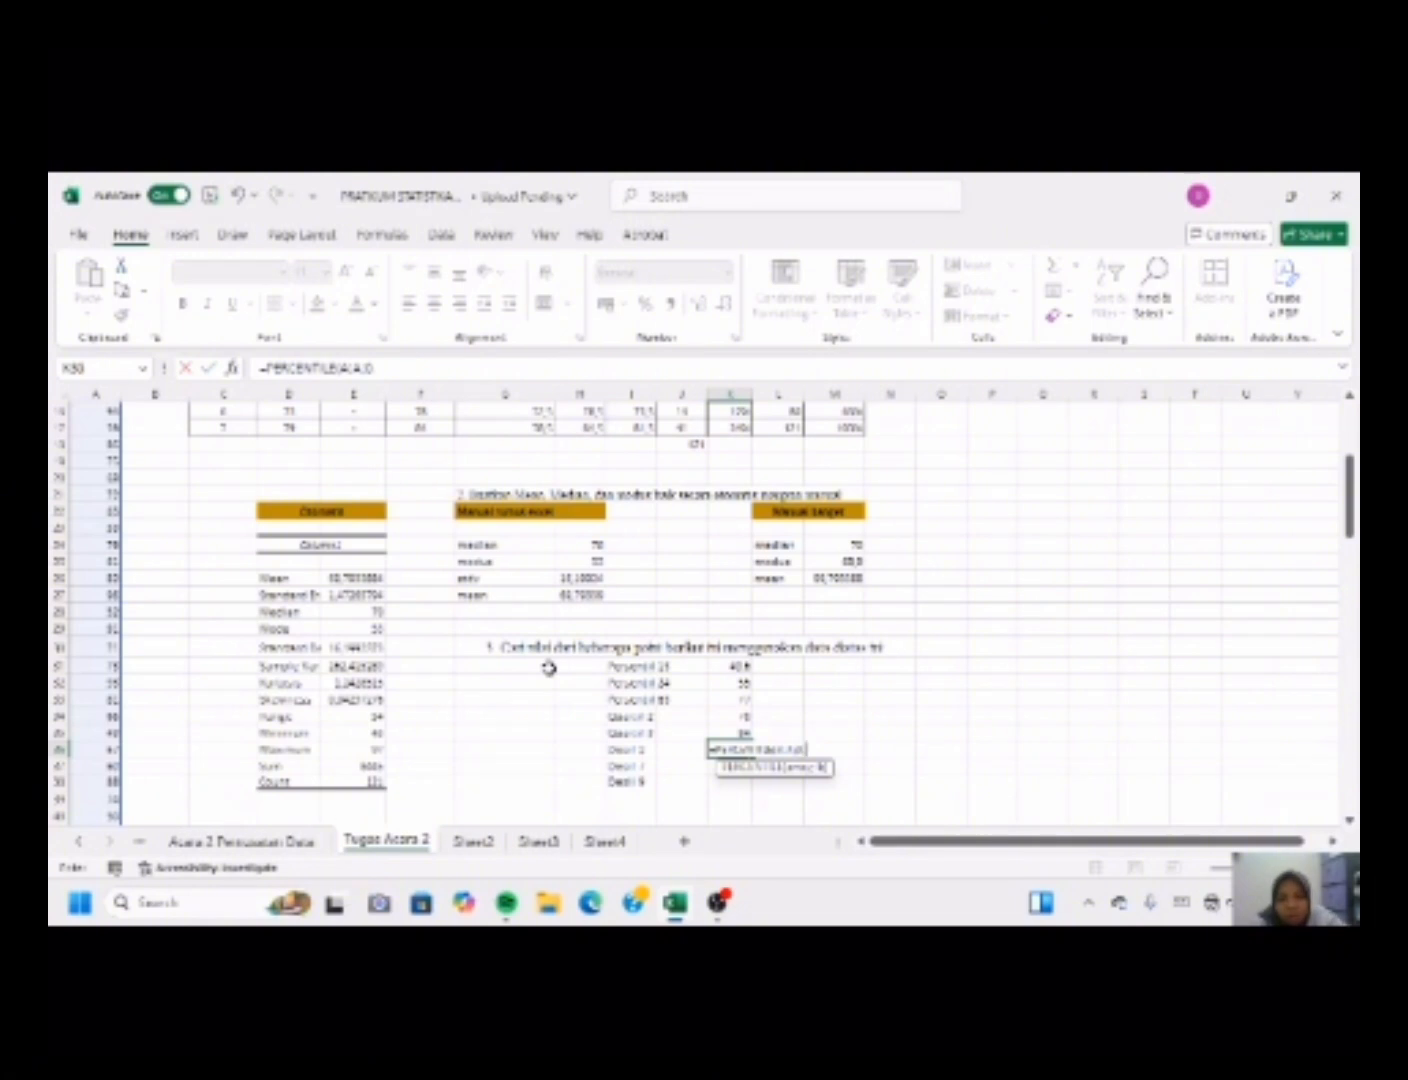
{"action": "type", "text": ",2"}
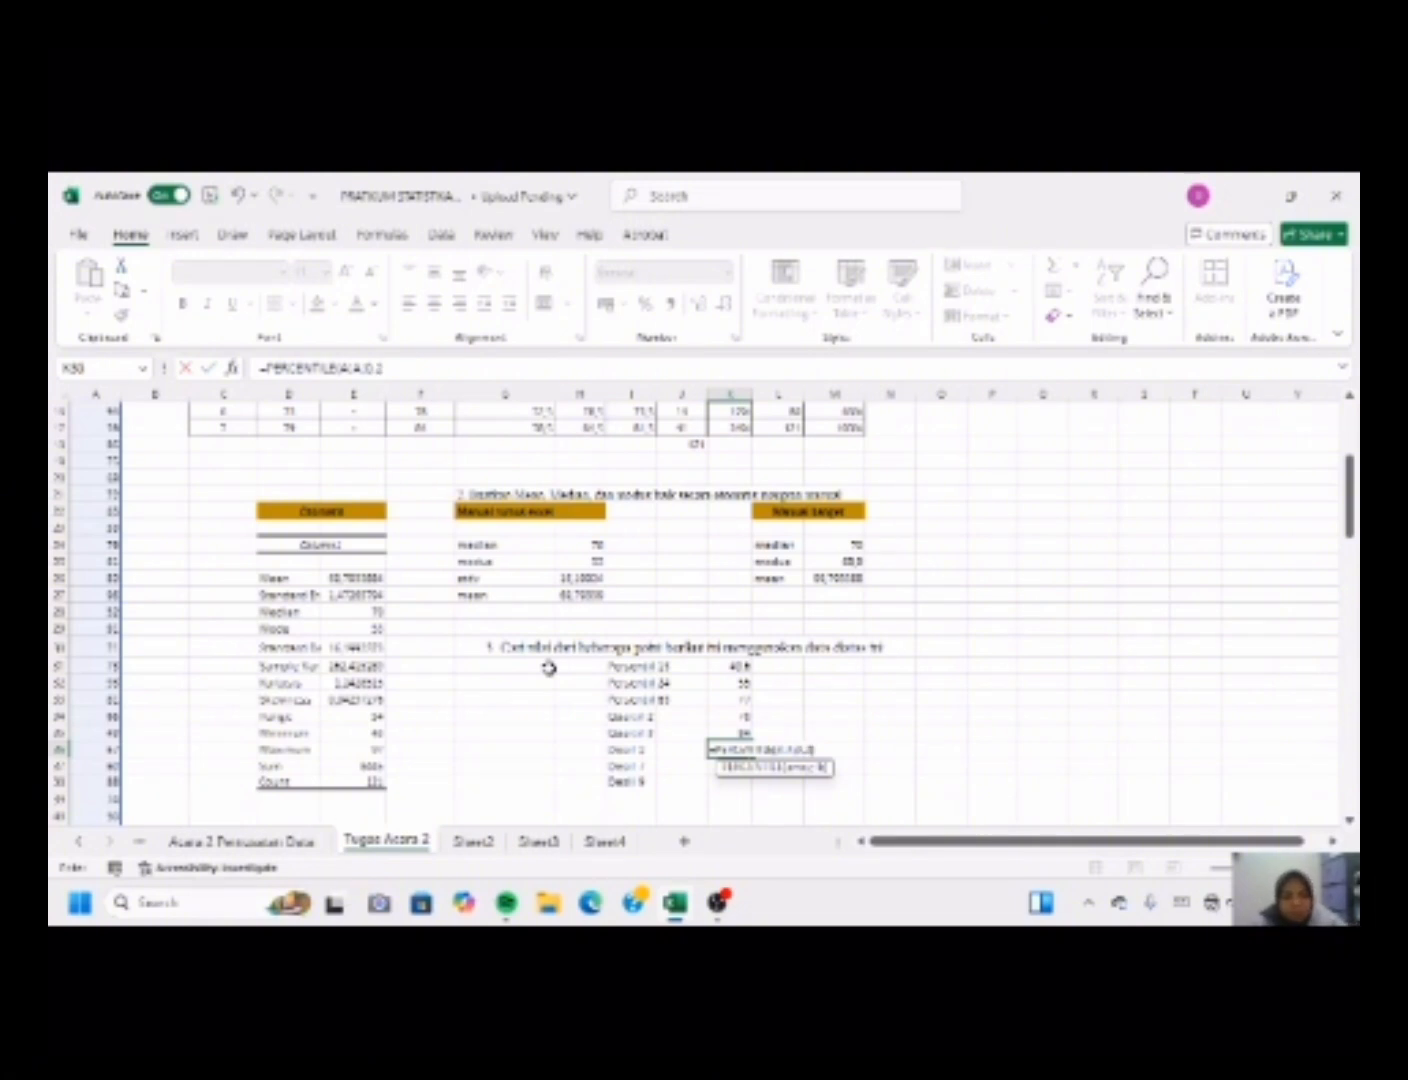
{"action": "key", "text": "Return"}
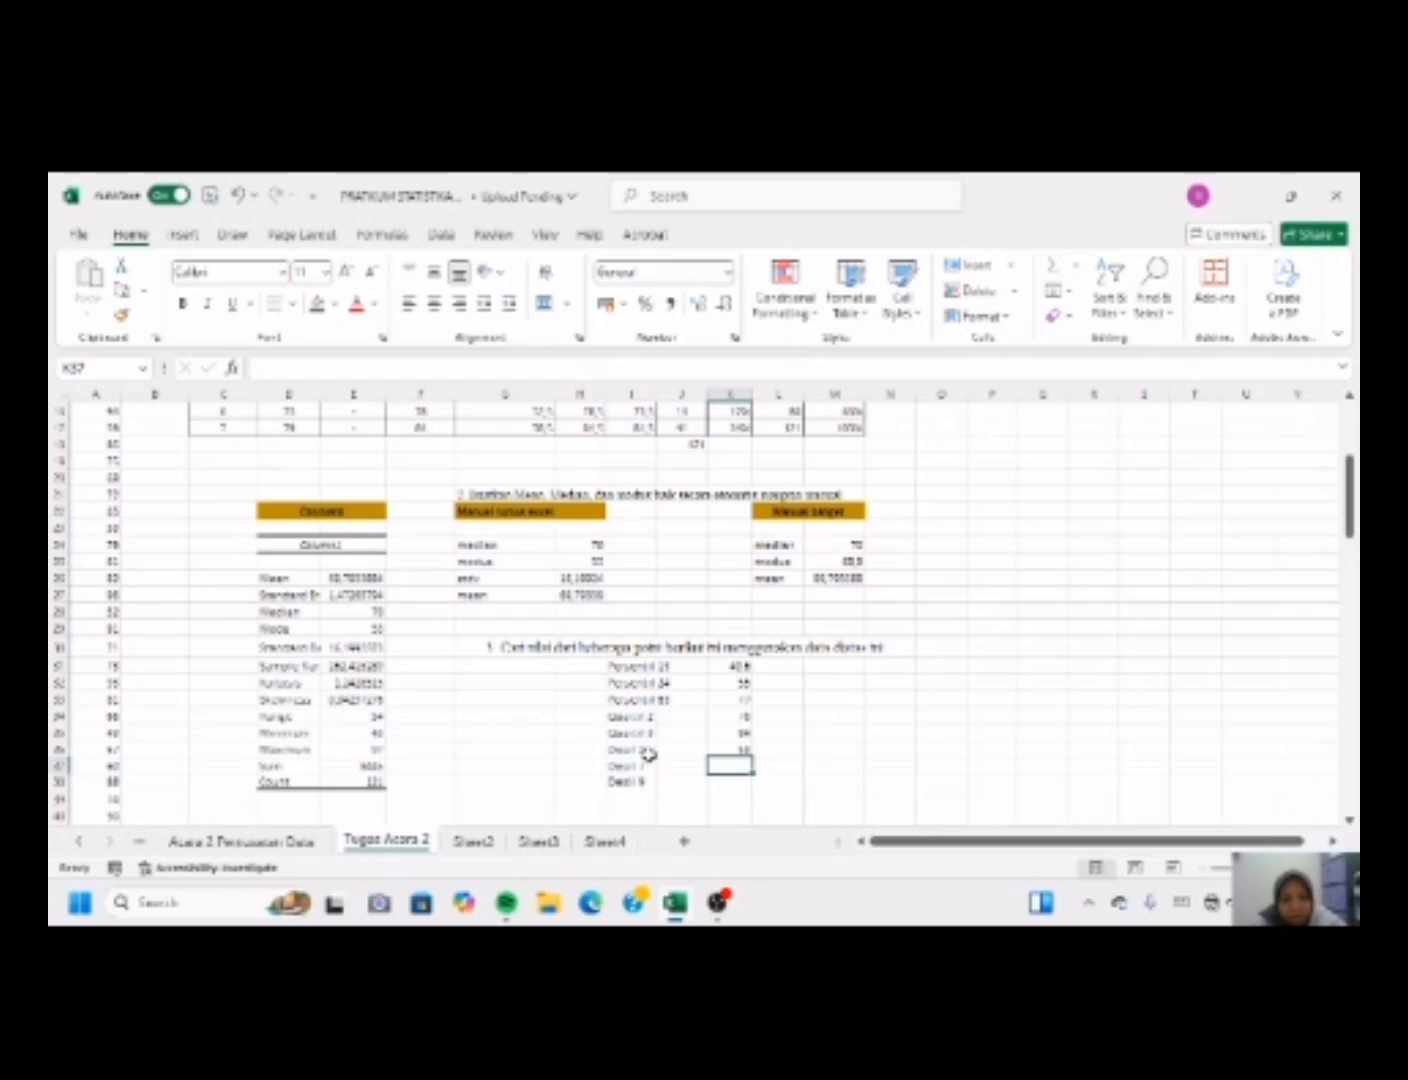
- Calculate the seventh decile of column A in cell K37 with the PERCENTILE function and k = 0,7
{"action": "type", "text": "="}
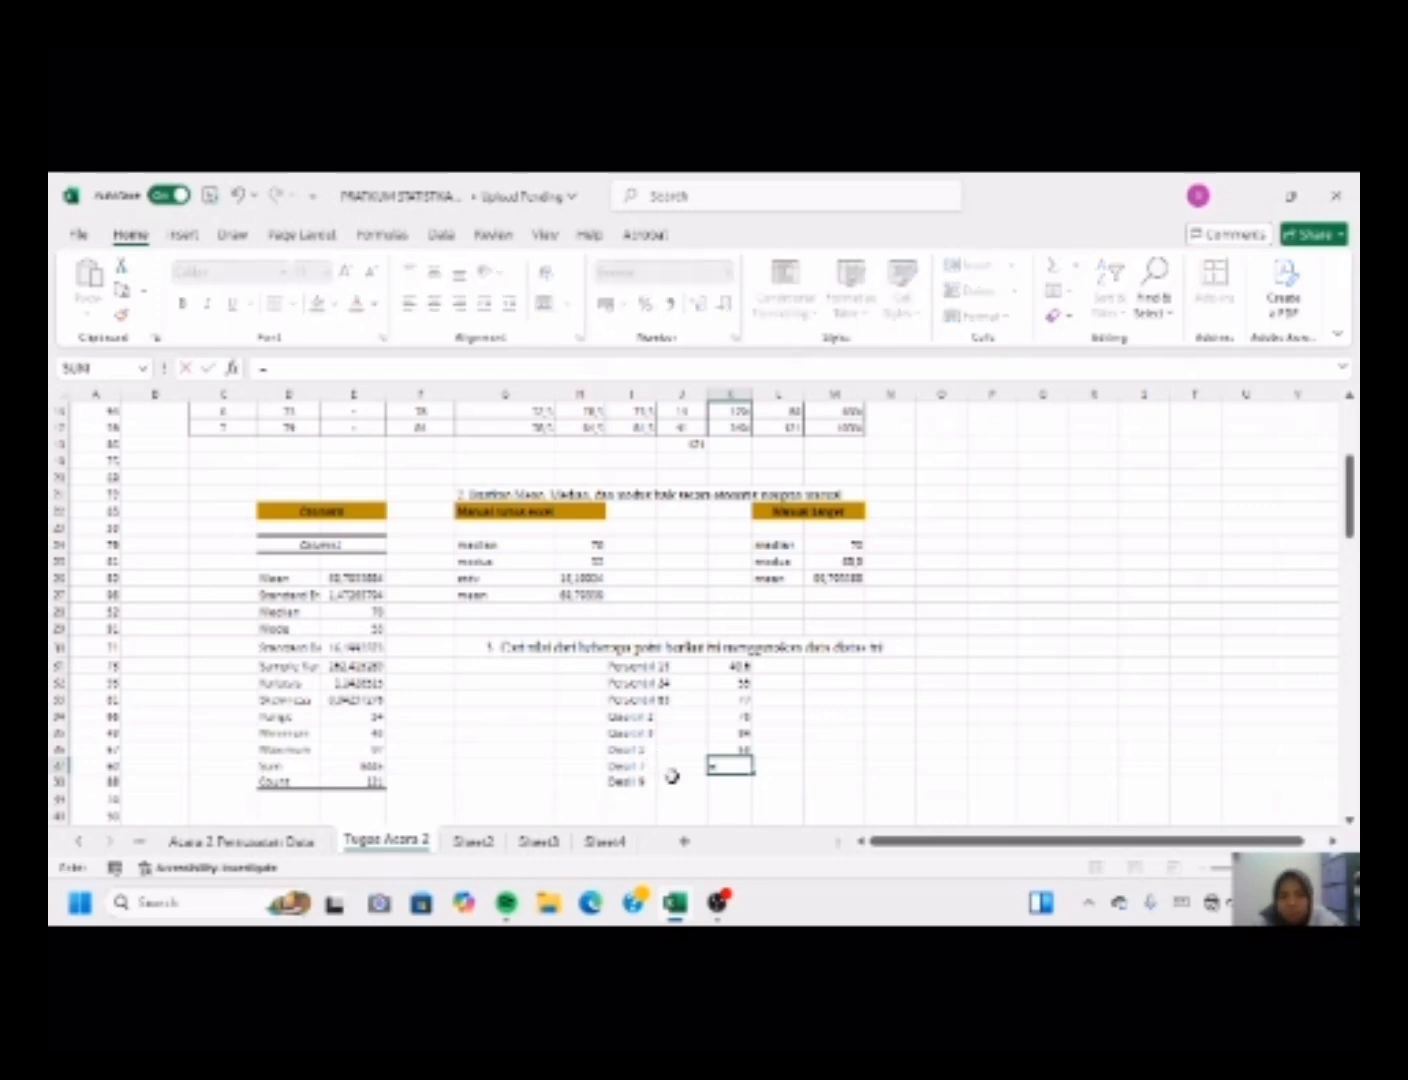
{"action": "type", "text": "pe"}
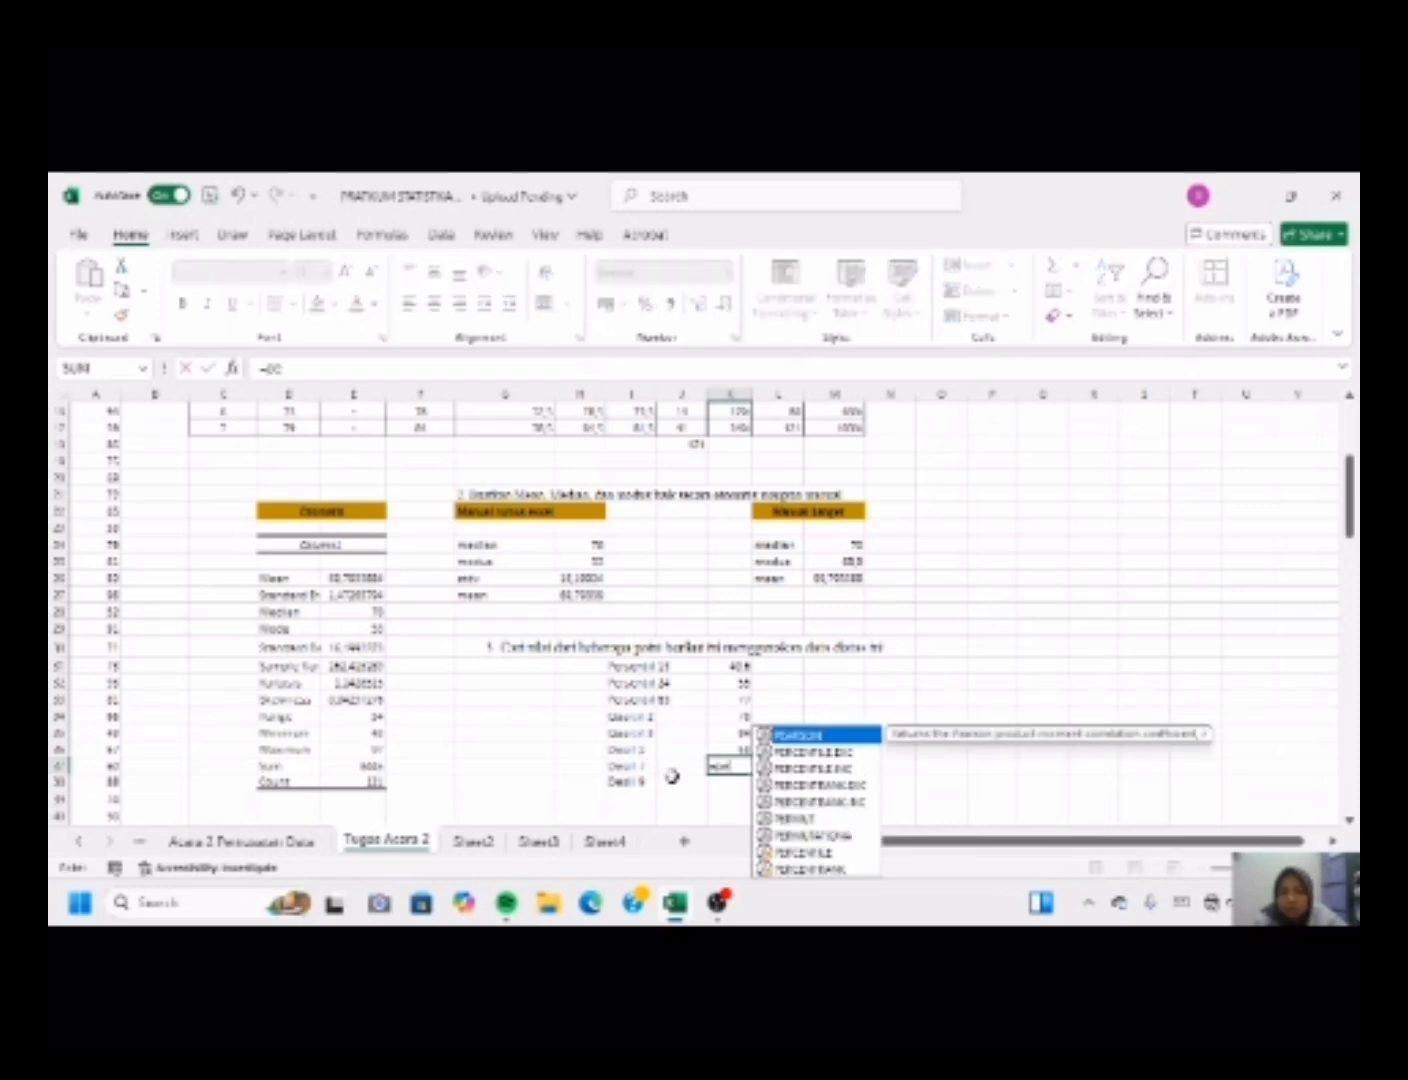
{"action": "type", "text": "r"}
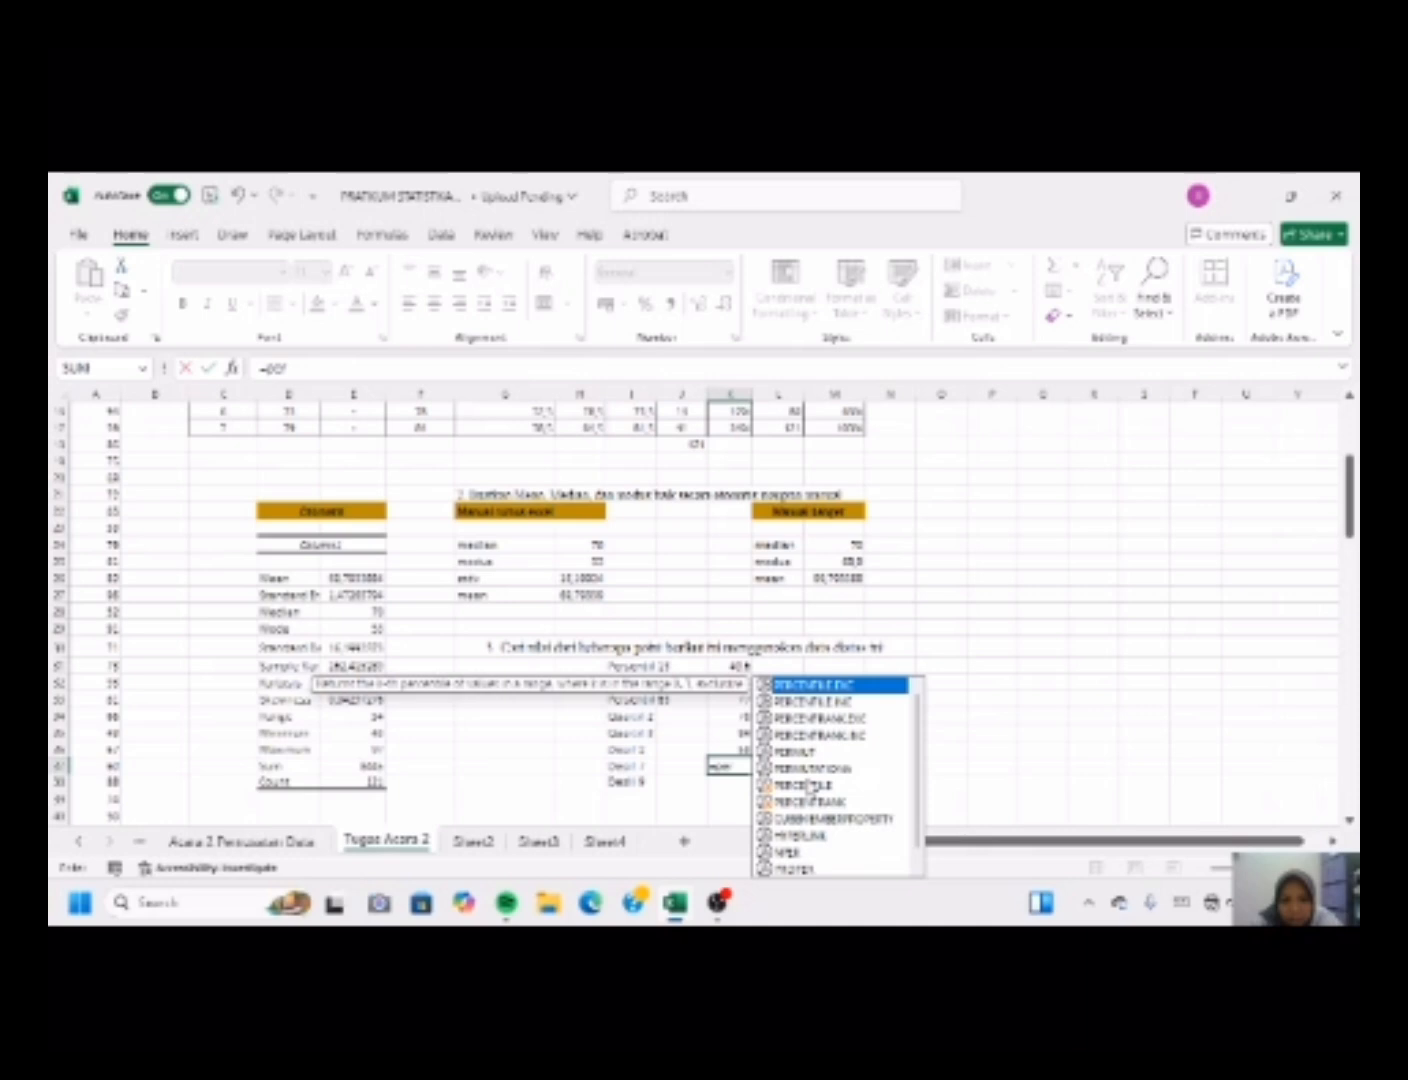
{"action": "double_click", "coordinate": [810, 786]}
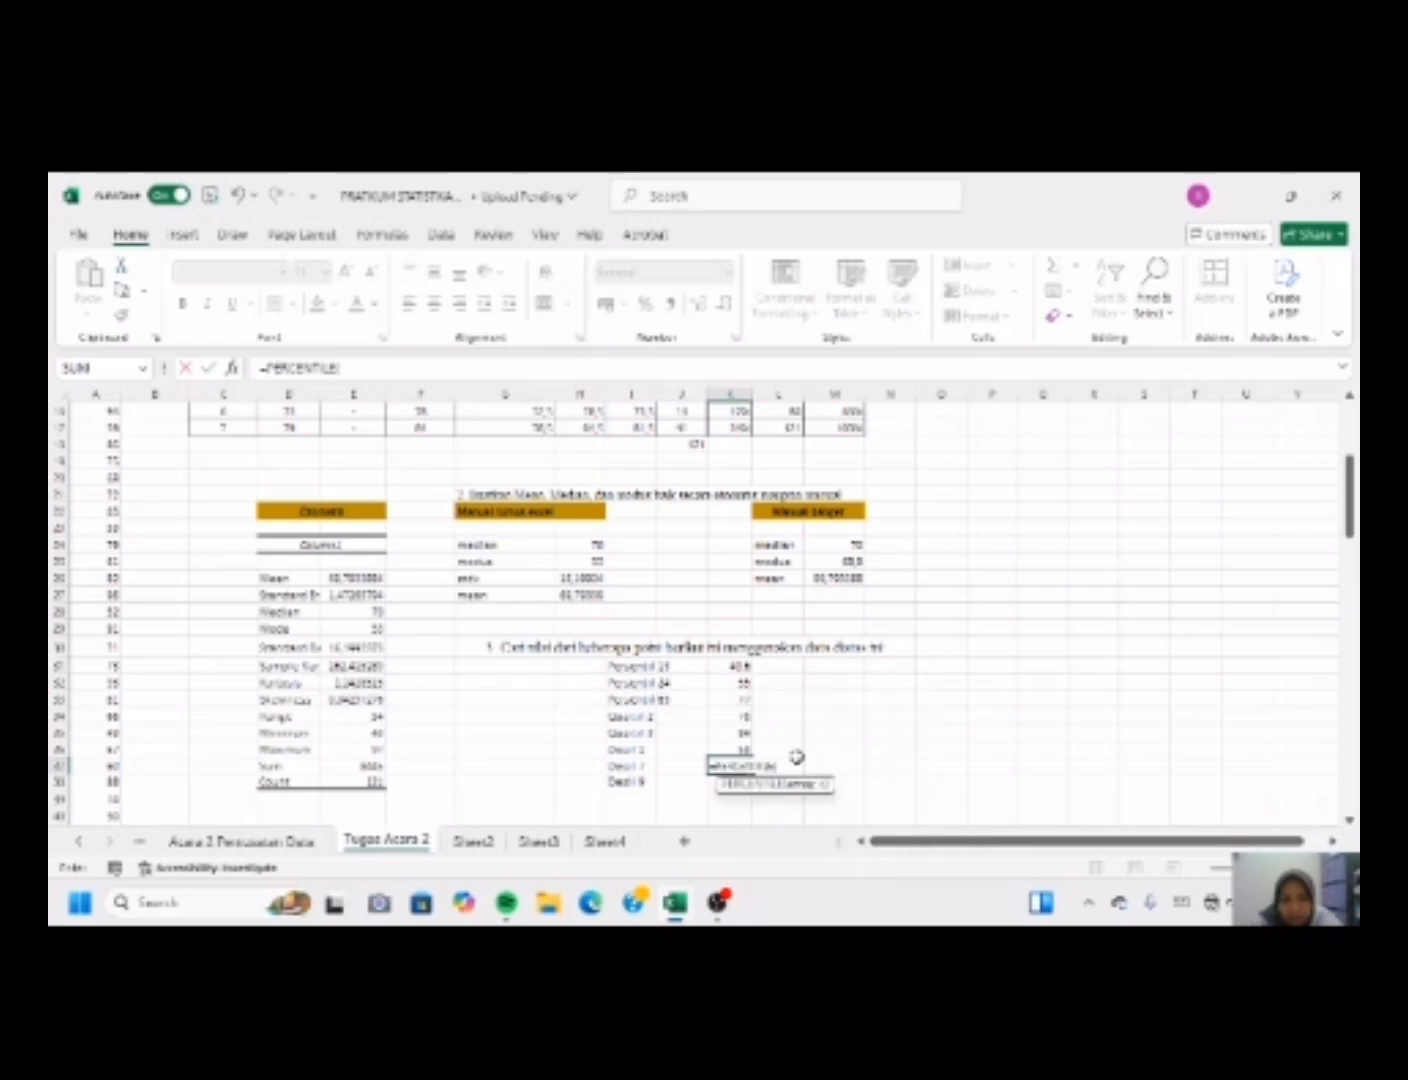
{"action": "left_click", "coordinate": [108, 393]}
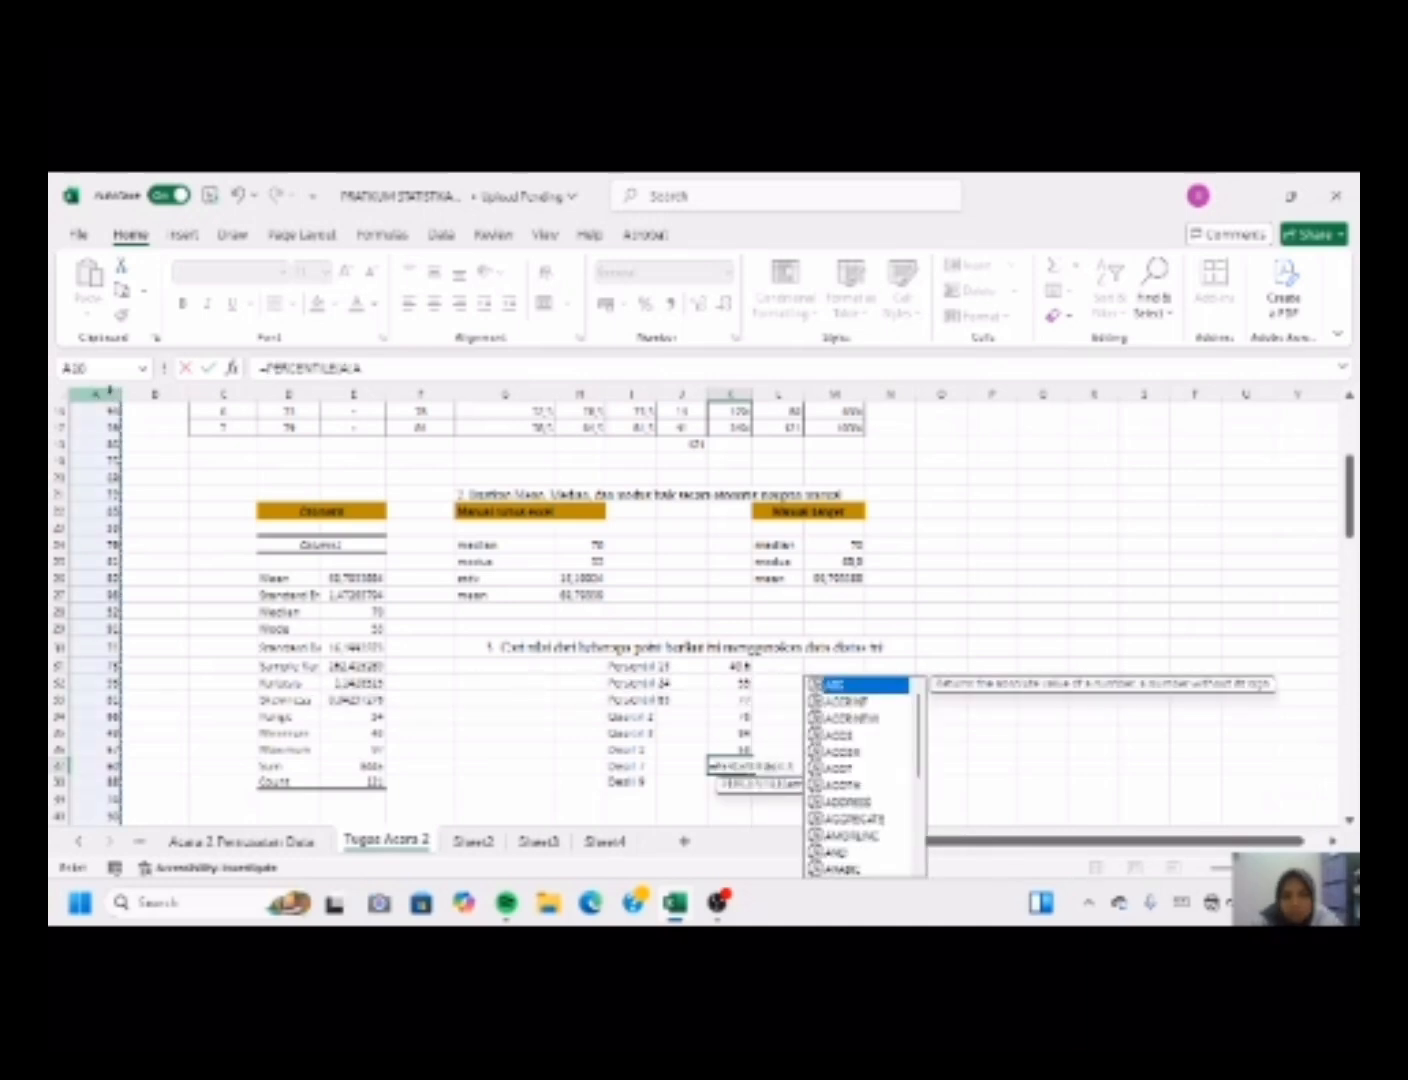
{"action": "type", "text": ",0.7"}
{"action": "key", "text": "ctrl+Return"}
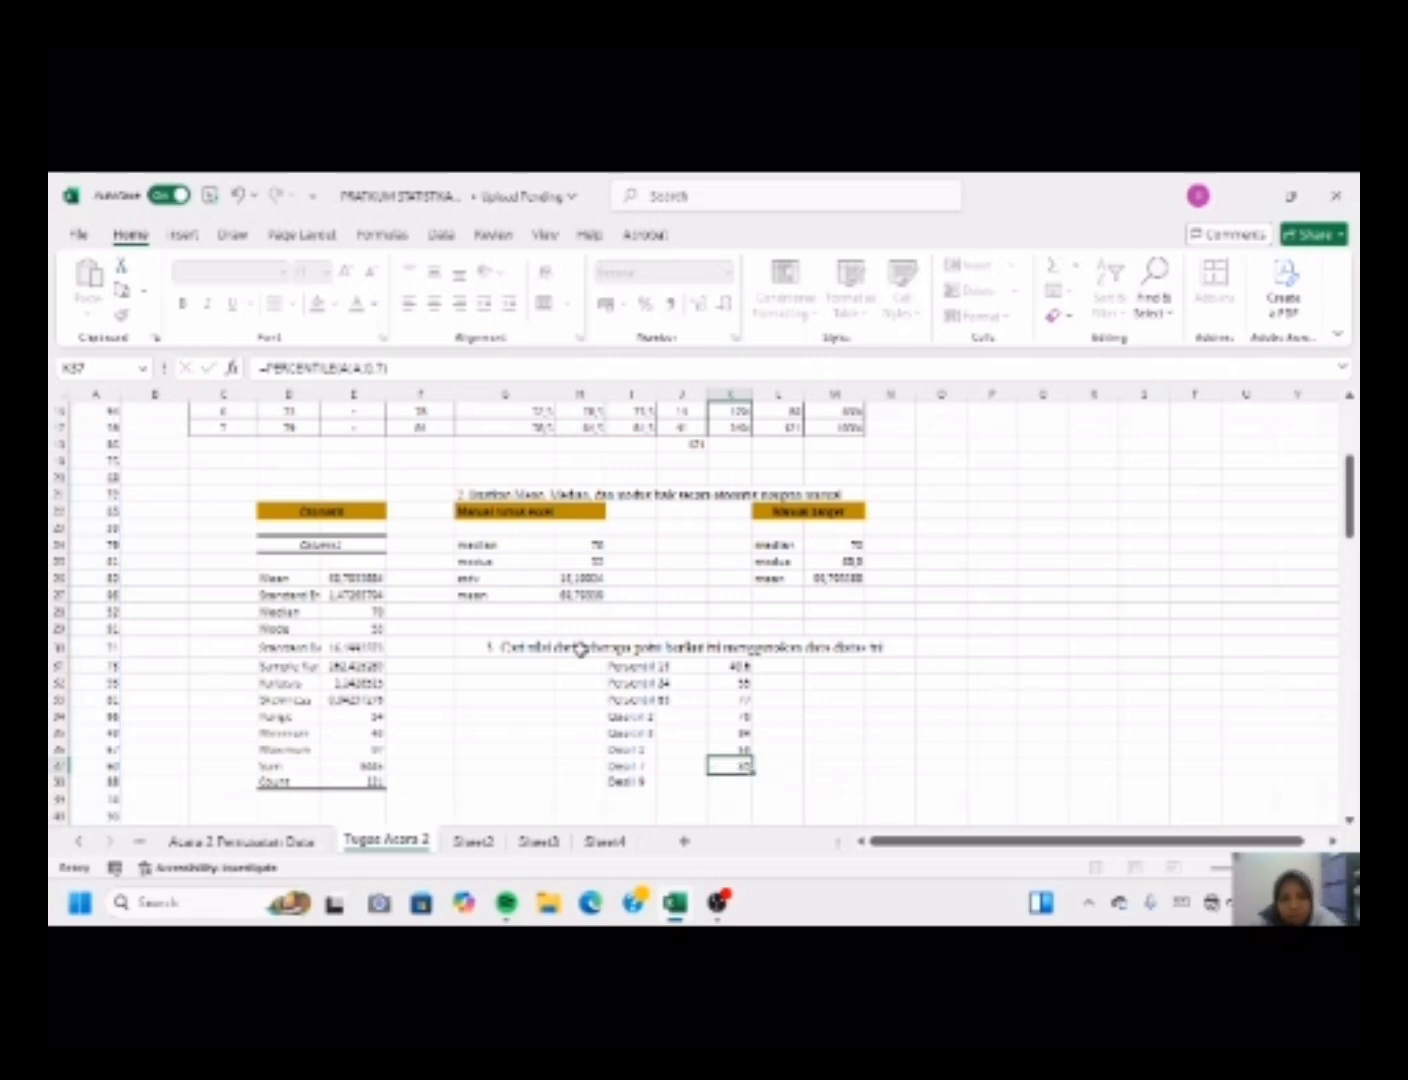
{"action": "key", "text": "Return"}
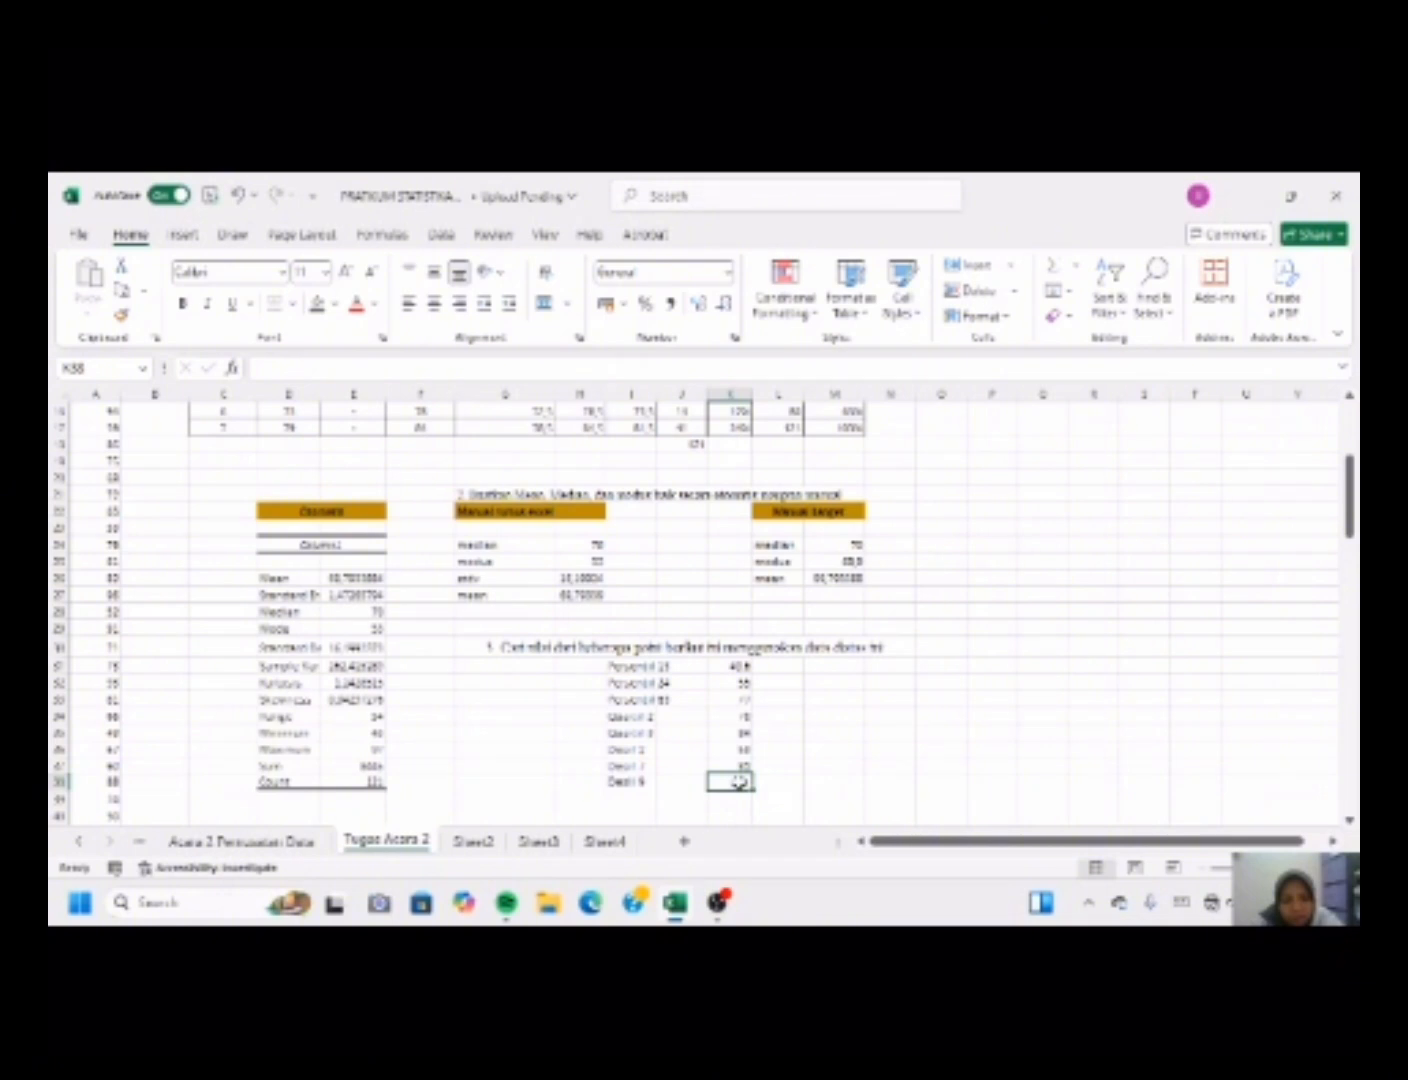
- Calculate the ninth decile of column A in cell K38 with the PERCENTILE function and k = 0,9
{"action": "type", "text": "="}
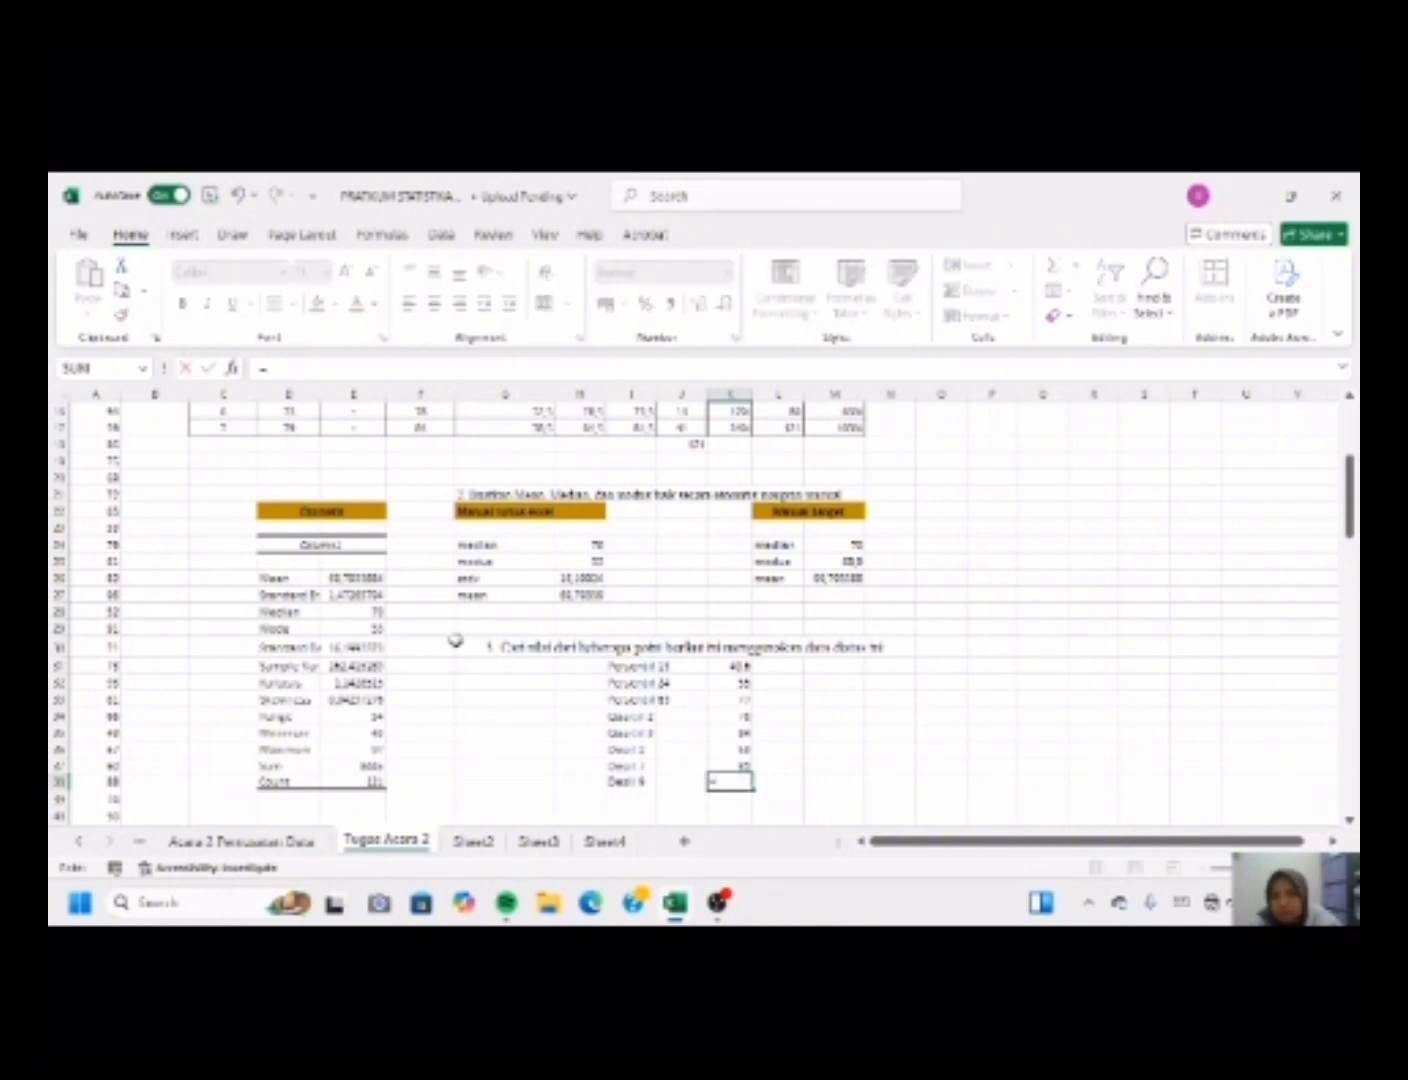
{"action": "type", "text": "P"}
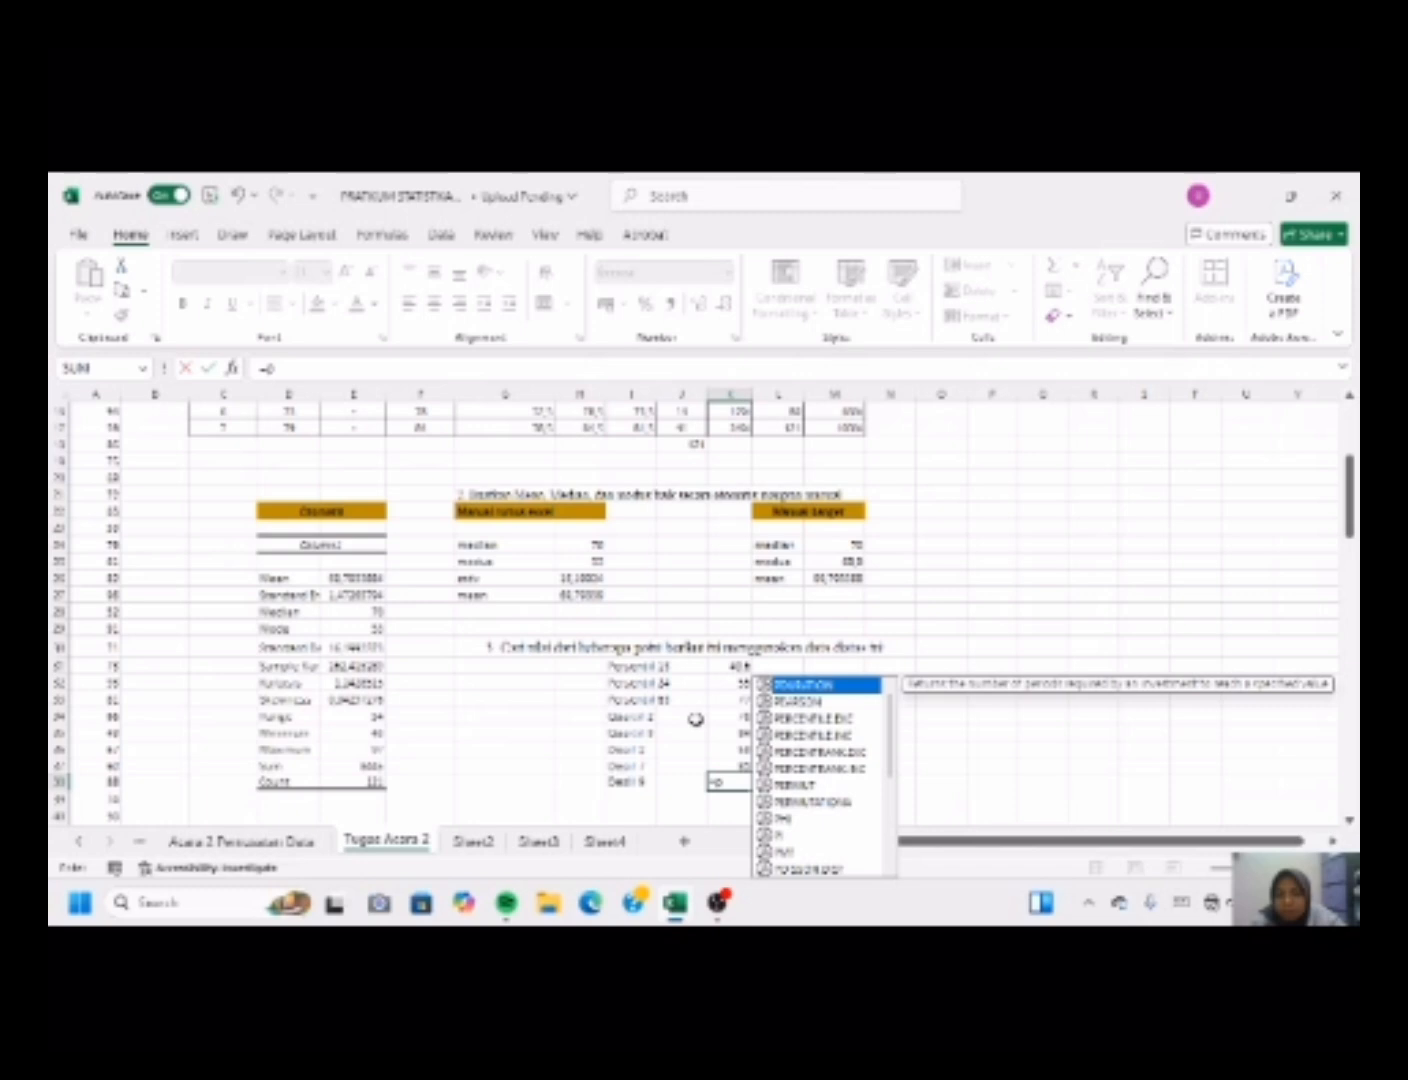
{"action": "type", "text": "ER"}
{"action": "left_click", "coordinate": [812, 787]}
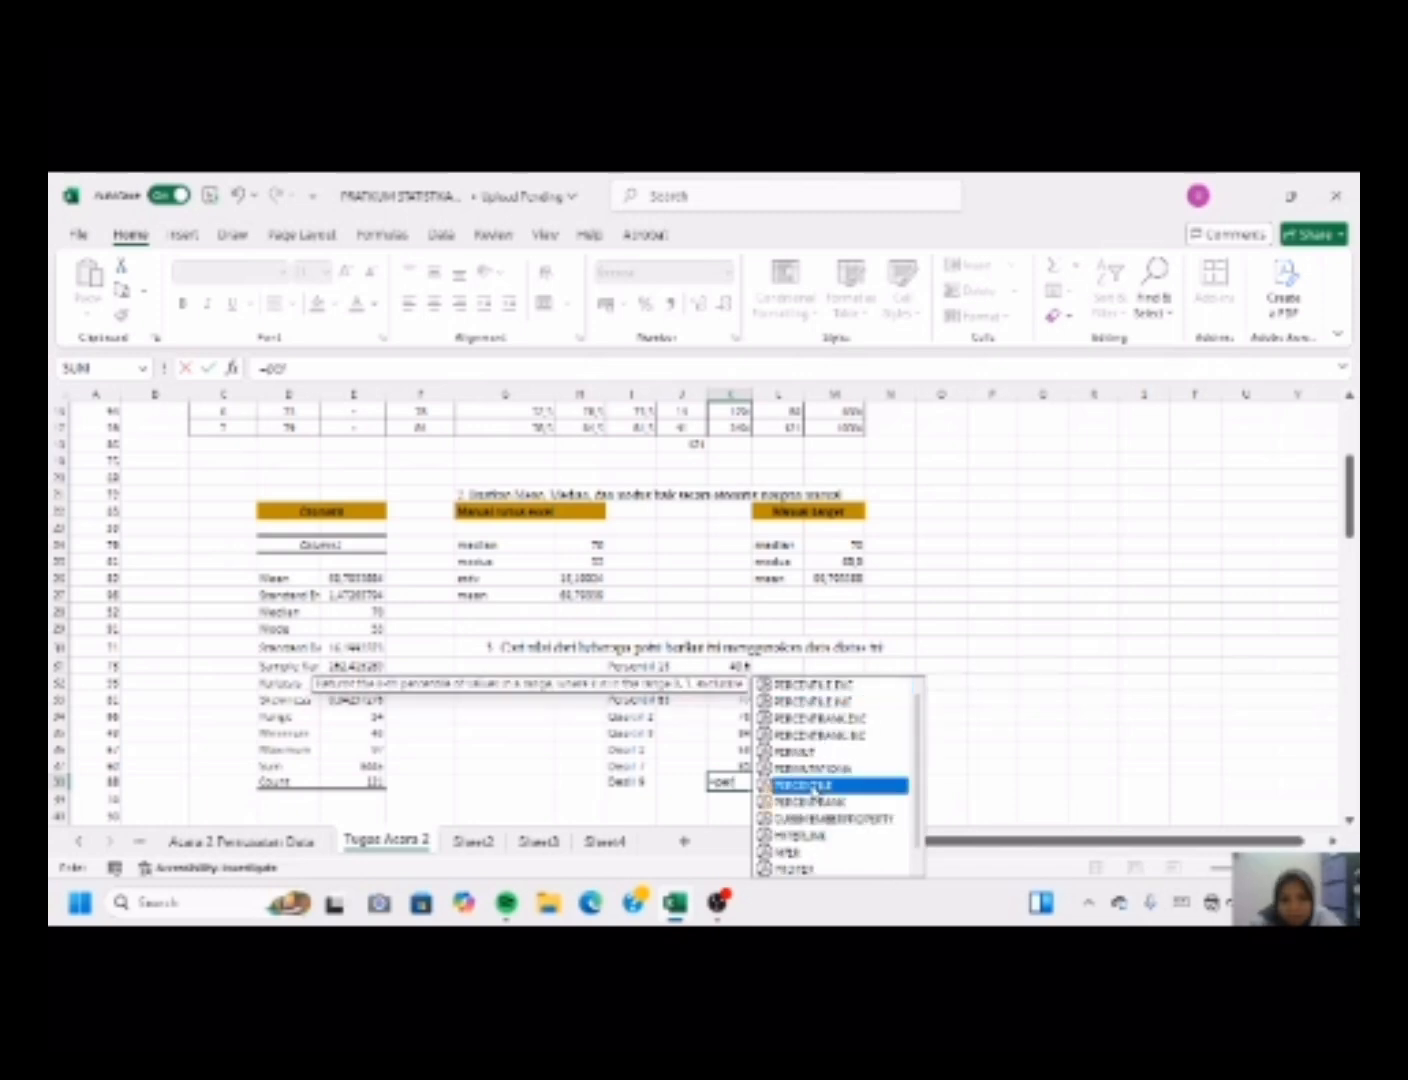
{"action": "double_click", "coordinate": [812, 787]}
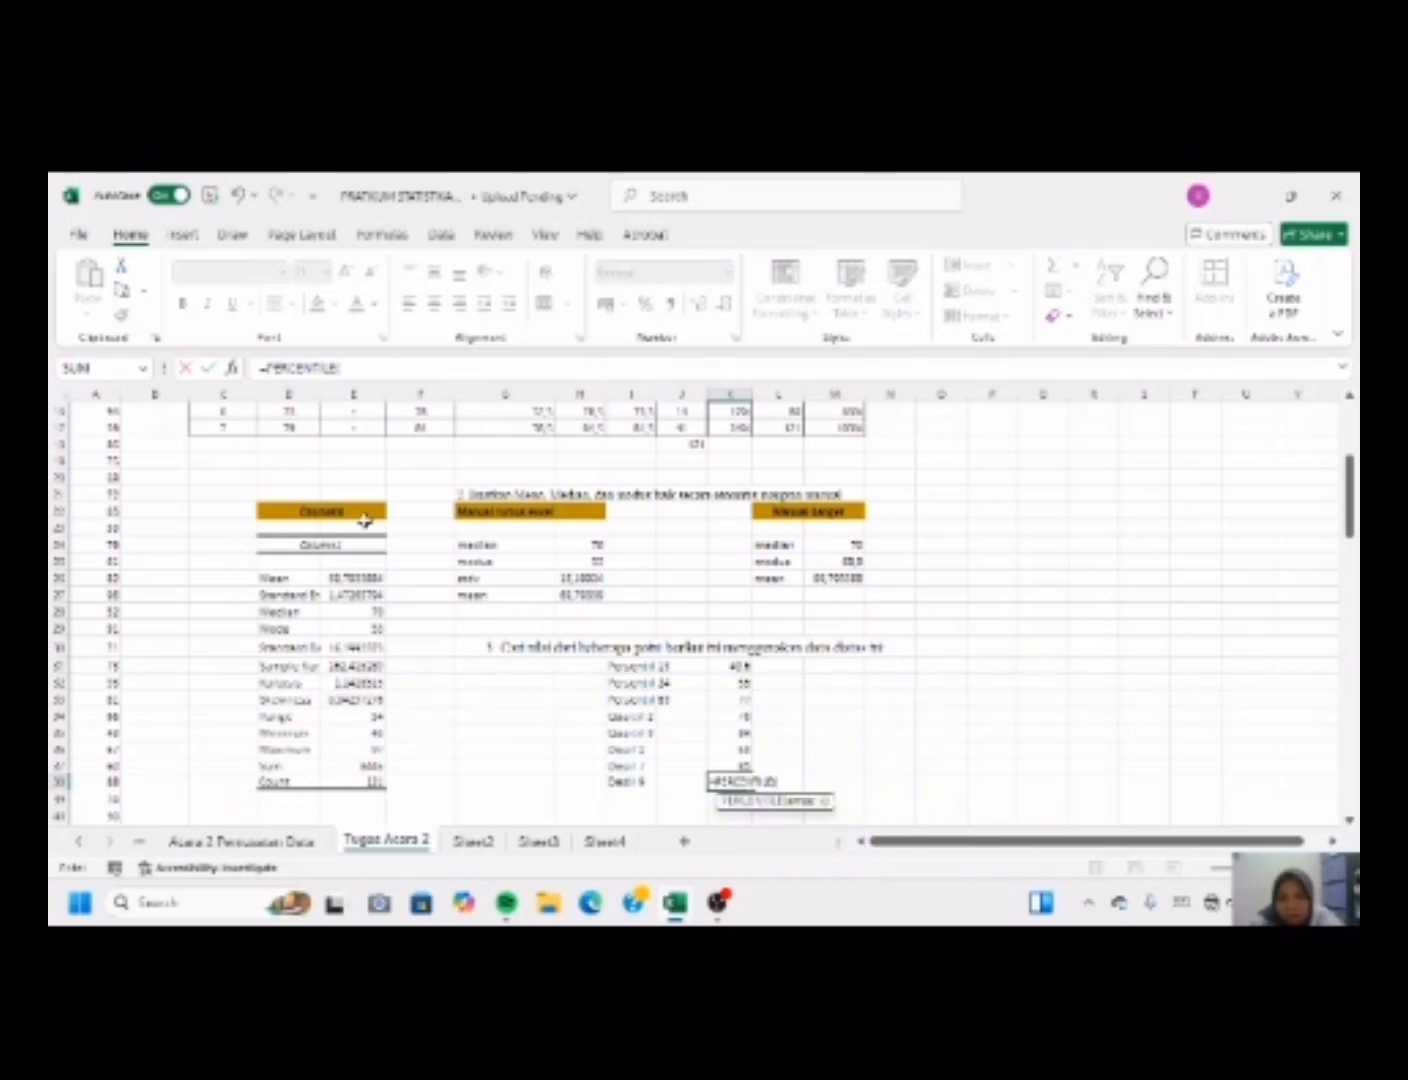
{"action": "left_click", "coordinate": [106, 390]}
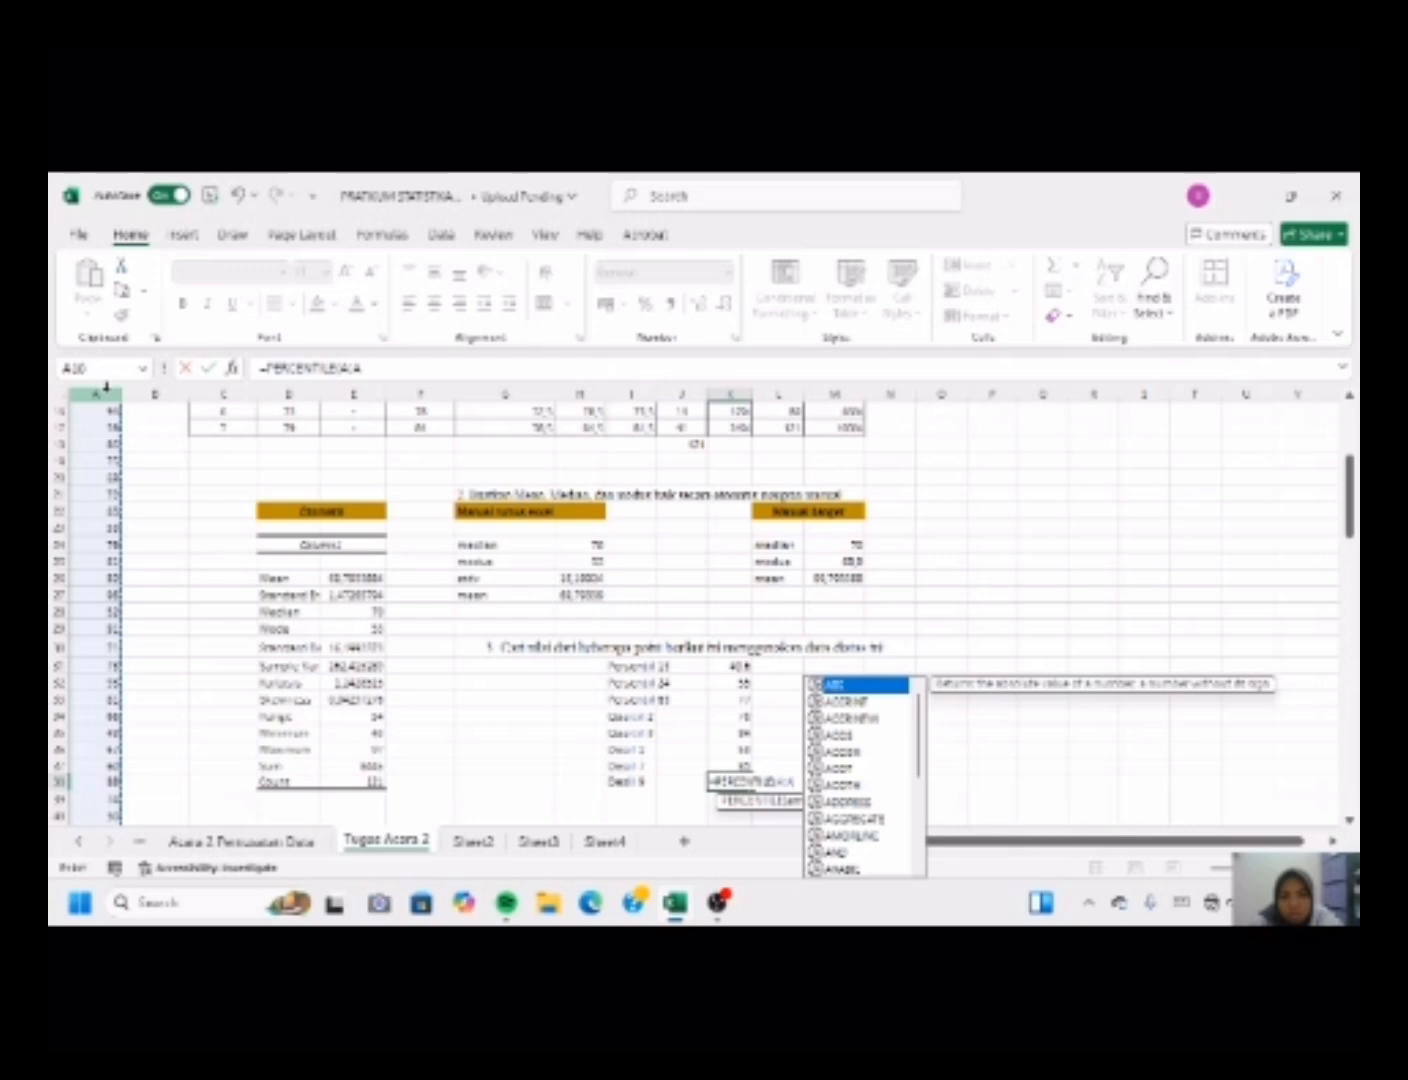
{"action": "type", "text": ";"}
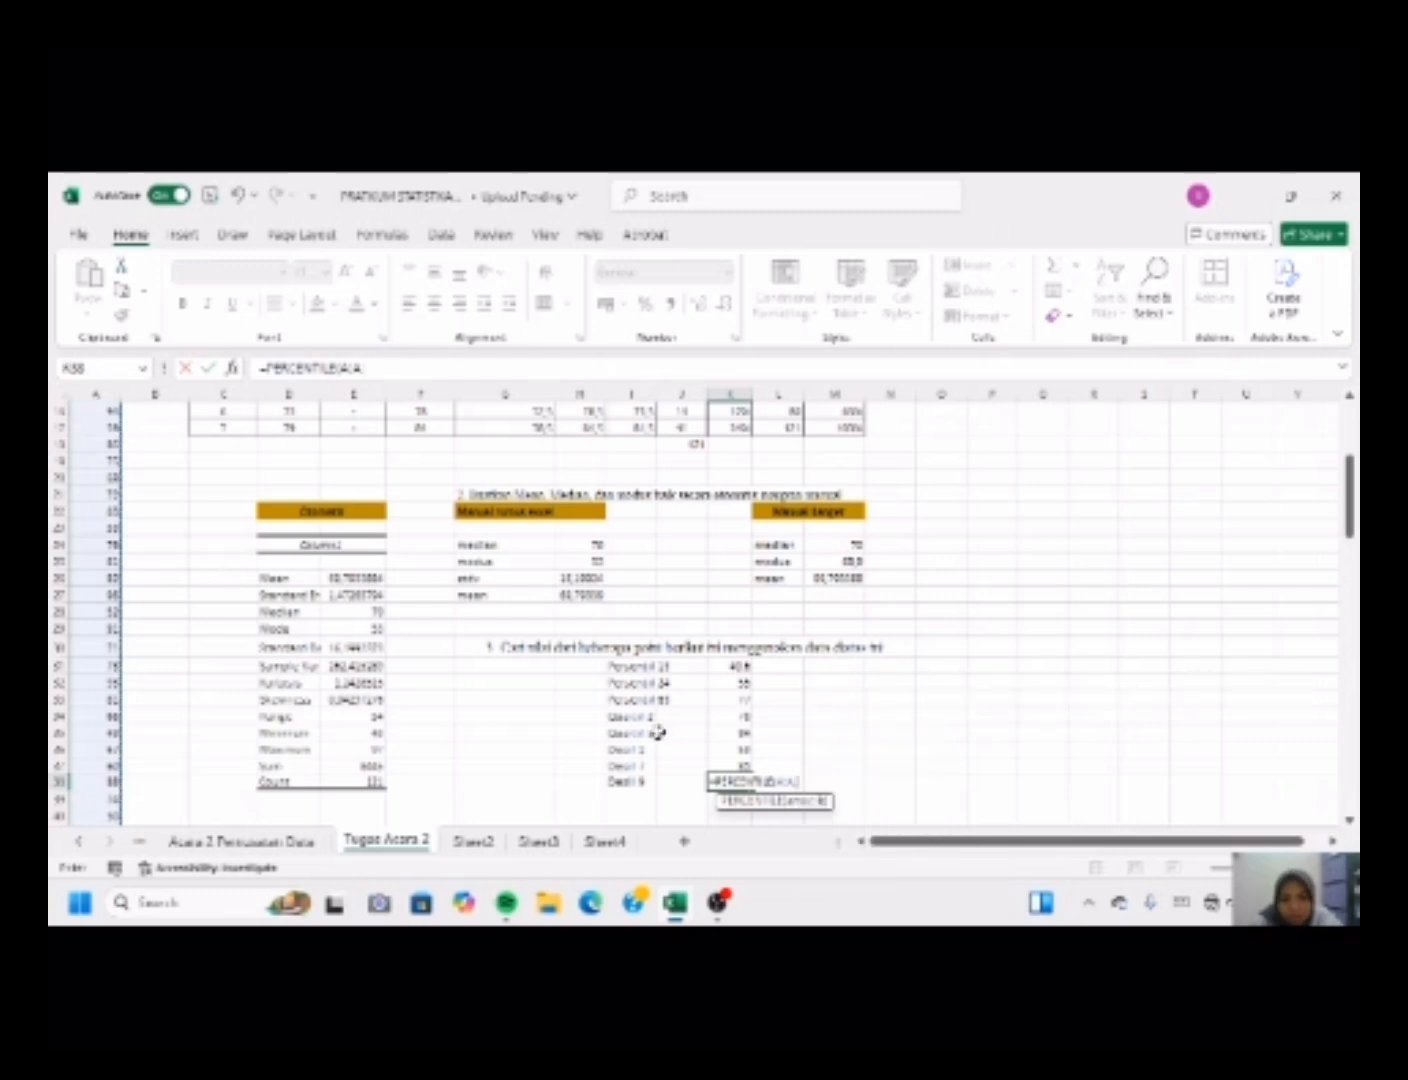
{"action": "type", "text": "0,9"}
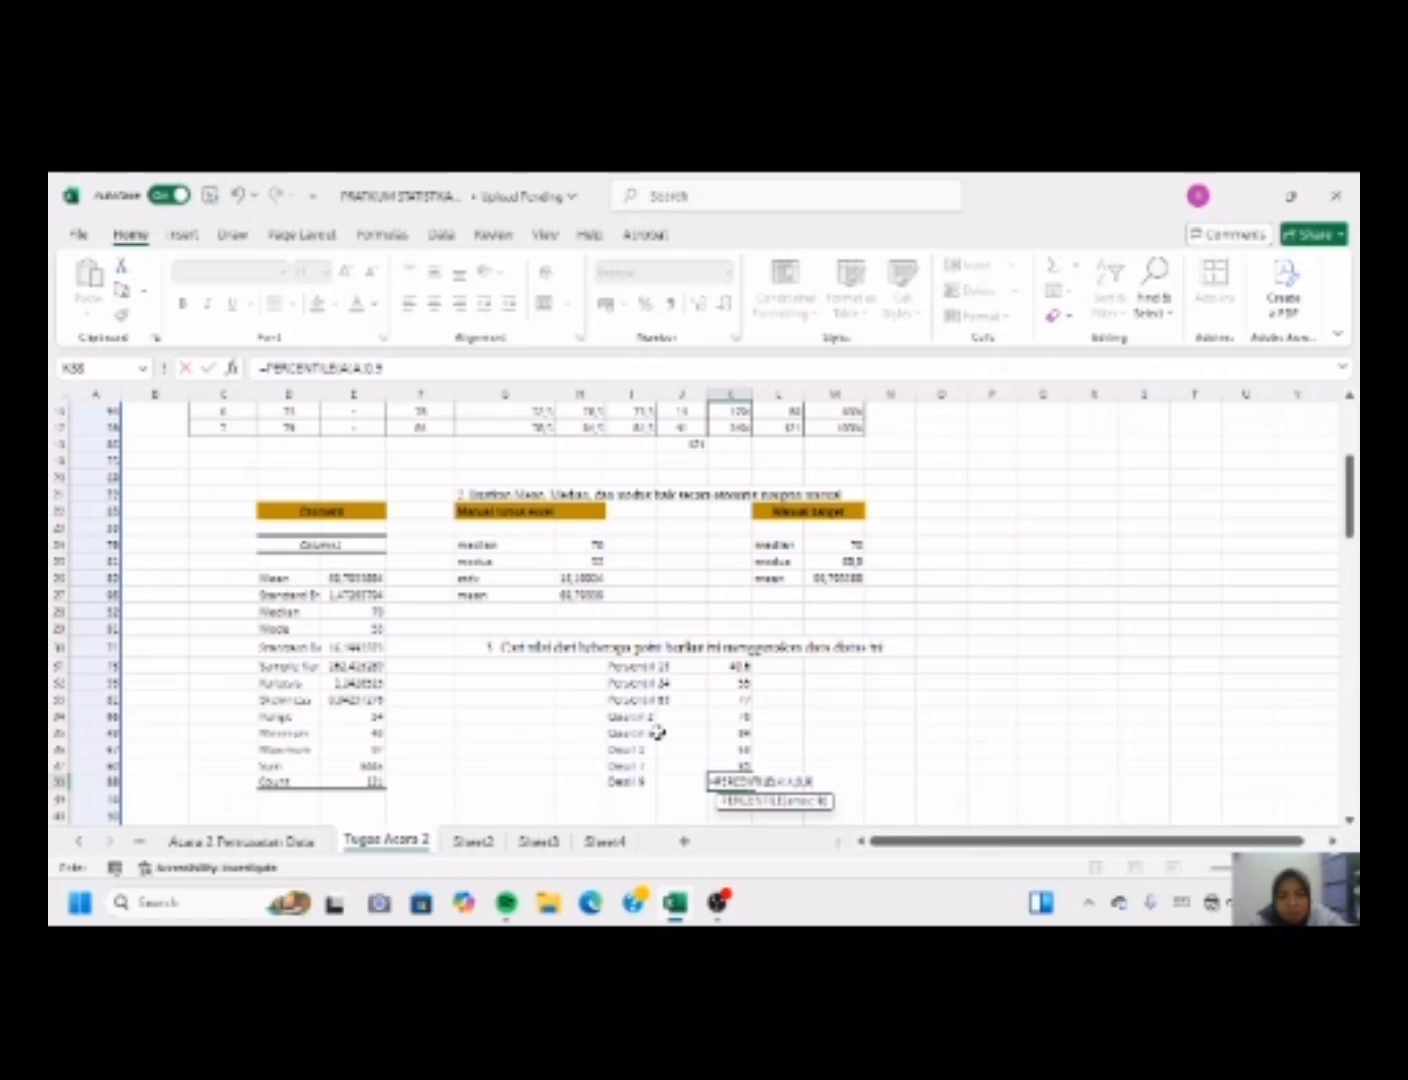
{"action": "key", "text": "Return"}
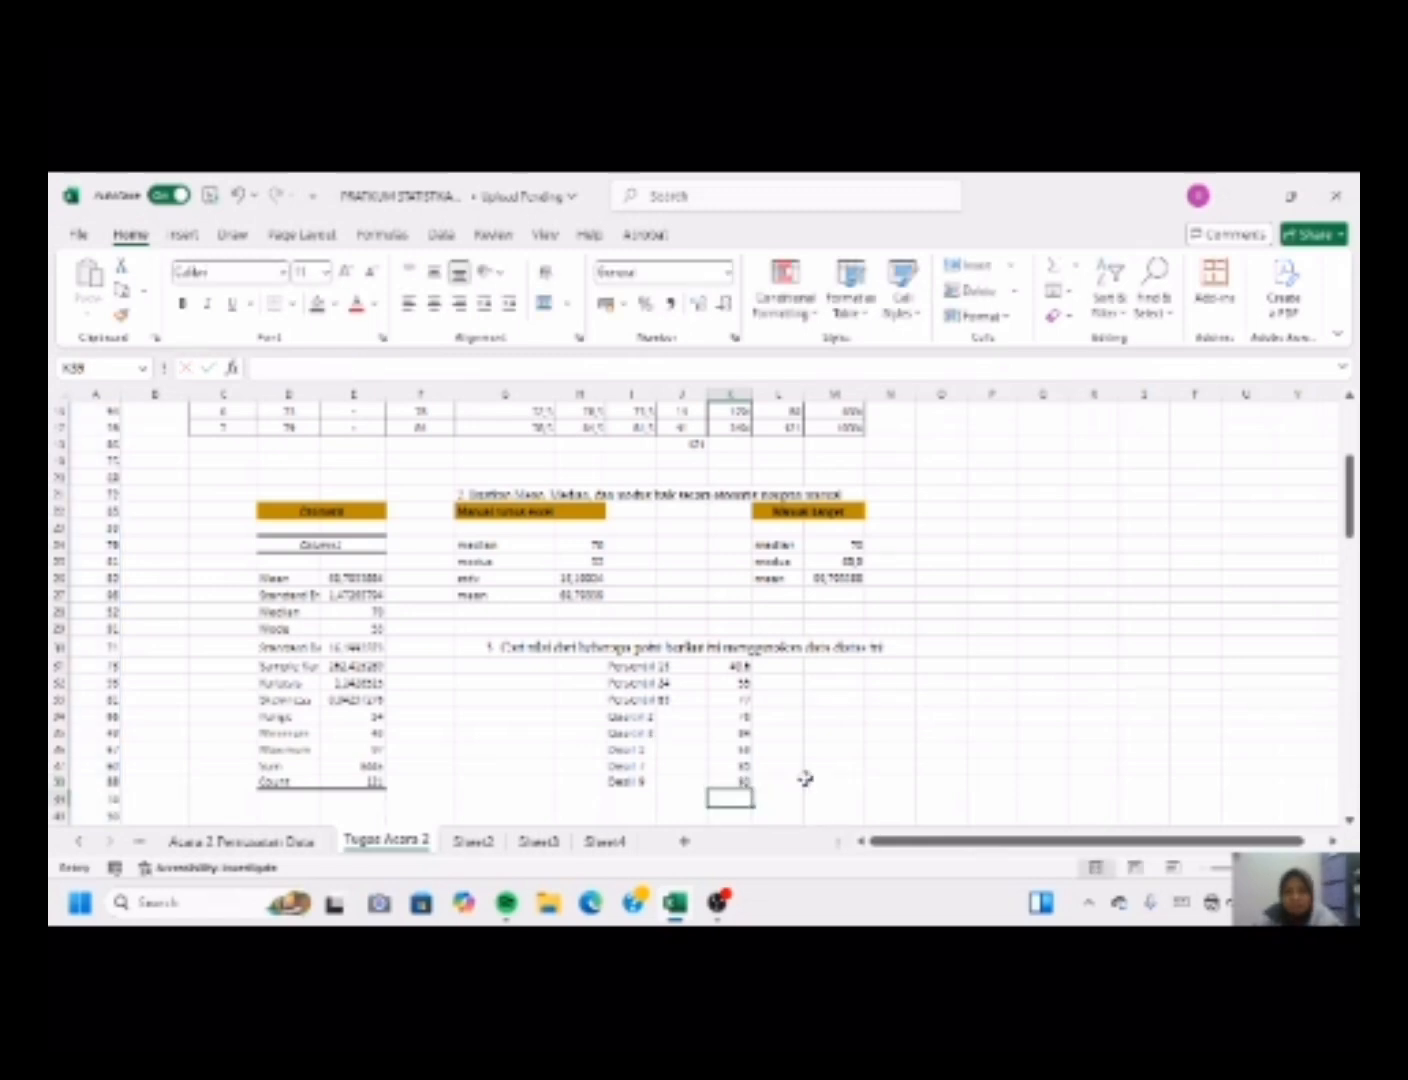
{"action": "scroll", "coordinate": [805, 778], "scroll_direction": "up", "scroll_amount": 3}
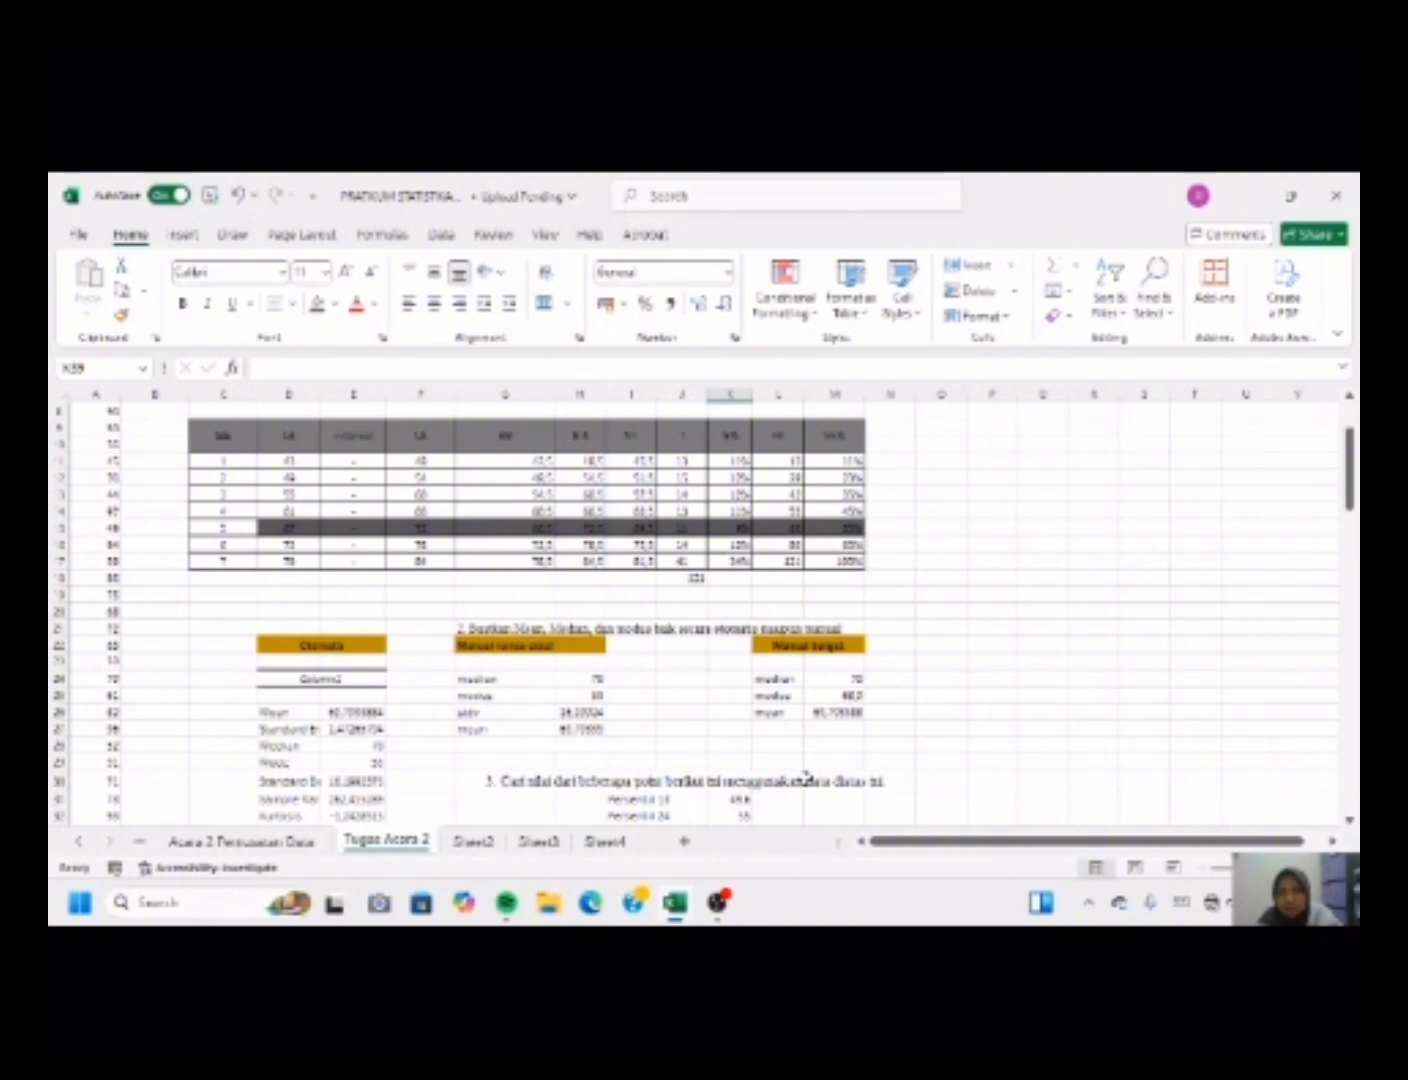
{"action": "scroll", "coordinate": [805, 778], "scroll_direction": "down", "scroll_amount": 5}
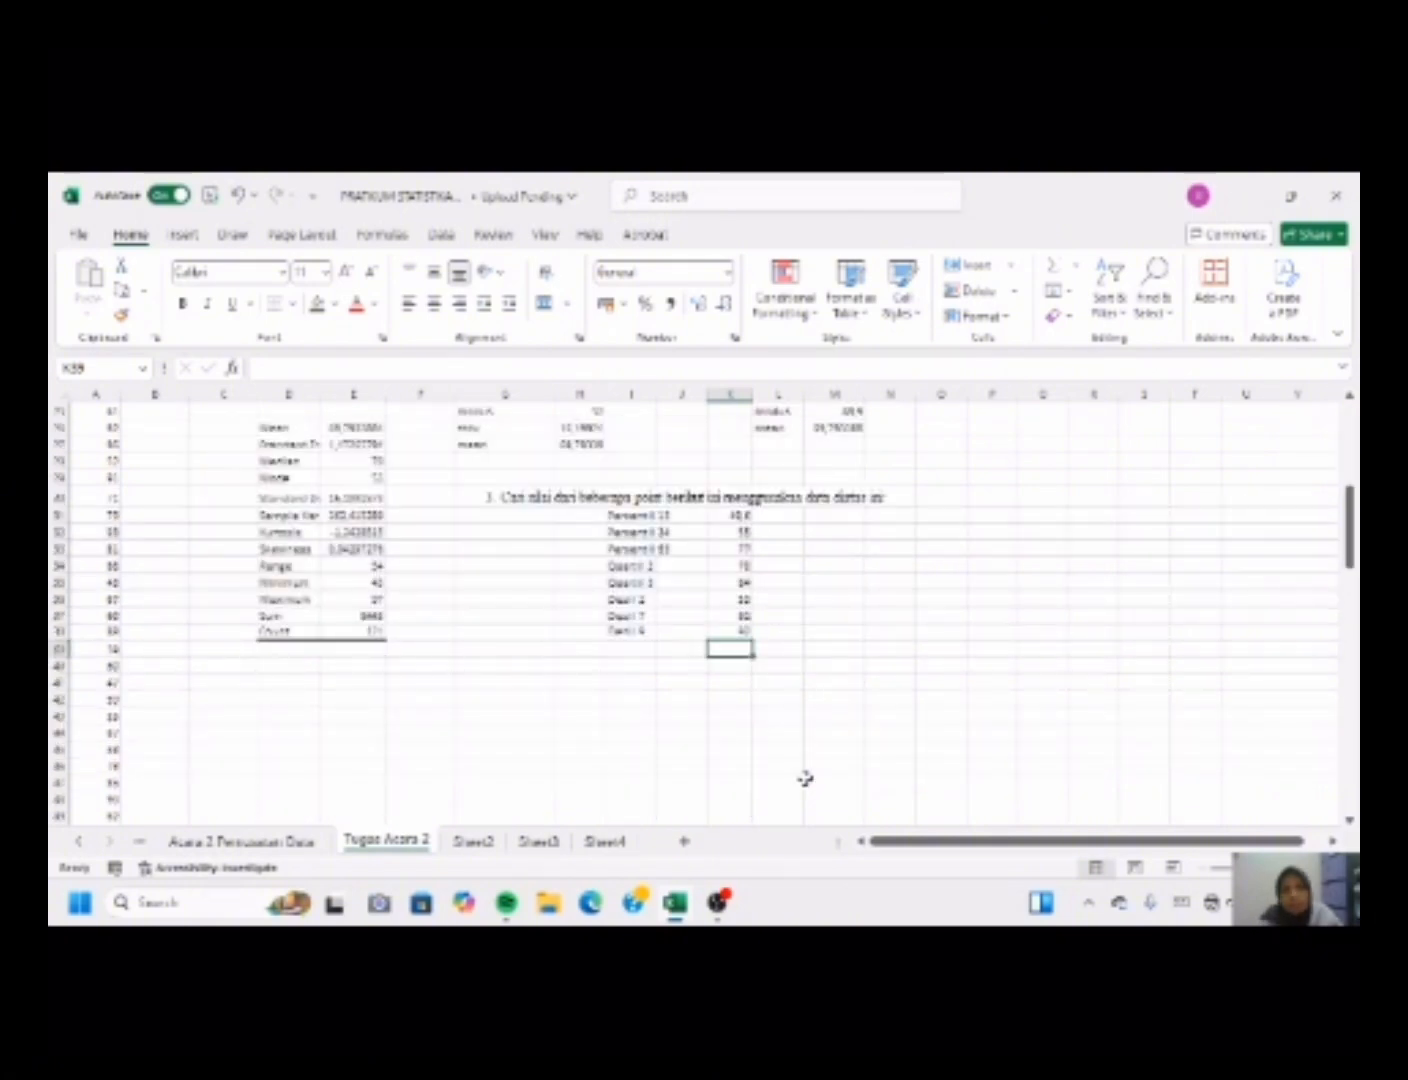
{"action": "scroll", "coordinate": [805, 778], "scroll_direction": "down", "scroll_amount": 2}
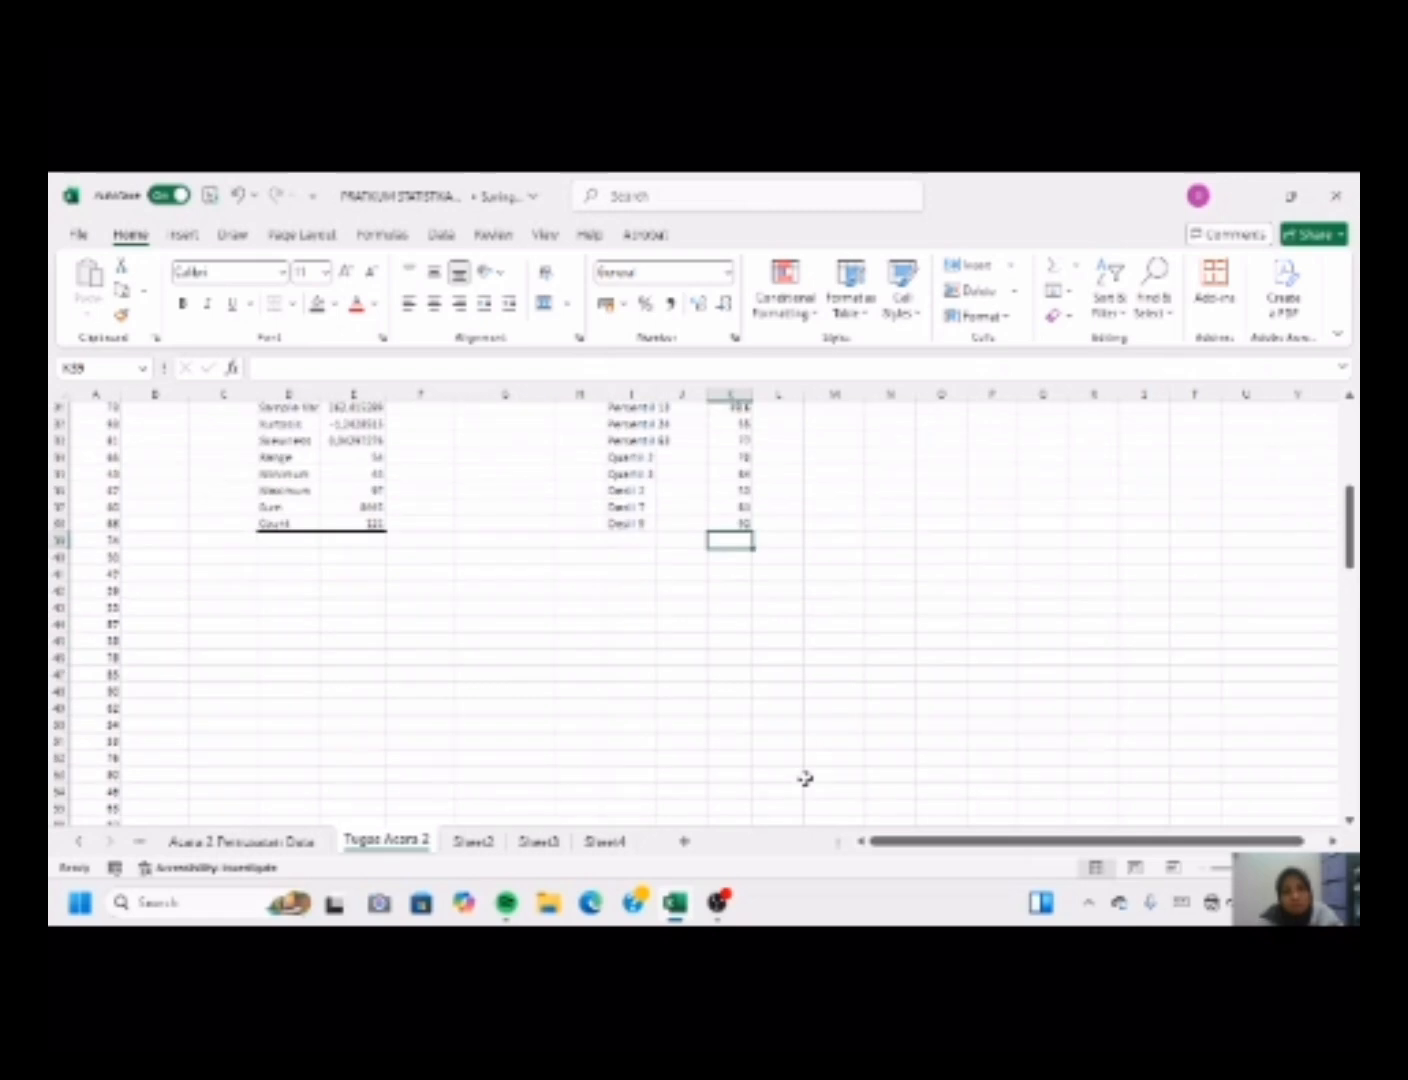
{"action": "scroll", "coordinate": [805, 778], "scroll_direction": "up", "scroll_amount": 10}
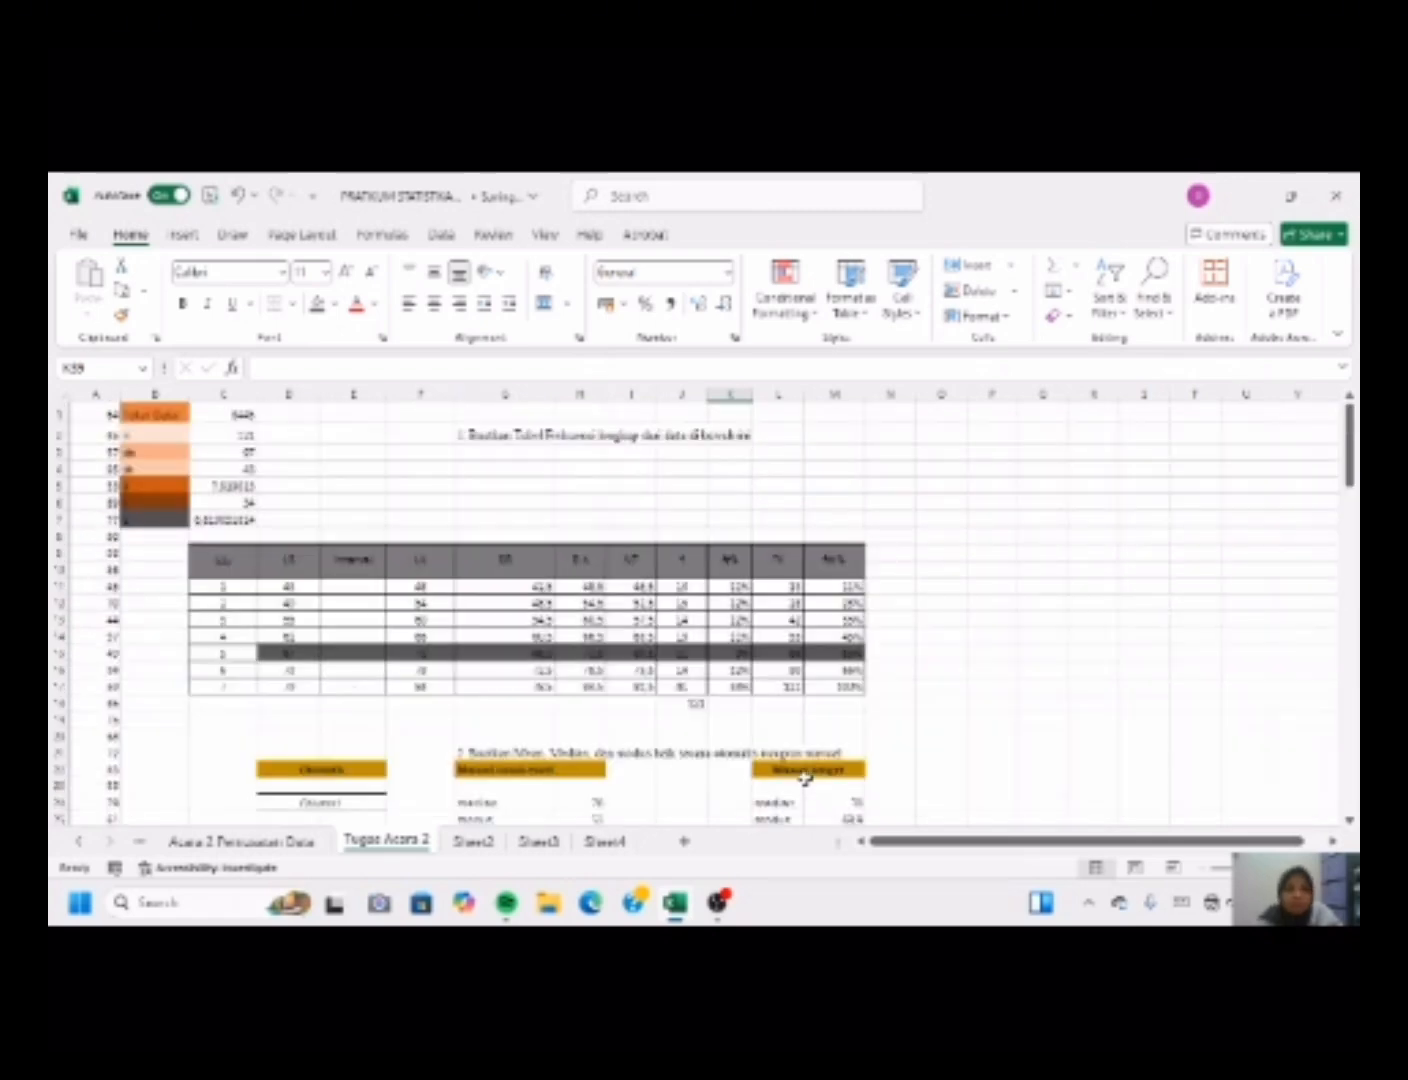